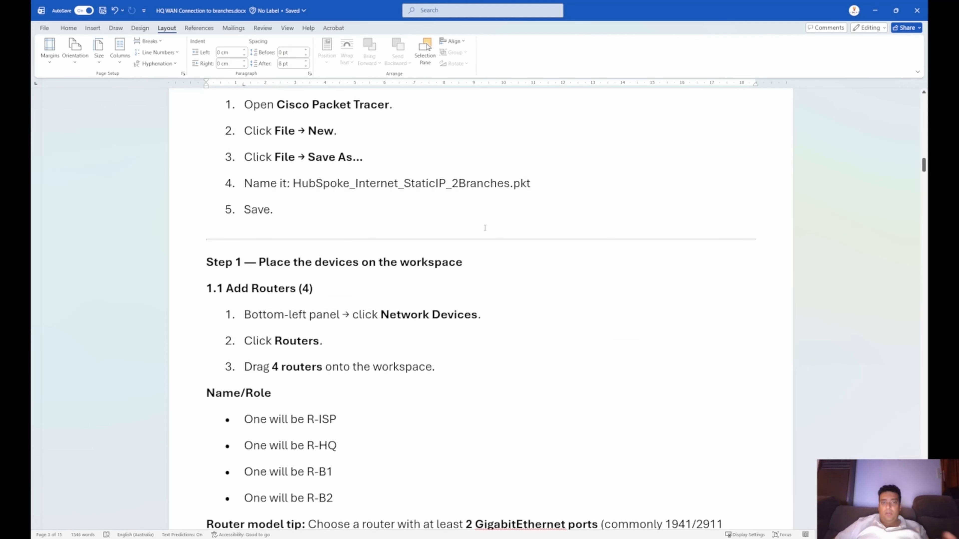
Read the lab guide's instructions for creating the file and placing, renaming and cabling the devices
scroll(484, 228, "up", 2)
scroll(485, 228, "up", 4)
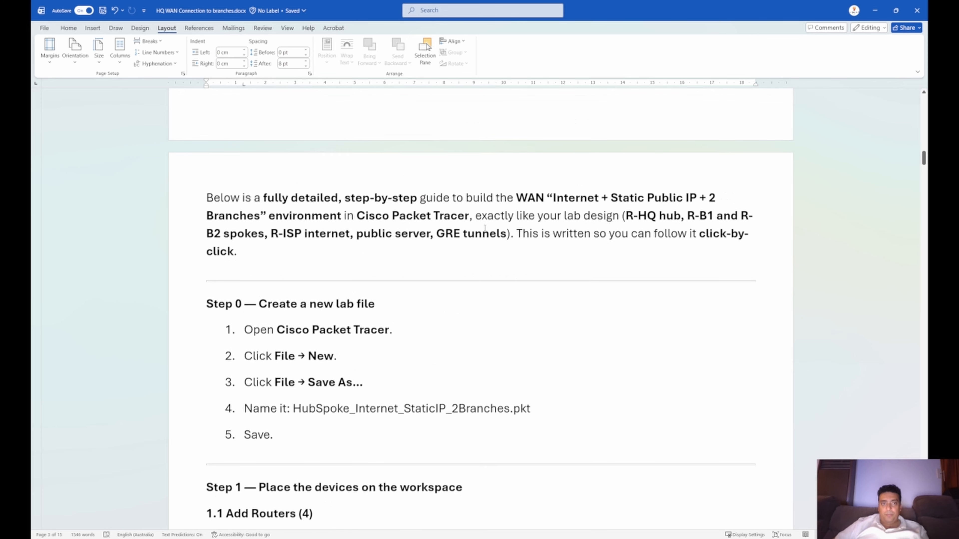
scroll(485, 228, "up", 1)
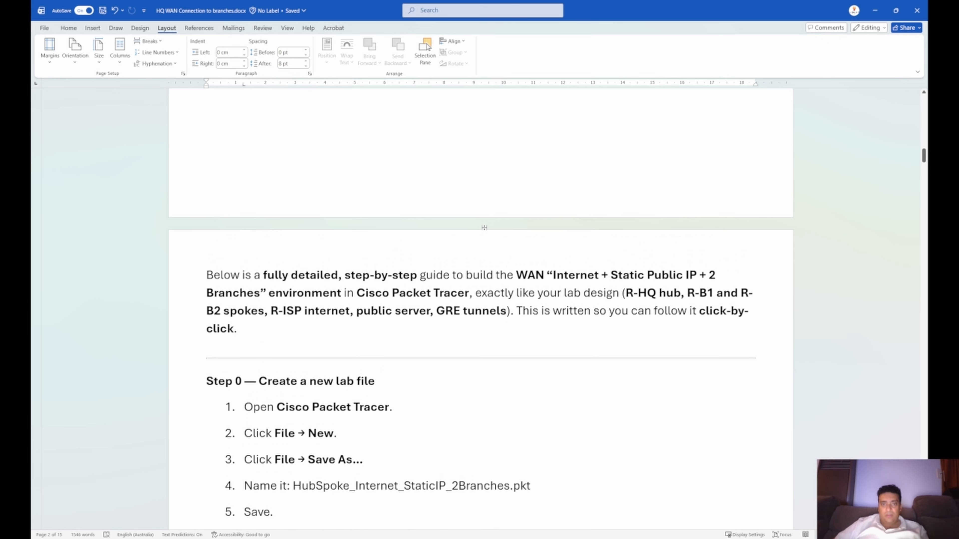
scroll(484, 209, "down", 3)
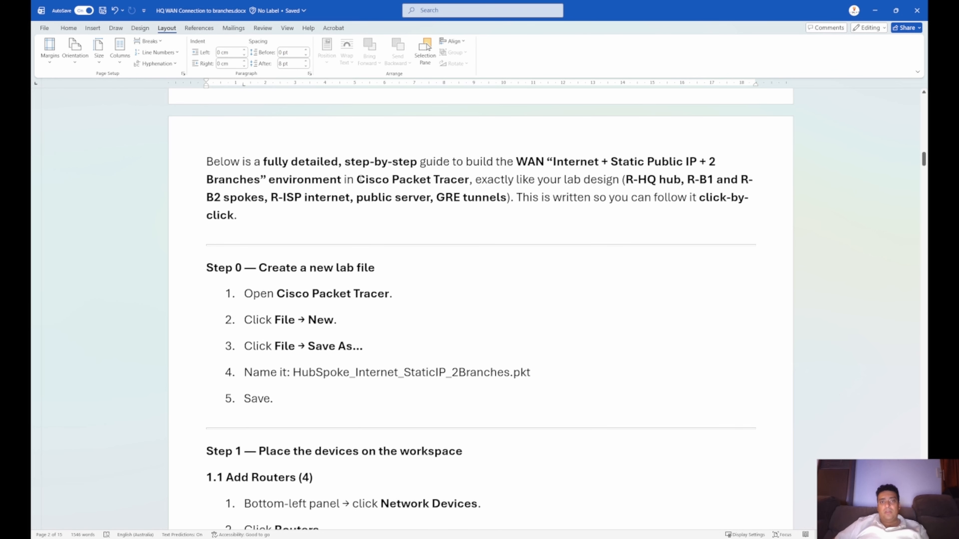
left_click_drag(357, 180, 470, 181)
scroll(217, 189, "down", 3)
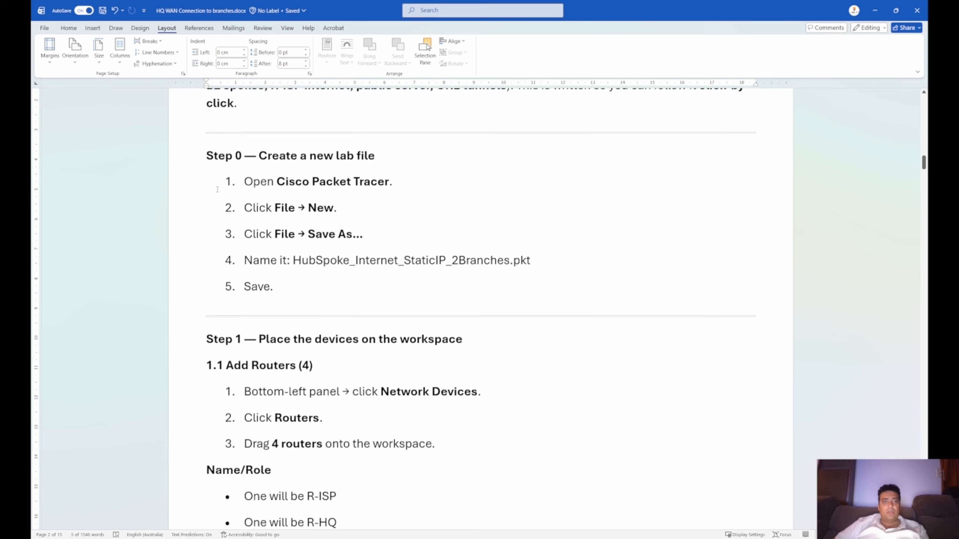
scroll(218, 189, "down", 8)
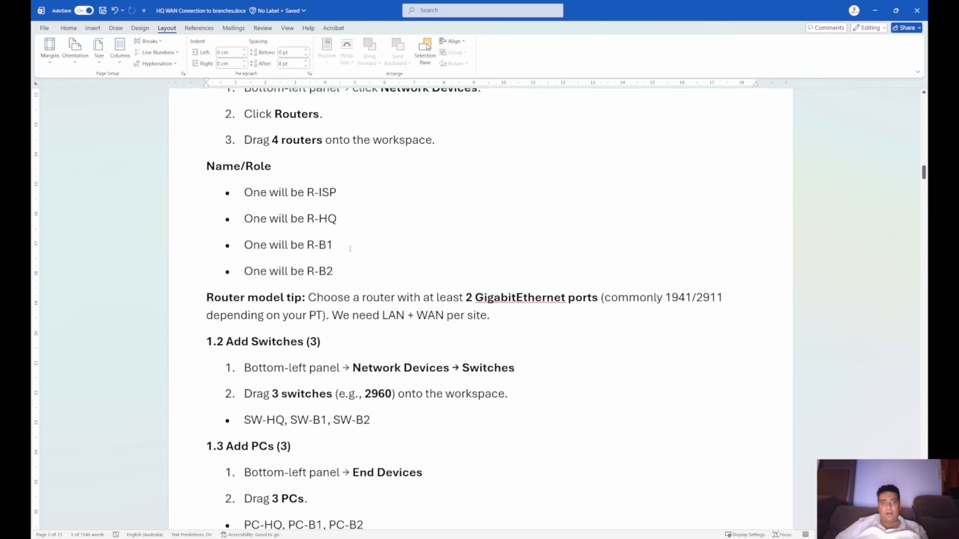
scroll(335, 257, "down", 3)
scroll(371, 221, "down", 10)
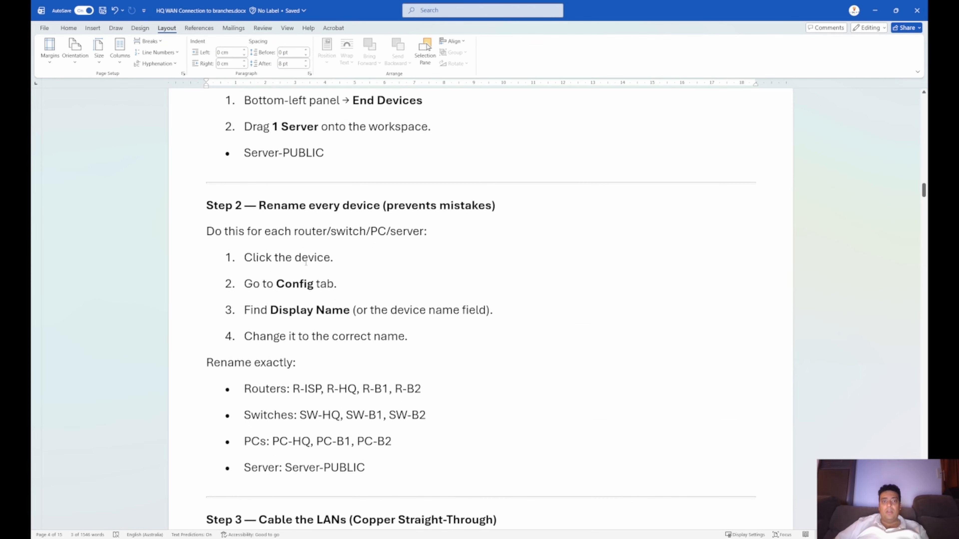
scroll(306, 262, "down", 5)
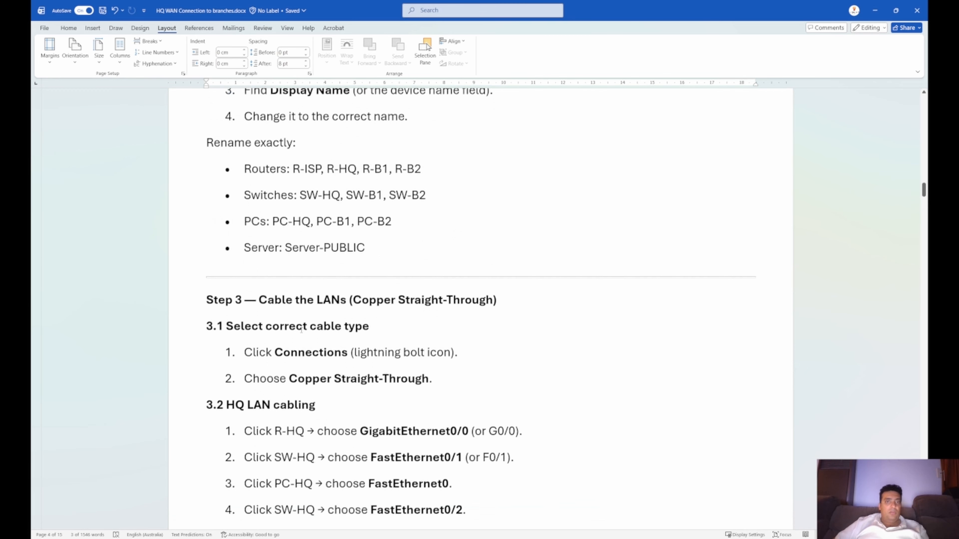
scroll(301, 332, "up", 20)
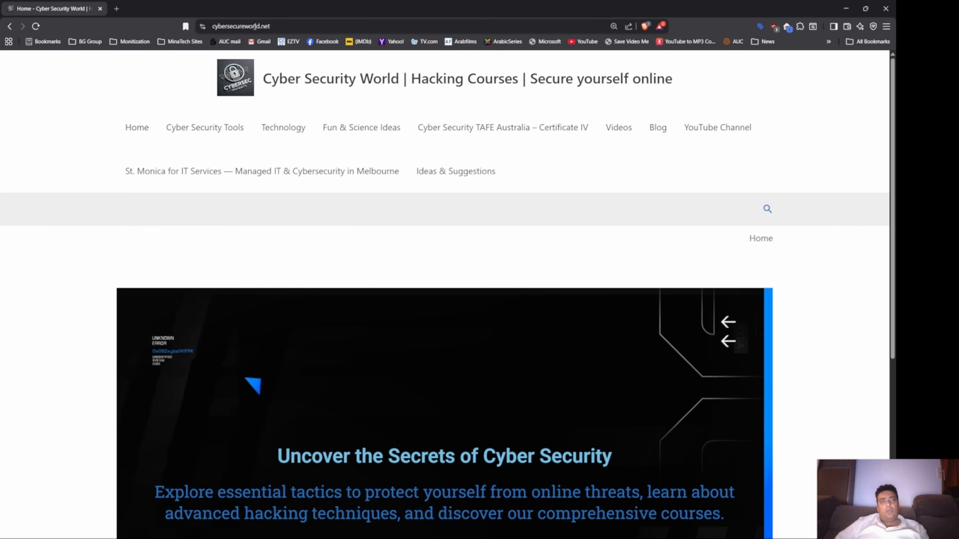
Load cybersecureworld.net in the browser and open its Cyber Security Tools page
left_click(224, 26)
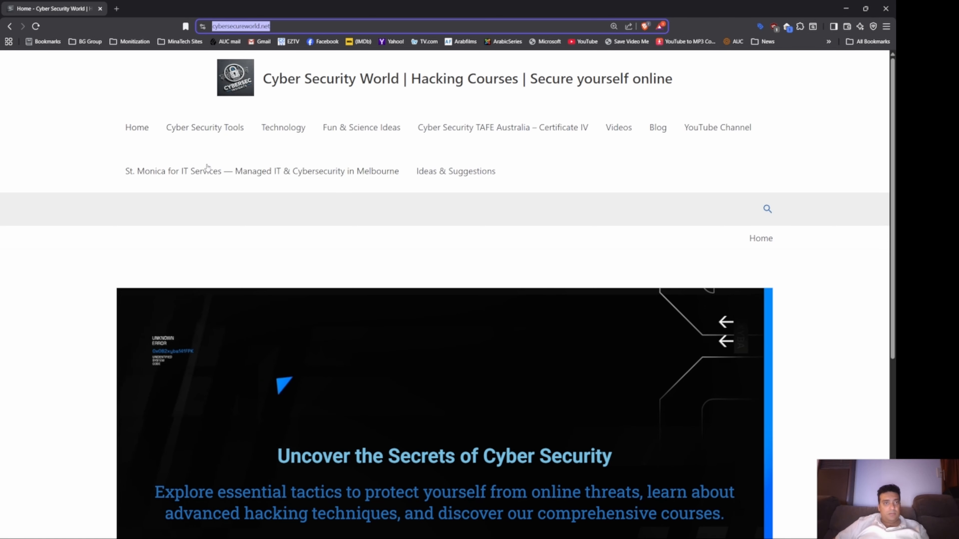
key("Return")
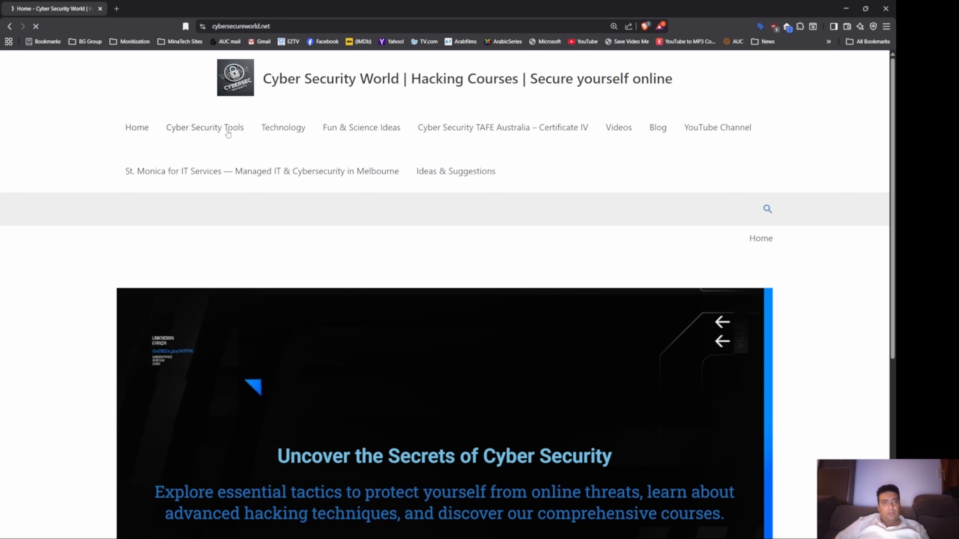
left_click(229, 128)
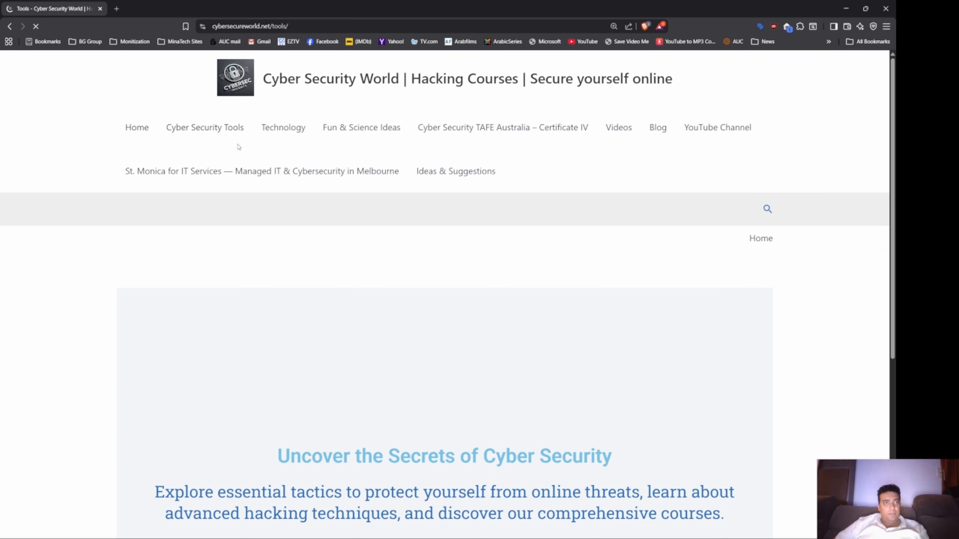
Find the Hub and Spoke WAN Connection article in the tools list and open it
scroll(245, 167, "down", 20)
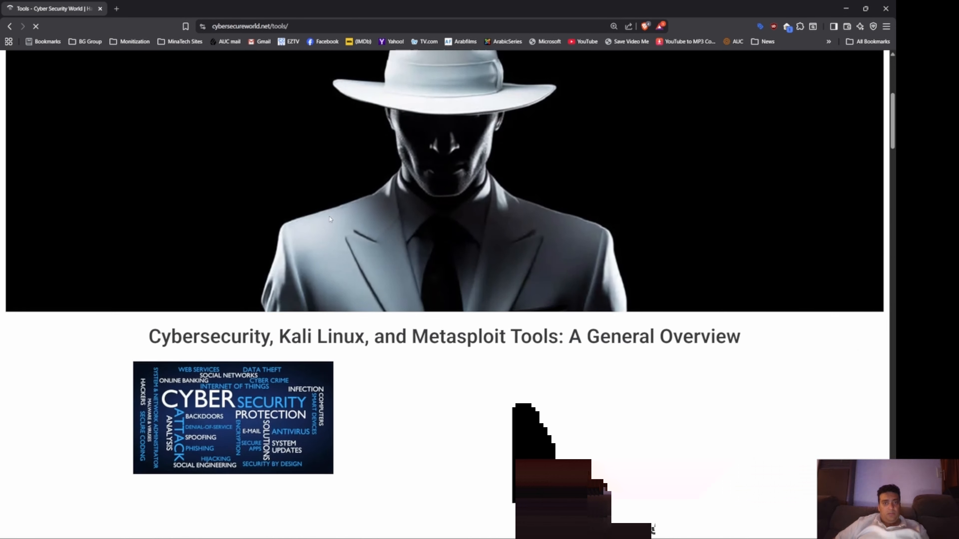
scroll(334, 226, "down", 15)
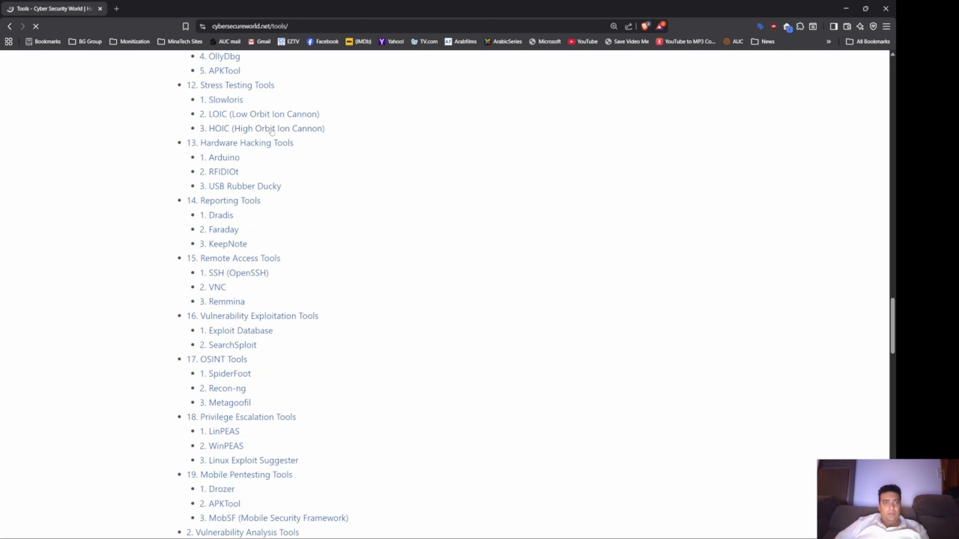
scroll(338, 285, "down", 20)
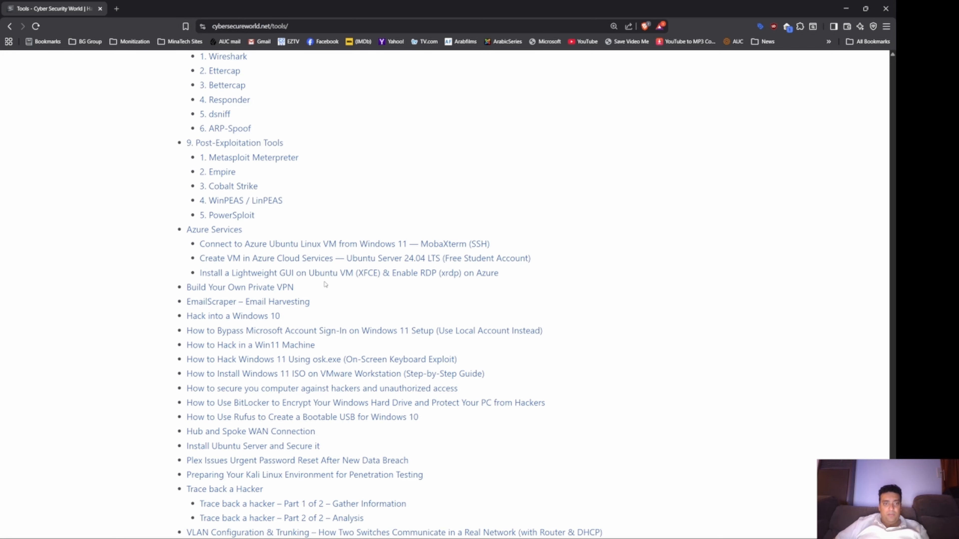
scroll(389, 390, "down", 1)
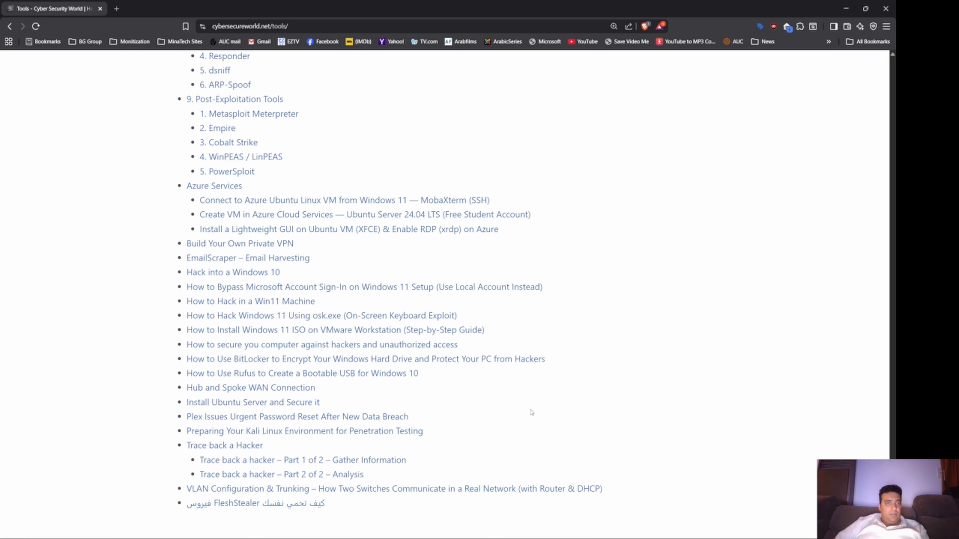
scroll(532, 412, "up", 2)
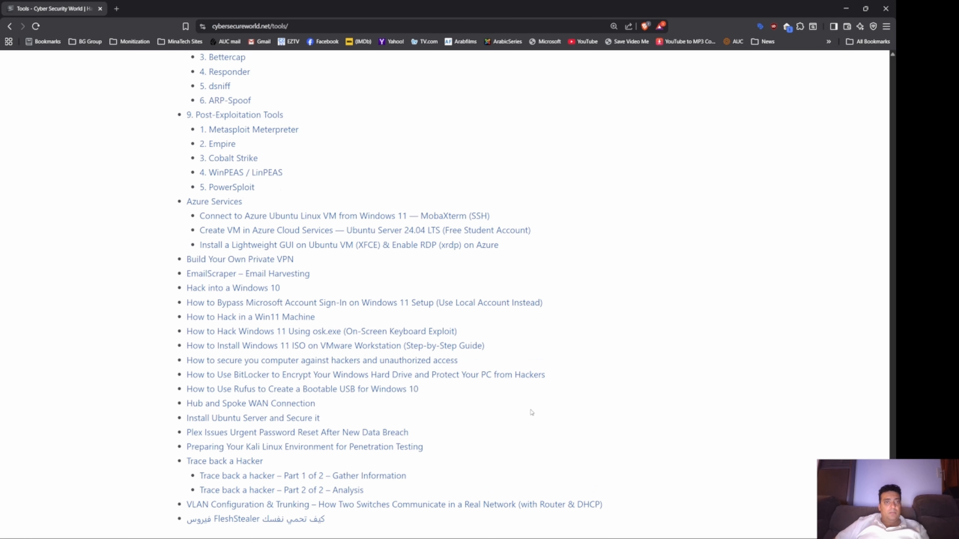
scroll(532, 412, "down", 3)
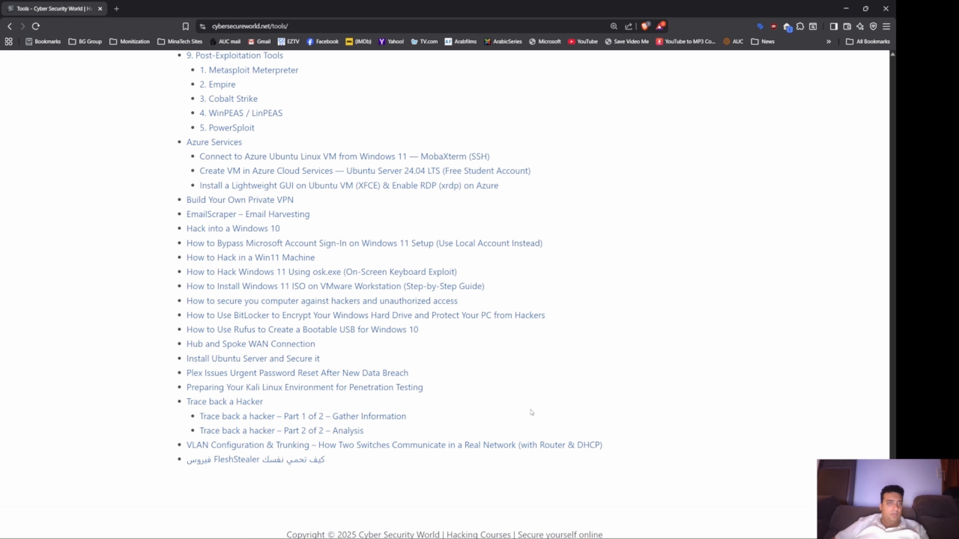
left_click(224, 344)
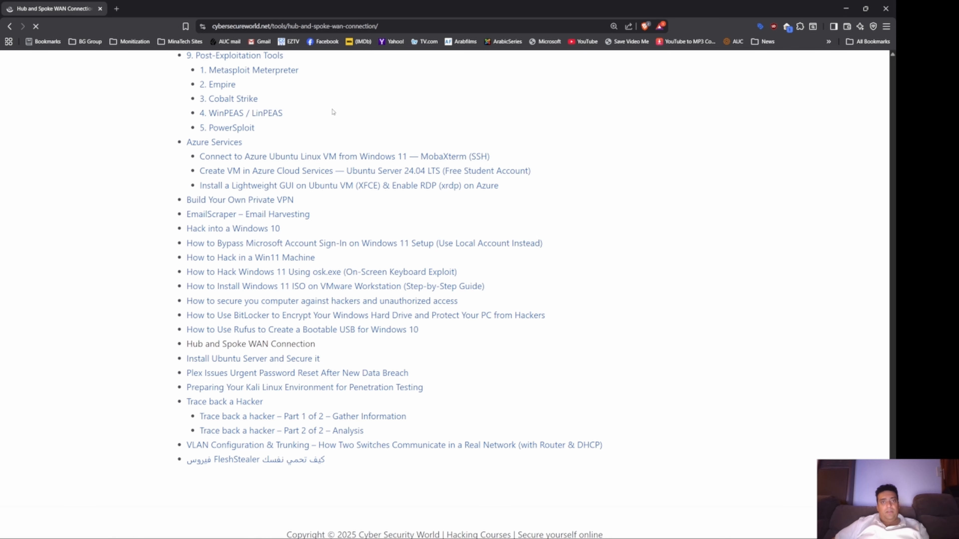
Examine the article's hub-and-spoke diagram, required devices, cabling list and router configuration commands
scroll(406, 247, "down", 5)
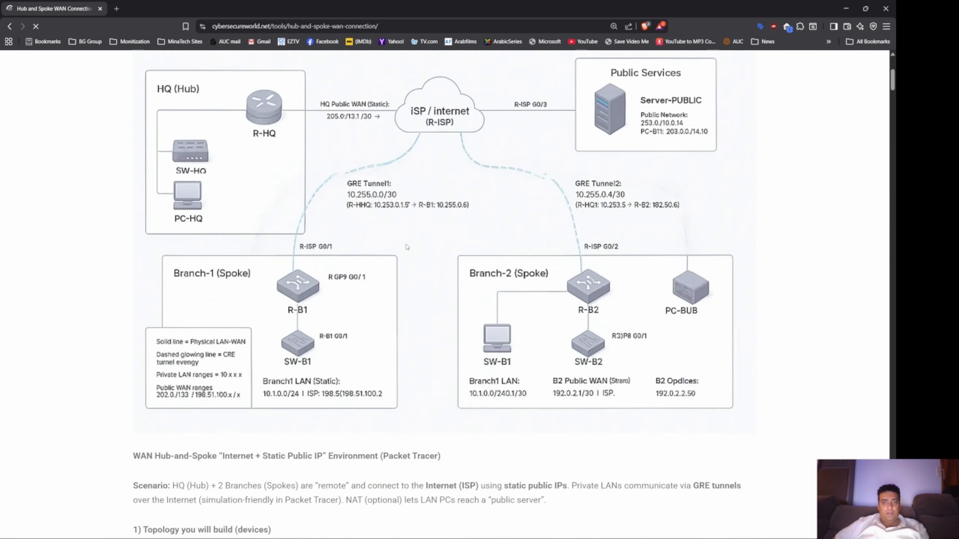
scroll(406, 247, "down", 10)
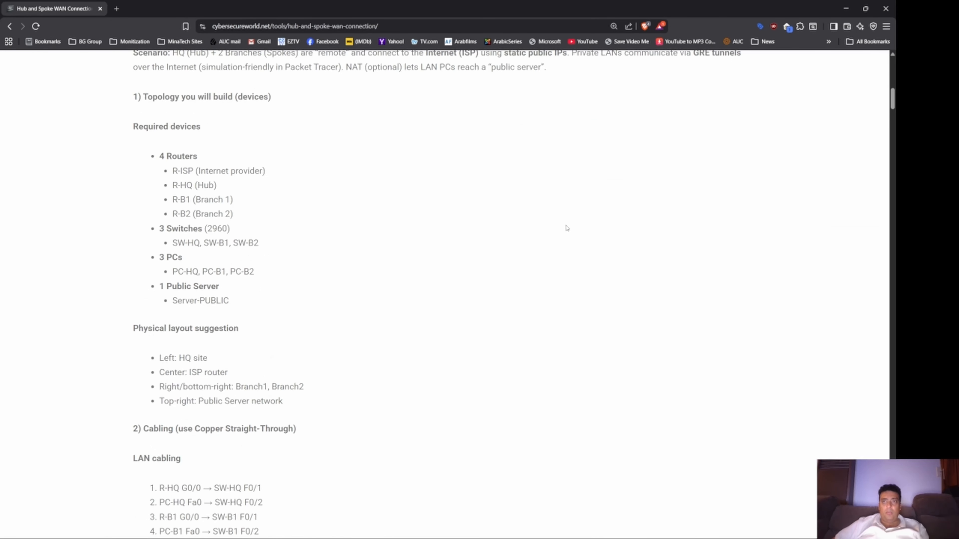
scroll(320, 247, "down", 20)
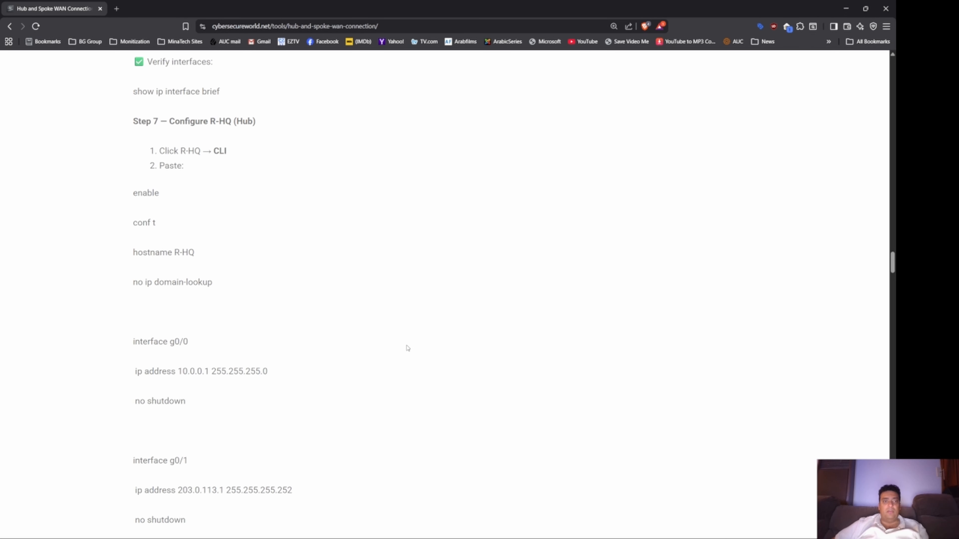
scroll(422, 400, "down", 6)
scroll(413, 379, "up", 8)
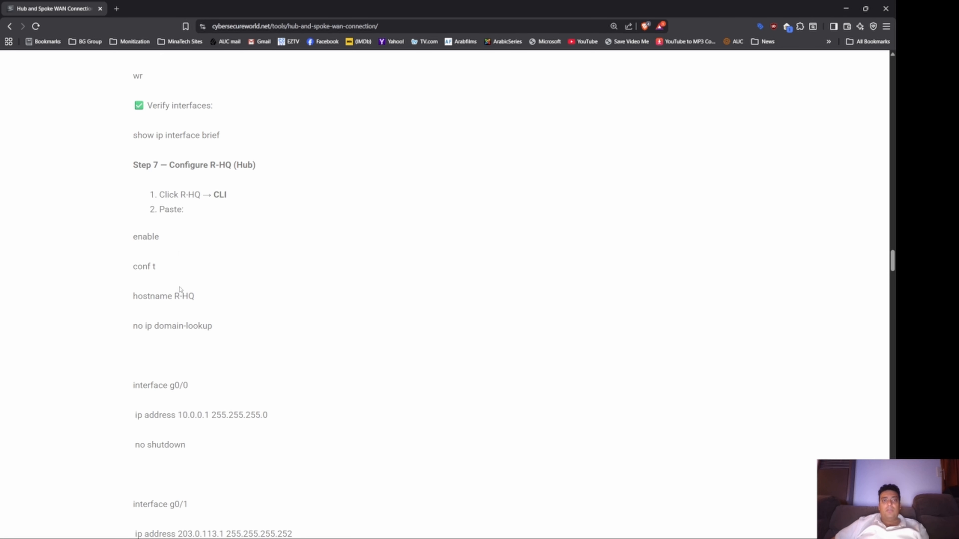
scroll(179, 291, "up", 7)
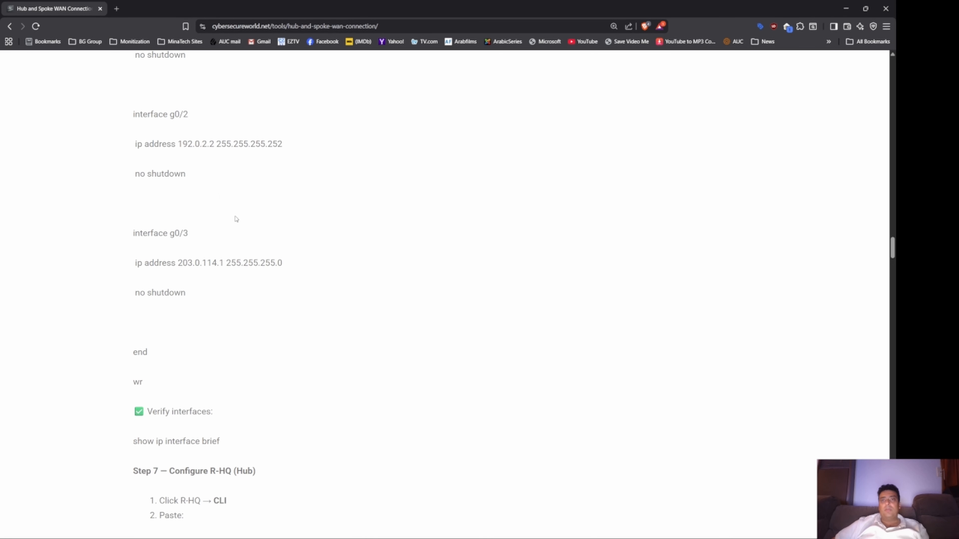
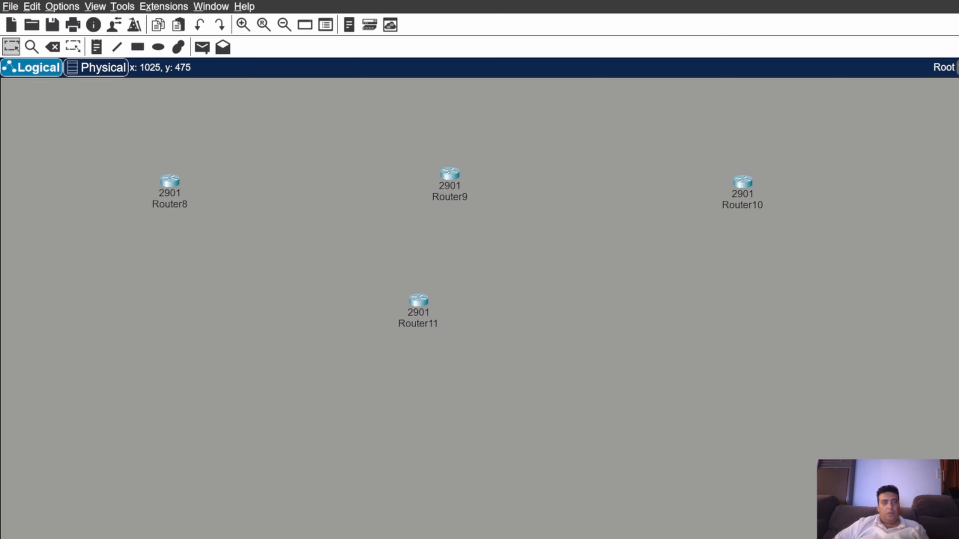
In Cisco Packet Tracer, rename Router10 as R-ISP and Router8 as R-HQ
left_click(744, 197)
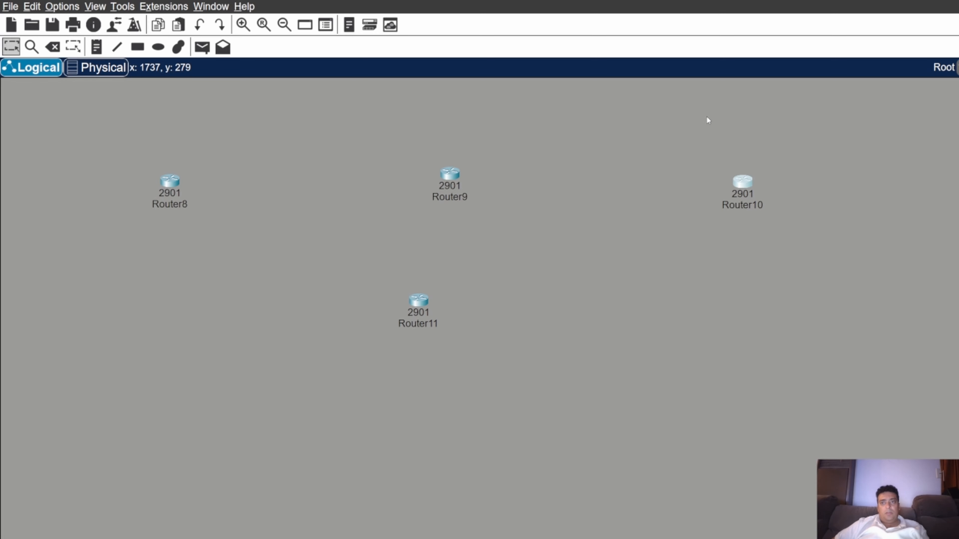
left_click(750, 205)
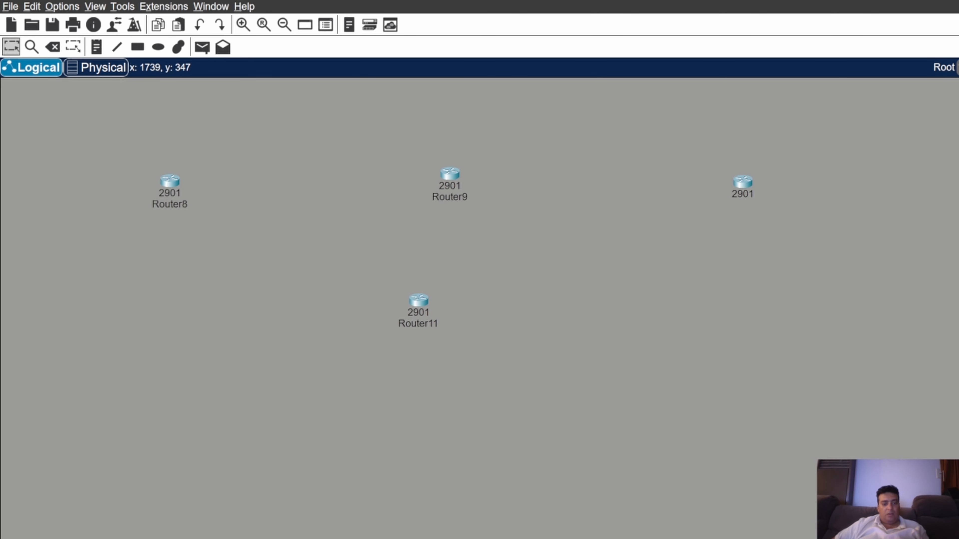
type("R-ISP")
key("Return")
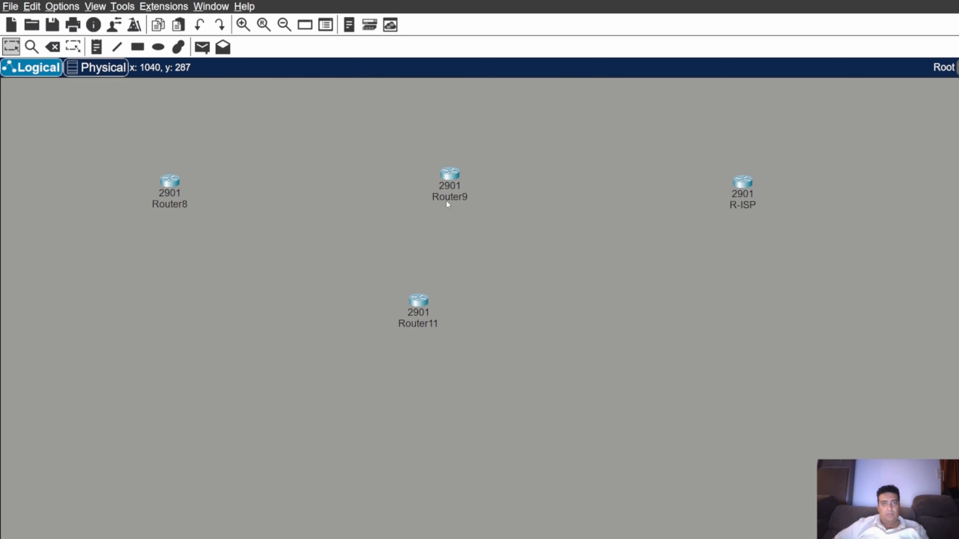
left_click(174, 205)
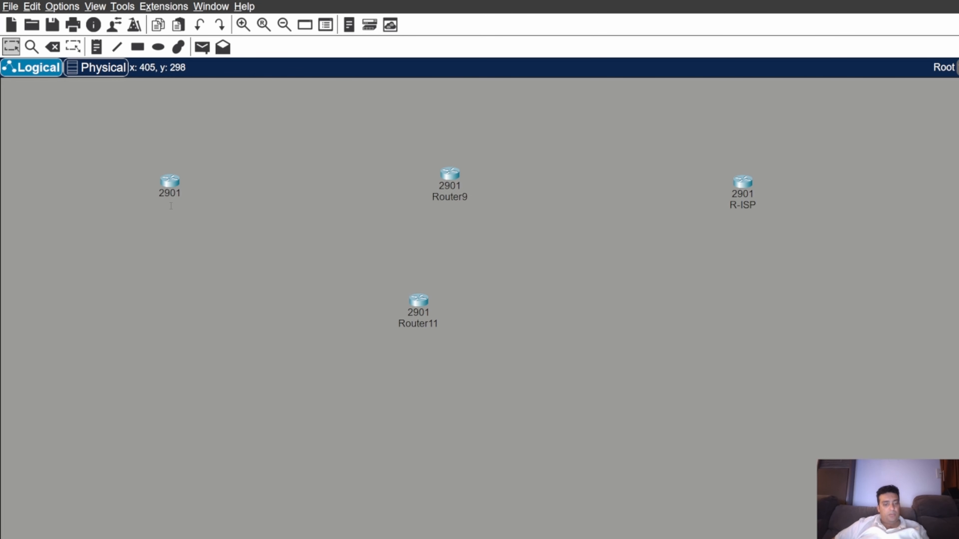
type("R-HQ")
key("Return")
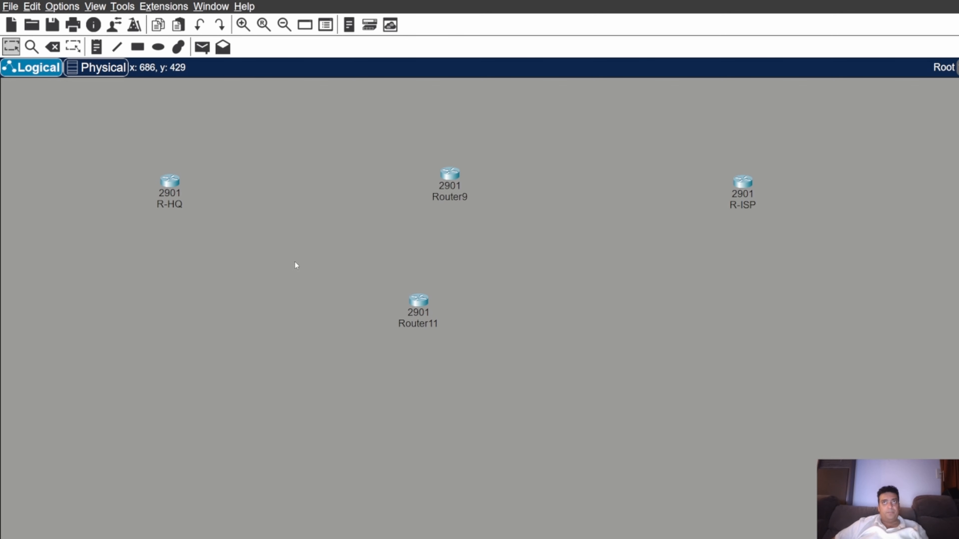
left_click_drag(320, 238, 319, 268)
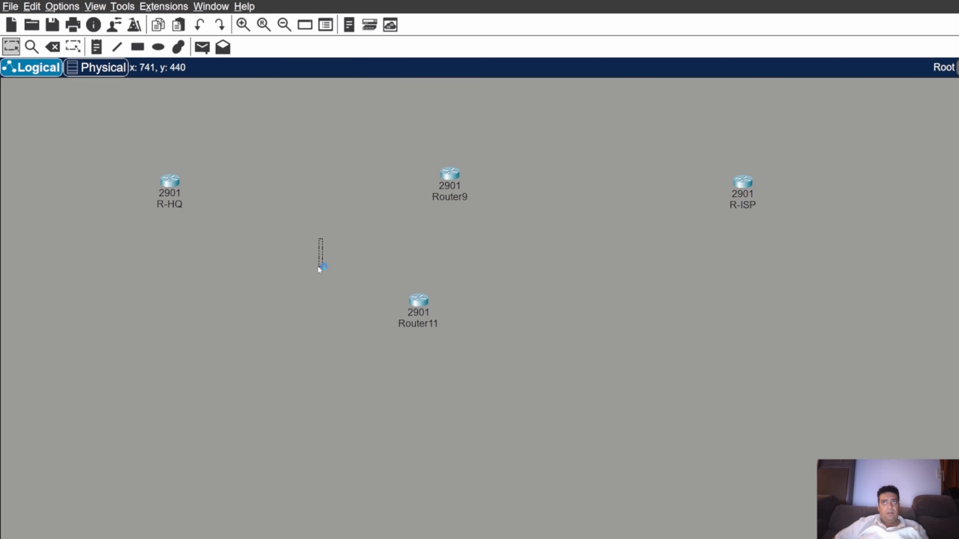
left_click(262, 293)
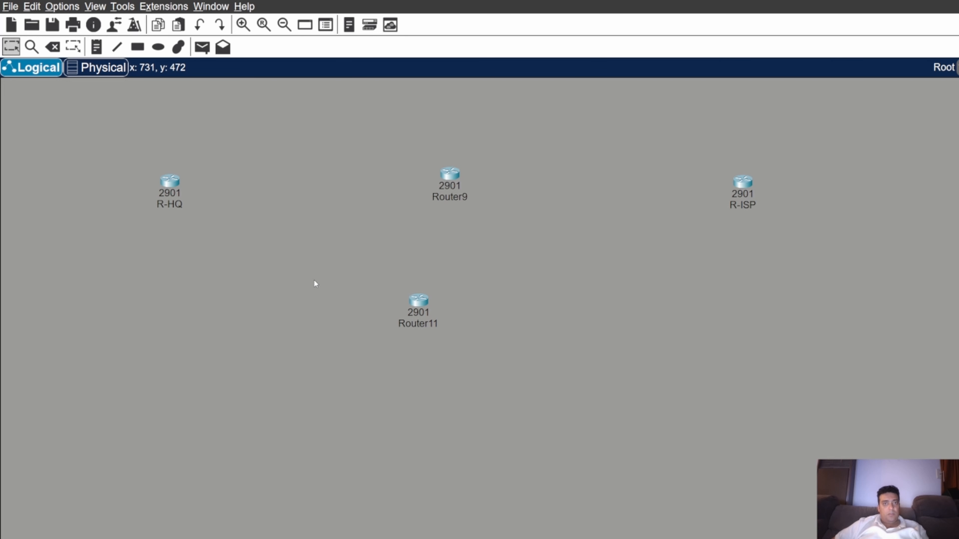
scroll(313, 279, "up", 1)
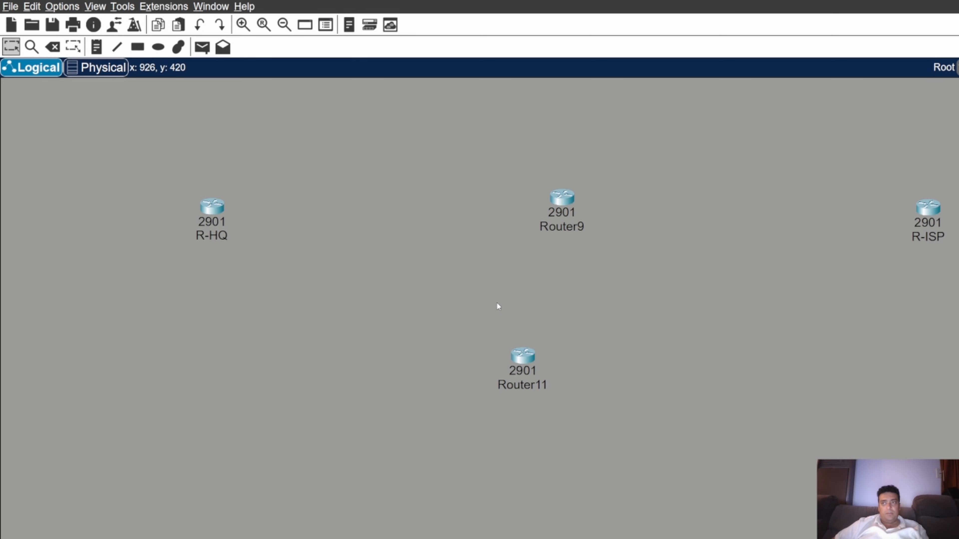
left_click_drag(519, 303, 473, 314)
left_click(625, 278)
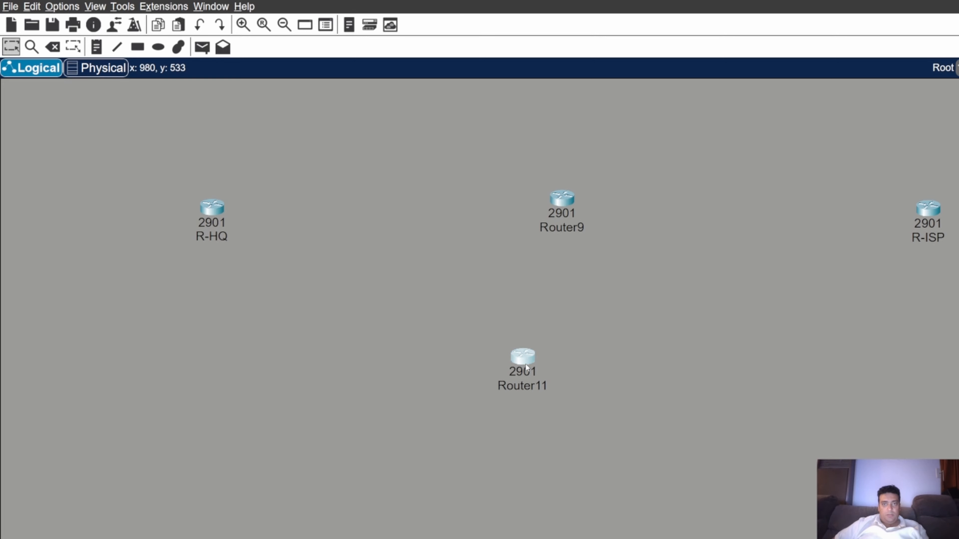
Move Router11 to just below R-HQ and Router9 to the area below and left of R-ISP
left_click_drag(525, 360, 264, 362)
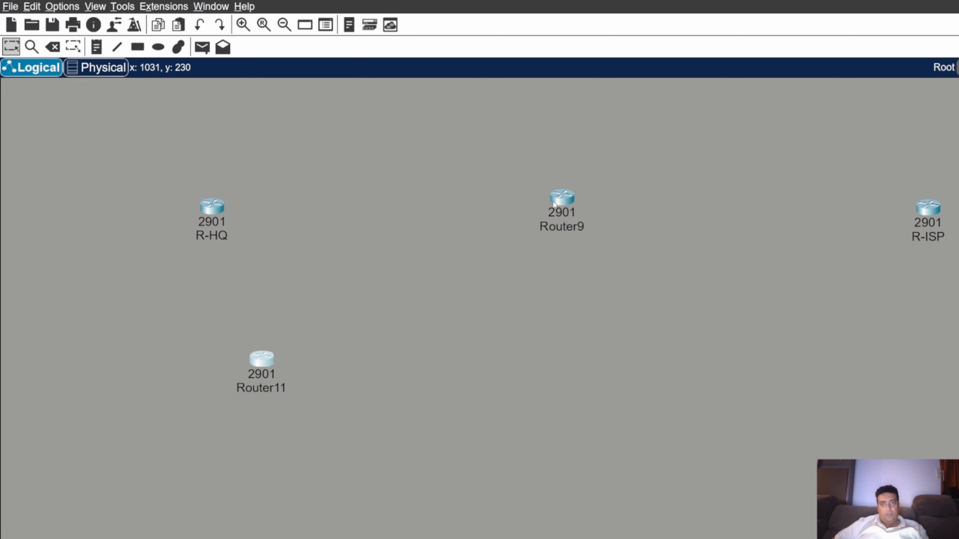
left_click_drag(554, 205, 774, 370)
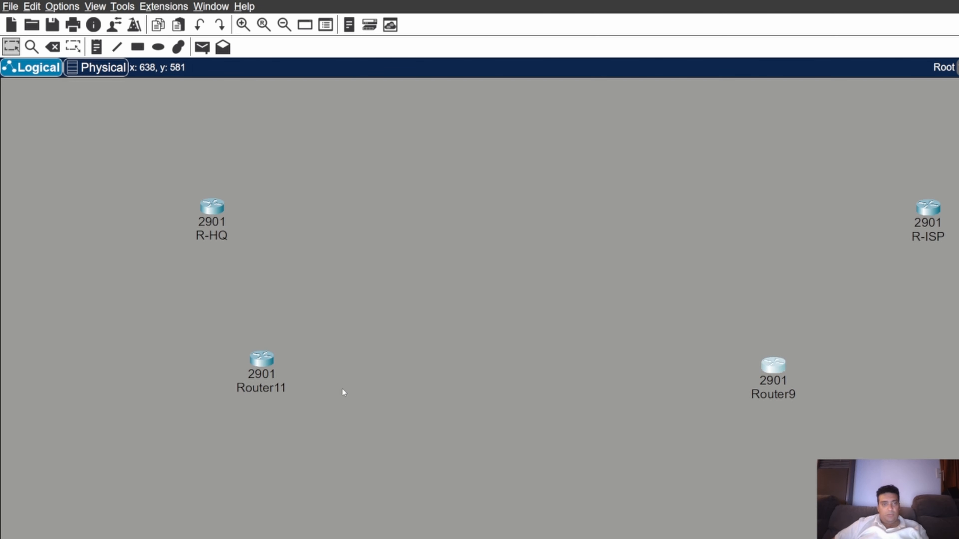
Move Router11 and Router9 closer together as the lower pair, and bring R-ISP and R-HQ inward above them
left_click_drag(262, 360, 450, 355)
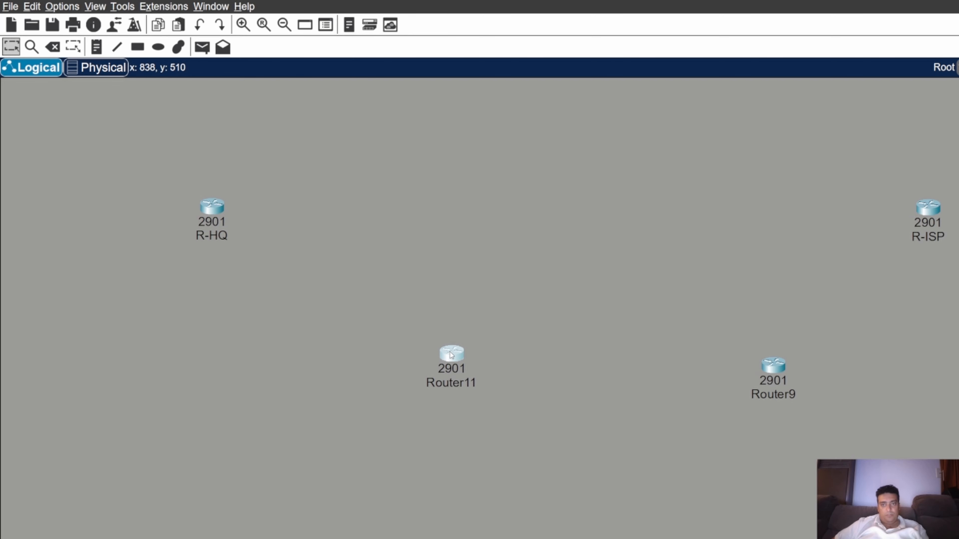
left_click_drag(774, 367, 659, 360)
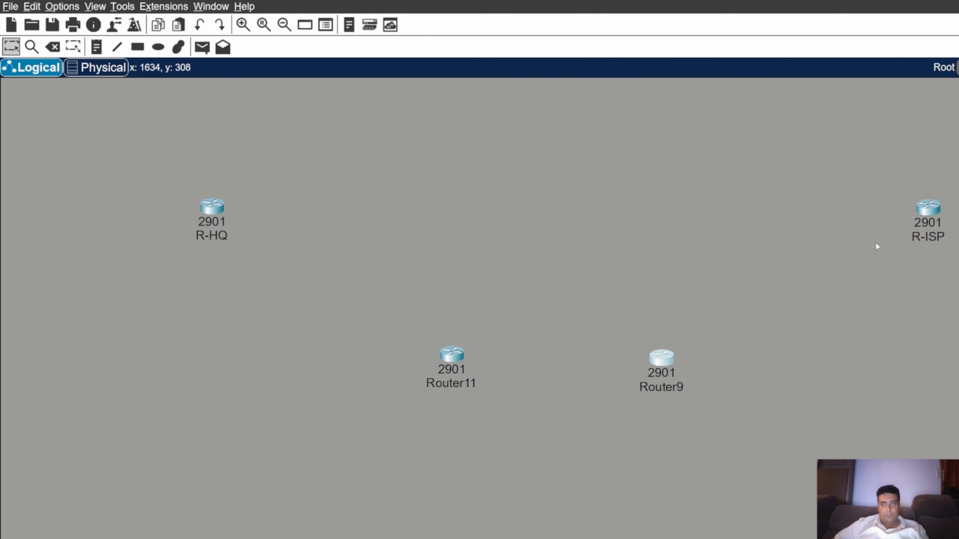
left_click_drag(921, 214, 747, 225)
left_click_drag(210, 213, 285, 217)
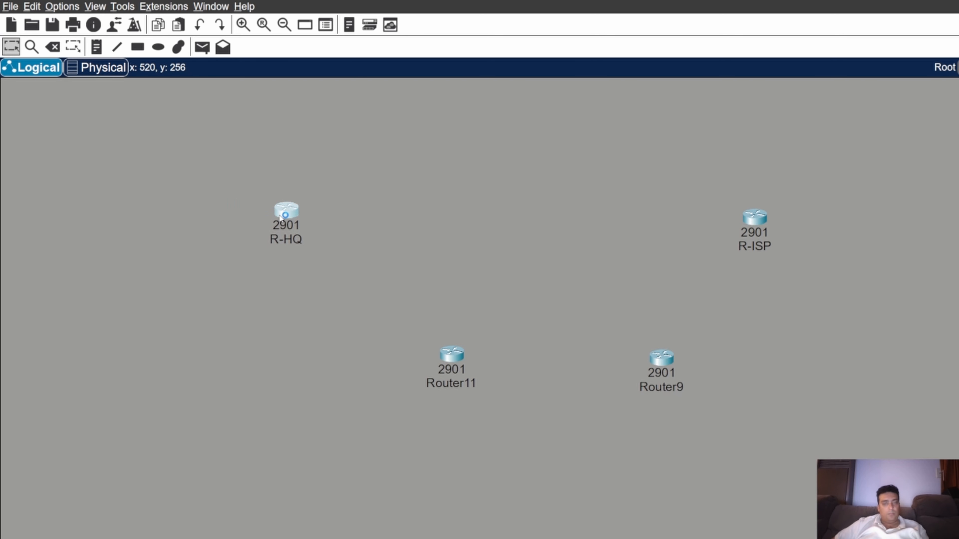
Rename Router11 as R-B1 and Router9 as R-B2
left_click(448, 381)
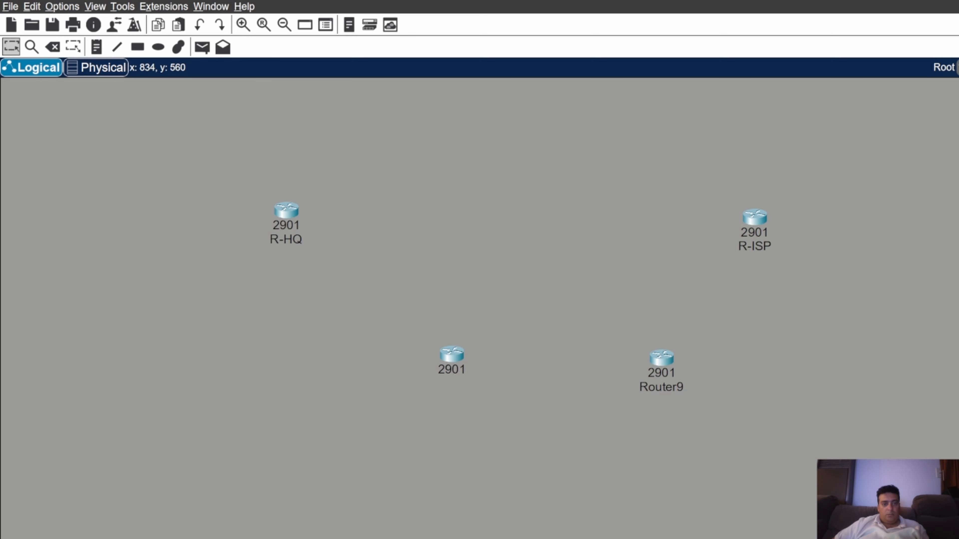
type("R-B1")
key("Return")
left_click(656, 388)
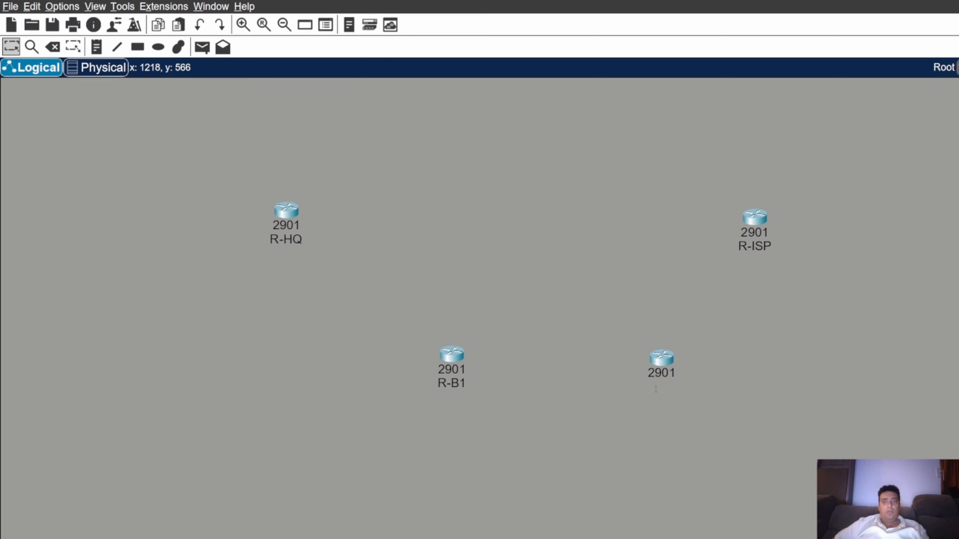
type("R-B2")
key("Return")
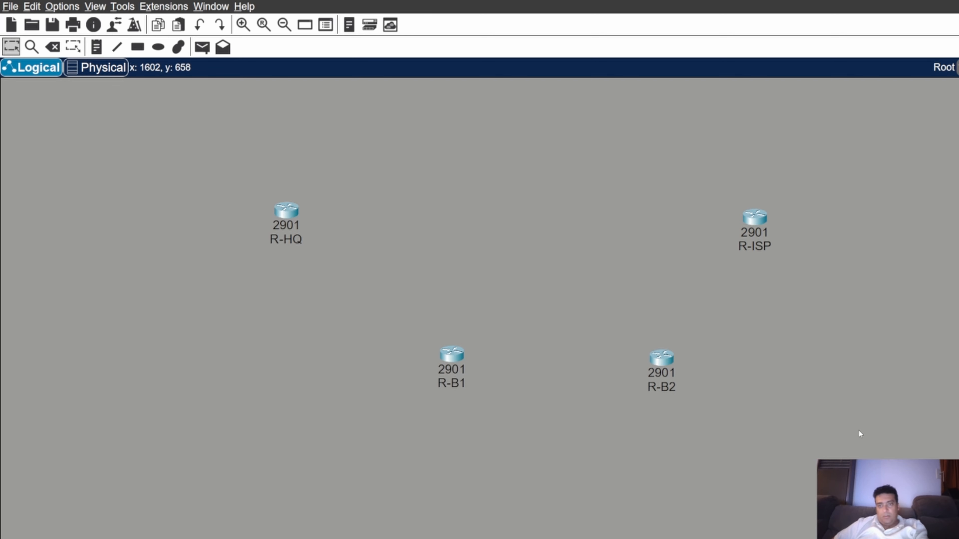
Delete all four 2901 routers from the workspace
left_click_drag(852, 444, 188, 170)
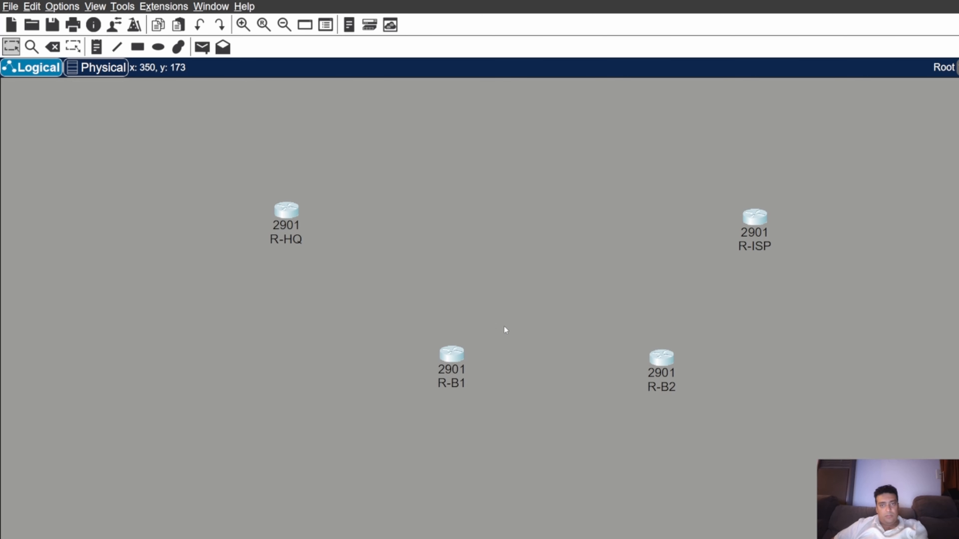
key("Delete")
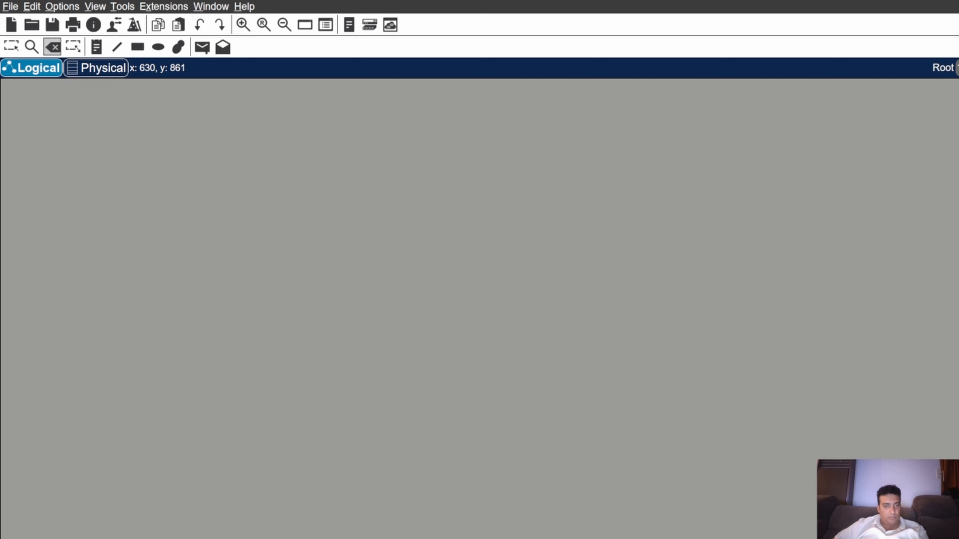
key("Escape")
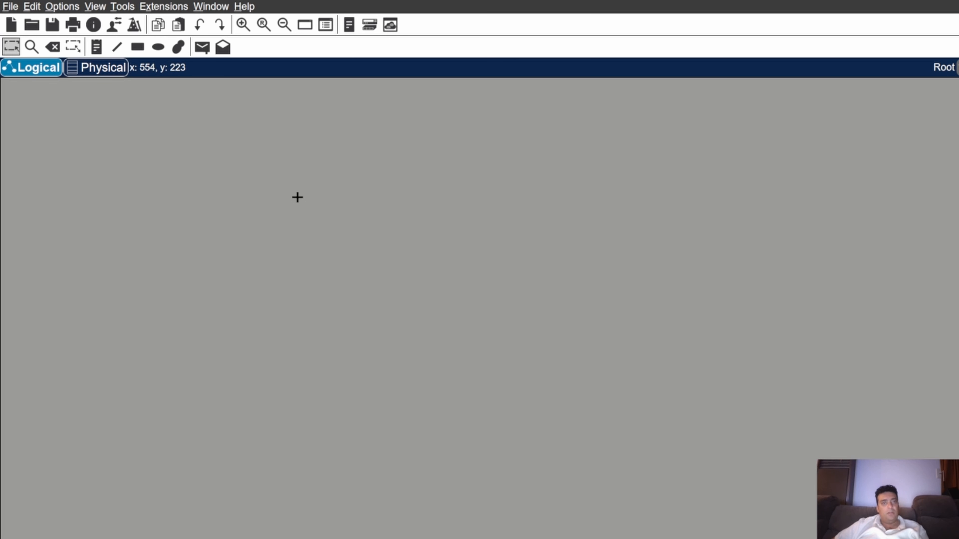
Place four 2911 routers, two far apart in an upper row and two closer together in a lower row
left_click(296, 178)
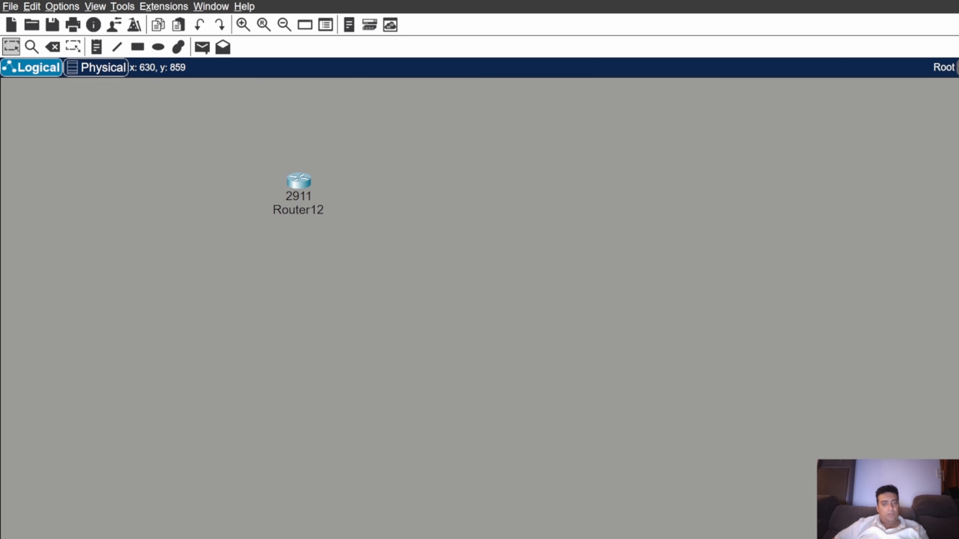
left_click(784, 186)
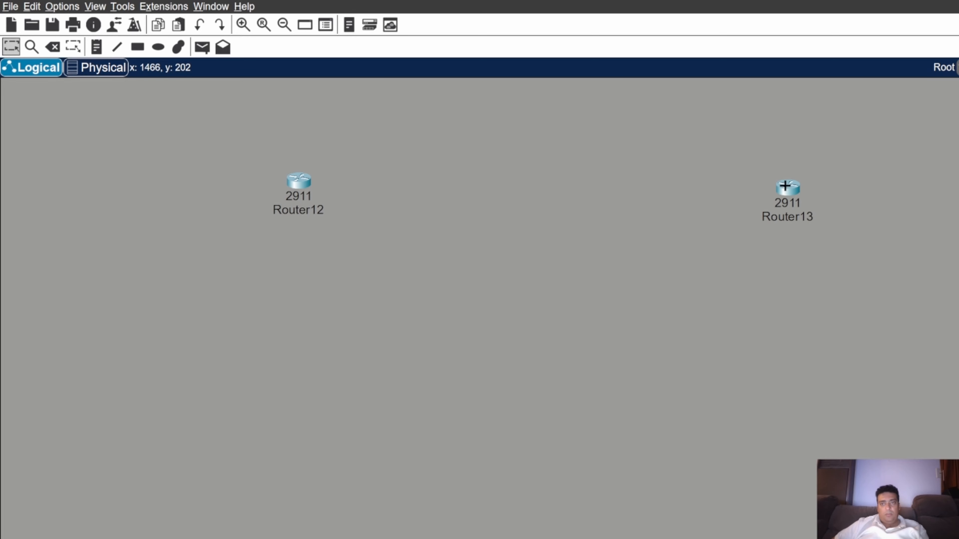
left_click(449, 341)
left_click(637, 347)
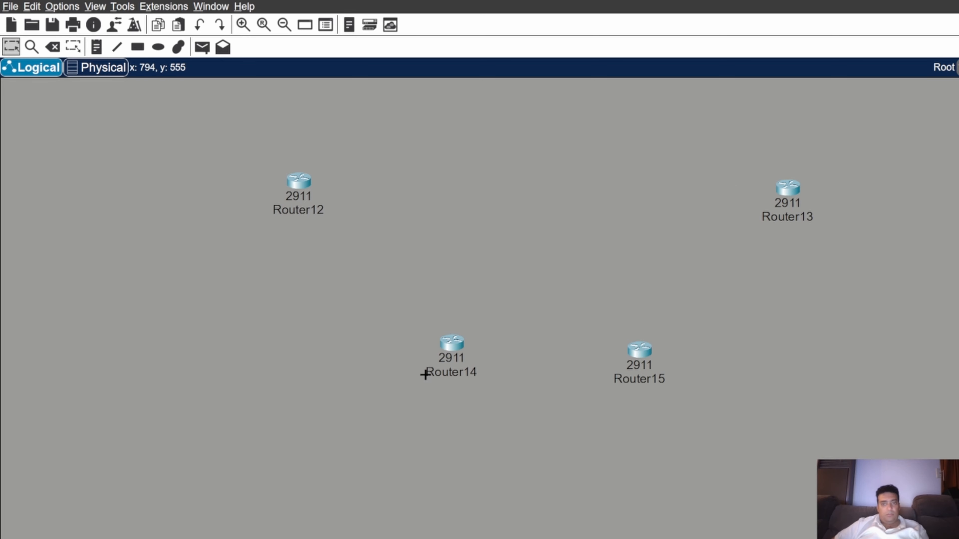
key("Escape")
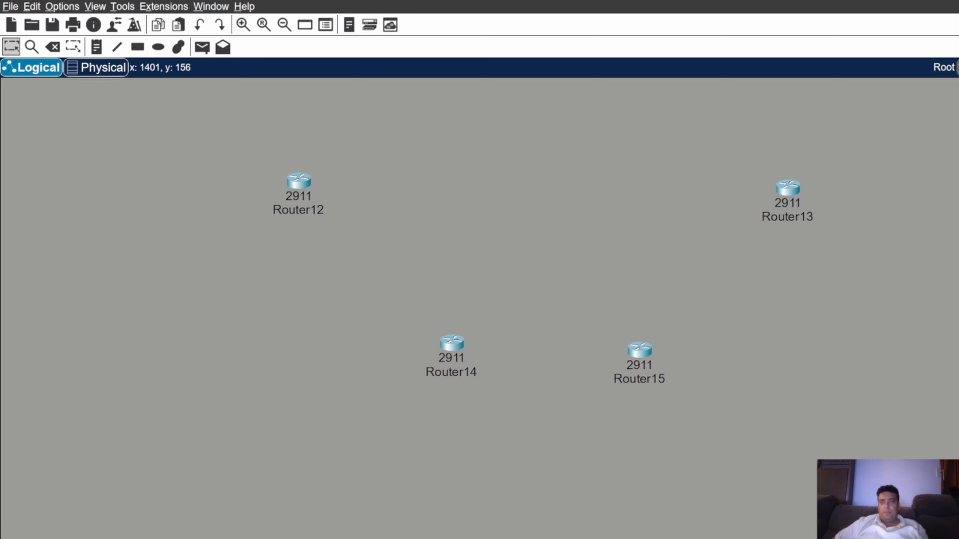
Rename the two upper 2911 routers, Router13 as R-ISP and Router12 as R-HQ
left_click(792, 220)
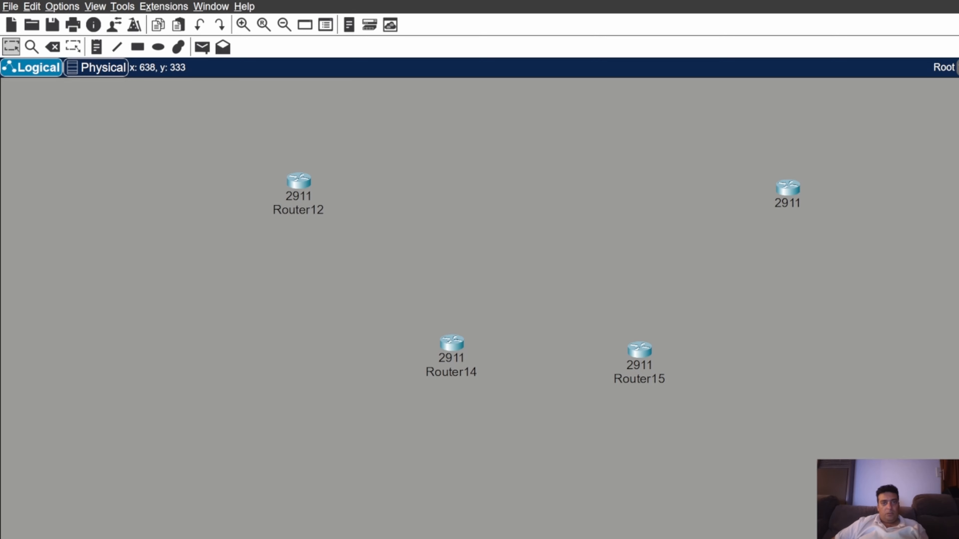
key("Return")
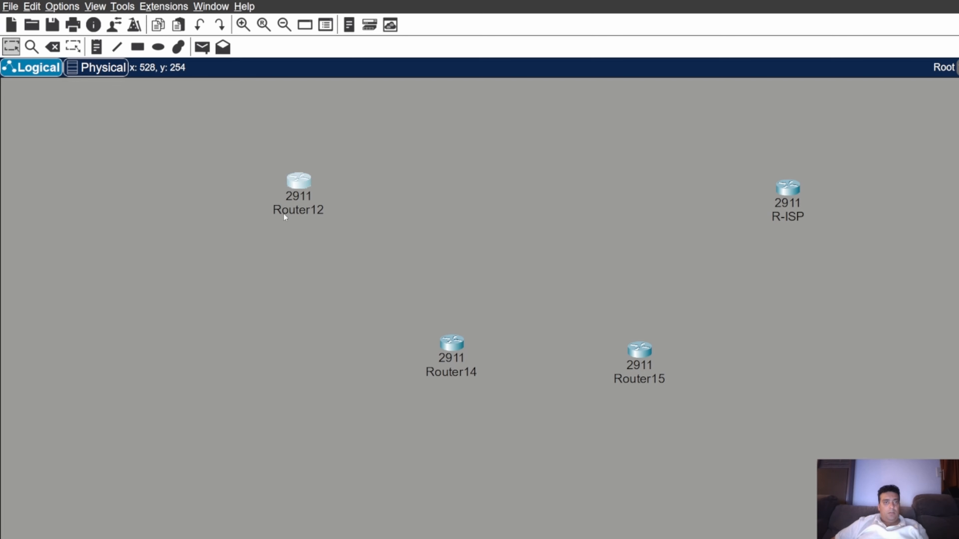
left_click(292, 210)
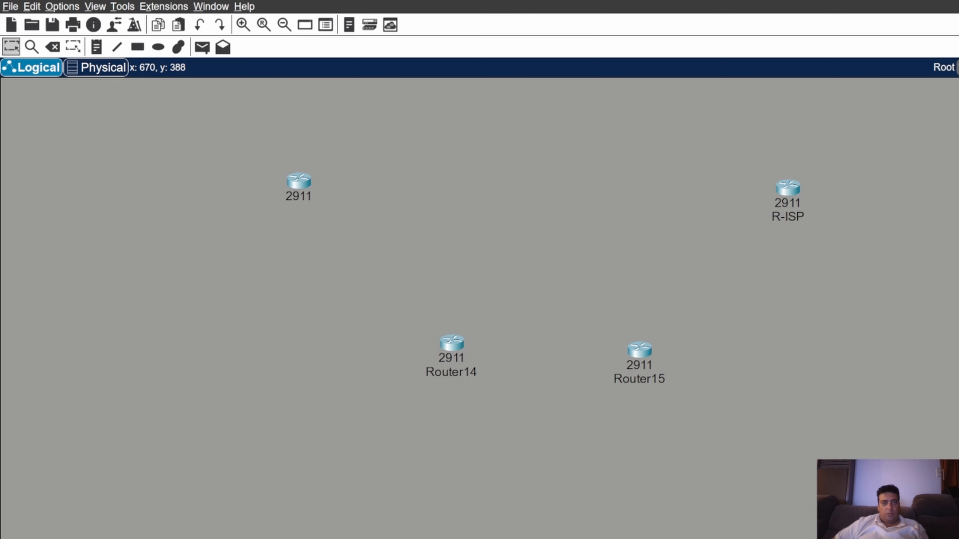
type("R-HQ")
key("Return")
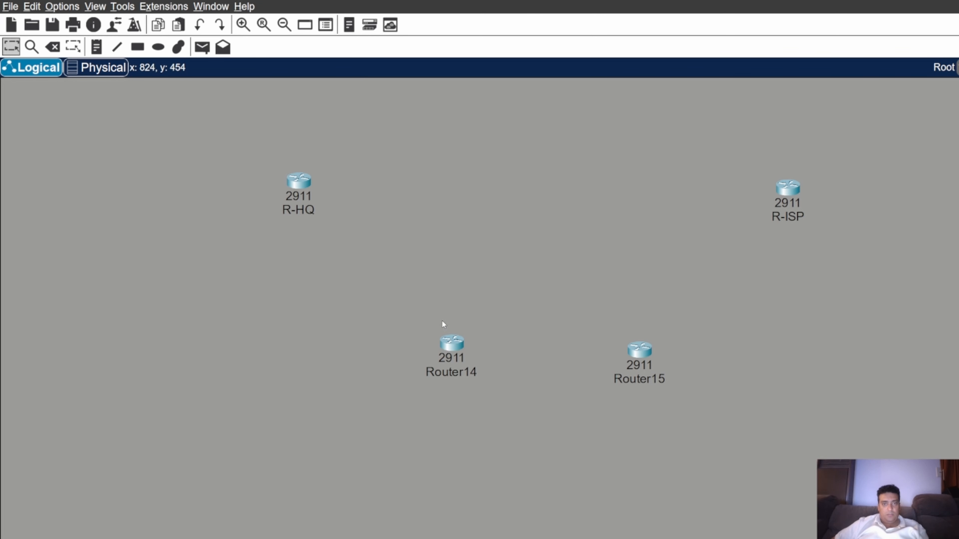
Rename Router14 as R-B1 and Router15 as R-B2, and nudge R-B1 slightly down to line up with its neighbour
left_click(451, 371)
type("R-B1")
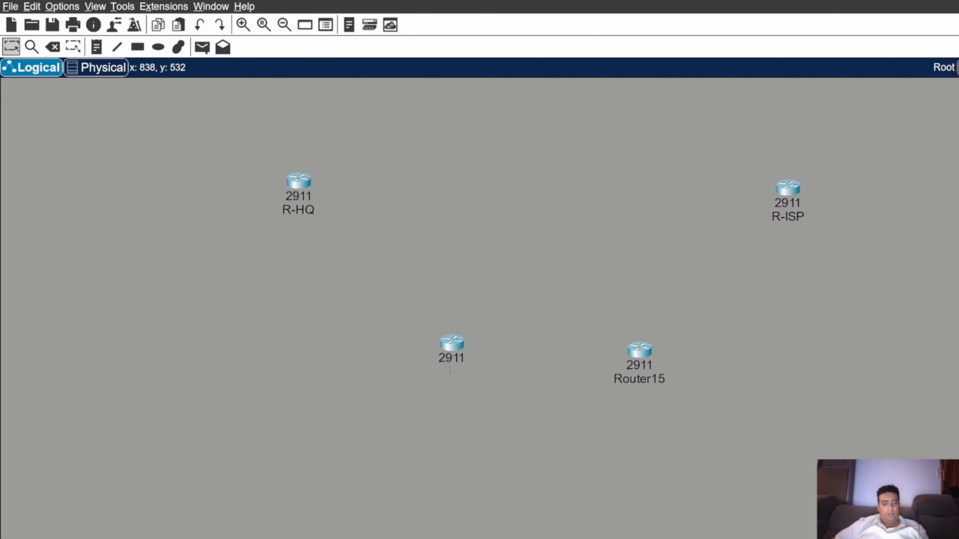
key("Return")
left_click_drag(453, 345, 449, 351)
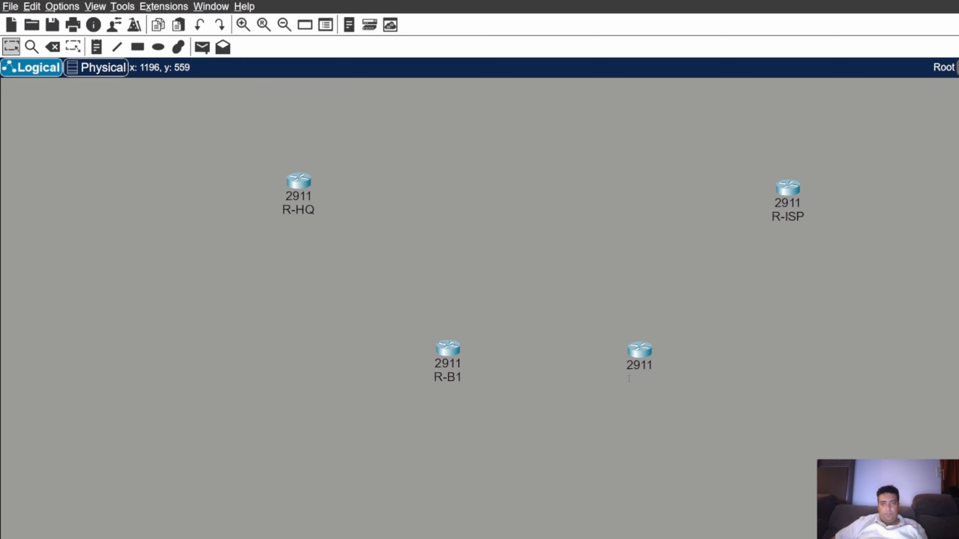
type("R-B2")
key("Return")
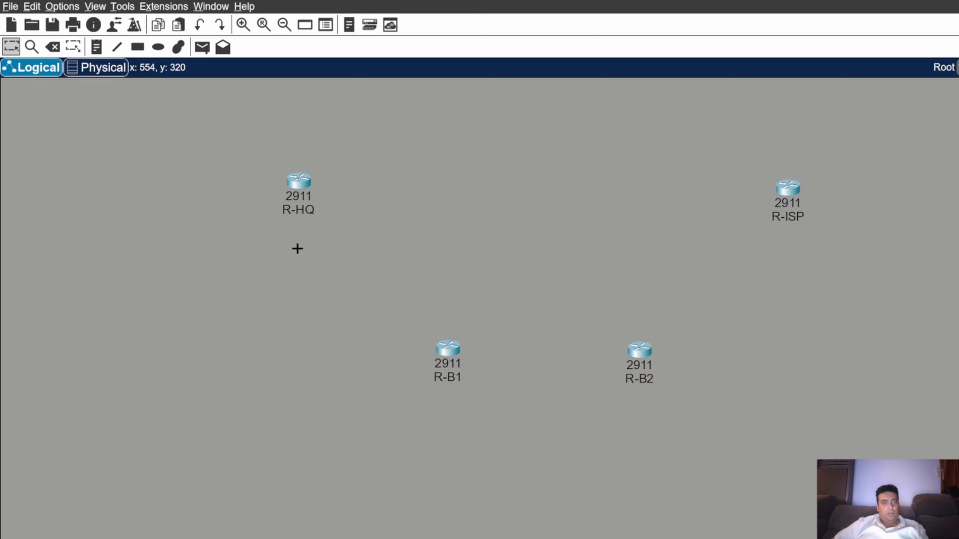
Place three 2960-24TT switches, one just below each of R-HQ, R-B1 and R-B2
left_click(250, 239)
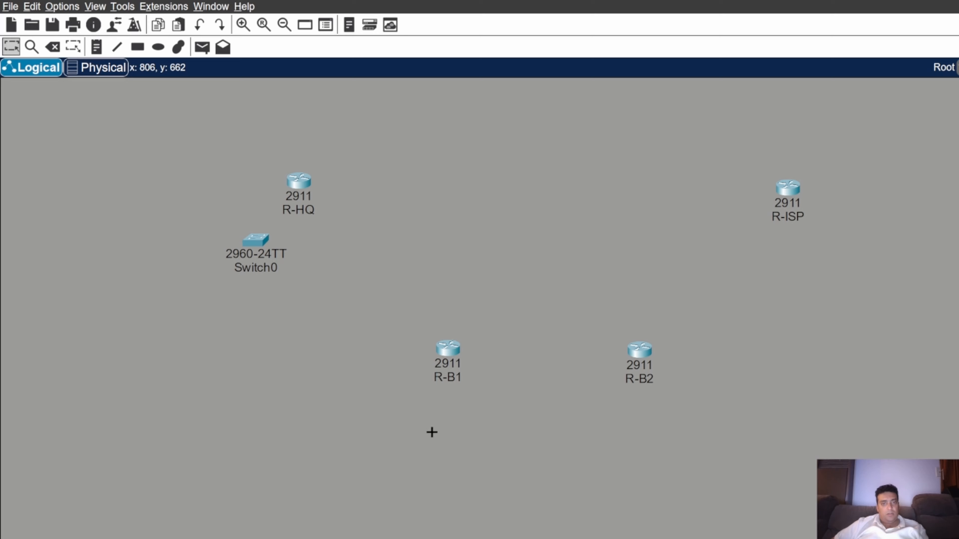
left_click(432, 420)
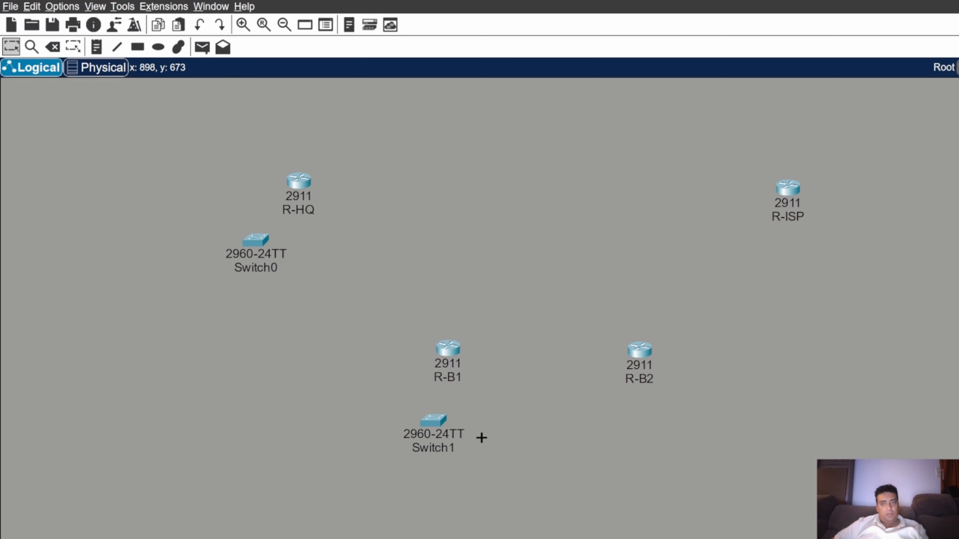
left_click(690, 428)
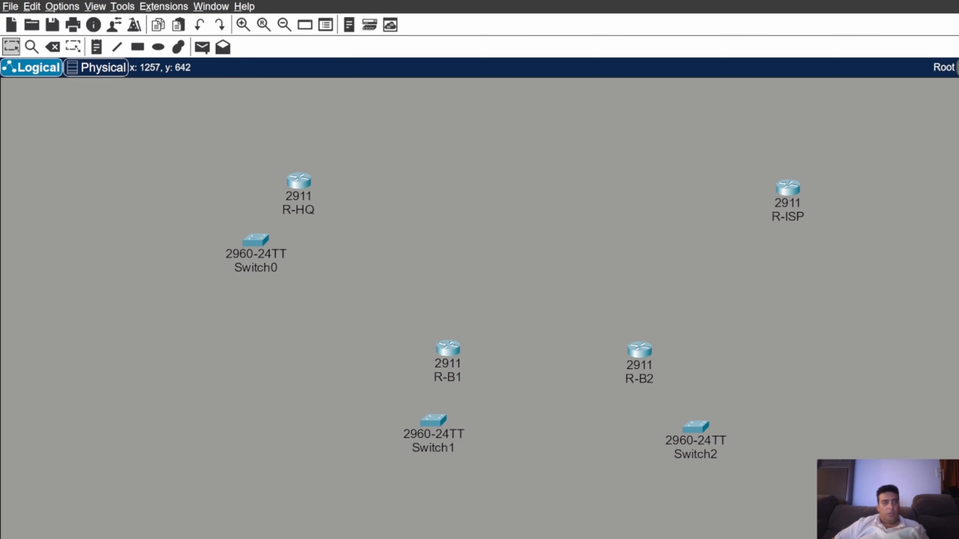
Rename the switches SW-HQ below R-HQ, SW-B1 below R-B1 and SW-B2 below R-B2
left_click(254, 269)
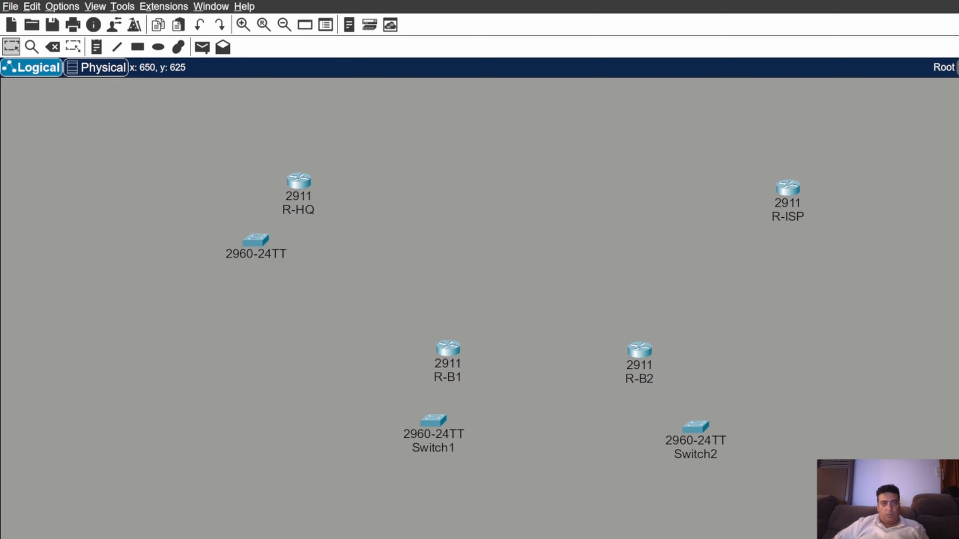
type("SW-HQ")
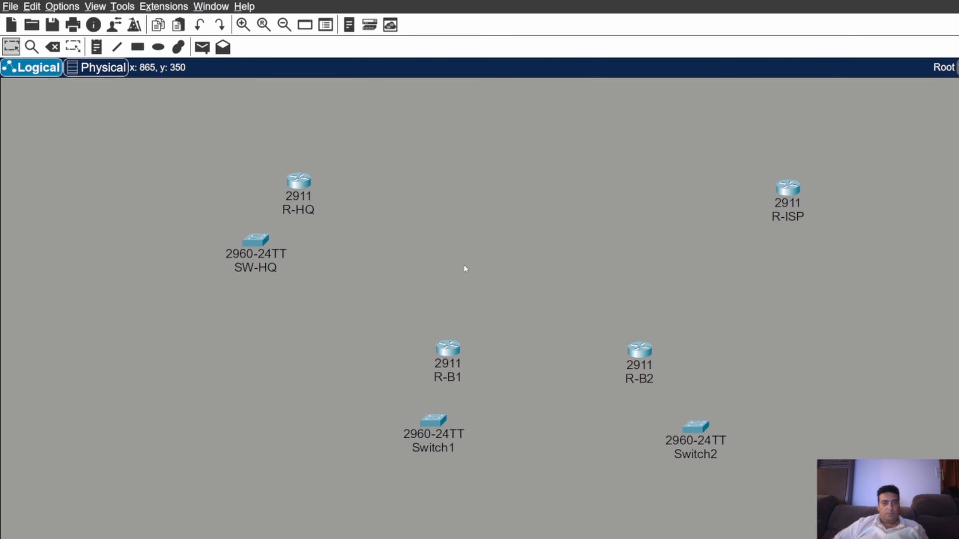
left_click(432, 448)
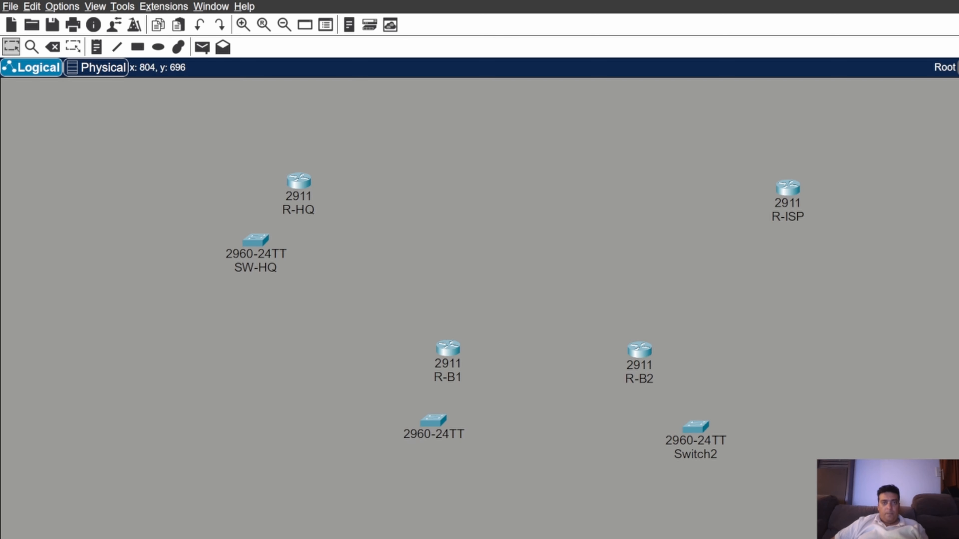
type("SW-B1")
left_click(695, 456)
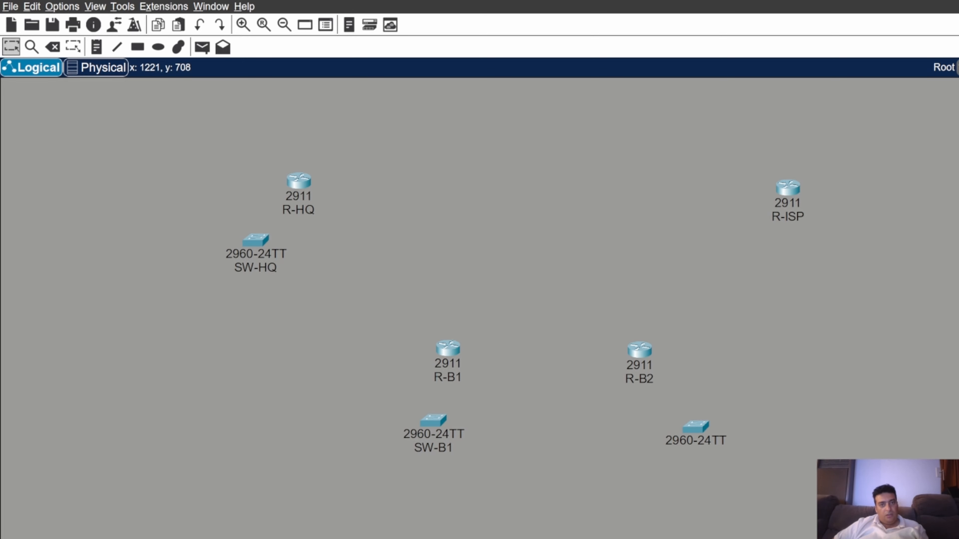
type("SW-B2")
key("Return")
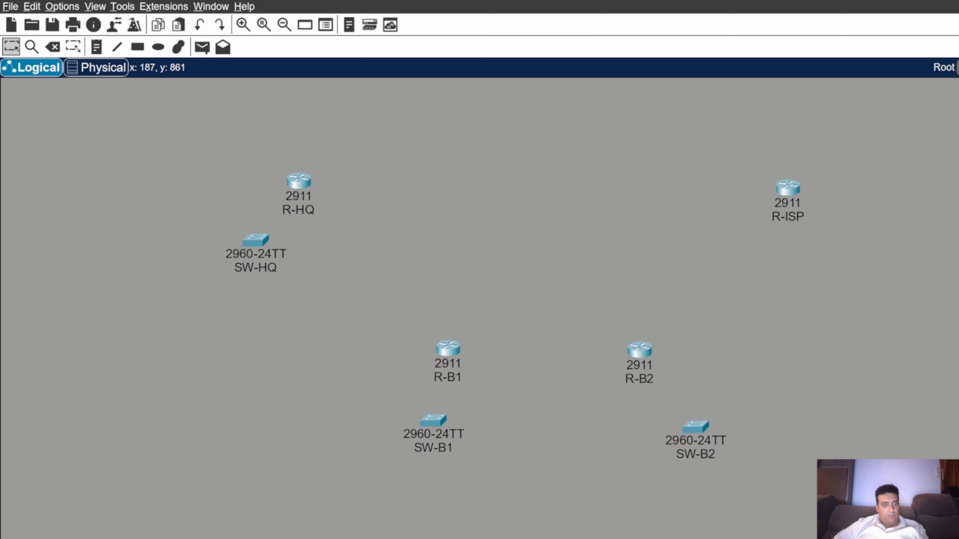
Place three PC-PT end devices, one below each of SW-HQ, SW-B1 and SW-B2
left_click(197, 289)
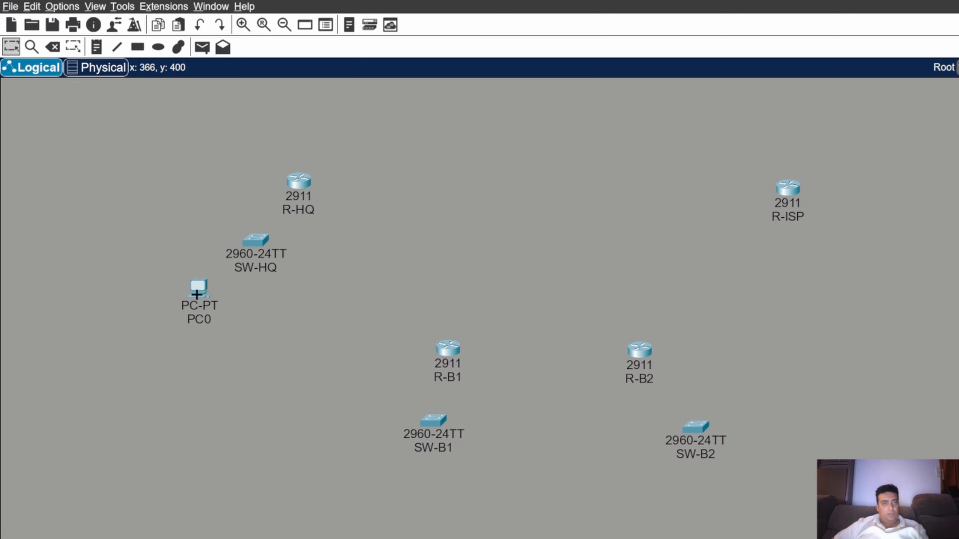
left_click(357, 481)
left_click(771, 482)
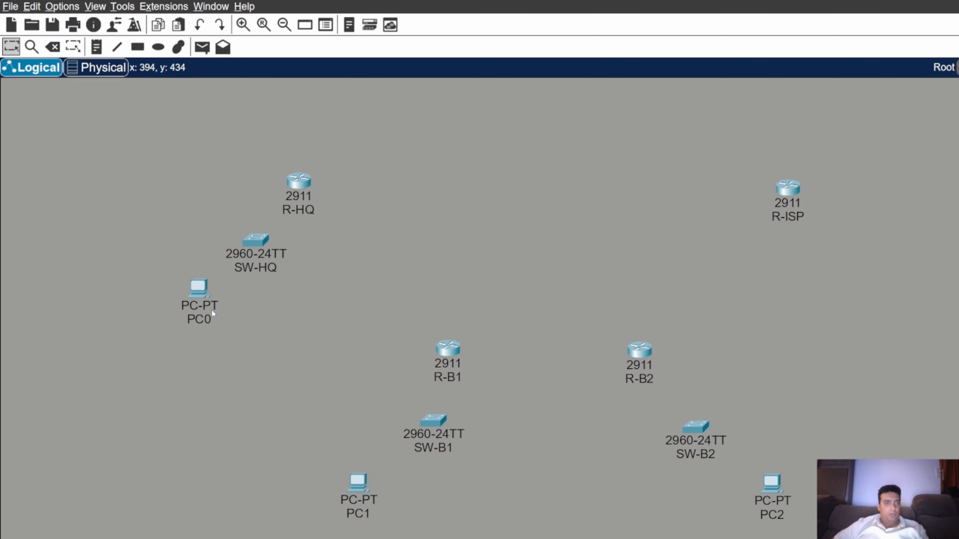
Rename the PCs PC-HQ near SW-HQ, PC-B1 near SW-B1 and PC-B2 near SW-B2
left_click(202, 321)
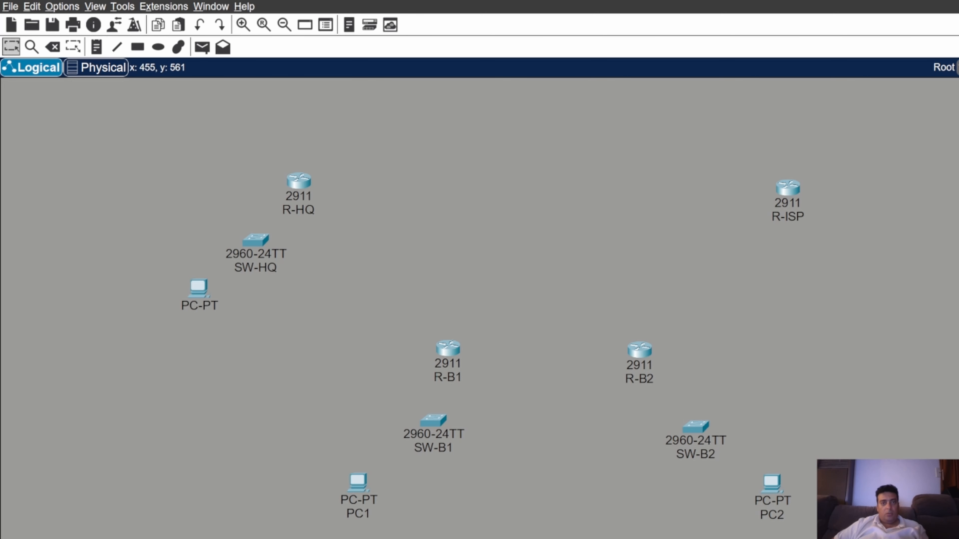
type("PC-HQ")
key("Return")
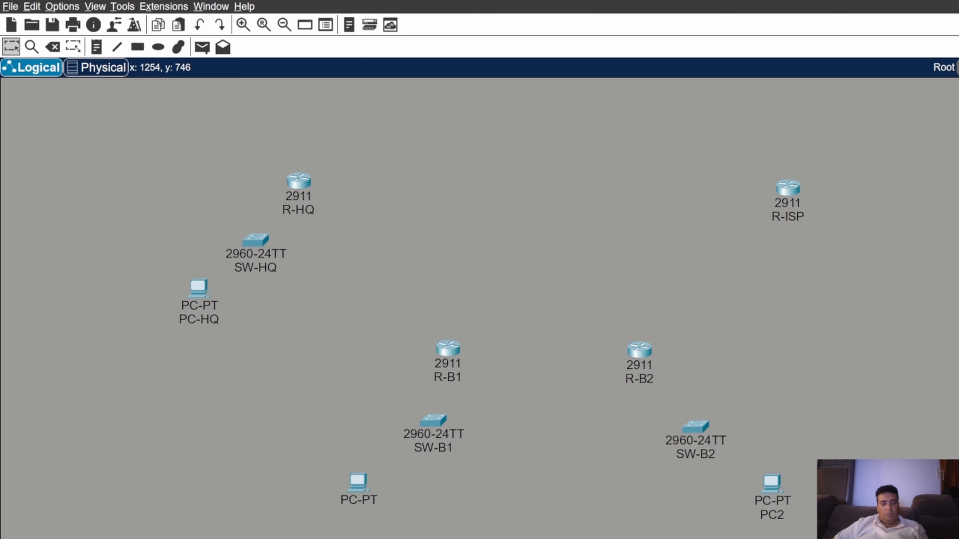
type("PC-B1")
key("Return")
left_click(774, 514)
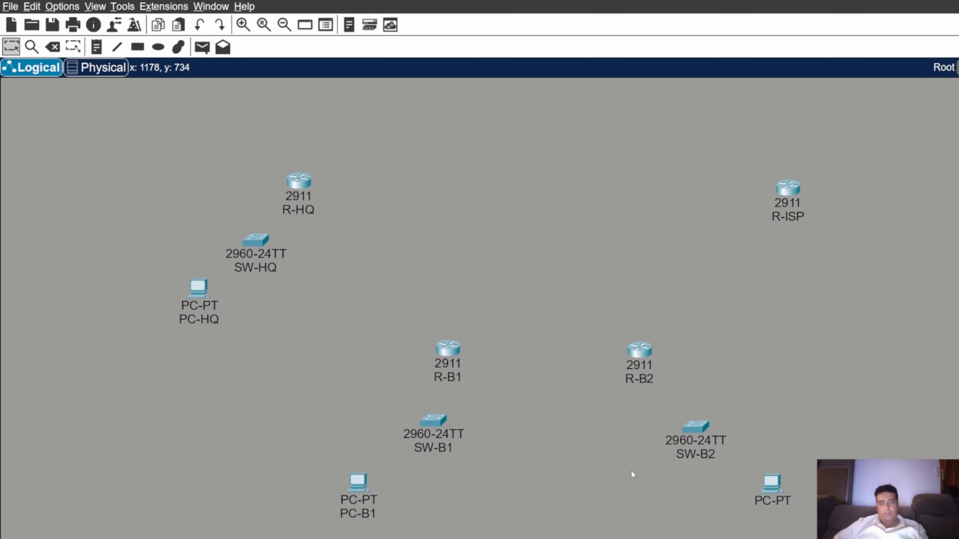
type("PC-B2")
key("Return")
Shift the entire topology up and to the left as one group, and clear the selection
left_click_drag(832, 528, 138, 122)
left_click_drag(300, 188, 186, 148)
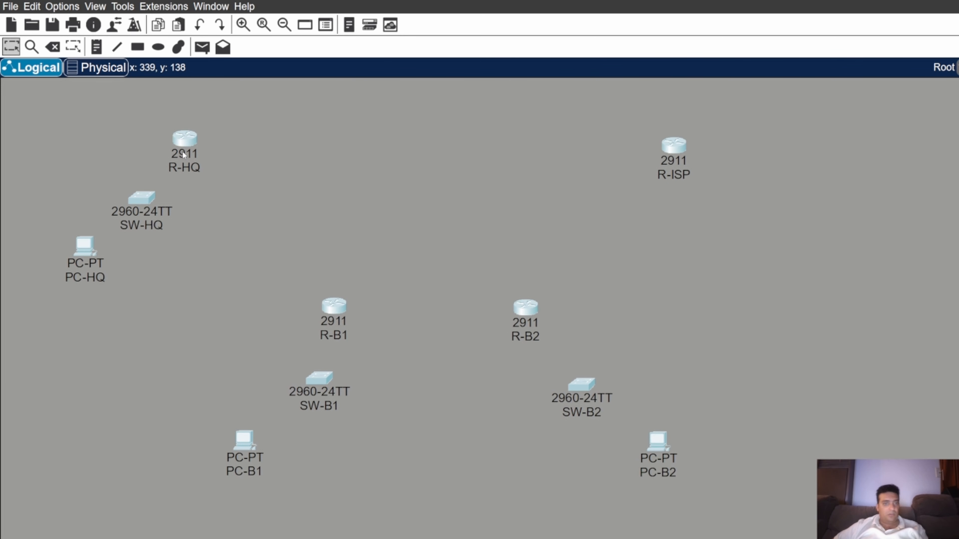
left_click(196, 291)
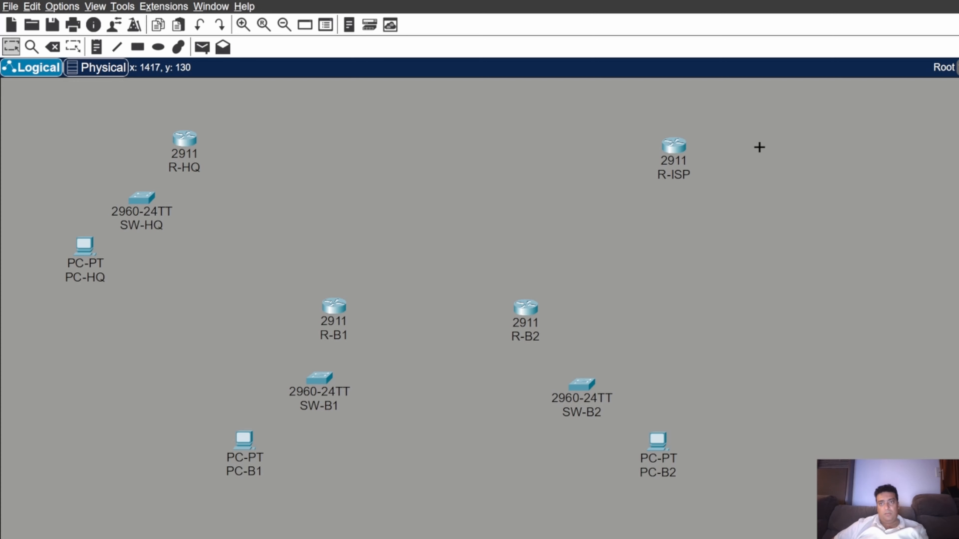
Place a Server-PT device beside R-ISP on its outer side and rename it Server-PUBLIC
left_click(786, 146)
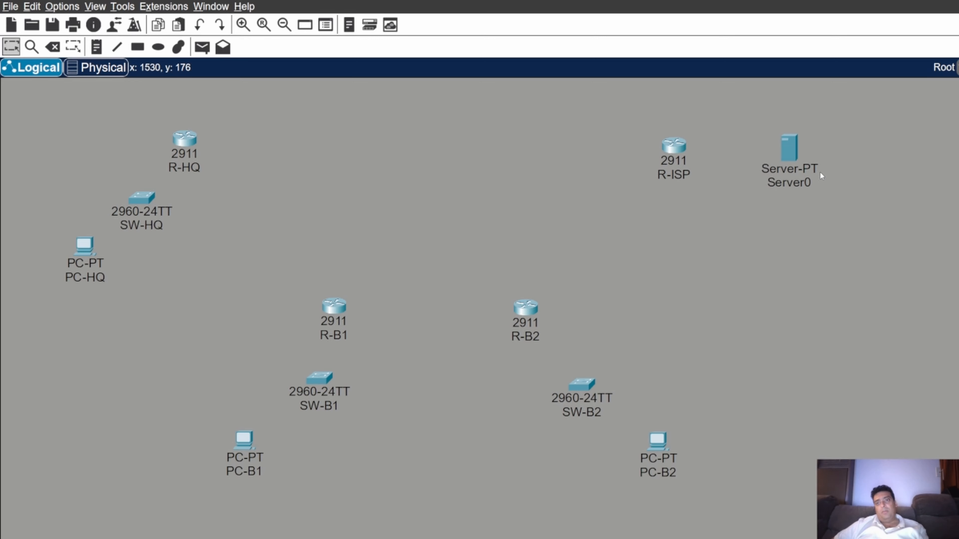
left_click(798, 183)
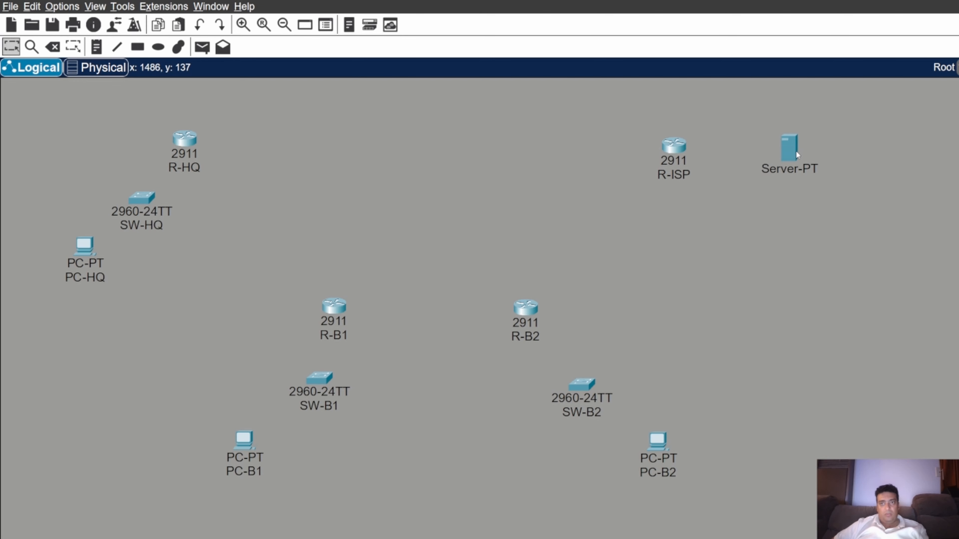
left_click(765, 234)
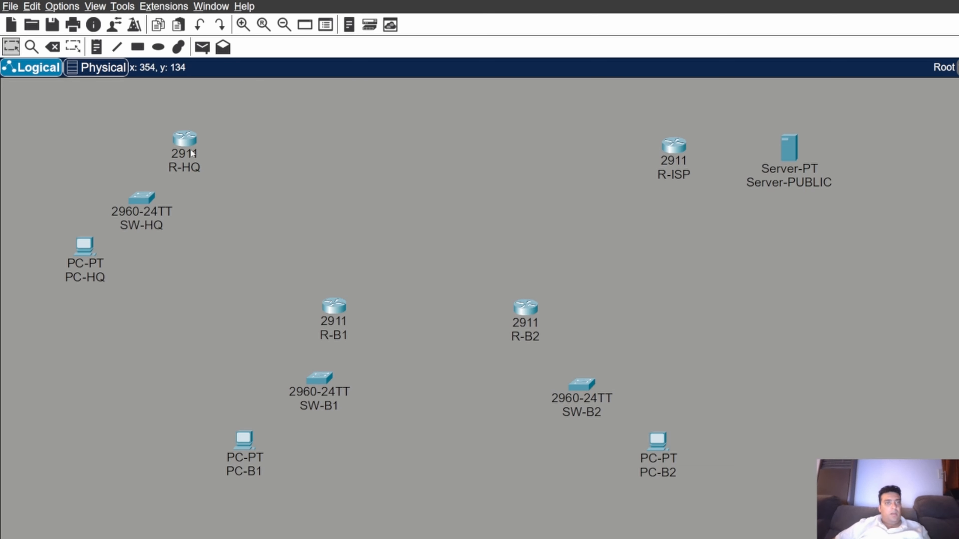
left_click(184, 138)
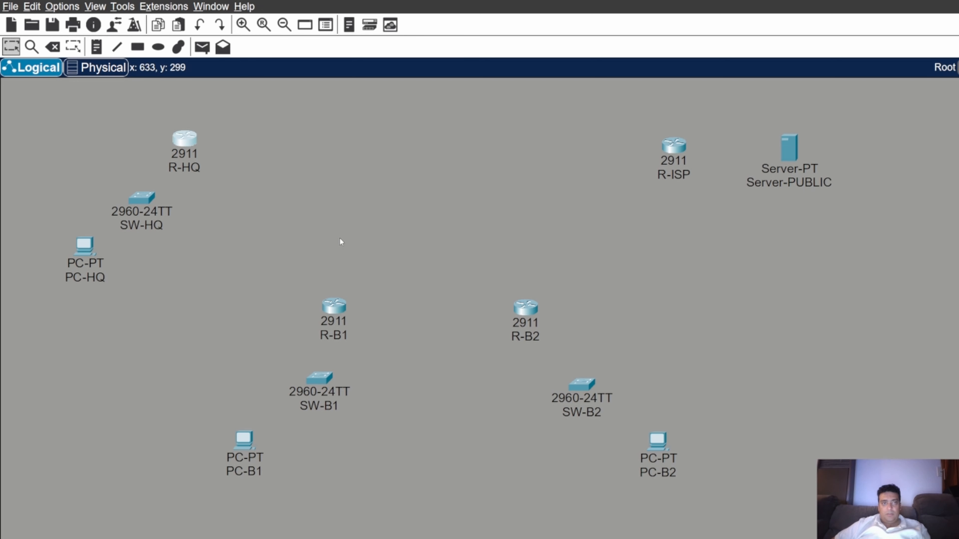
left_click(191, 167)
left_click(183, 140)
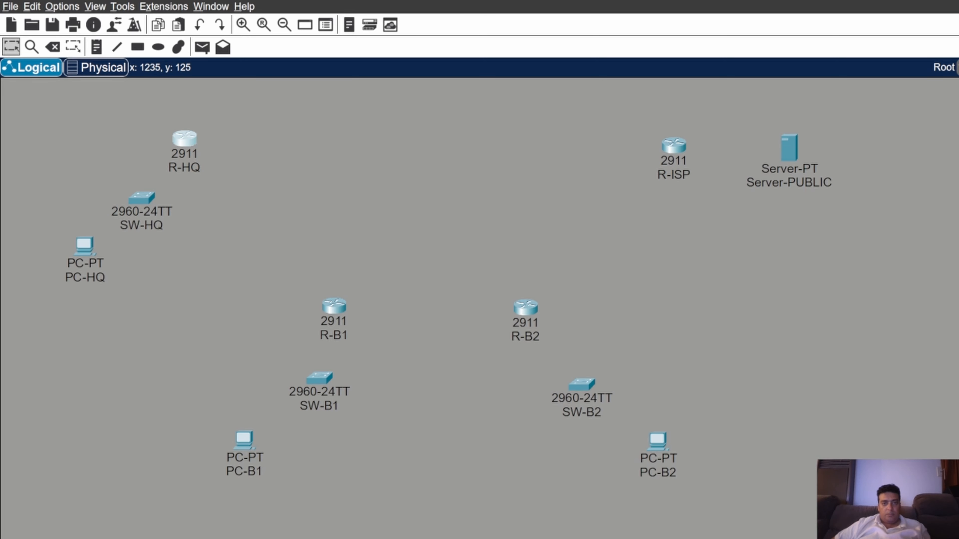
left_click(676, 146)
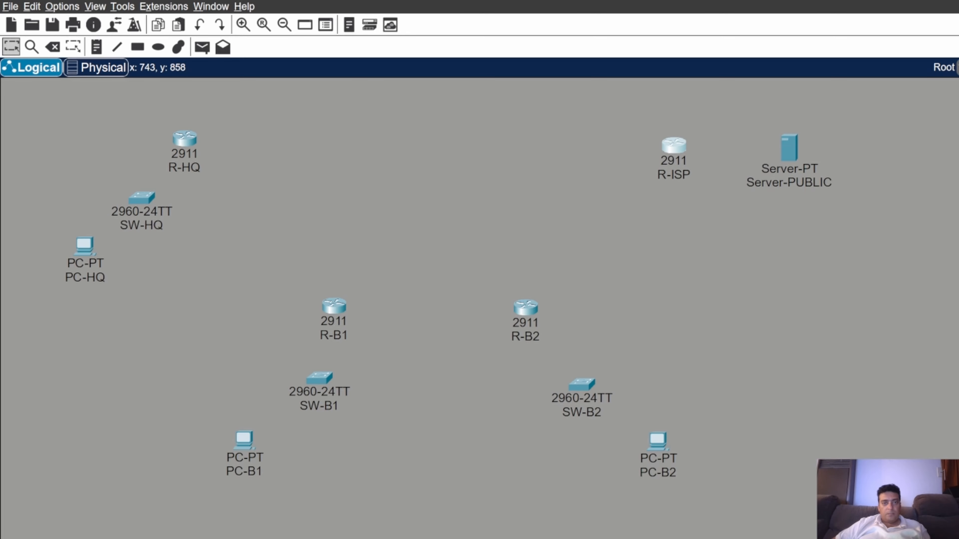
Connect R-HQ to SW-HQ with a copper straight-through cable, and move R-HQ farther from the switch toward R-ISP
left_click(185, 140)
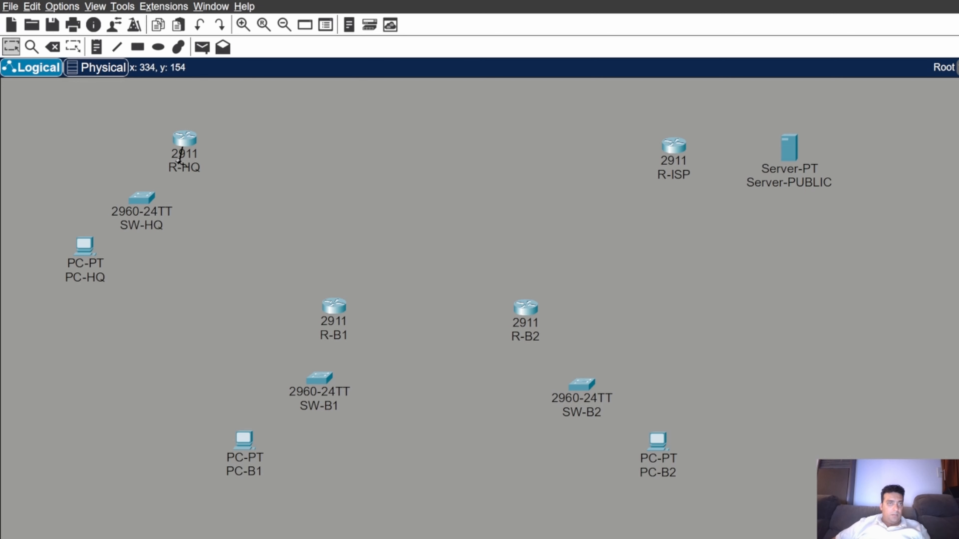
left_click(145, 197)
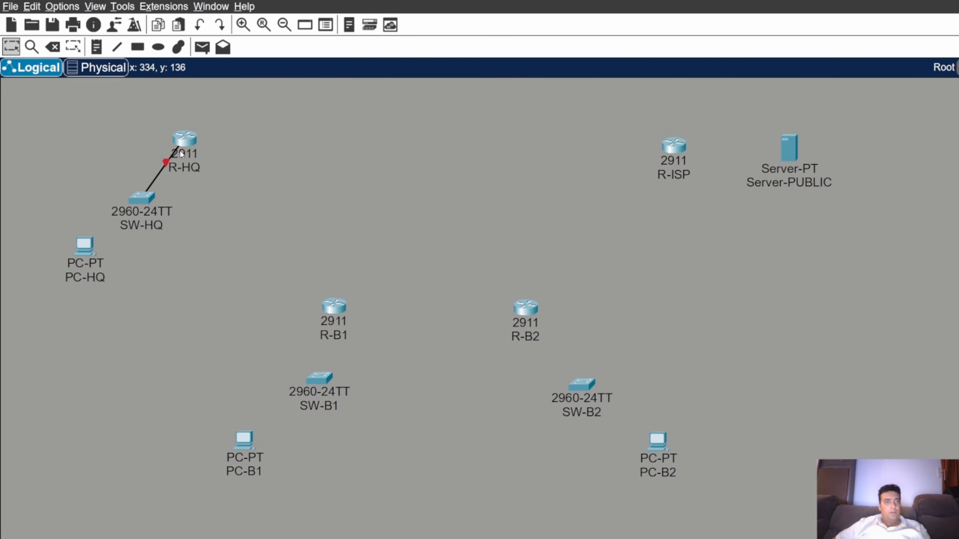
key("ctrl+z")
left_click(186, 140)
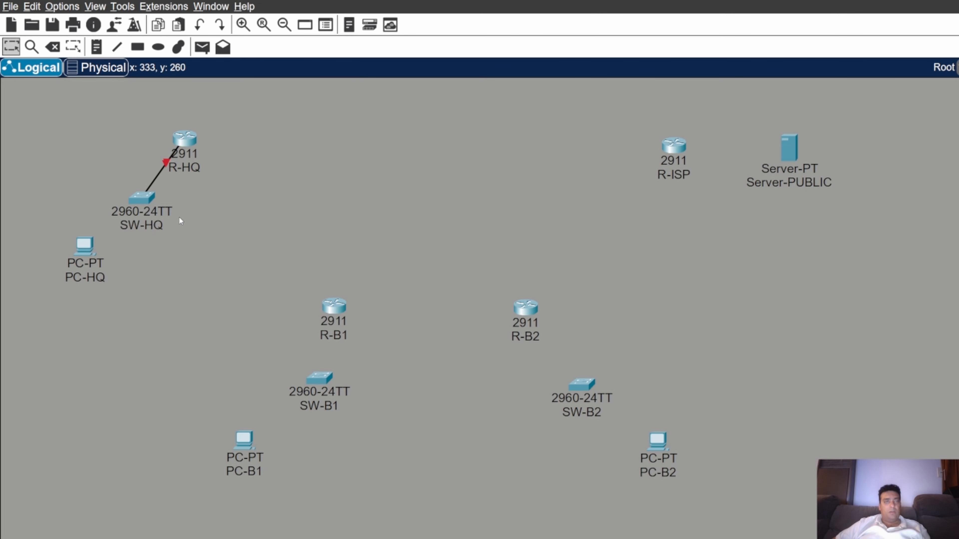
left_click_drag(180, 144, 236, 147)
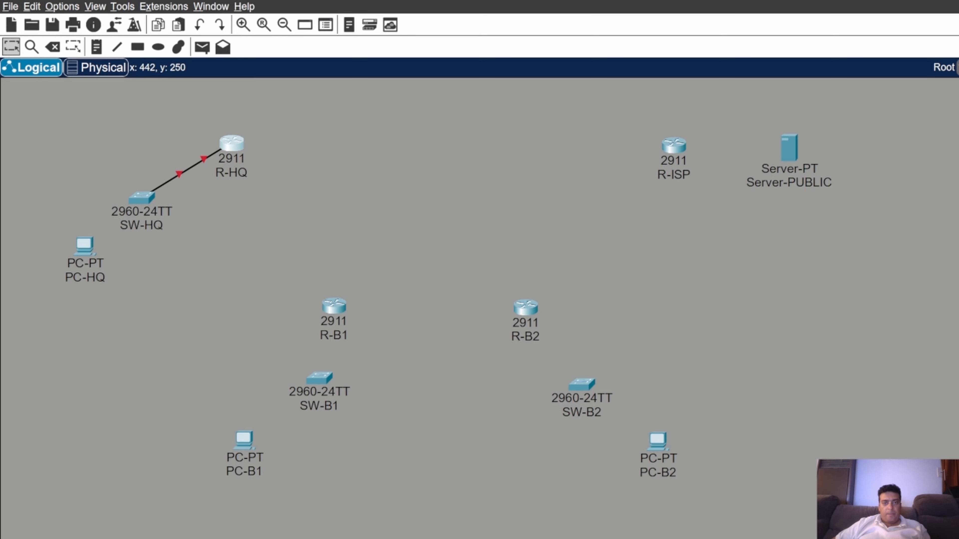
Connect PC-HQ to SW-HQ with a copper straight-through cable, and move PC-HQ to the left of the switch, roughly level with it
left_click(92, 264)
left_click(140, 201)
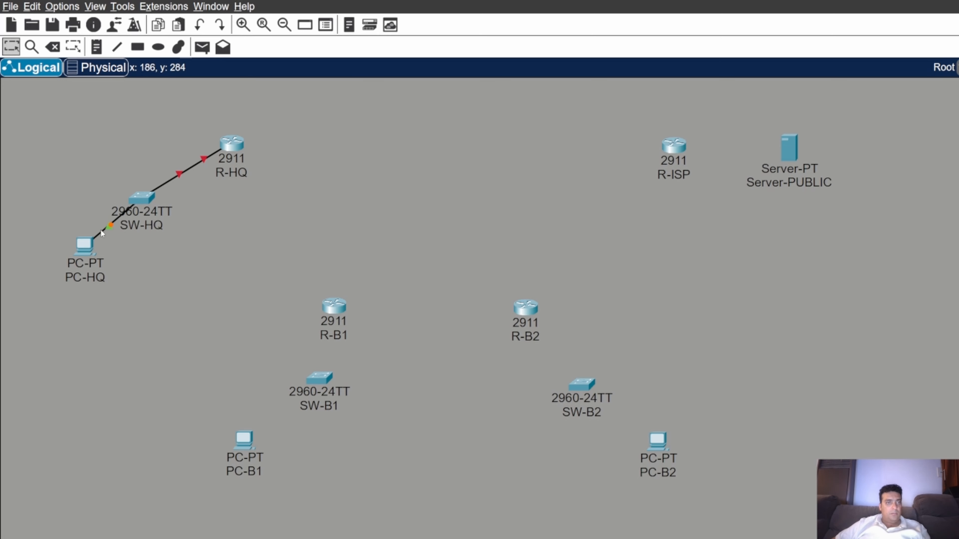
left_click_drag(88, 244, 51, 206)
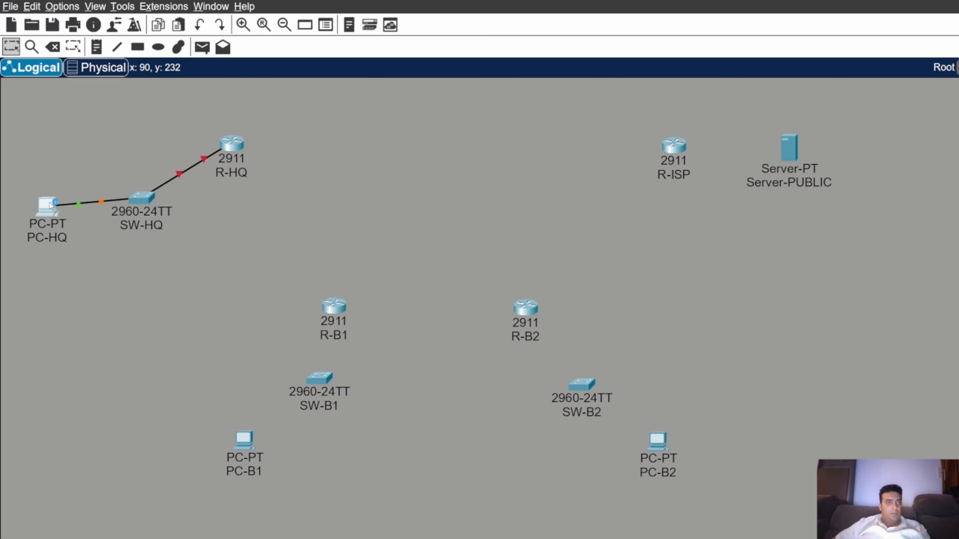
left_click(79, 205)
left_click(48, 207)
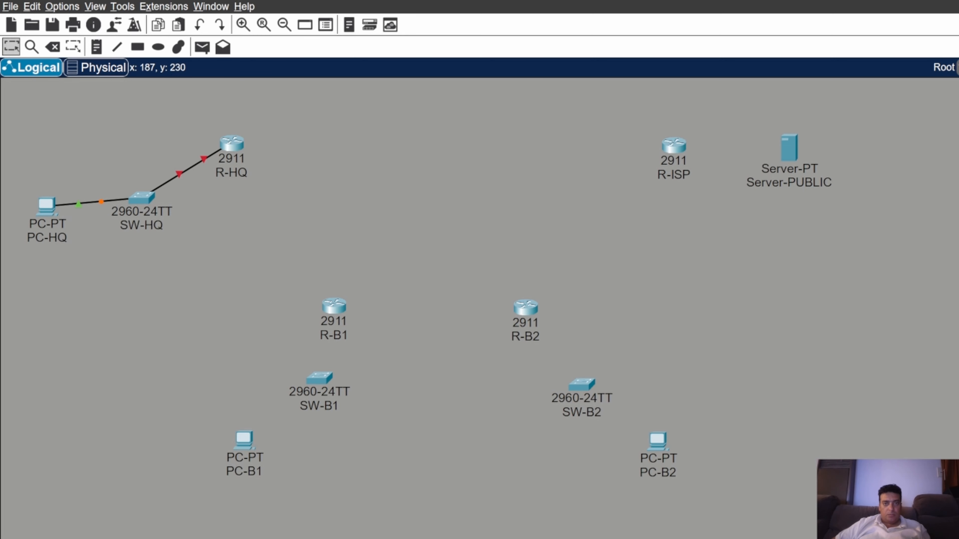
left_click(101, 201)
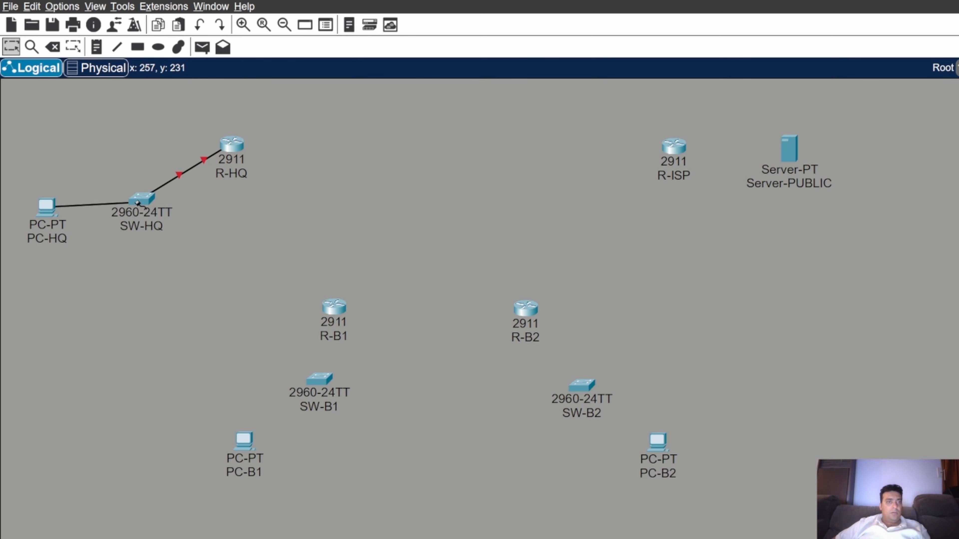
left_click(165, 229)
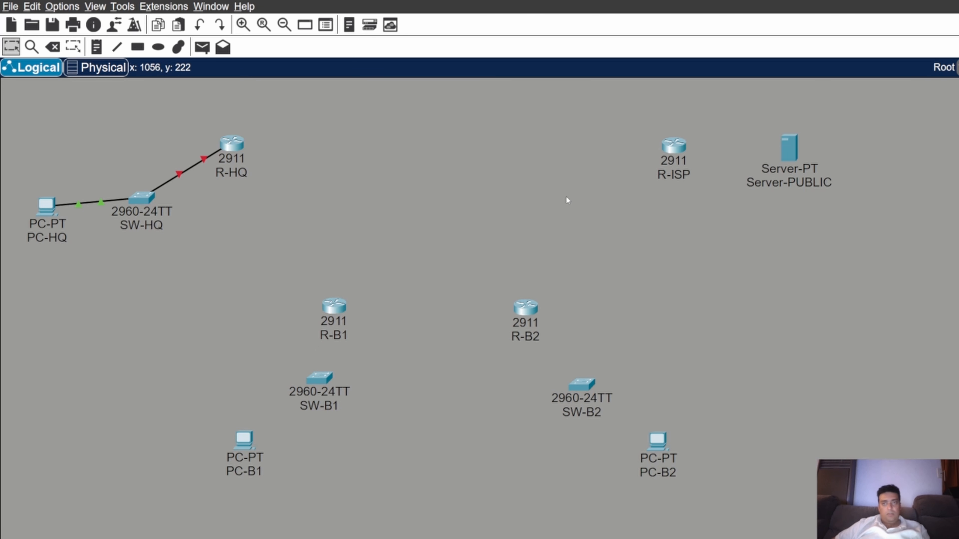
Connect R-B1 to SW-B1 with a copper straight-through cable, and move SW-B1 up and to the left of R-B1
left_click(334, 319)
left_click(323, 383)
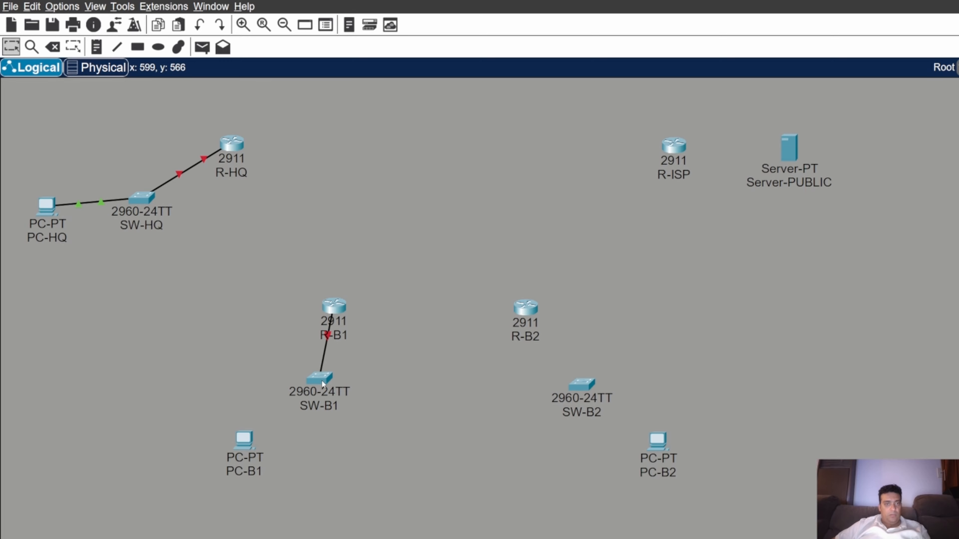
left_click_drag(323, 383, 242, 339)
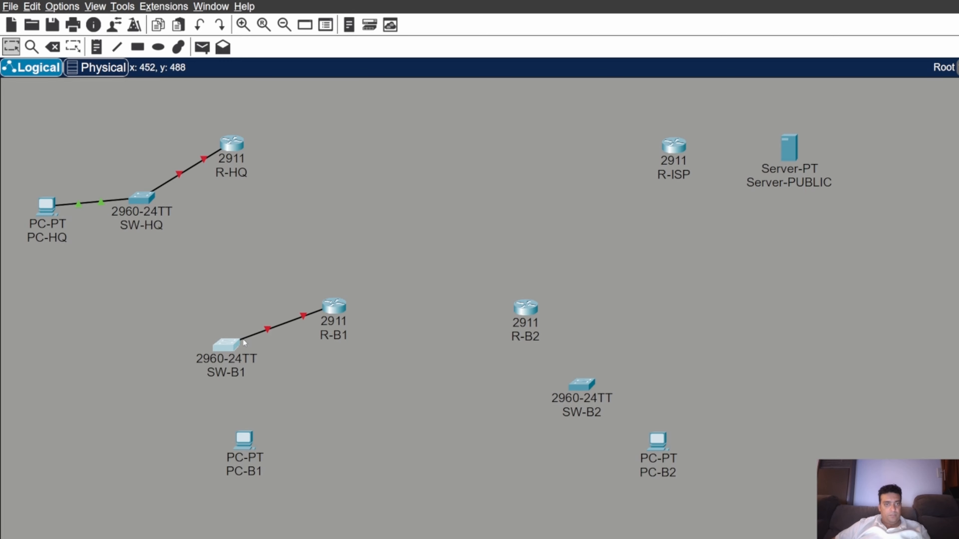
left_click(304, 315)
left_click(334, 309)
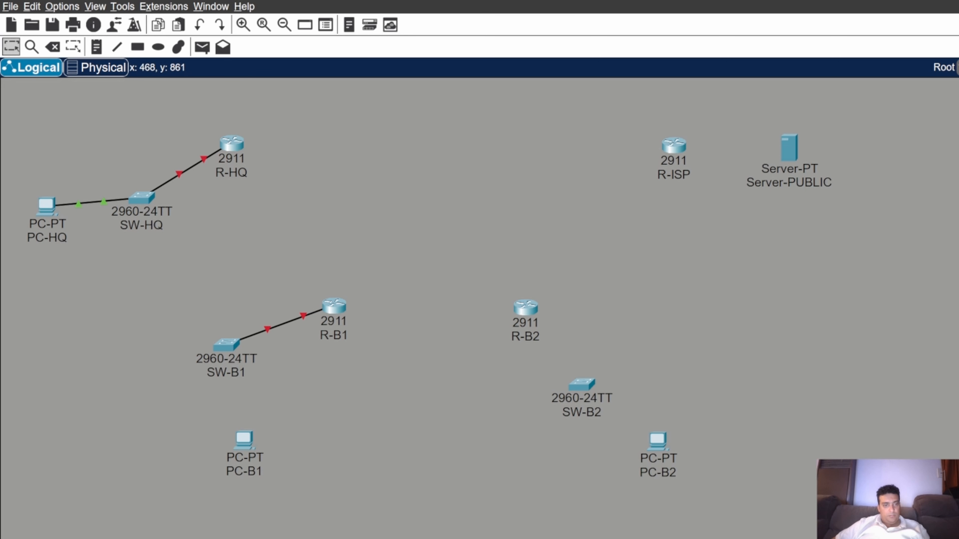
Connect SW-B1 to PC-B1 with a copper straight-through cable, and move PC-B1 to the left of the switch, roughly level with it
left_click(226, 352)
left_click(245, 443)
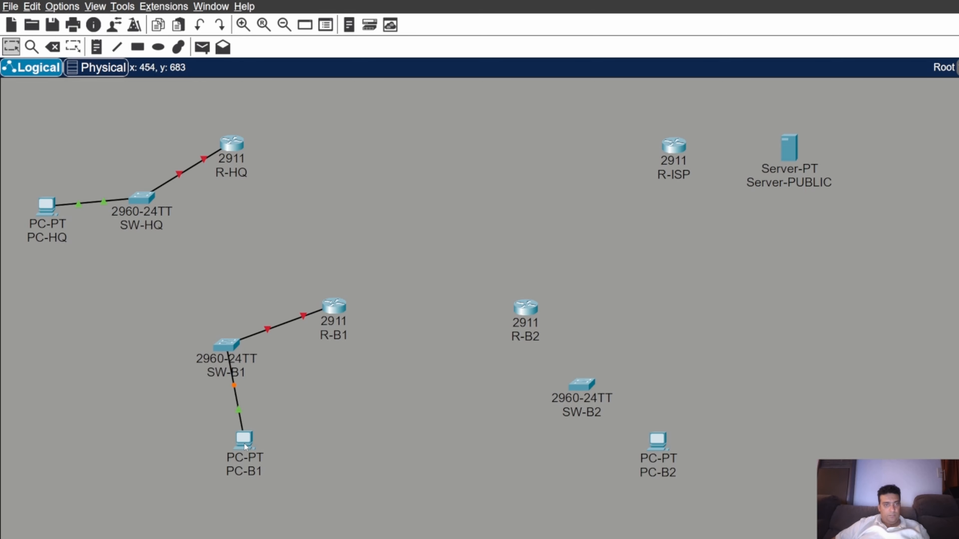
left_click_drag(239, 409, 245, 439)
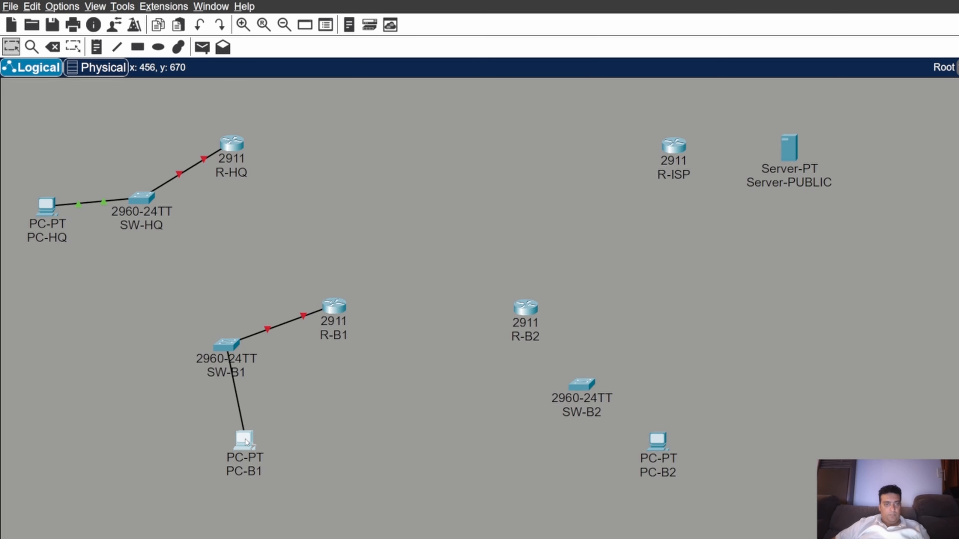
left_click_drag(233, 384, 227, 347)
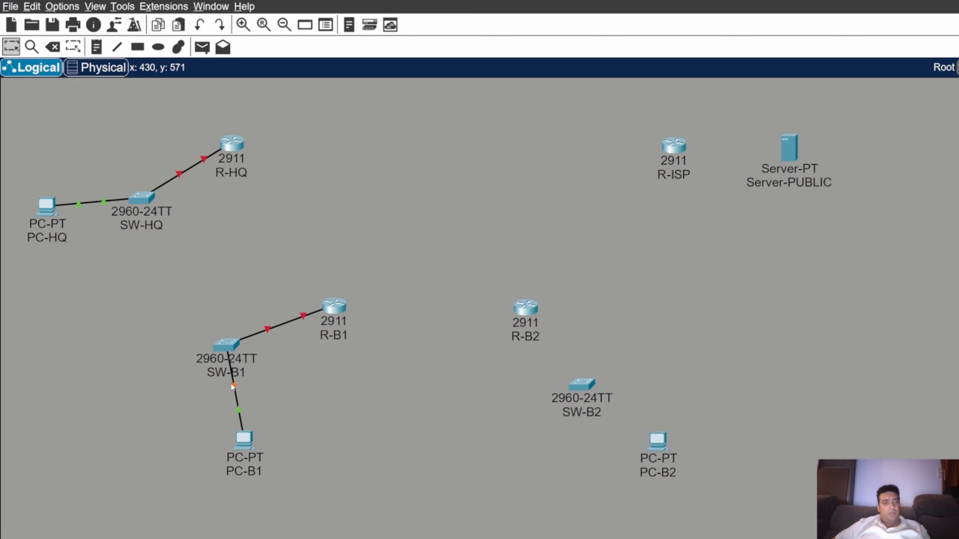
left_click(239, 410)
left_click(244, 441)
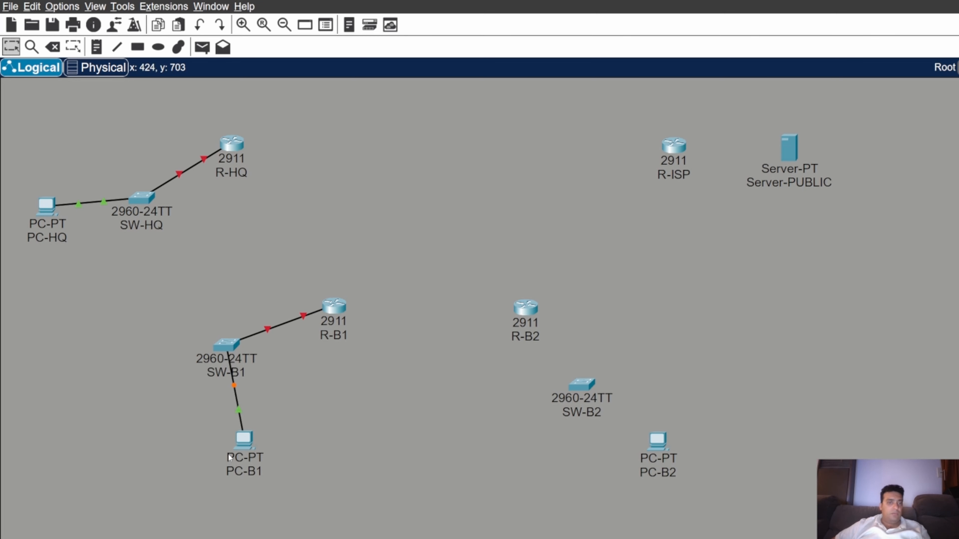
left_click_drag(230, 458, 93, 369)
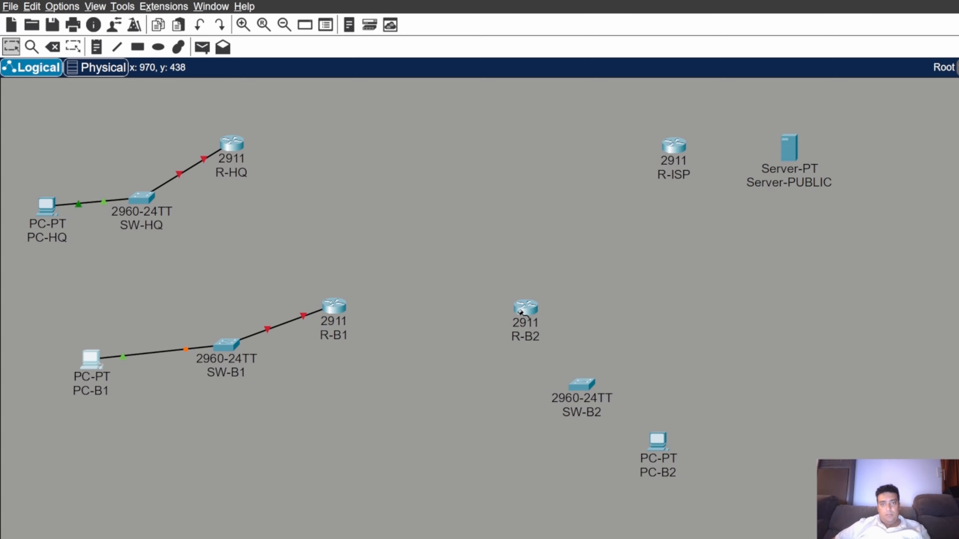
Connect R-B2 to SW-B2 and SW-B2 to PC-B2 with copper straight-through cables
left_click(525, 308)
left_click(585, 385)
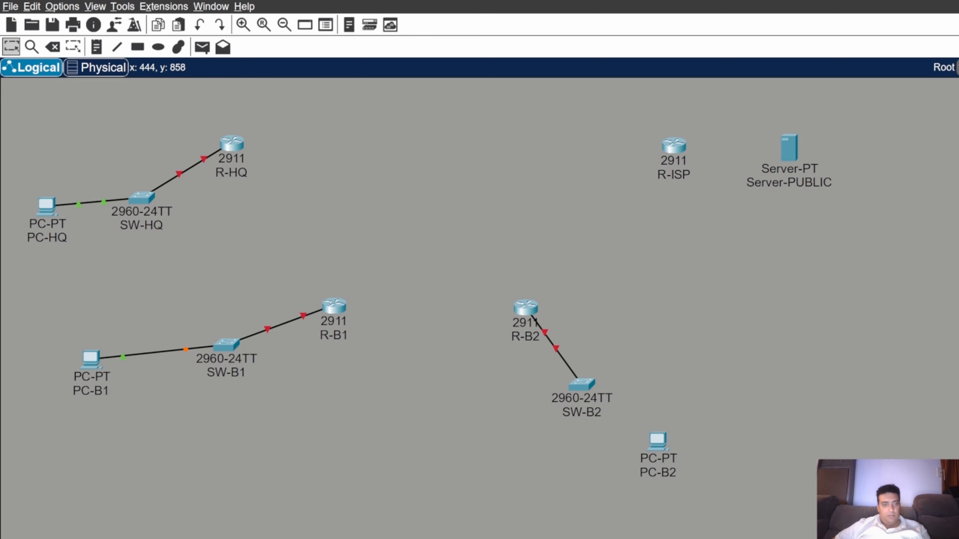
left_click(583, 385)
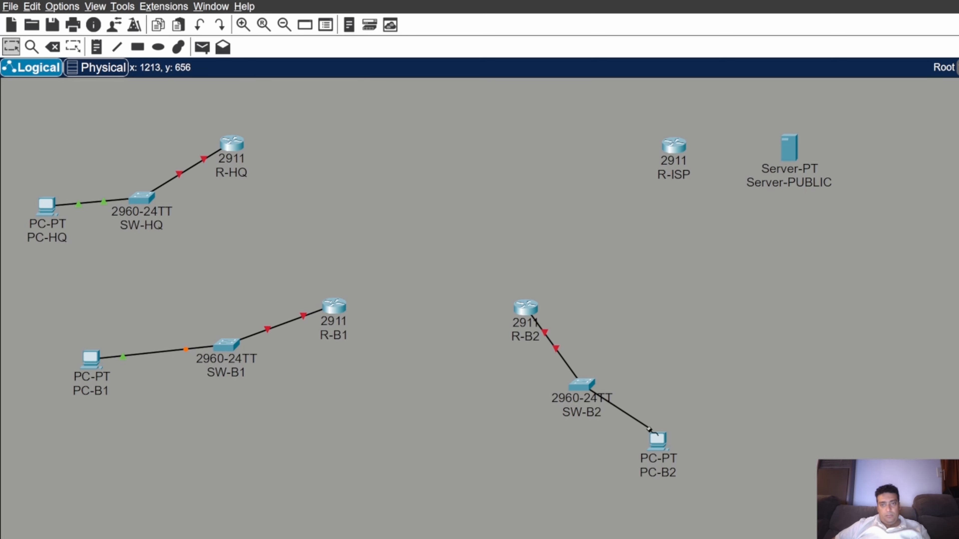
left_click(663, 444)
Spread out the branch 2 devices by moving PC-B2 up and outward and SW-B2 between R-B2 and PC-B2
left_click_drag(664, 445, 719, 396)
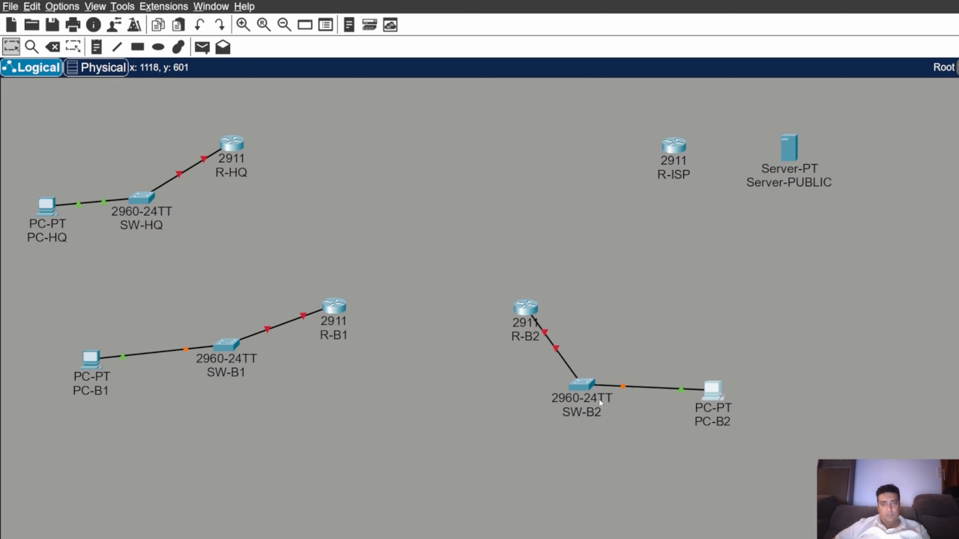
left_click_drag(572, 383, 607, 351)
left_click_drag(554, 320, 604, 354)
left_click(568, 347)
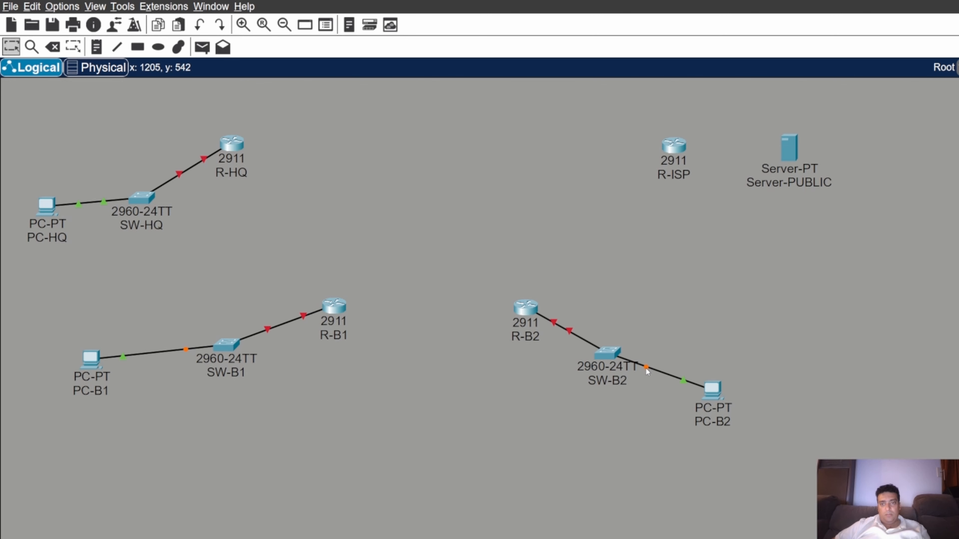
left_click_drag(646, 368, 612, 356)
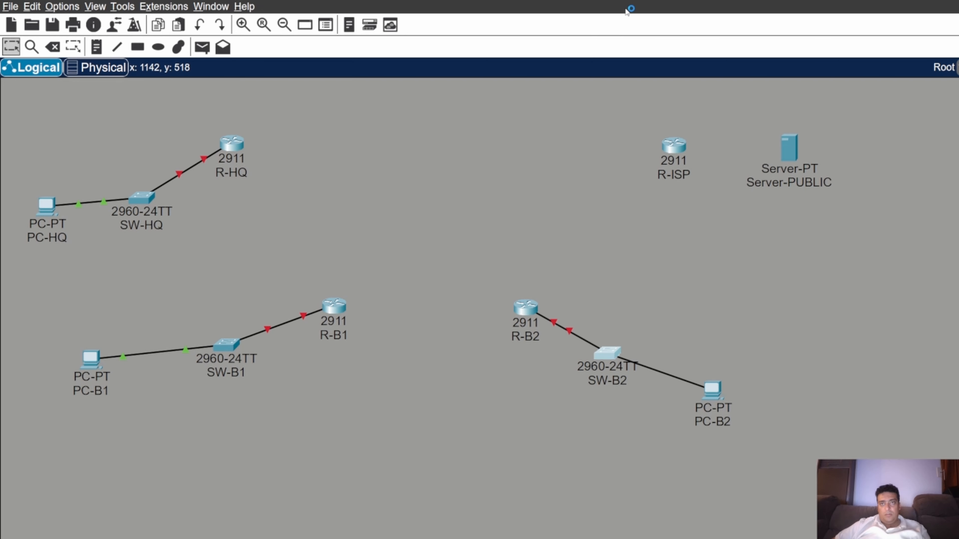
left_click_drag(683, 382, 717, 396)
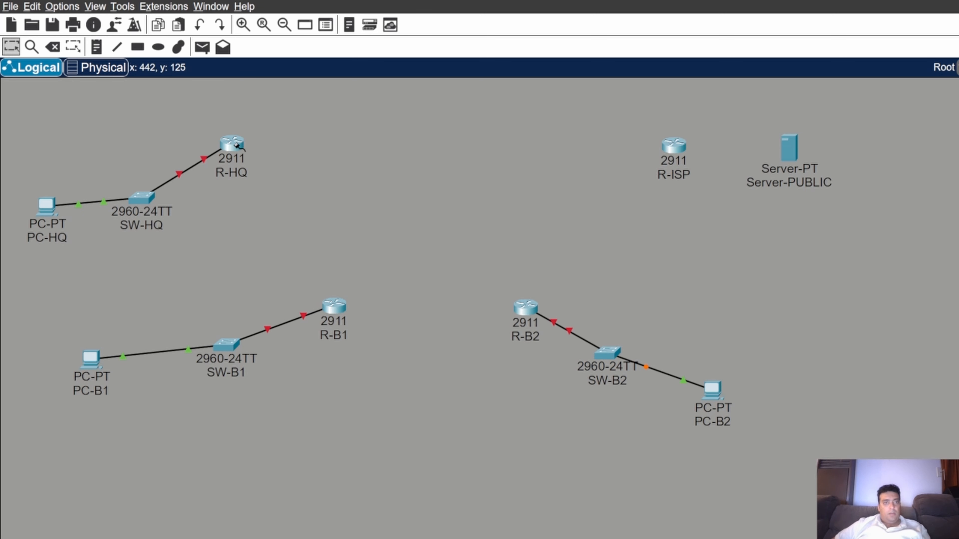
Connect R-HQ to R-ISP with a copper crossover cable and check both ends of the link
left_click(232, 144)
left_click(674, 145)
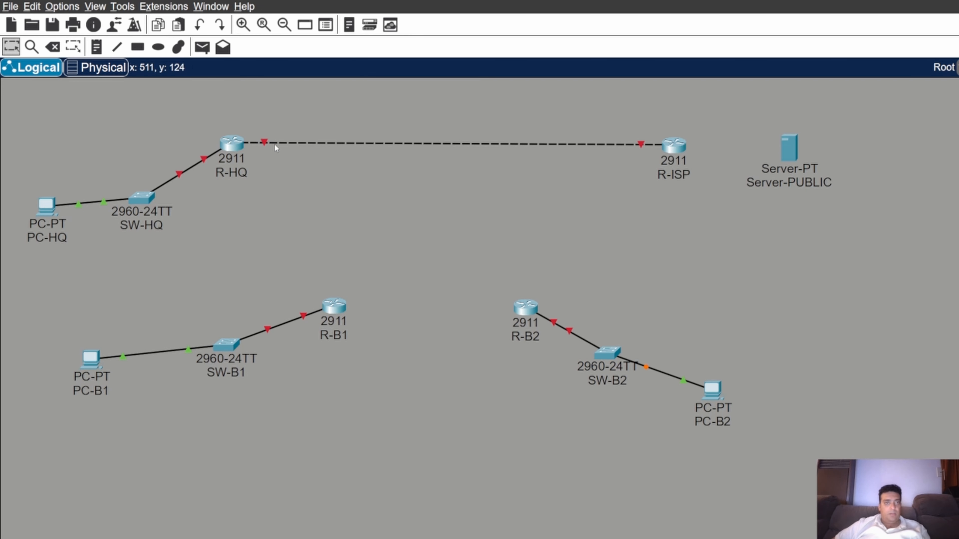
left_click(264, 141)
left_click(240, 144)
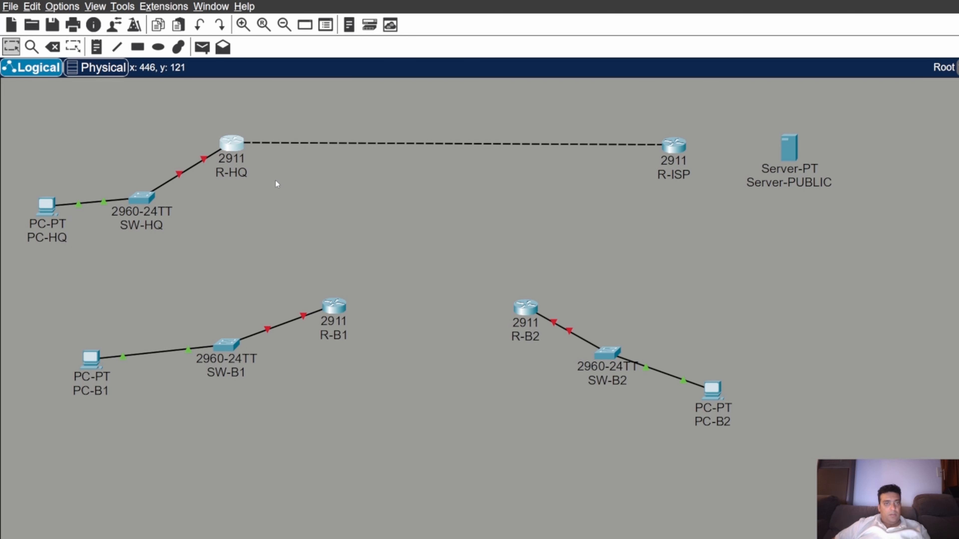
left_click(643, 144)
left_click(673, 146)
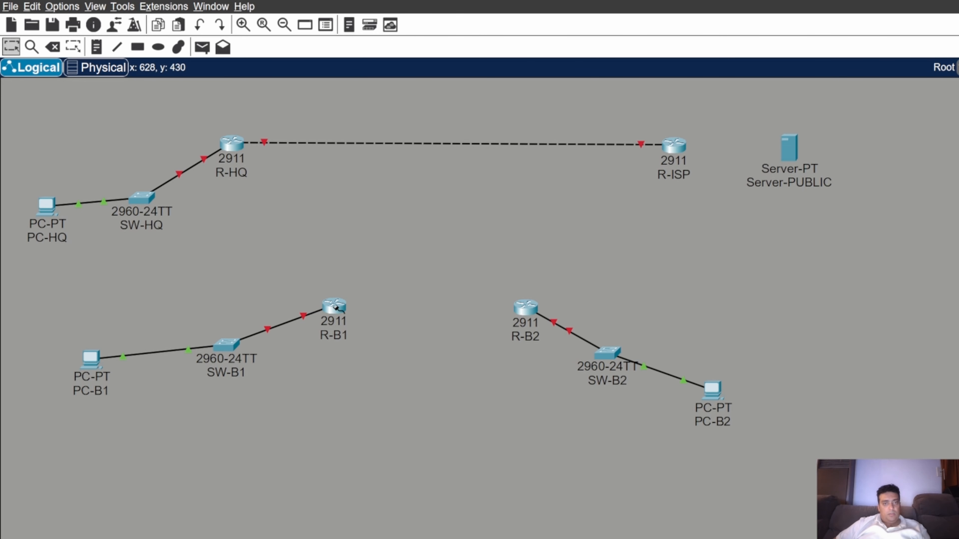
Connect R-B1 to R-ISP with a copper crossover cable and check both ends of that link
left_click(334, 307)
left_click(671, 149)
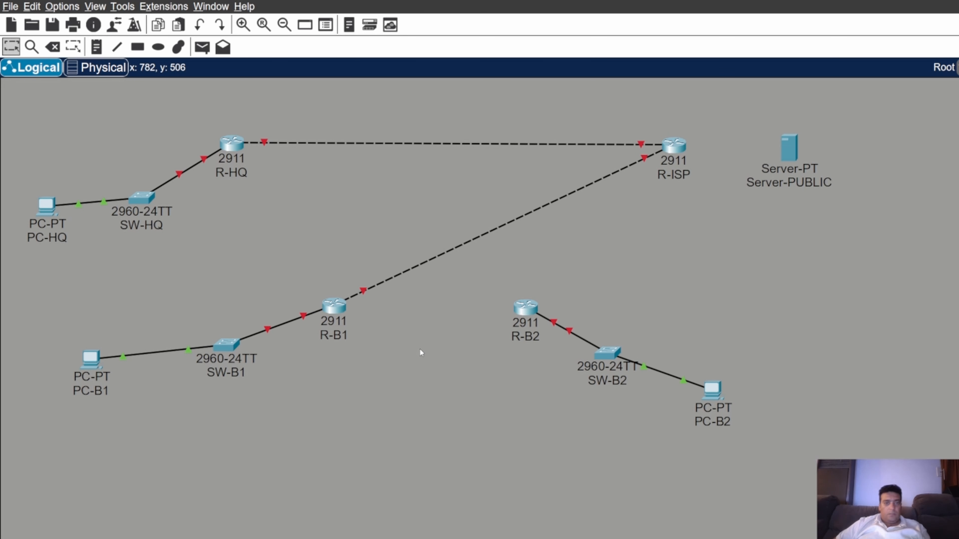
left_click(364, 291)
left_click(335, 307)
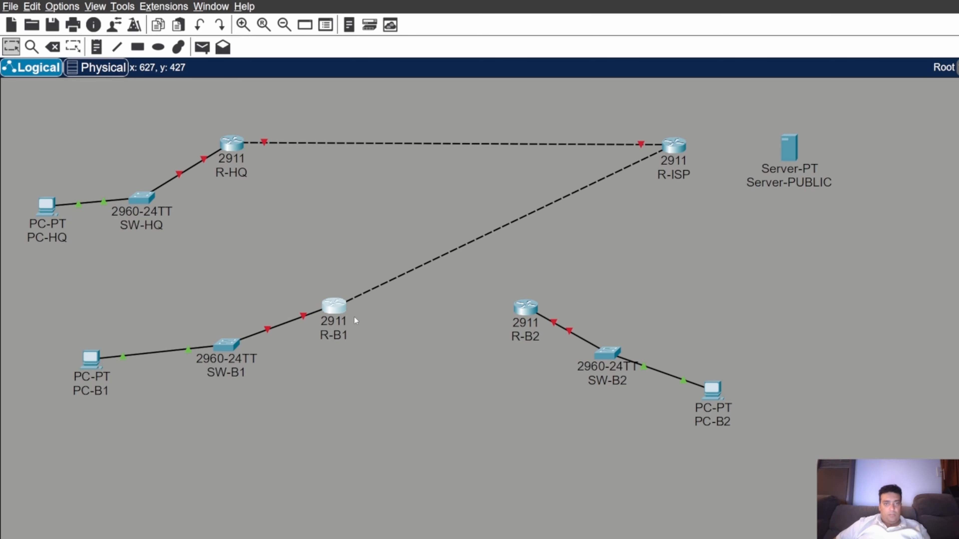
left_click(642, 158)
left_click(671, 151)
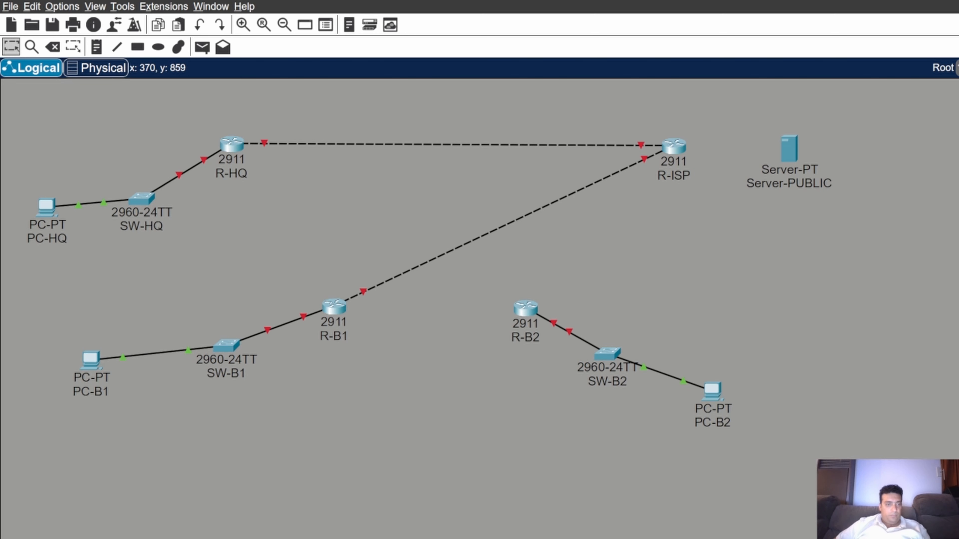
Connect R-B2 to R-ISP with a copper crossover cable and shift R-ISP slightly toward Server-PUBLIC
left_click(525, 308)
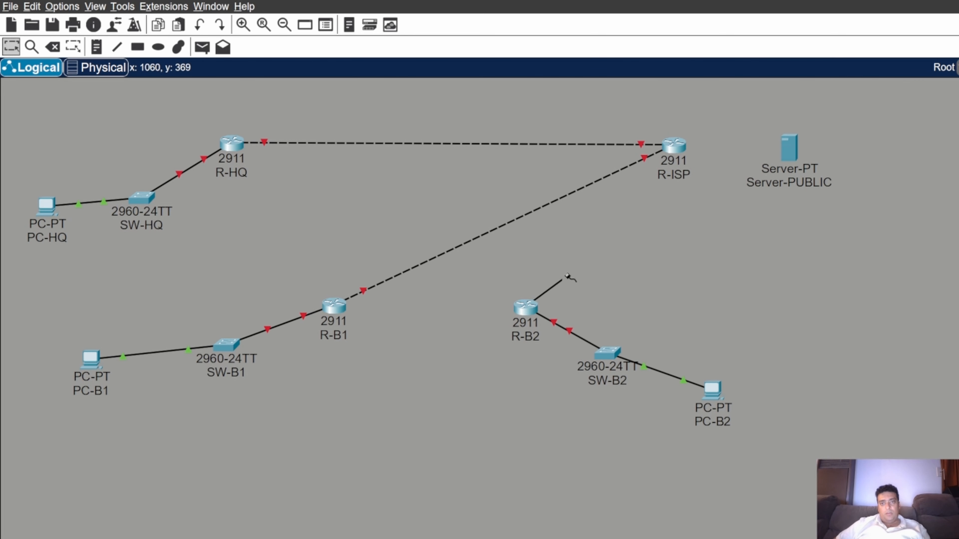
left_click(670, 153)
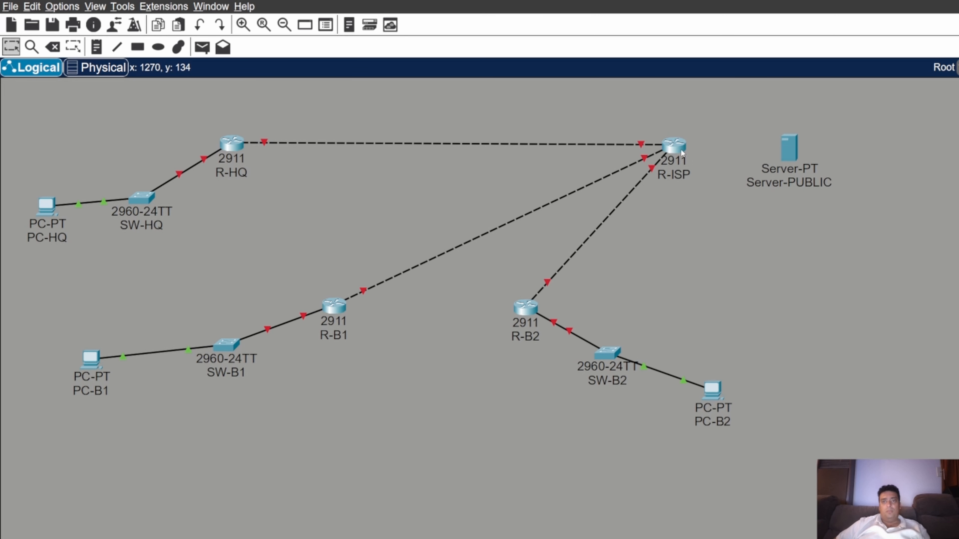
left_click_drag(682, 153, 705, 156)
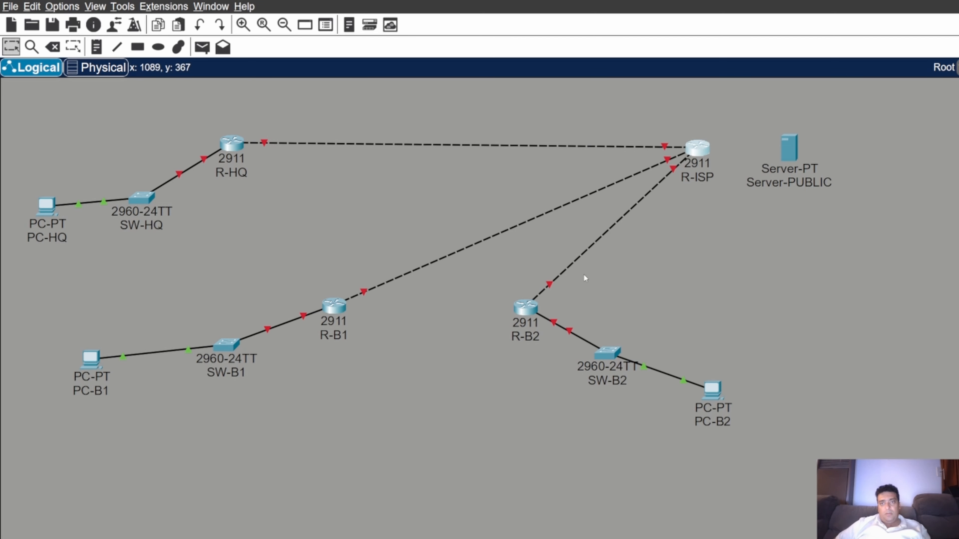
Try to connect Server-PUBLIC to R-ISP with a copper straight-through cable
left_click(789, 147)
left_click(698, 150)
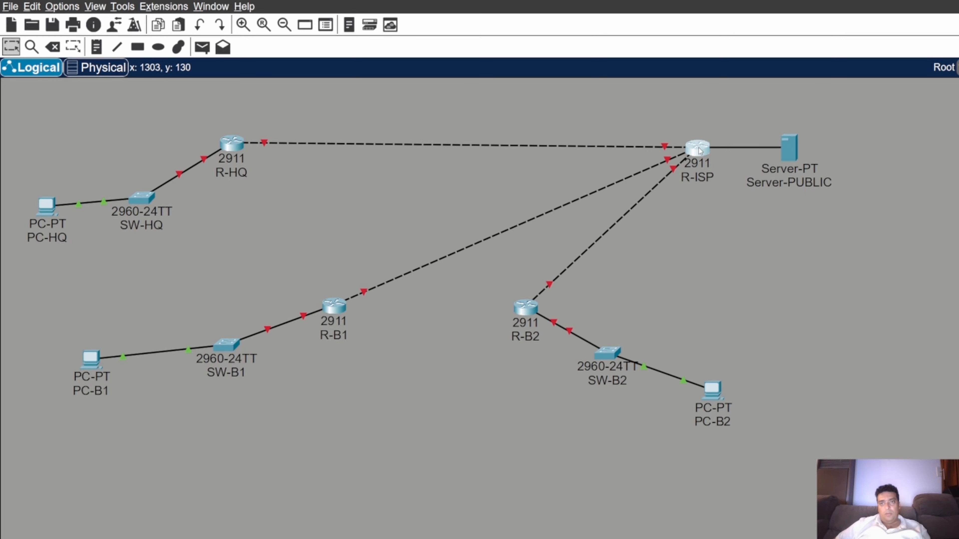
left_click(555, 340)
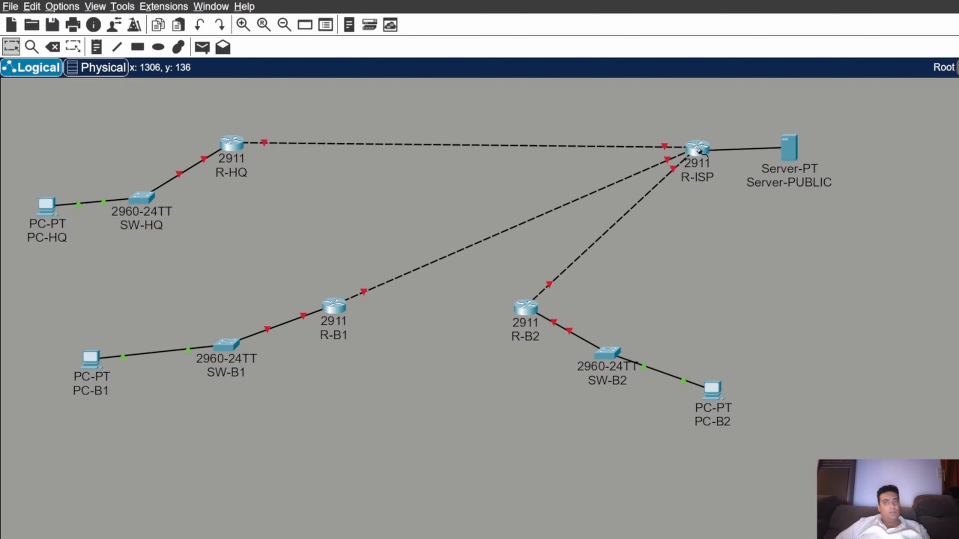
key("Escape")
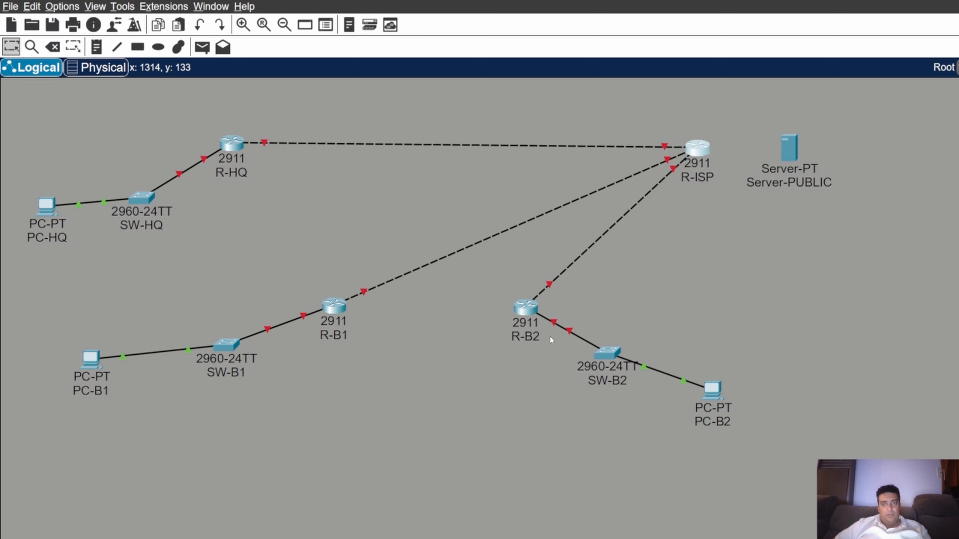
left_click(798, 145)
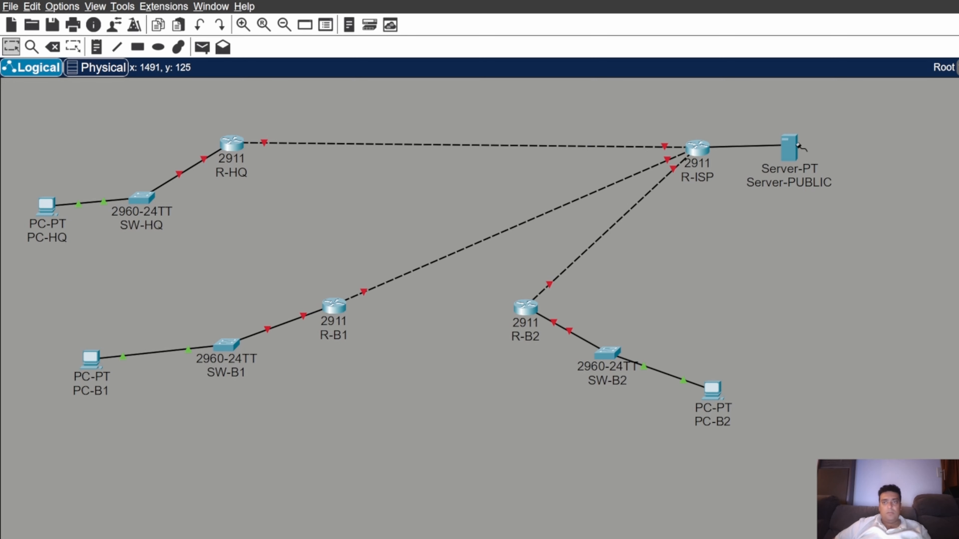
left_click(567, 333)
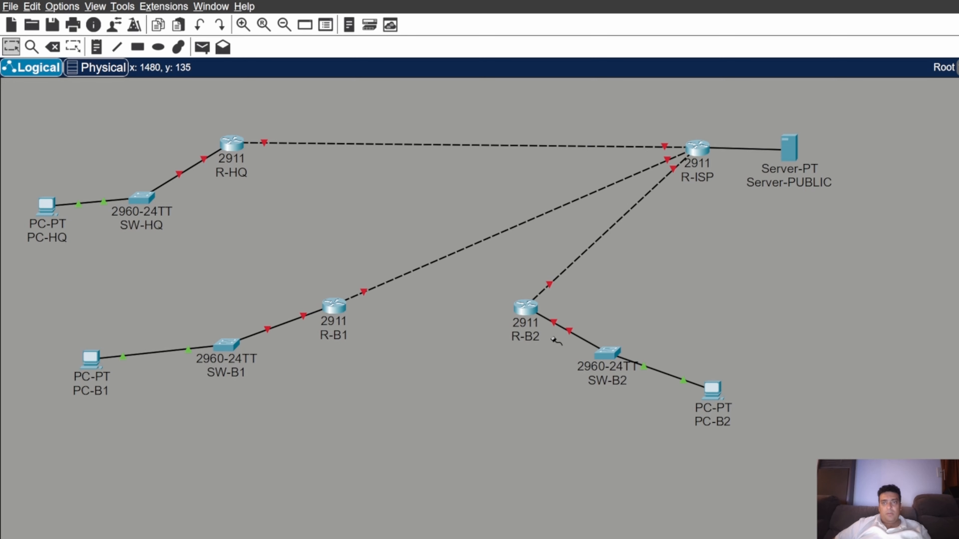
key("Escape")
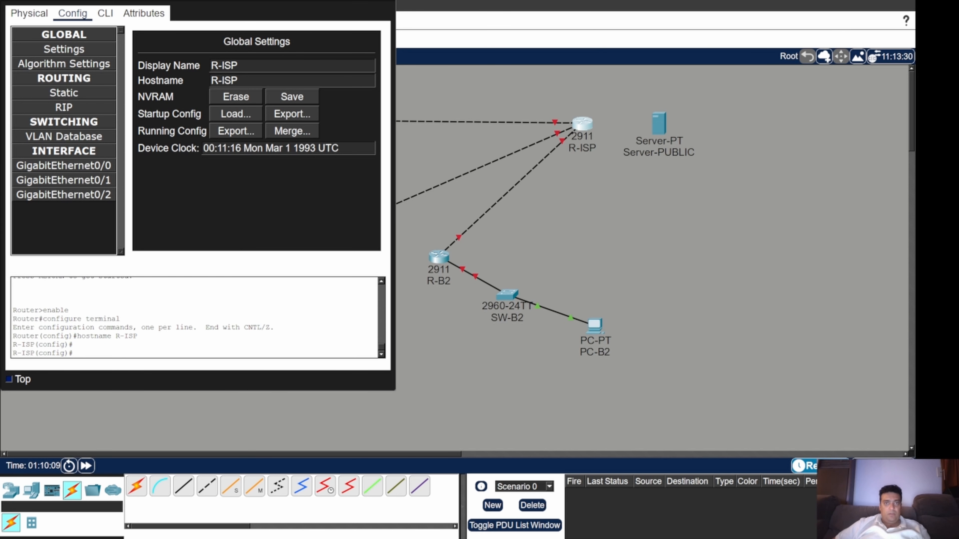
Open R-ISP's command line and try to clear its output with clear, cl and cls
left_click(102, 14)
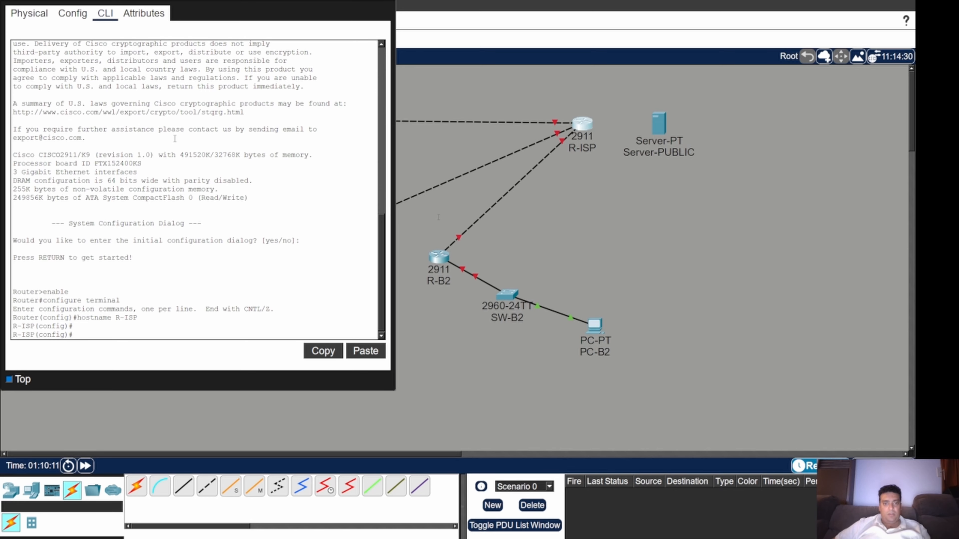
type("clear")
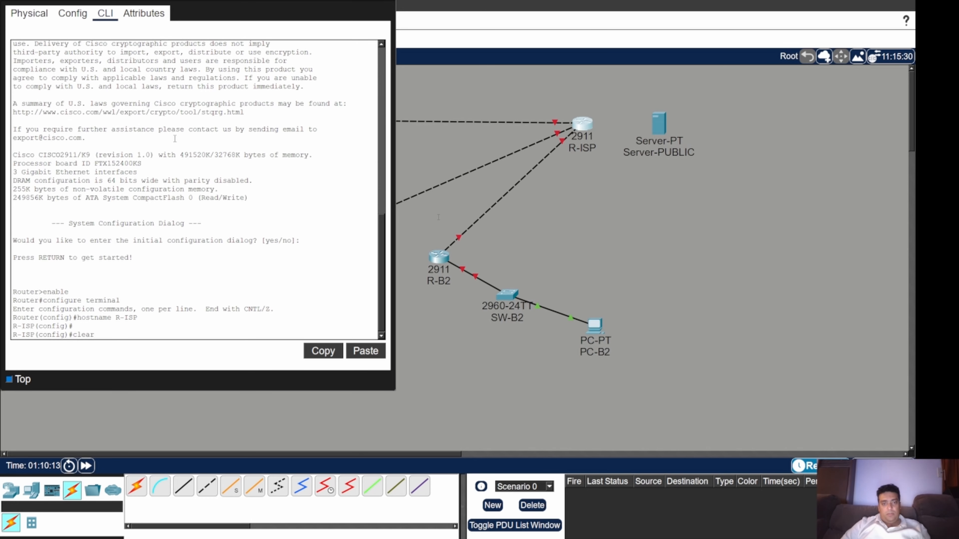
key("Return")
type("clear")
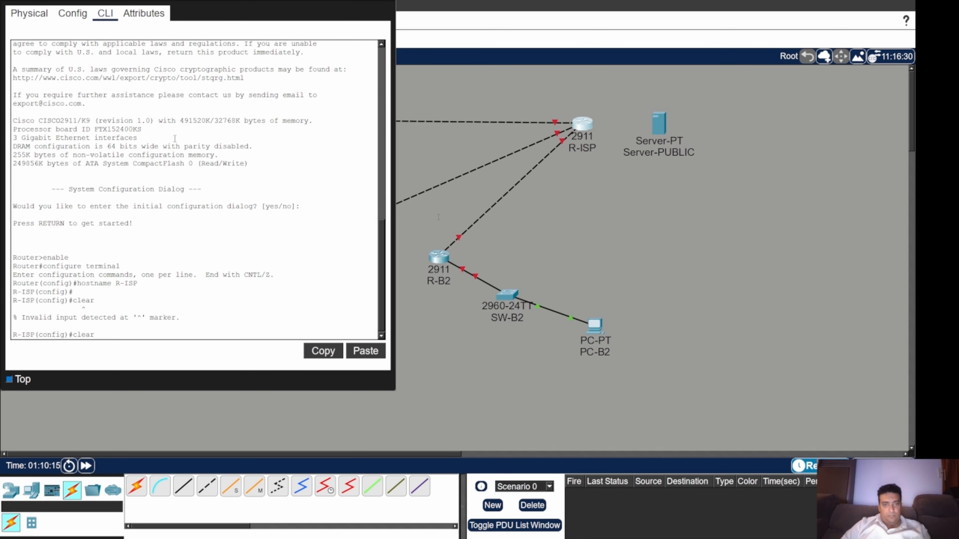
key("Return")
type("cl")
key("Return")
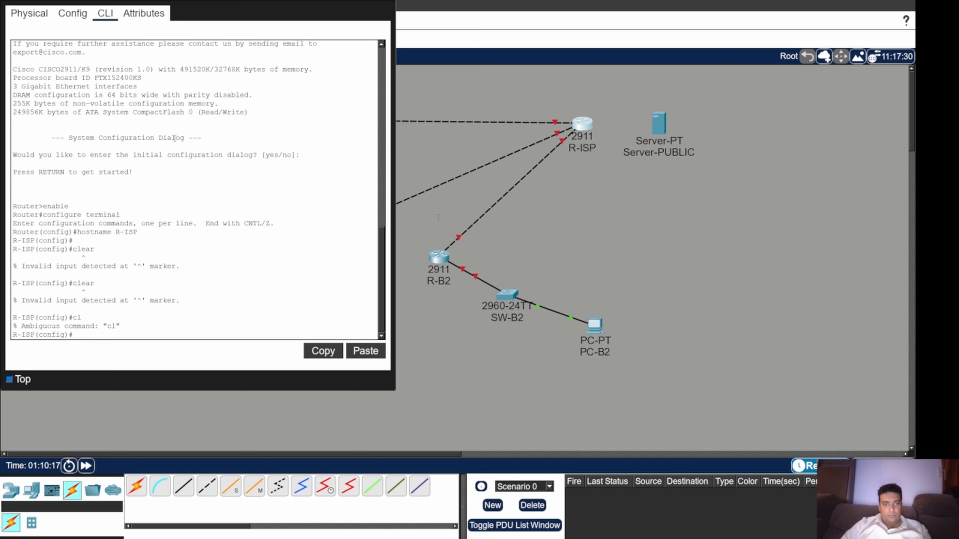
type("cls")
key("Return")
Push the old output out of view on the R-ISP console with a long run of blank prompt lines
key("Return")
key("Return")
key("Return")
key("Return")
key("Return")
key("Return")
key("Return")
key("Return")
key("Return")
key("Return")
key("Return")
key("Return")
key("Return")
key("Return")
key("Return")
key("Return")
key("Return")
key("Return")
key("Return")
key("Return")
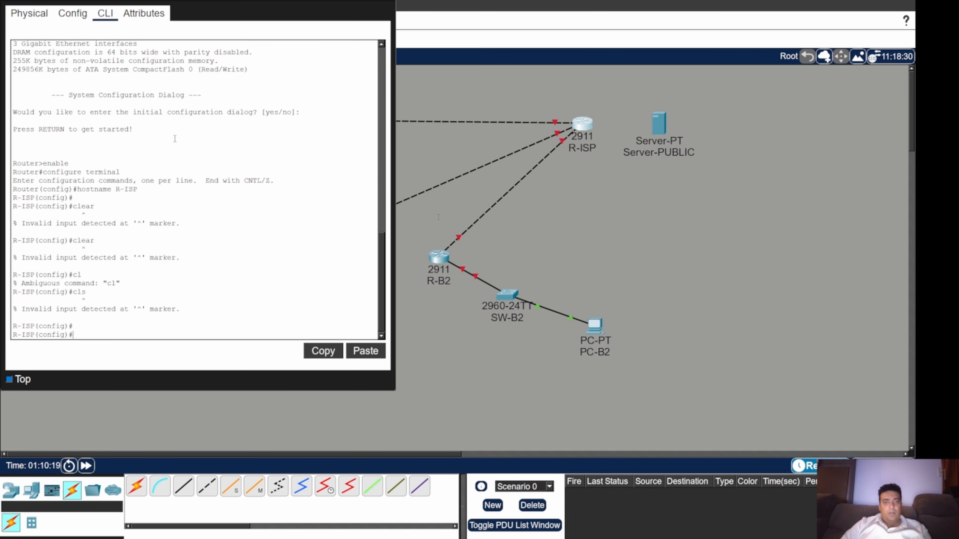
key("Return")
key("Return")
key("Return")
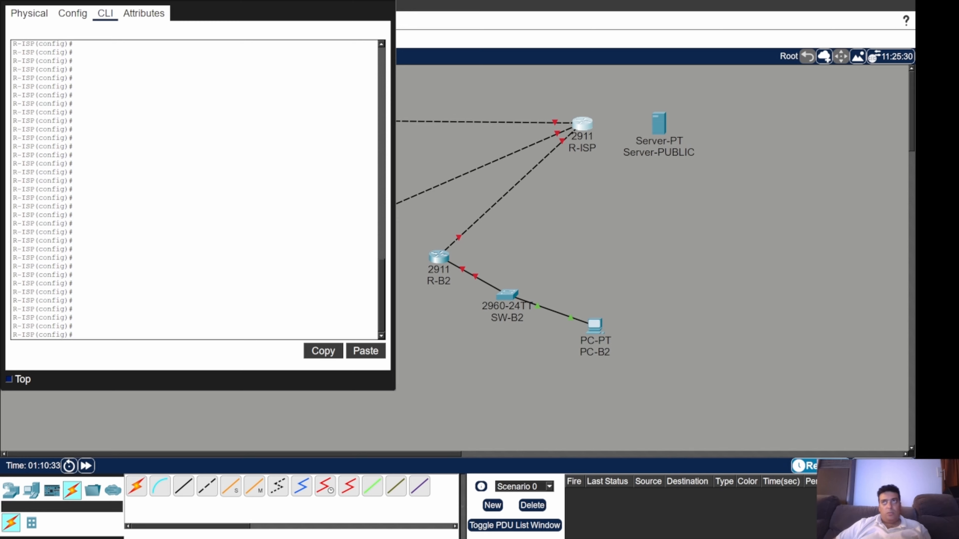
Try to enter privileged and global configuration mode on R-ISP with en, ena and conf t
left_click(50, 100)
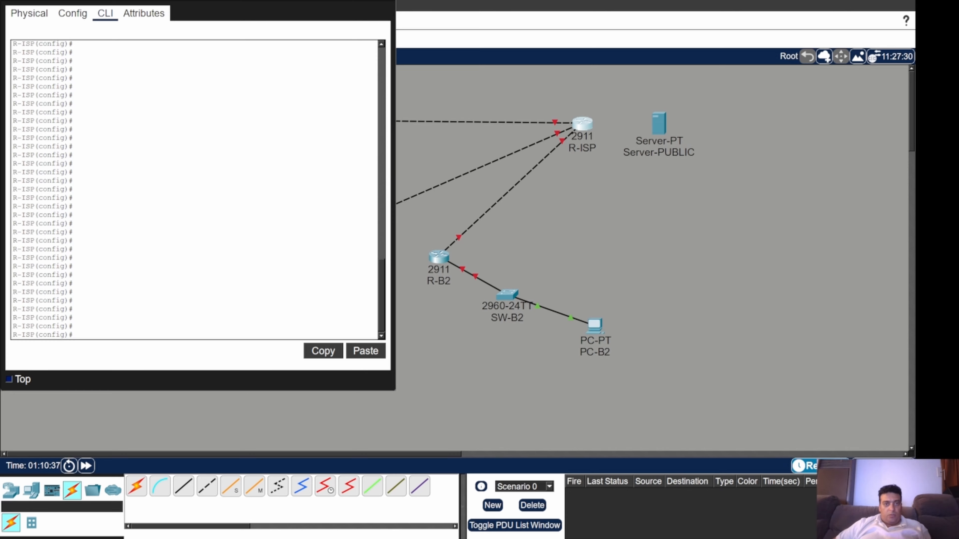
left_click(167, 82)
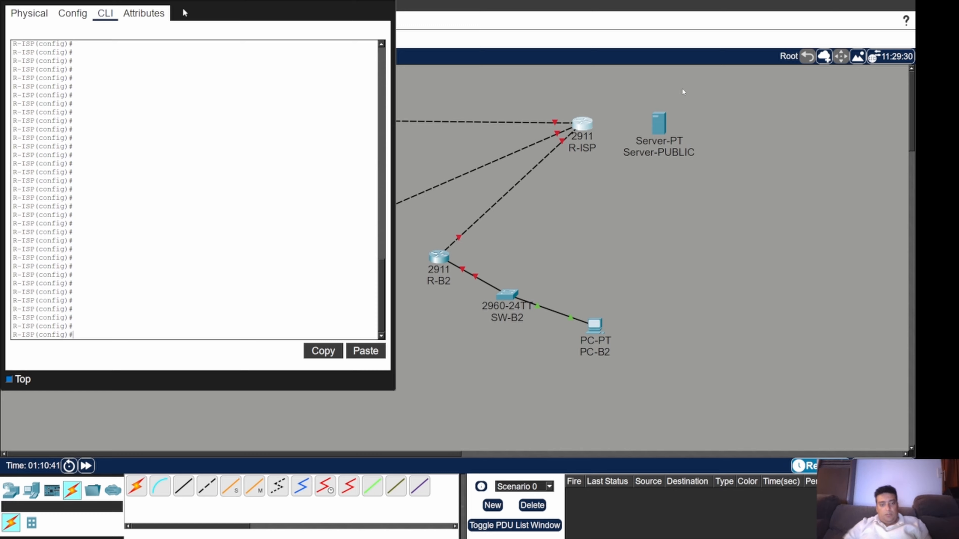
type("en")
key("Return")
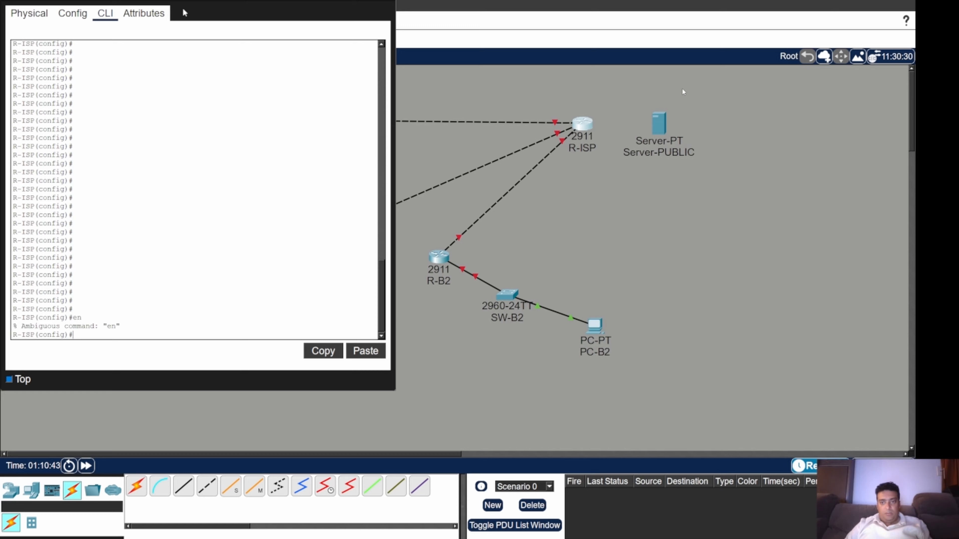
type("ena")
key("Return")
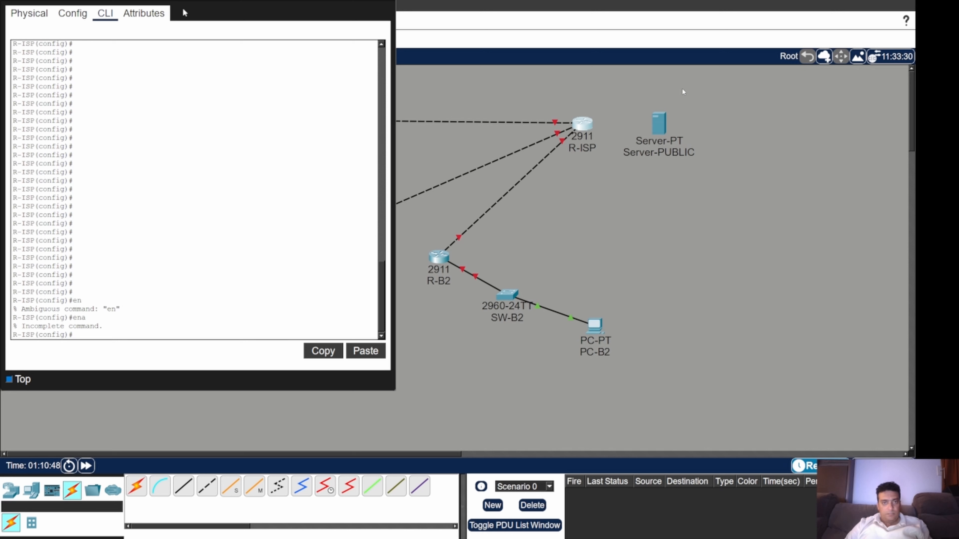
type("conf t")
key("Return")
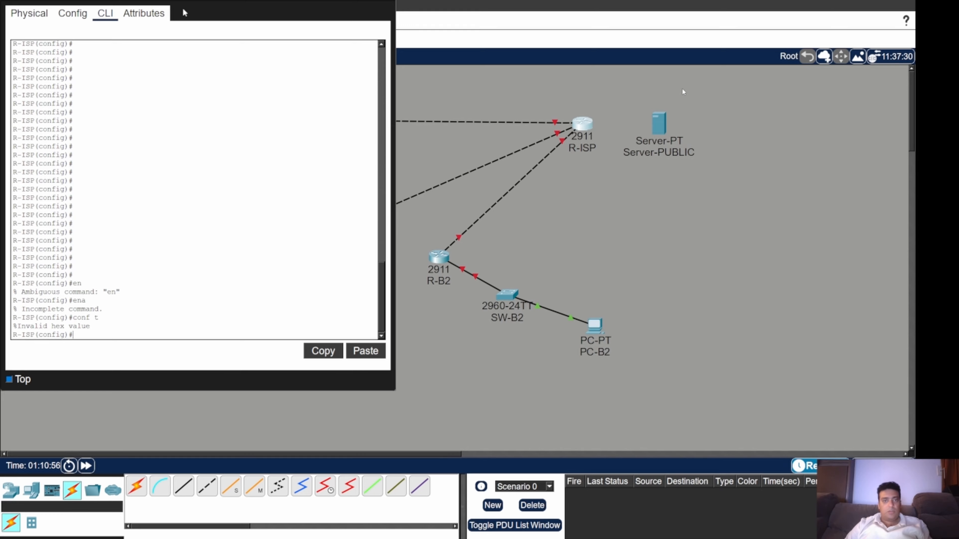
Set the router's hostname to R-ISP from global configuration mode
type("hostname")
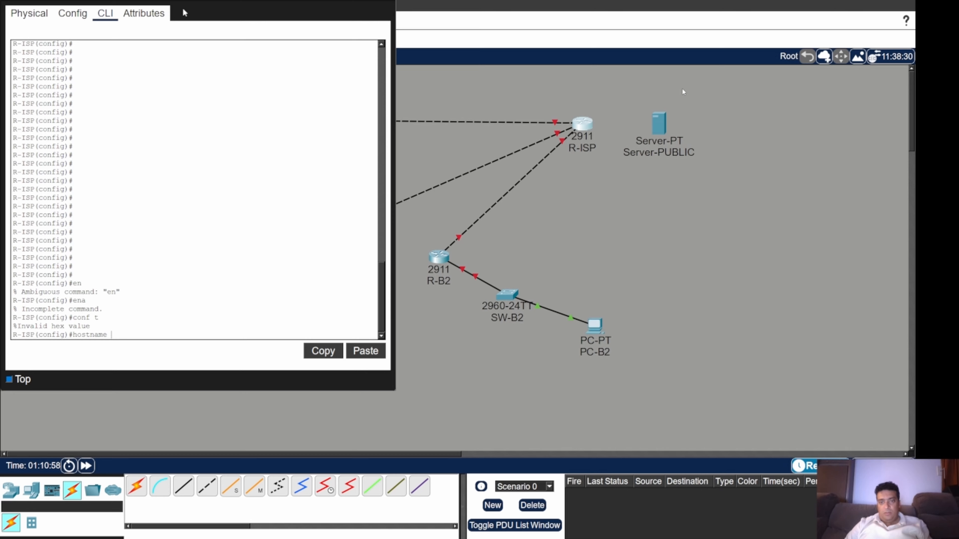
type(" R-")
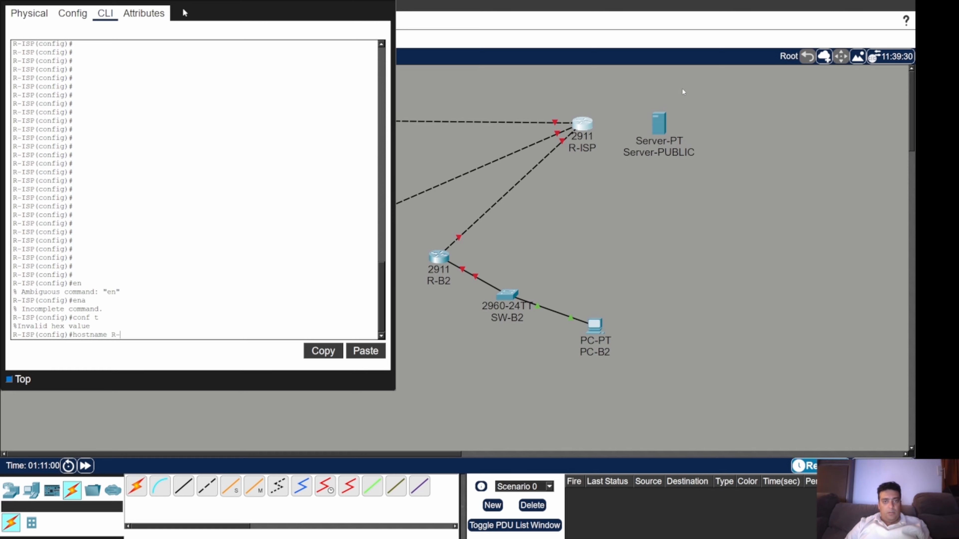
type("ISP")
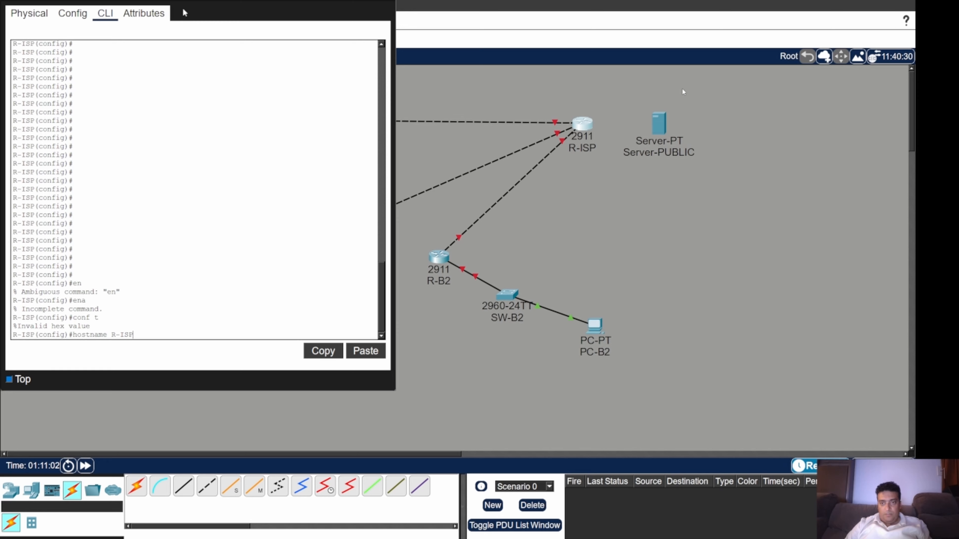
key("Return")
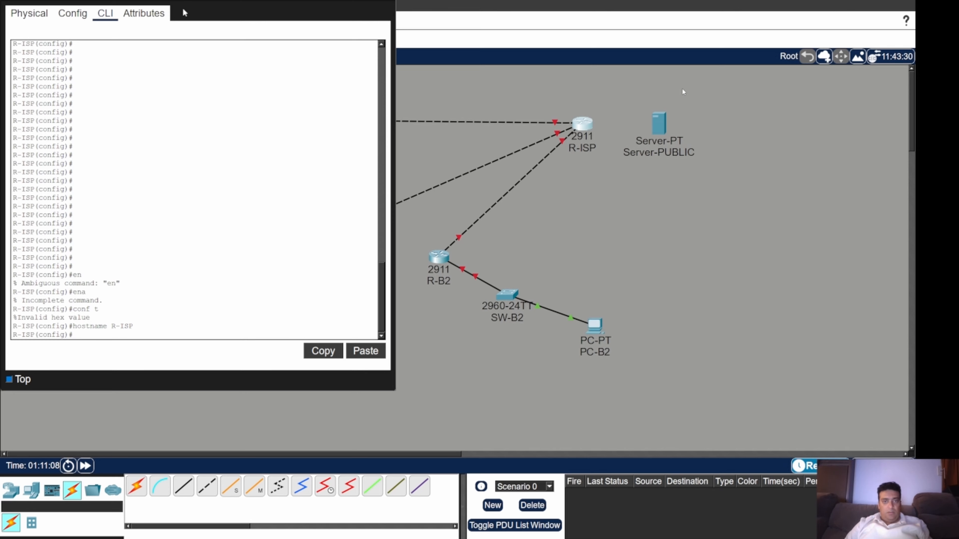
Disable DNS lookup on R-ISP with no ip domain-lookup and add a few blank prompt lines
type("no ip ")
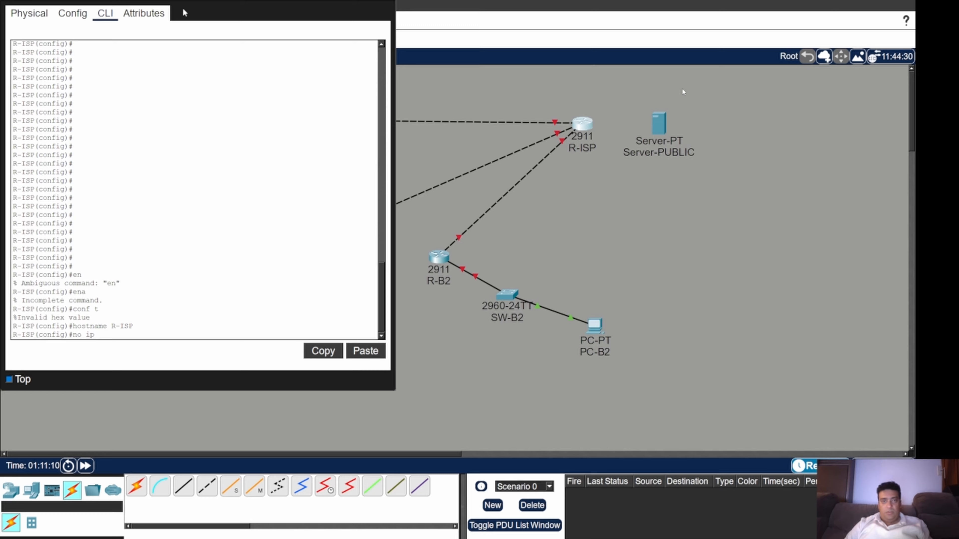
type("dom")
key("Tab")
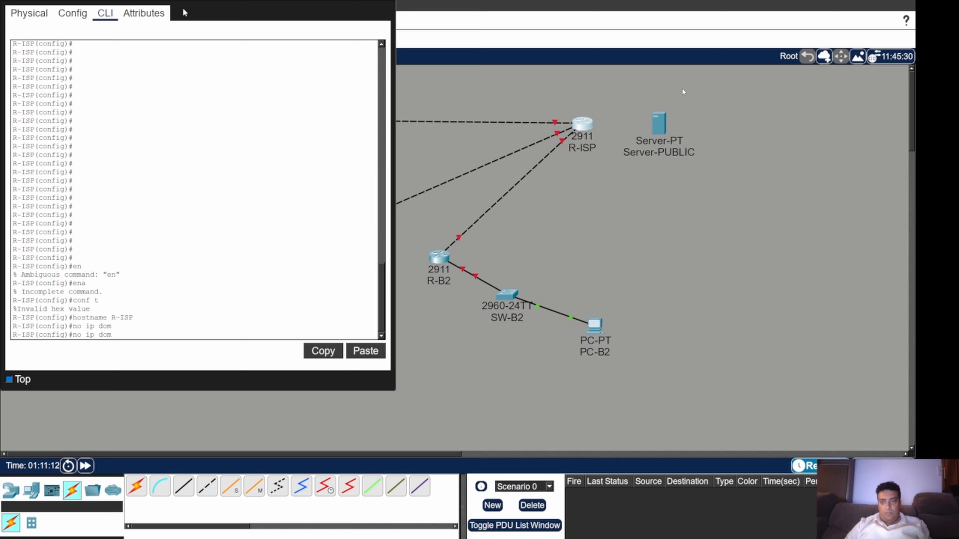
type("ain-")
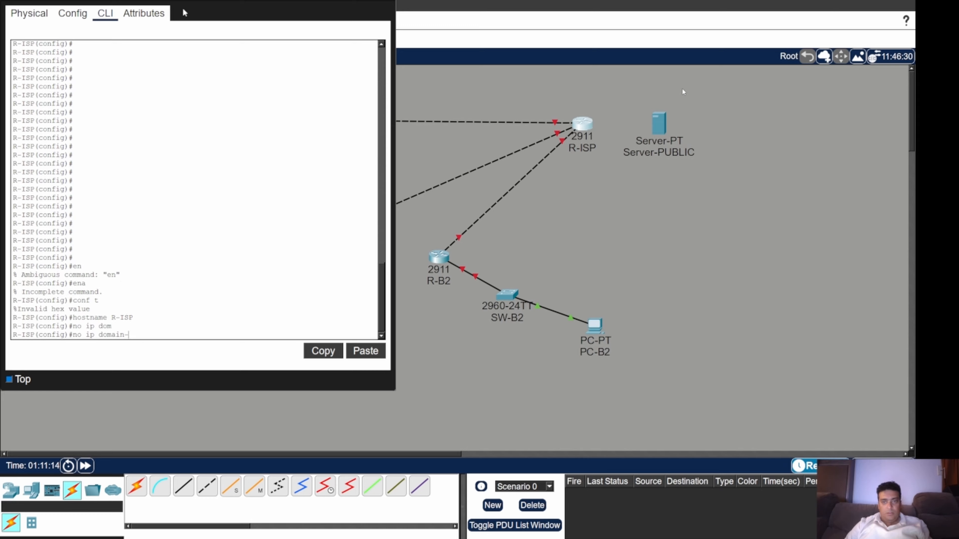
type("loo")
key("Tab")
key("Return")
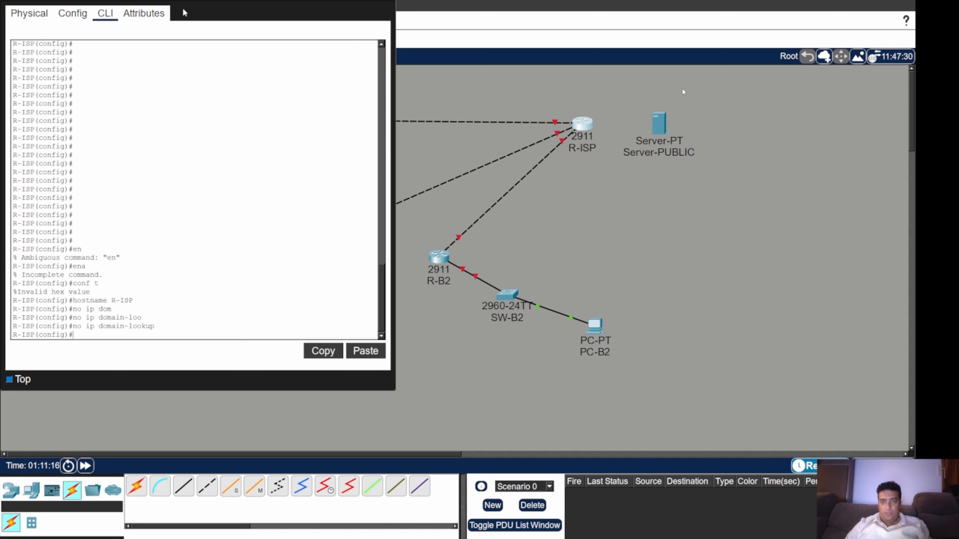
key("Return")
key("Return")
key("Return")
key("Return")
key("Return")
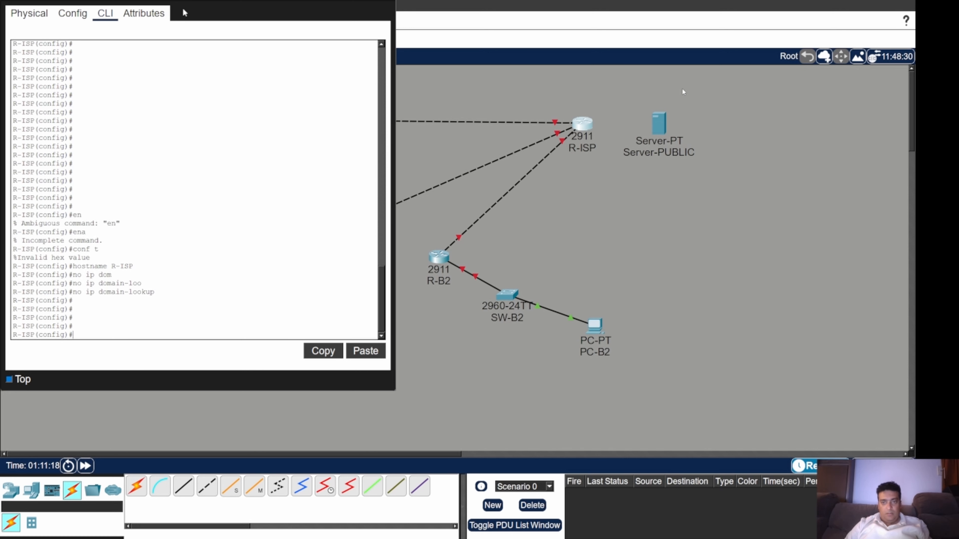
Assign IP address 203.0.113.2 with mask 255.255.255.252 to interface g0/0 on R-ISP
type("int ")
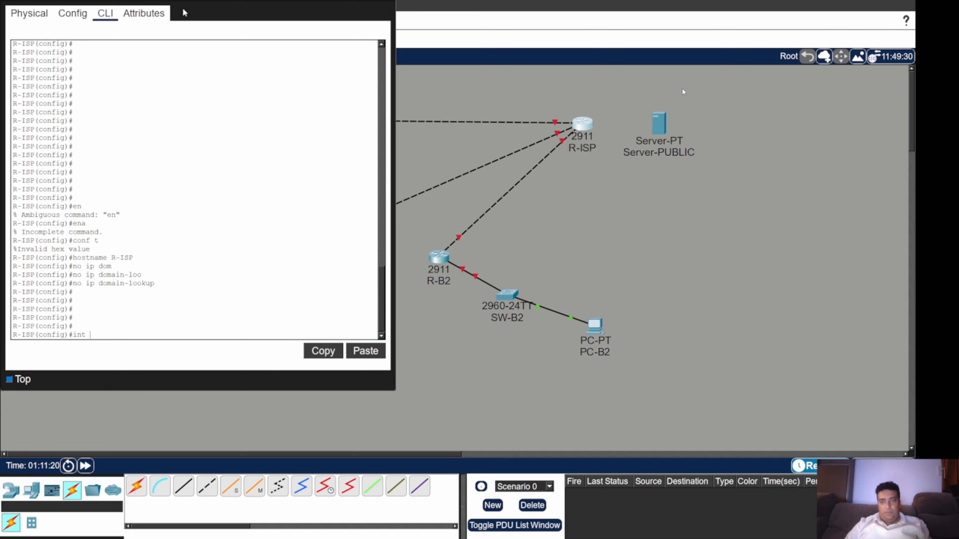
type("g0/0")
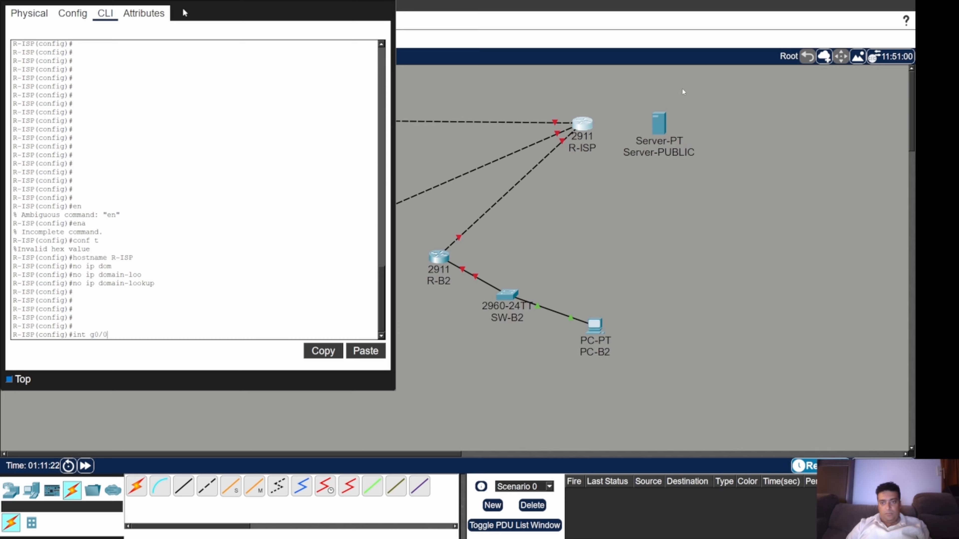
key("Return")
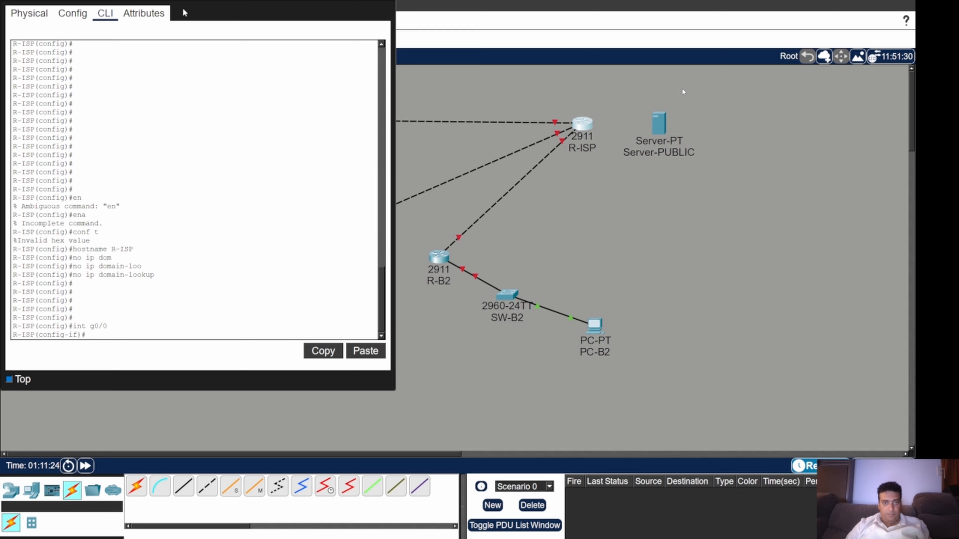
type("ip add")
key("Tab")
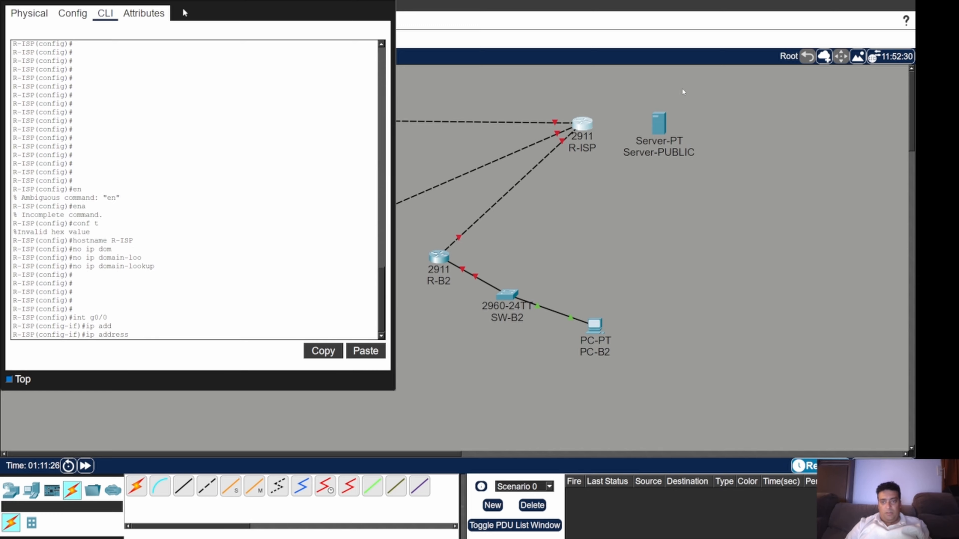
type("20")
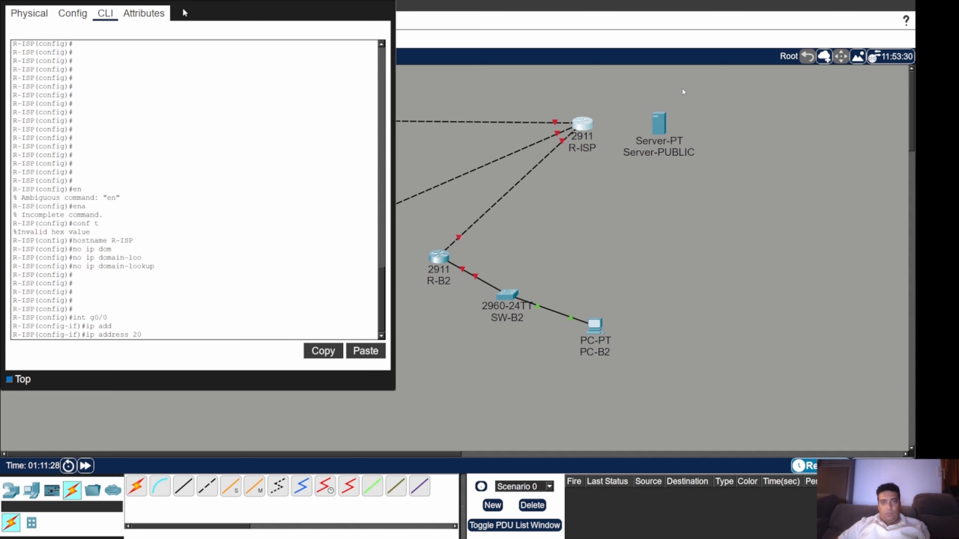
type("3.0.113.2")
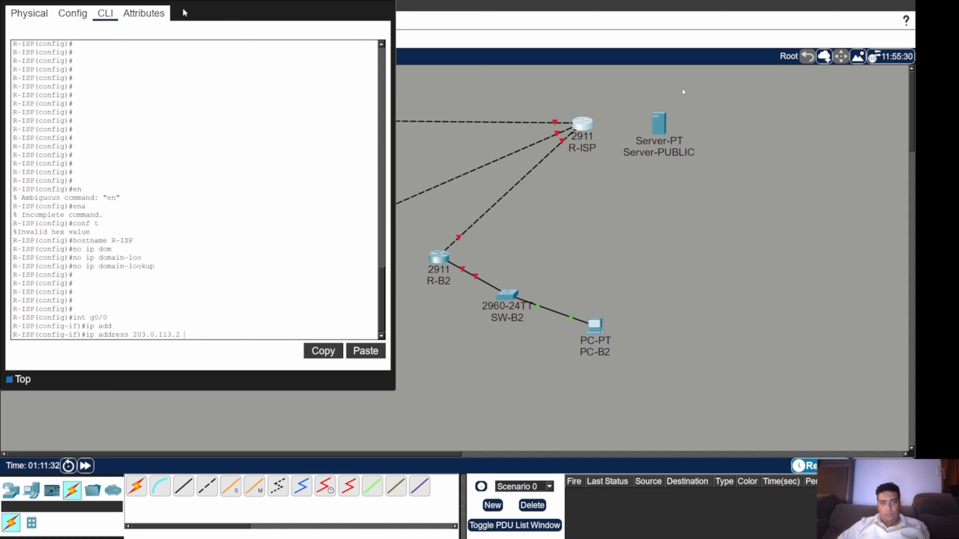
type(" 255.255.255.25")
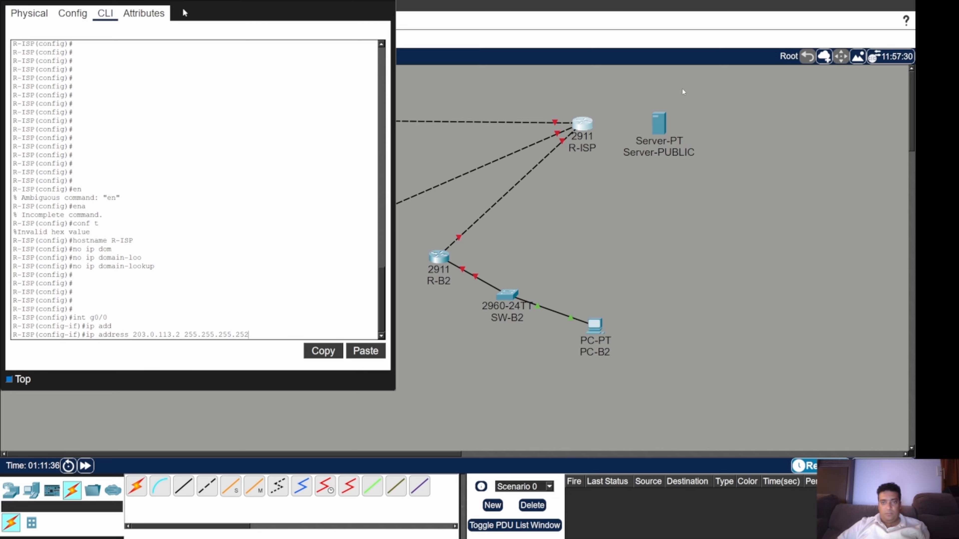
type("2")
key("Return")
Enable interface g0/0 on R-ISP with no shutdown and add several blank prompt lines
type("no shut")
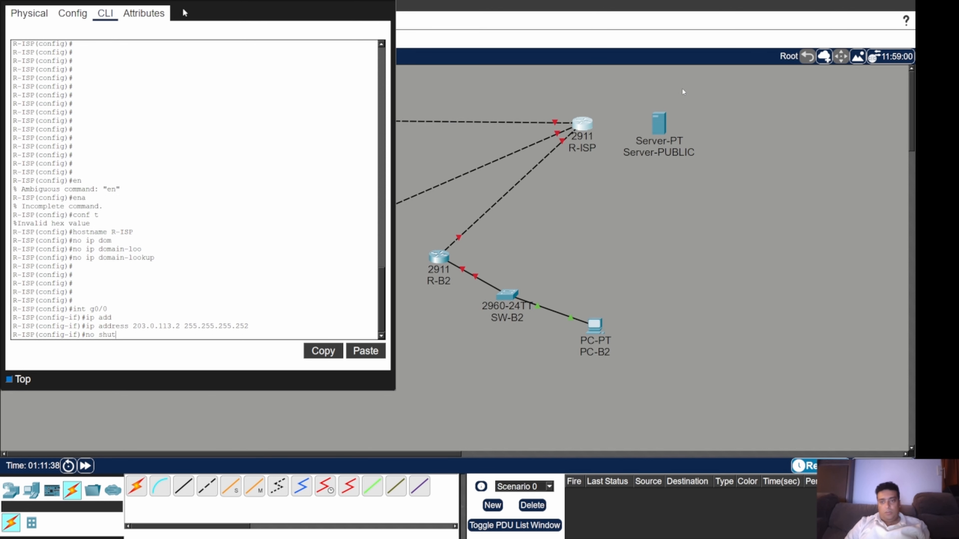
key("Tab")
key("Return")
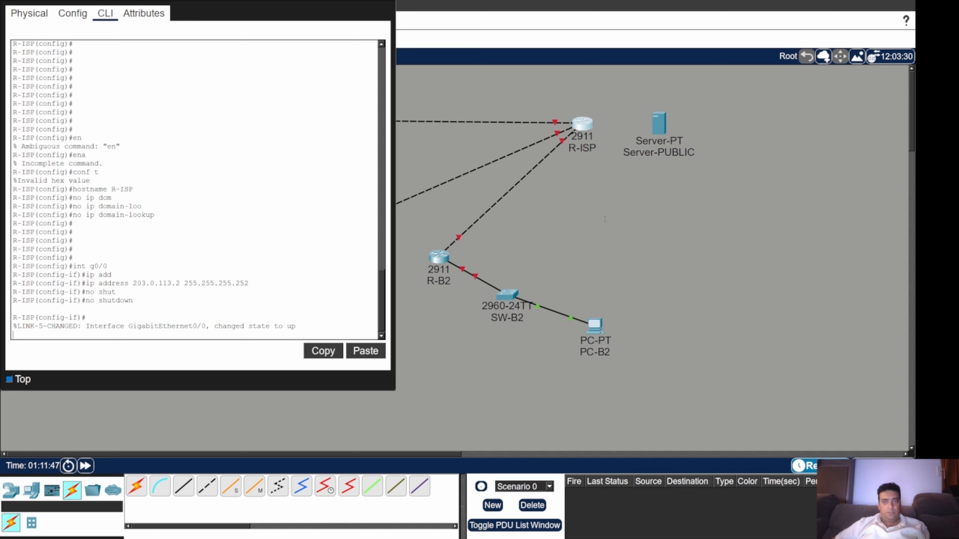
key("Return")
key("Return")
key("Return")
key("Return")
key("Return")
key("Return")
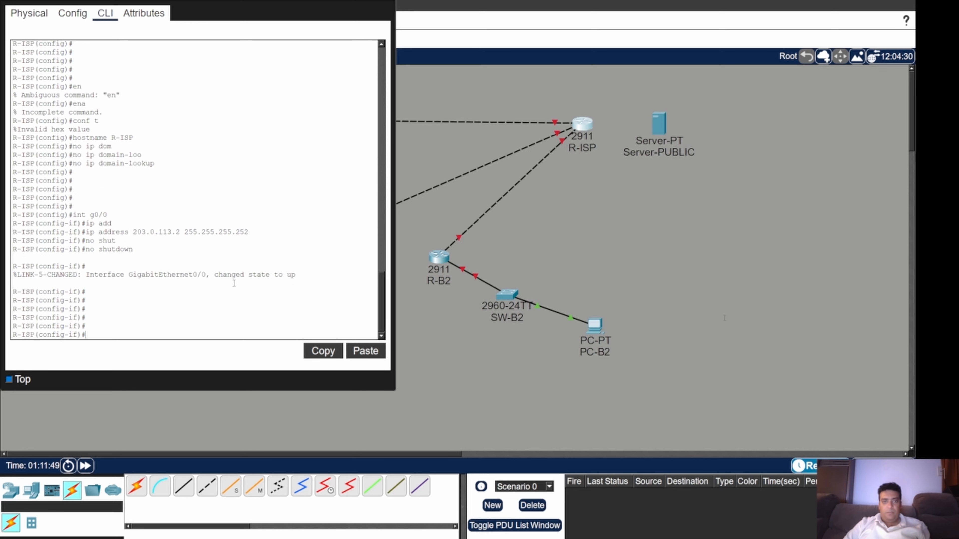
key("Return")
Assign IP address 198.51.100.2 with mask 255.255.255.252 to interface g0/1 on R-ISP
type("int ")
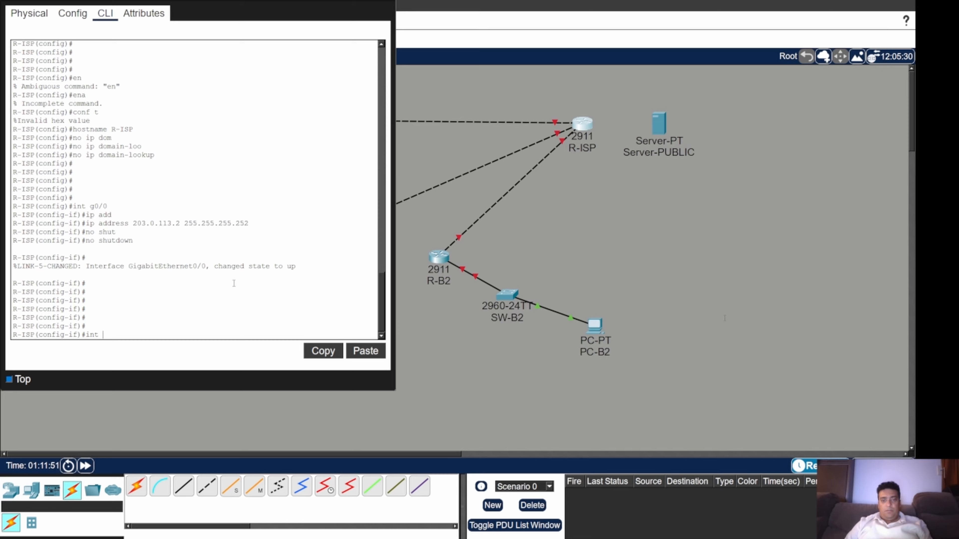
type("g")
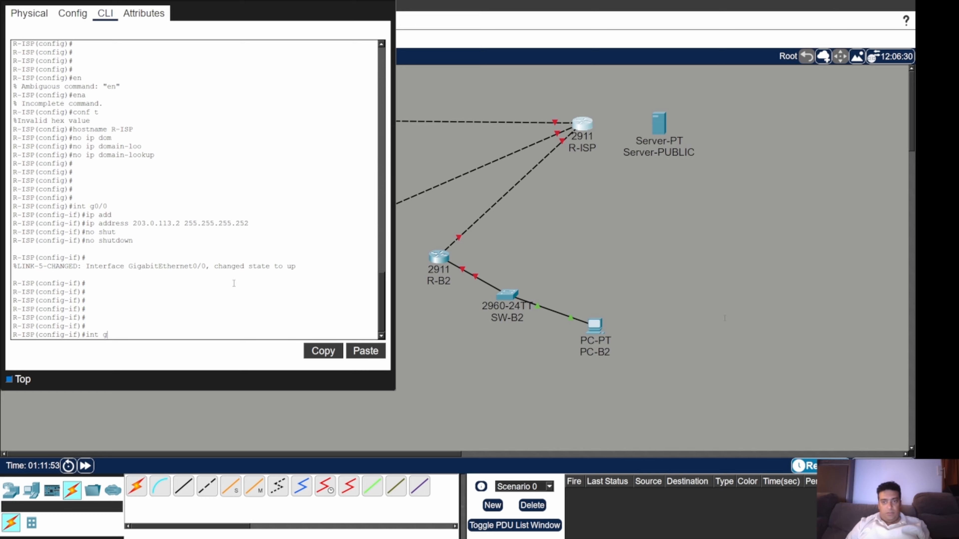
type("0/1")
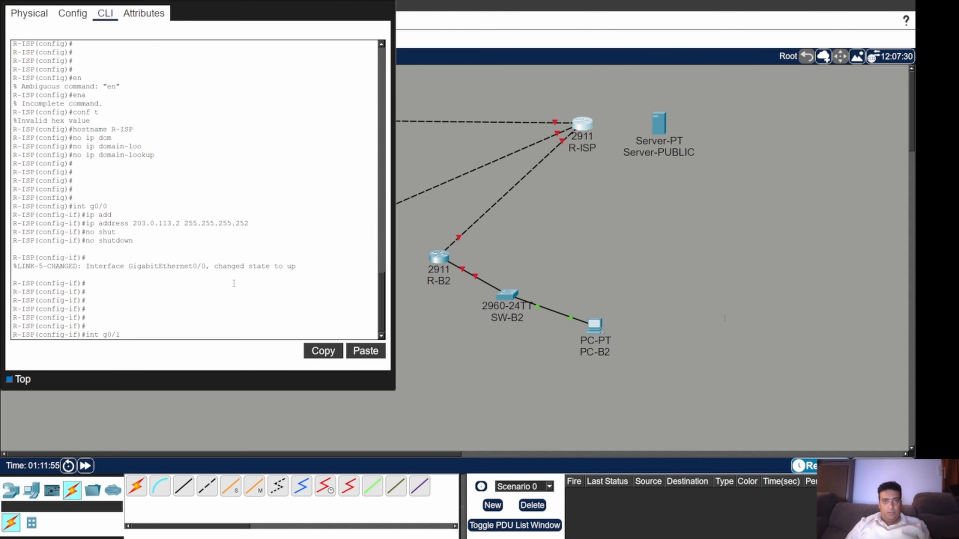
key("Return")
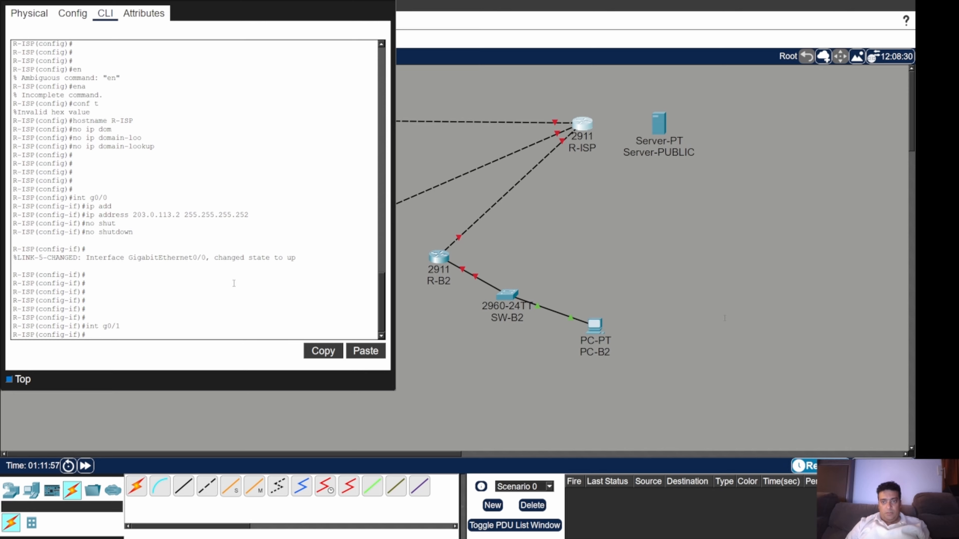
type("ip add")
key("Tab")
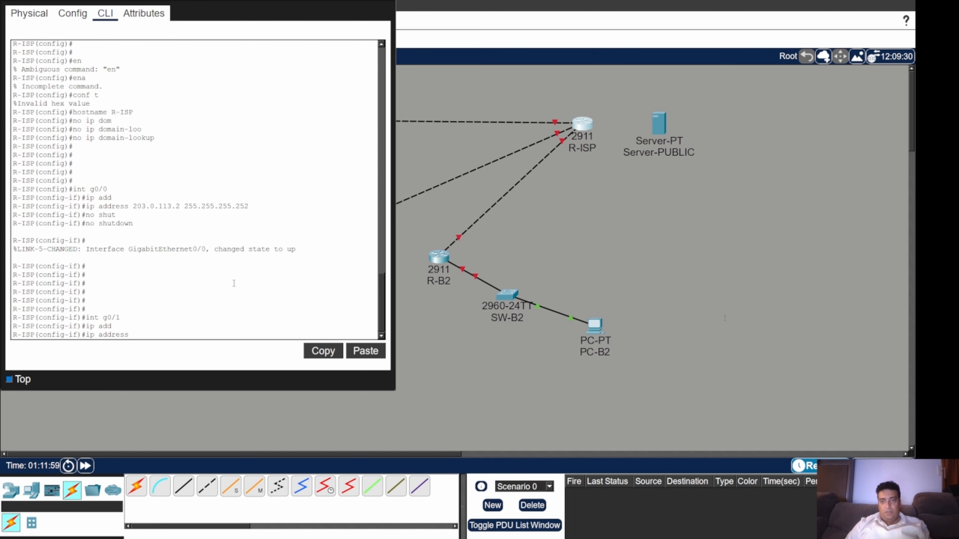
type("198.51.100.")
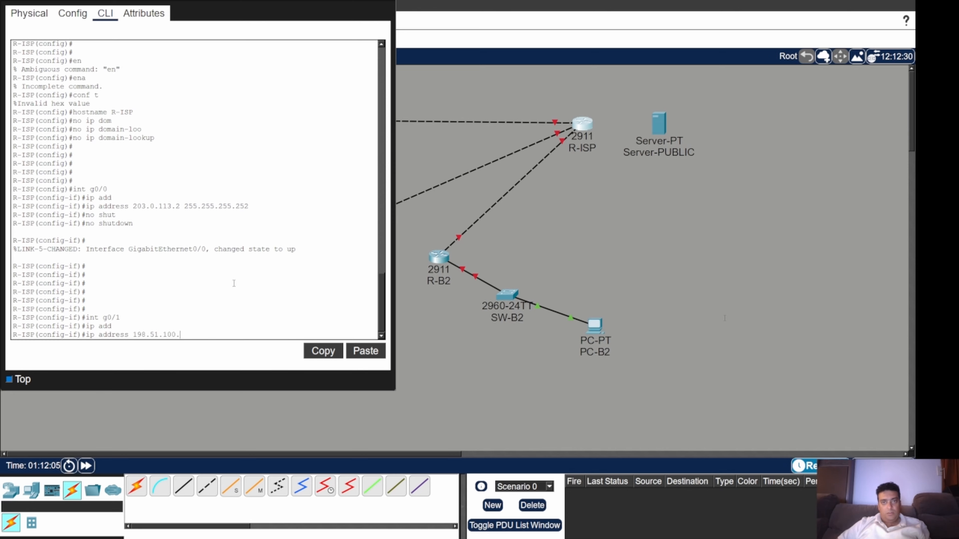
type("2 255.25")
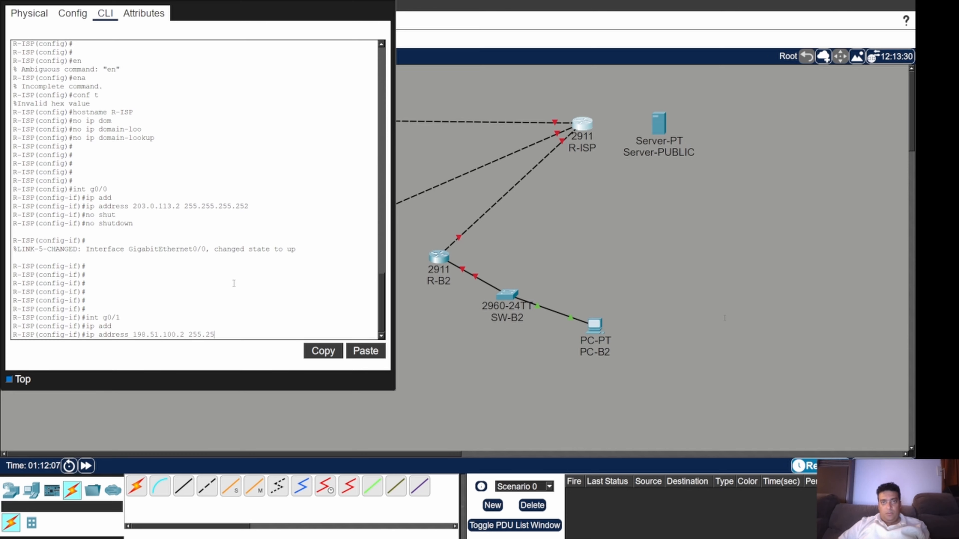
type("5.255.255.252")
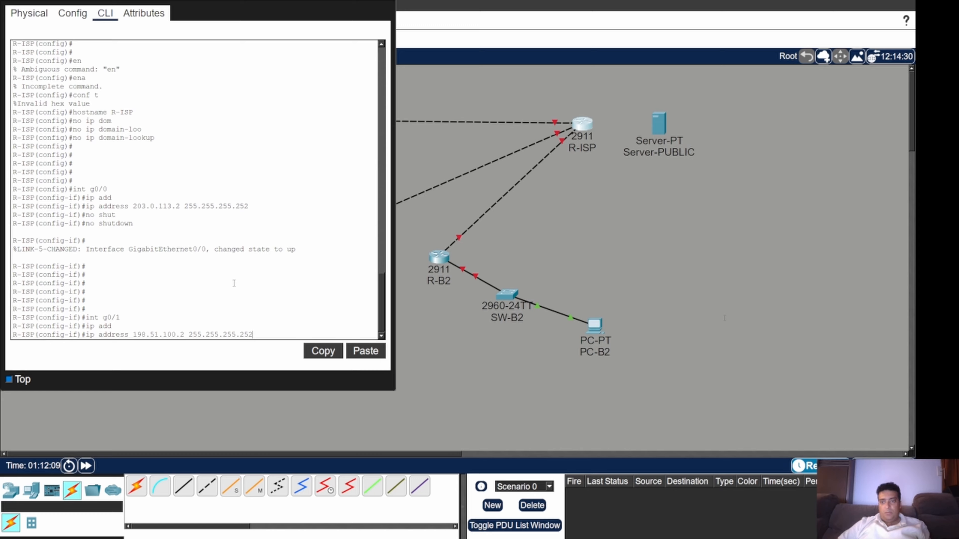
key("Return")
Enable interface g0/1 on R-ISP with no shutdown and add a run of blank prompt lines
type("no shut")
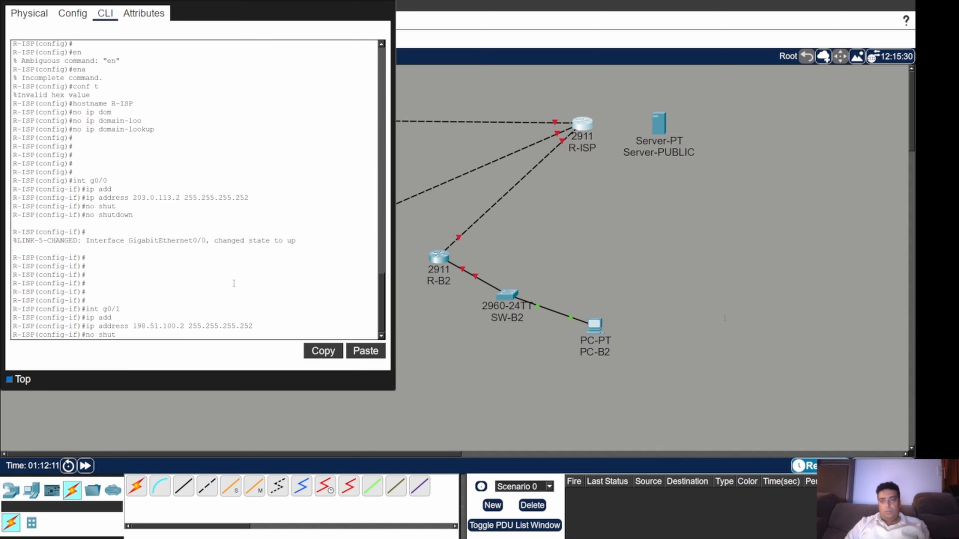
key("Tab")
key("Return")
key("Return")
key("Return")
key("Return")
key("Return")
key("Return")
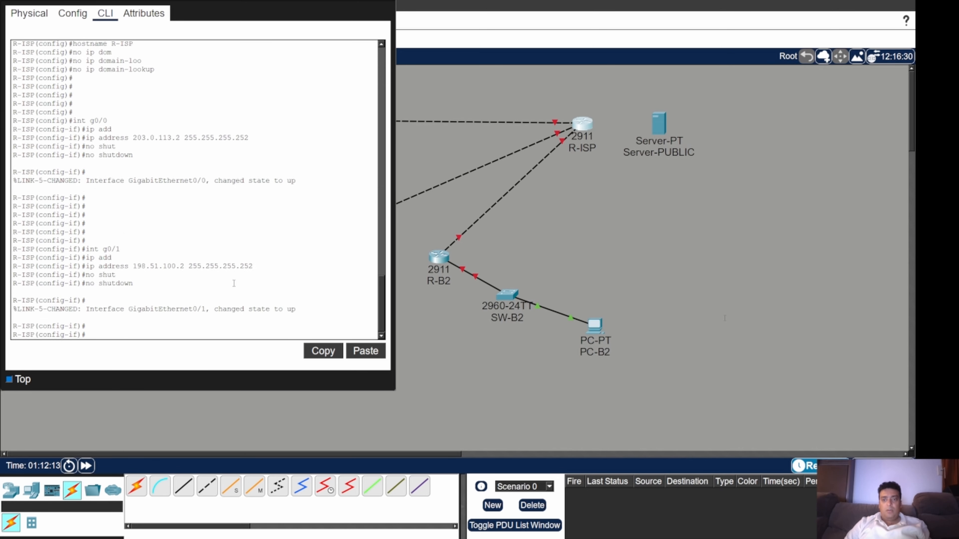
key("Return")
key("Return")
key("Return")
key("Return")
key("Return")
key("Return")
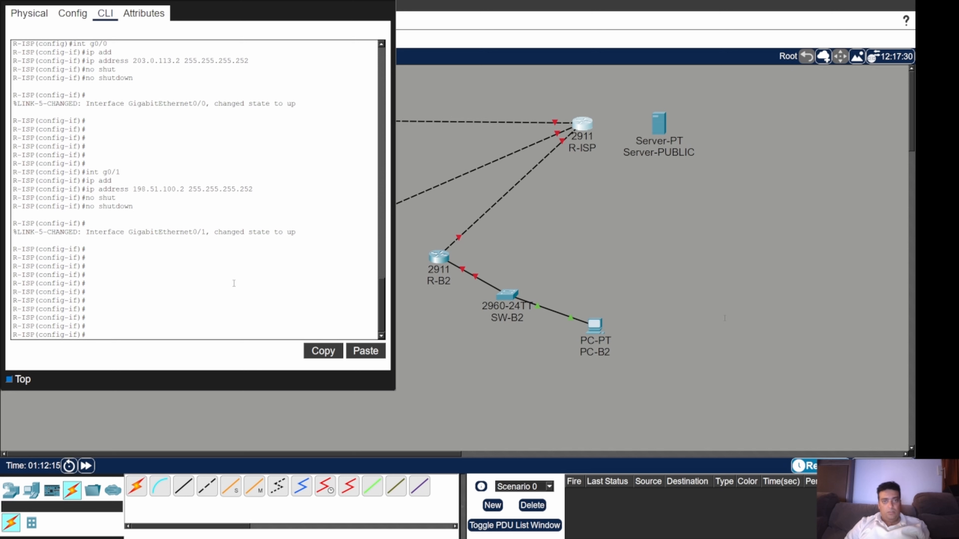
Assign IP address 192.0.2.2 with mask 255.255.255.252 to interface g0/2 on R-ISP
type("in")
type("t g0")
type("/3")
type("2")
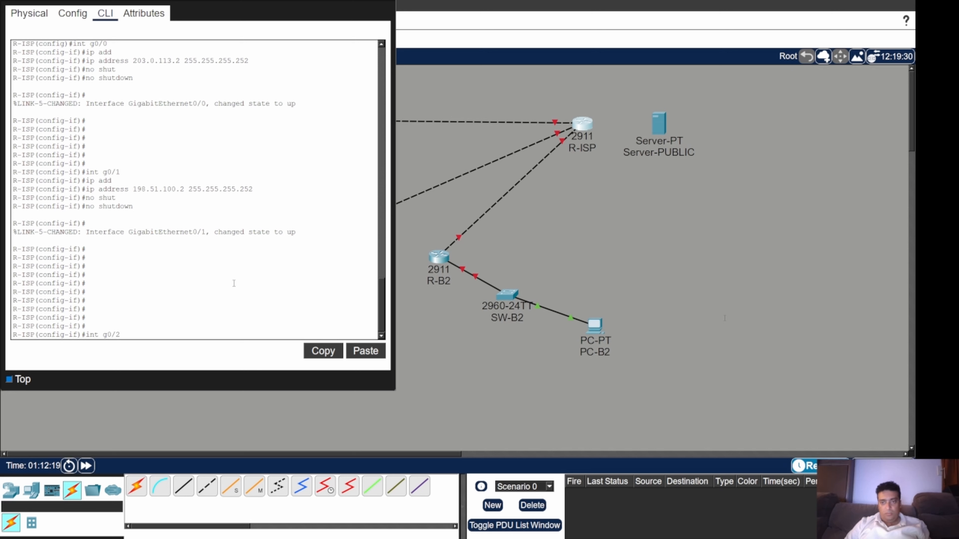
key("Return")
type("ip")
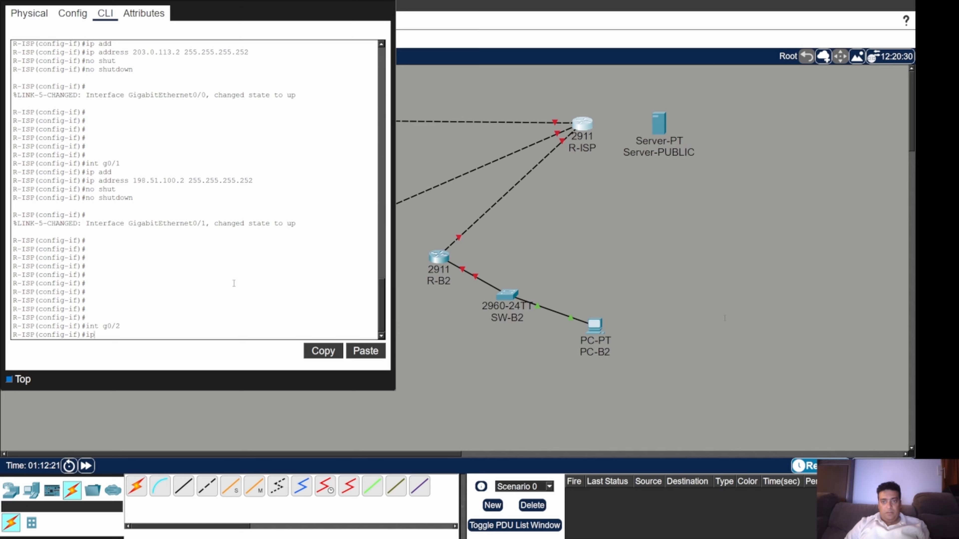
type(" ad")
key("Tab")
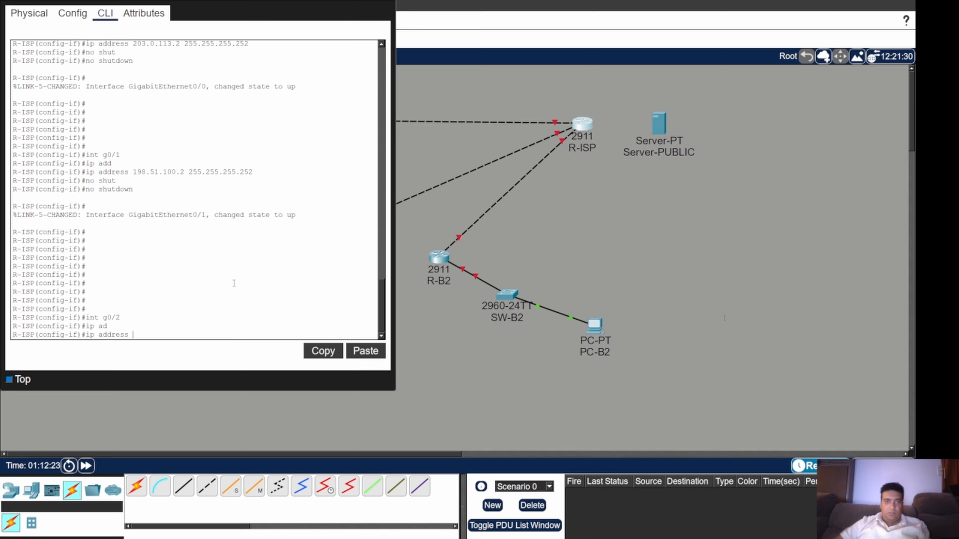
type("192.0")
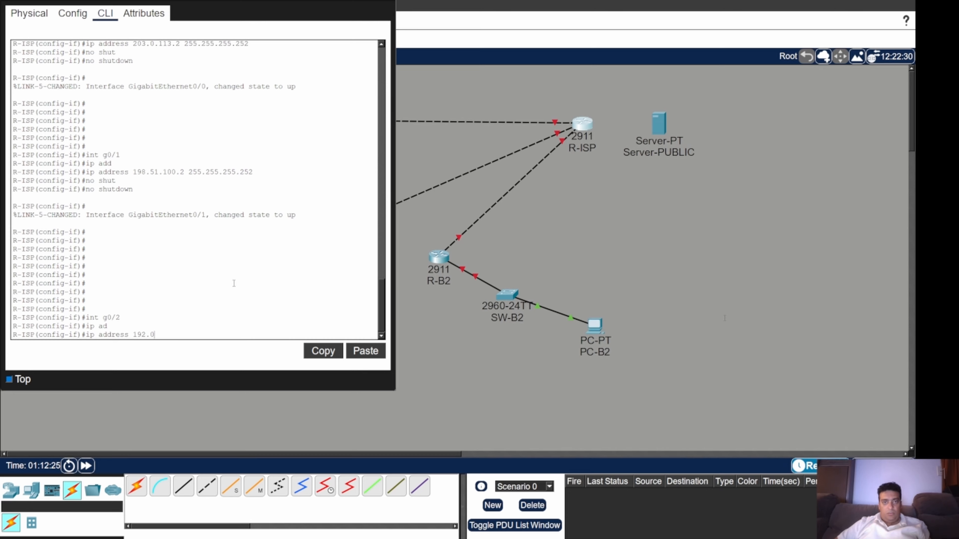
type(".2.2")
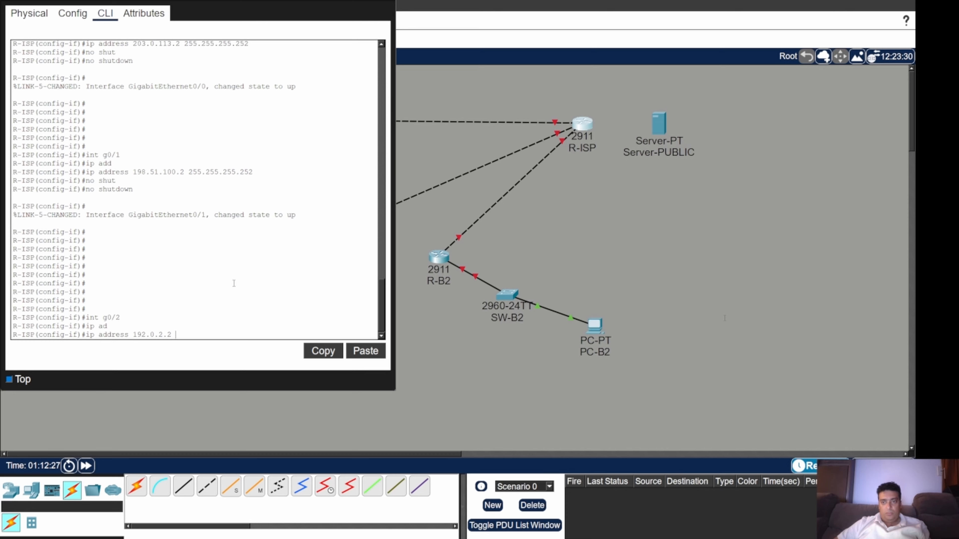
type(" 255.255.255")
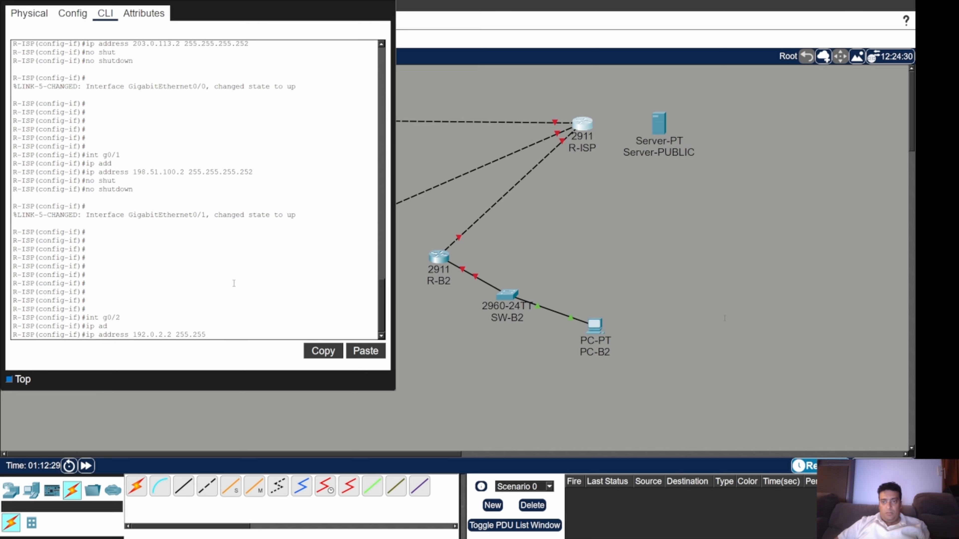
type(".252")
key("Return")
Enable interface g0/2 on R-ISP with no shutdown and add a few blank prompt lines
type("no shut")
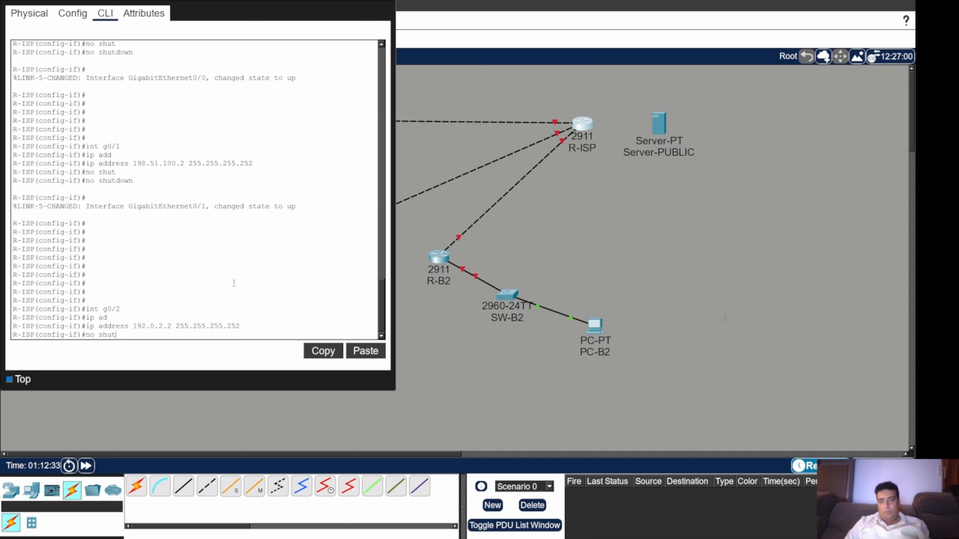
key("Tab")
key("Return")
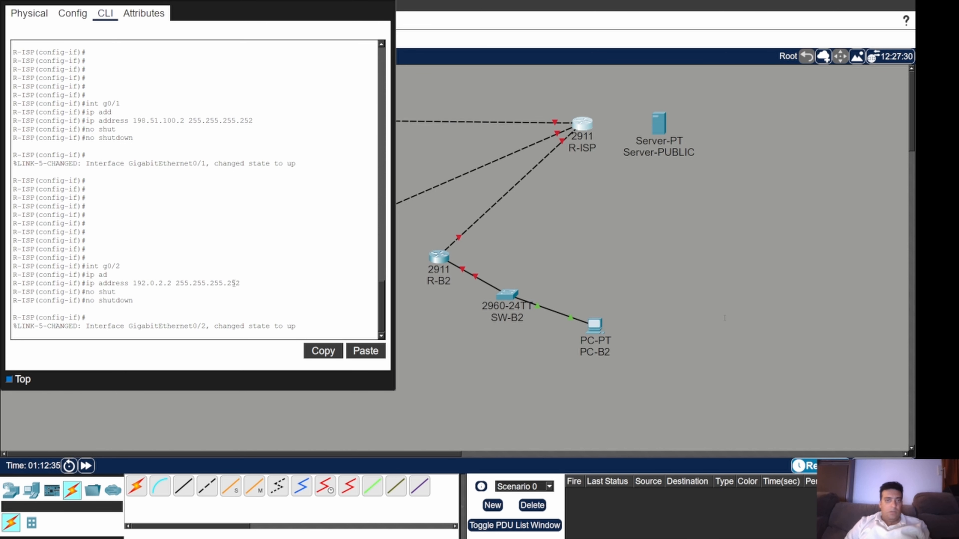
key("Return")
key("Return")
key("Return")
key("Return")
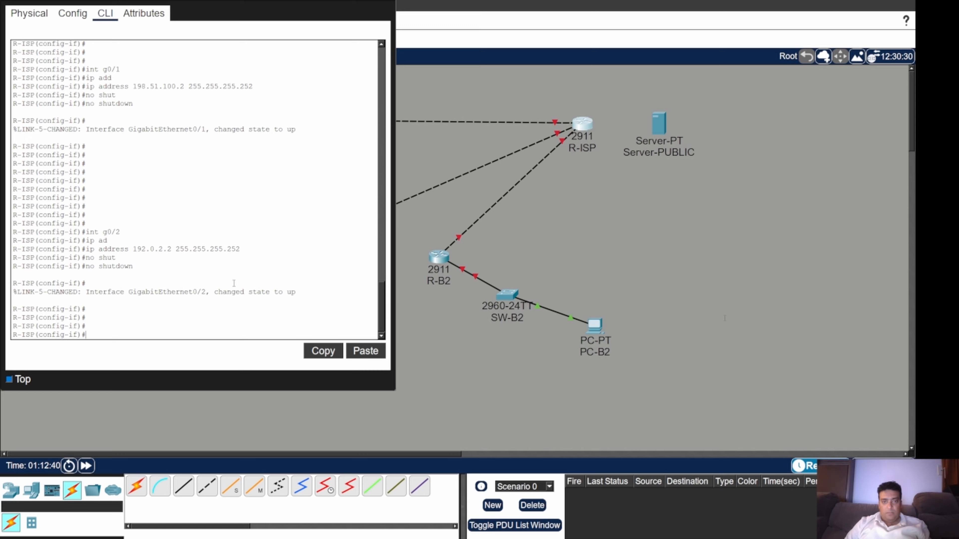
Leave configuration mode on R-ISP with end and save the running configuration with wr
type("end")
key("Return")
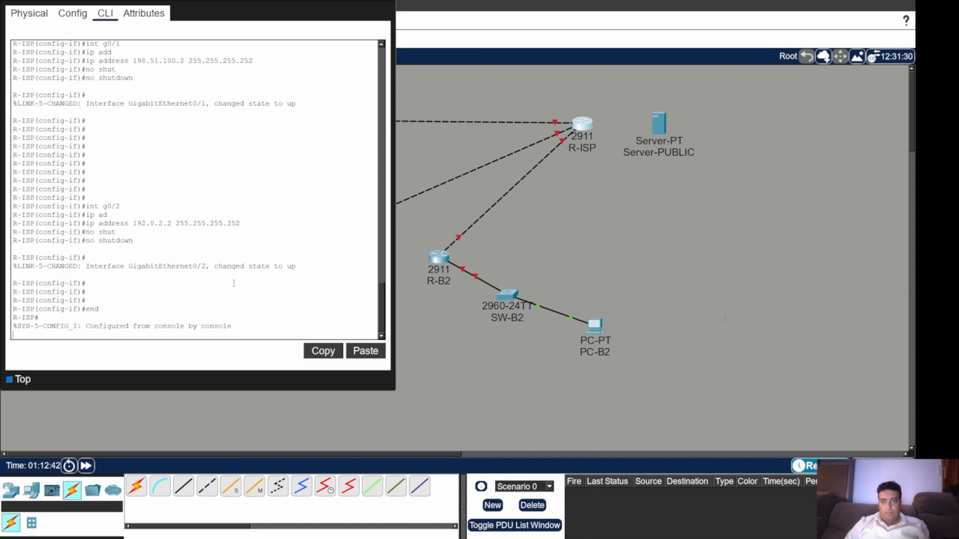
key("Return")
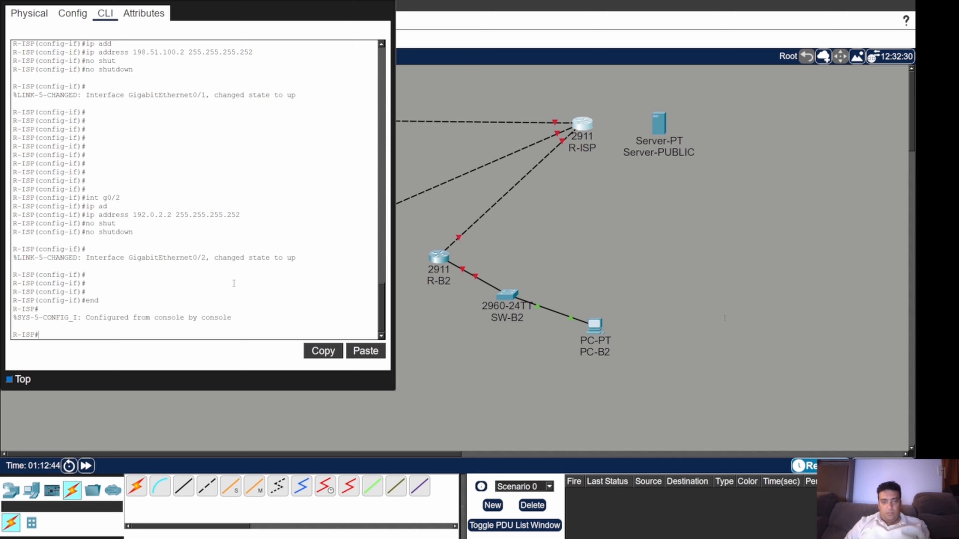
type("wr")
key("Return")
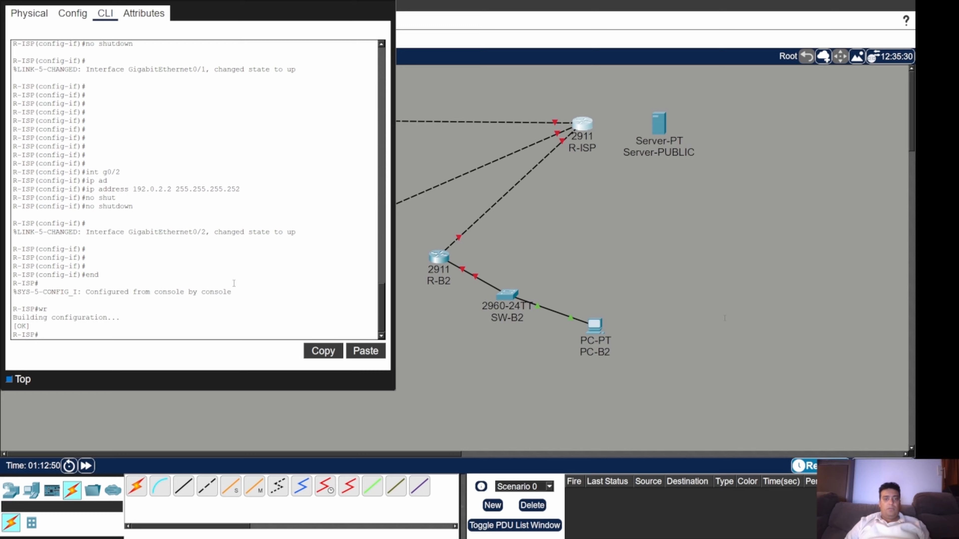
Check the interface addresses and status on R-ISP with show ip interface brief, and close its window
type("sho")
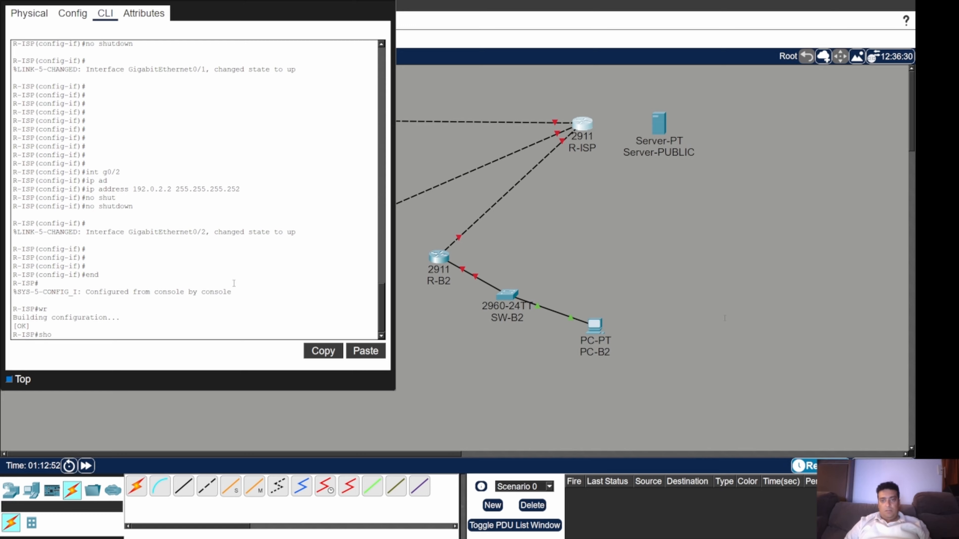
type("w up in")
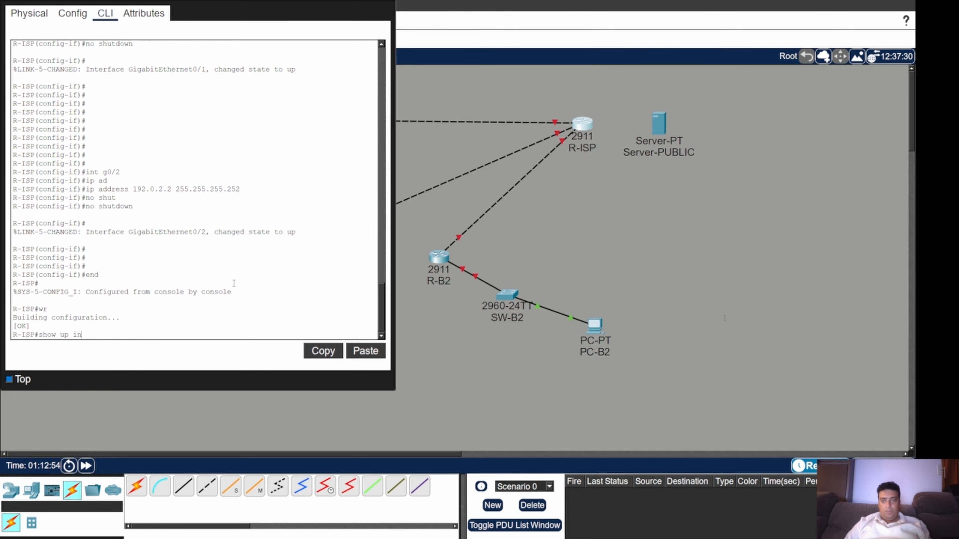
key("Tab")
type("t")
key("Tab")
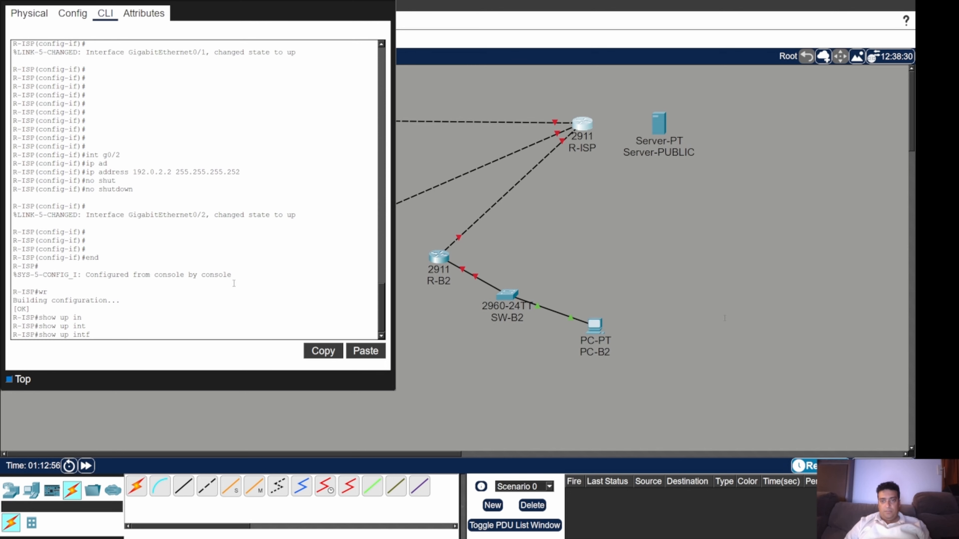
type("f")
key("Tab")
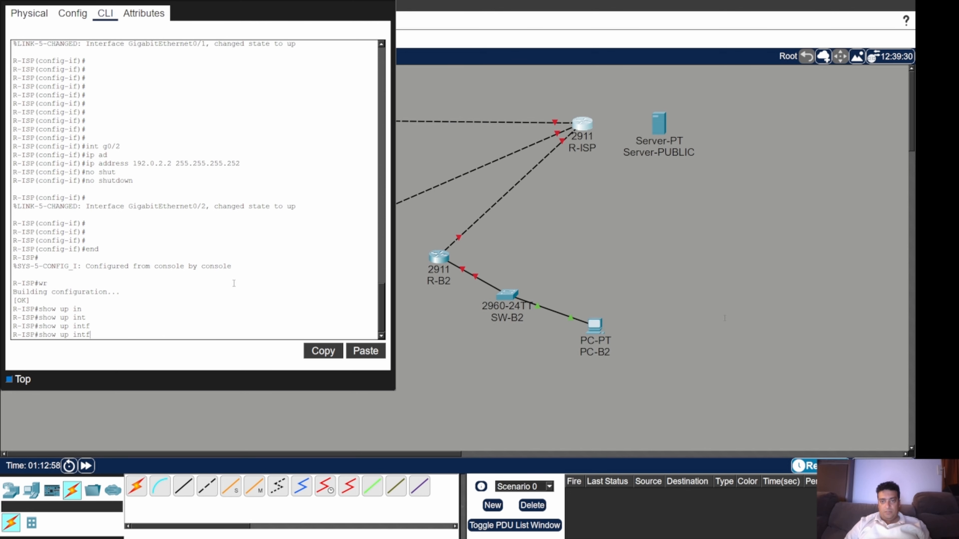
key("BackSpace")
key("BackSpace")
key("BackSpace")
key("BackSpace")
key("BackSpace")
key("BackSpace")
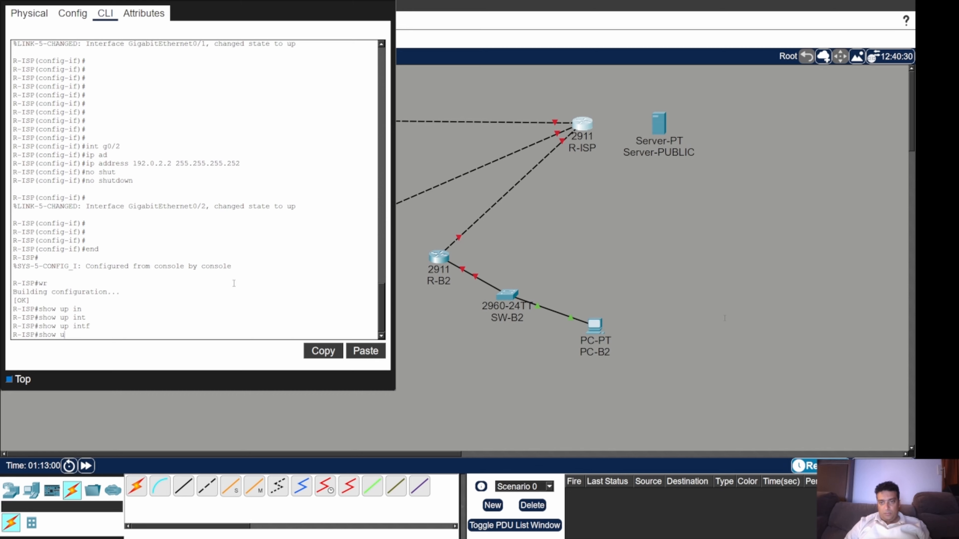
key("BackSpace")
type("ip int")
key("Tab")
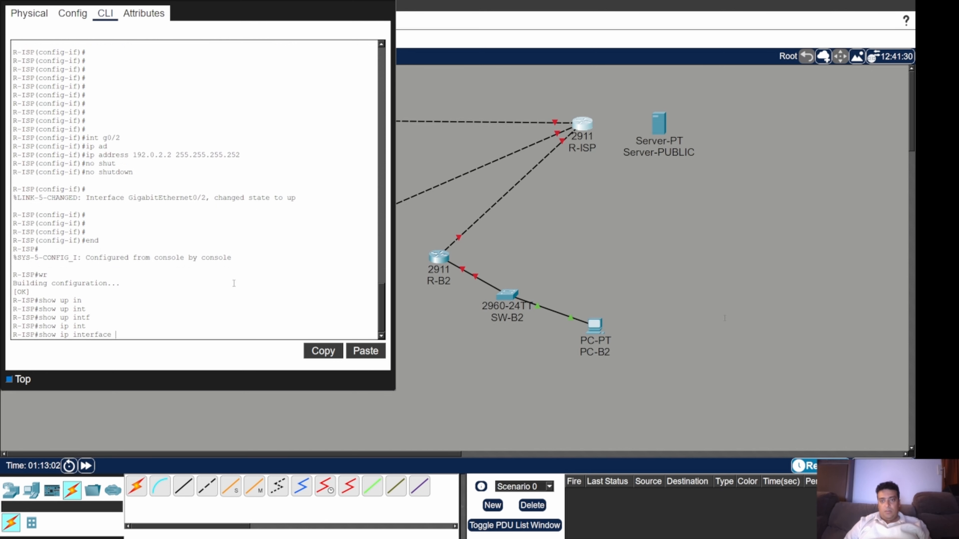
type("br")
key("Tab")
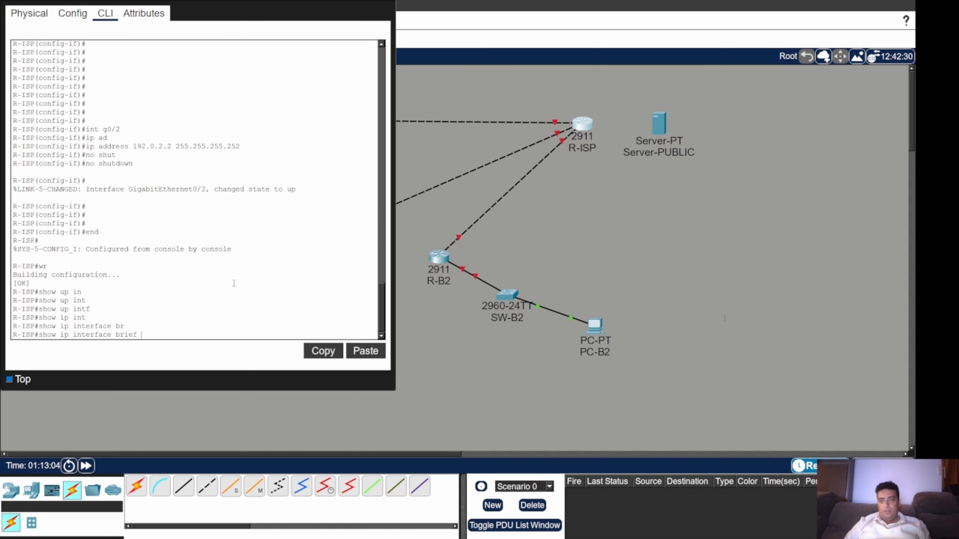
key("Return")
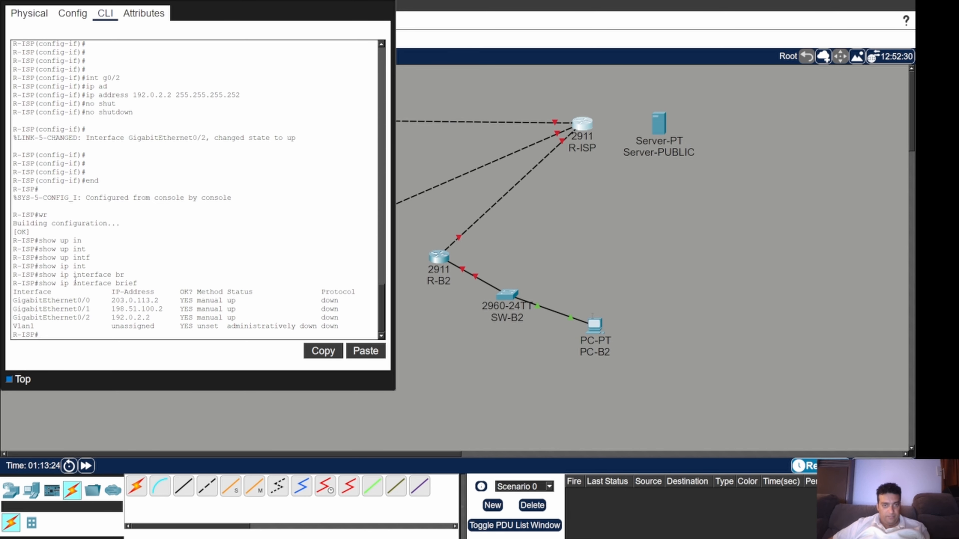
left_click(386, 2)
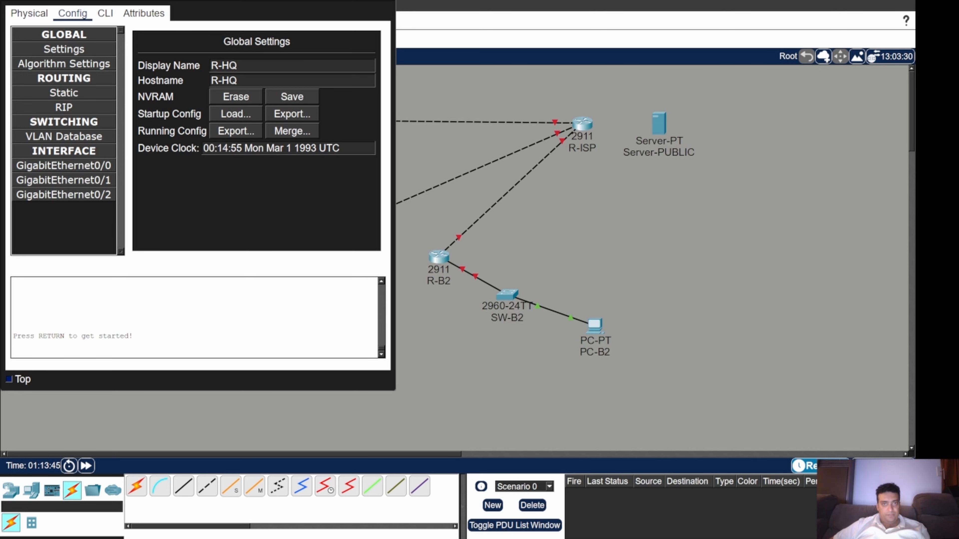
Open the R-HQ command line, enter global configuration mode with en and conf t, and add a few blank prompt lines
left_click(105, 13)
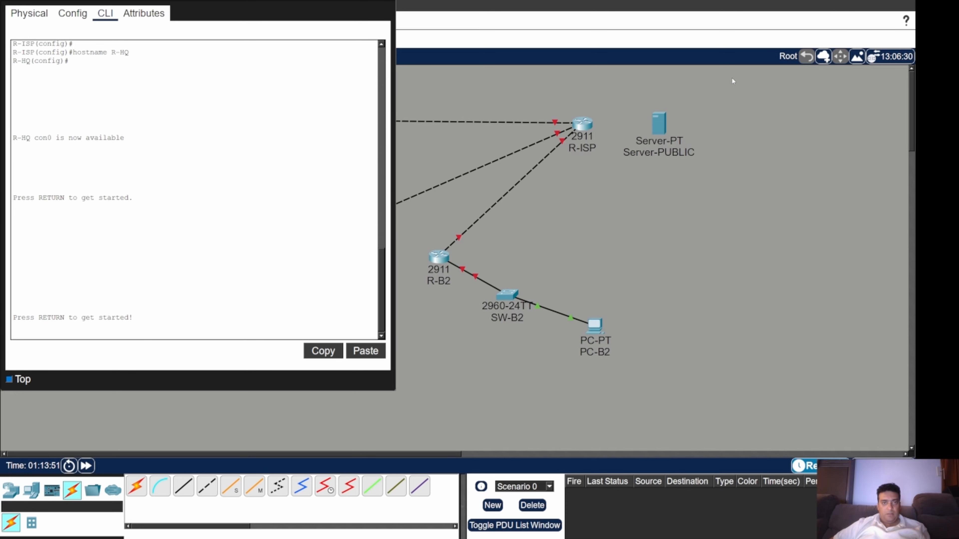
key("Return")
key("Return")
key("Return")
key("Return")
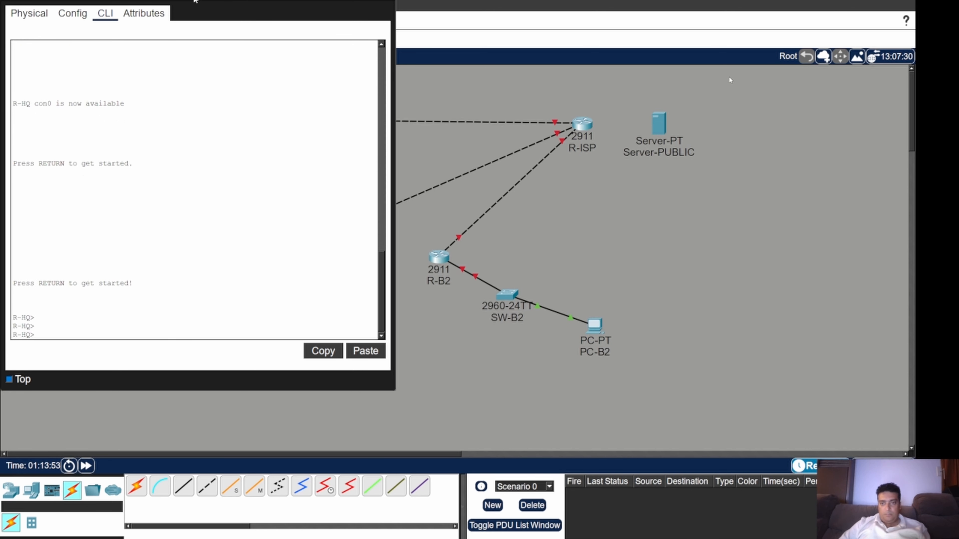
type("en")
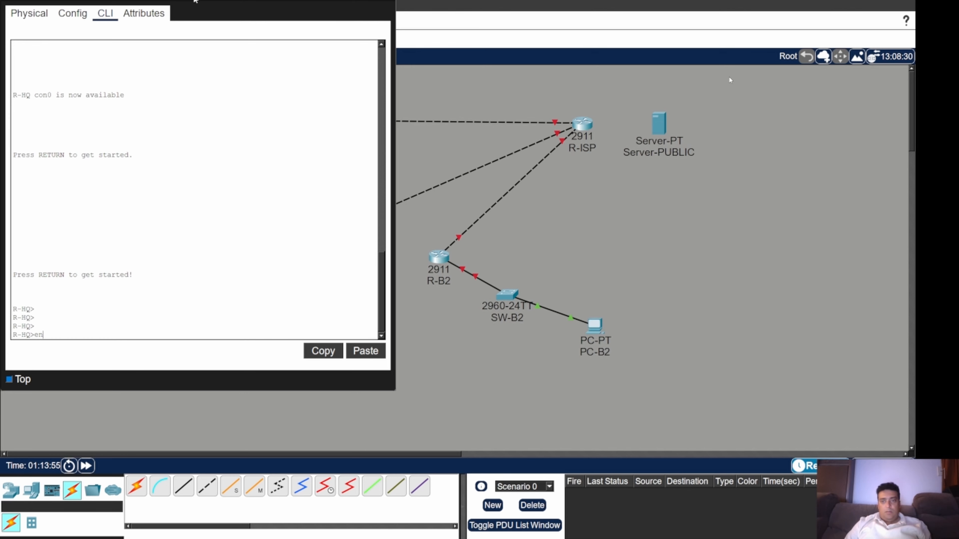
key("Return")
type("conf t")
key("Return")
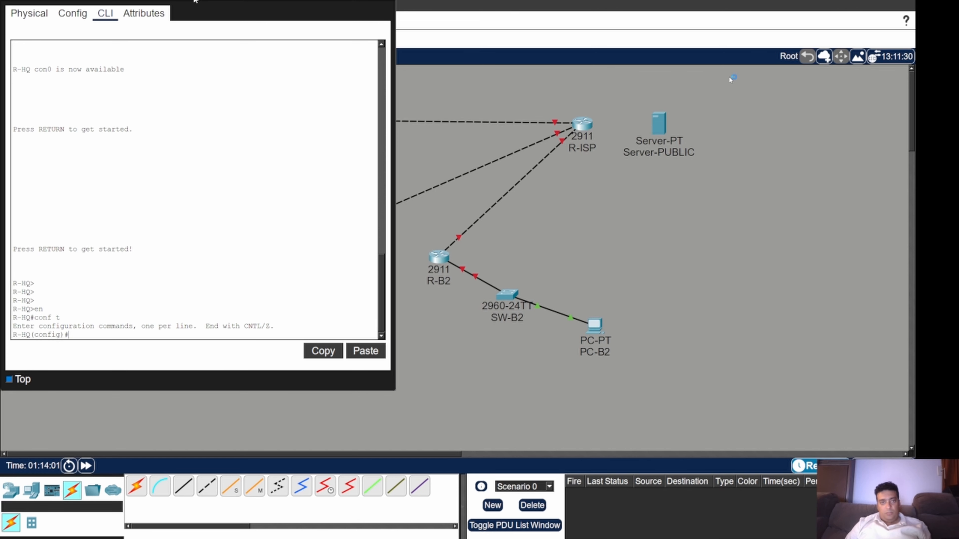
key("Return")
key("Return")
key("Return")
key("Return")
key("Return")
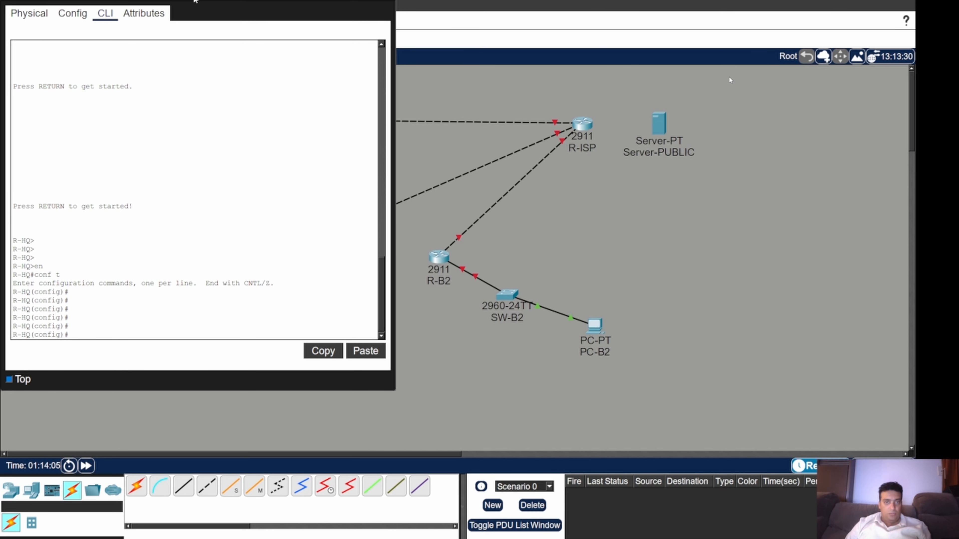
Disable DNS lookup on R-HQ with no ip domain-lookup and add a few blank prompt lines
type("no ip dom")
key("Tab")
type("ain")
key("Tab")
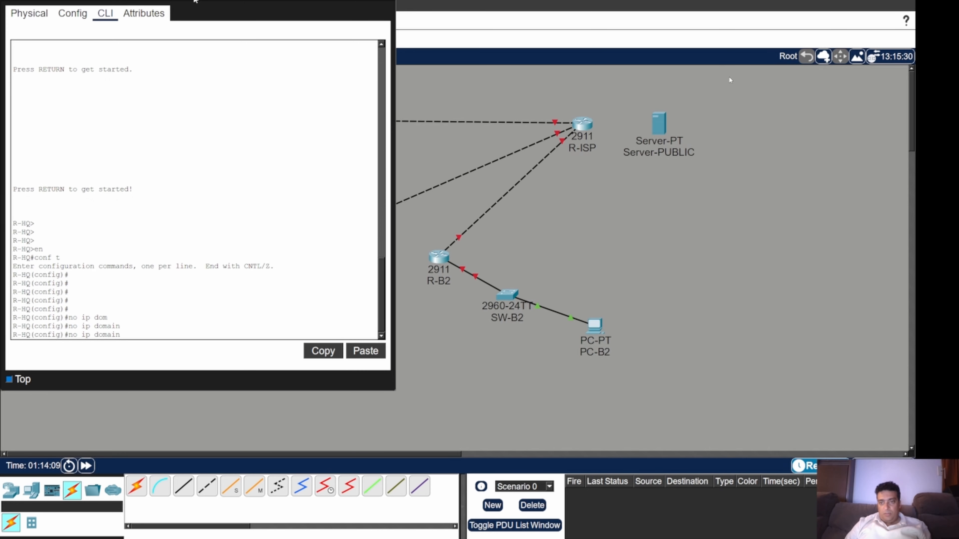
type("-lo")
key("Tab")
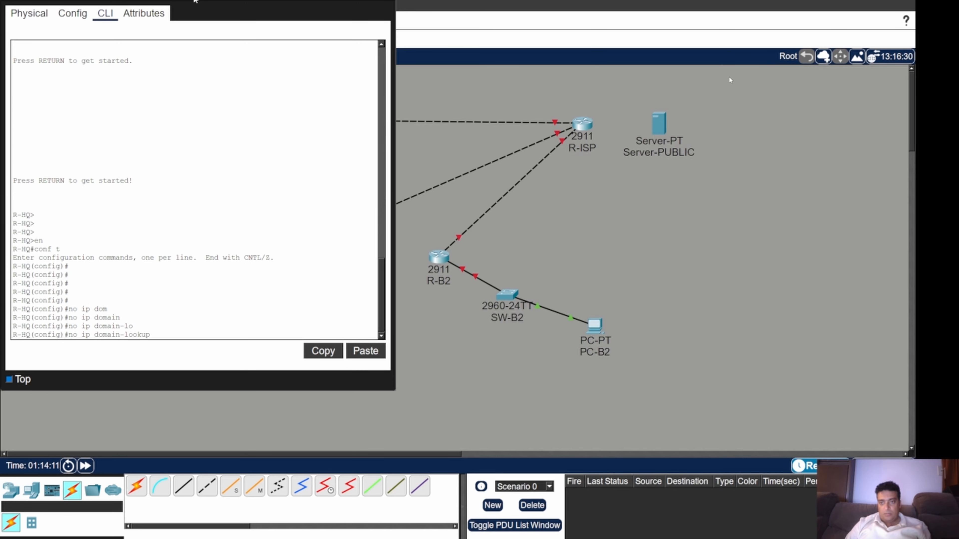
key("Return")
key("Return")
key("Return")
key("Return")
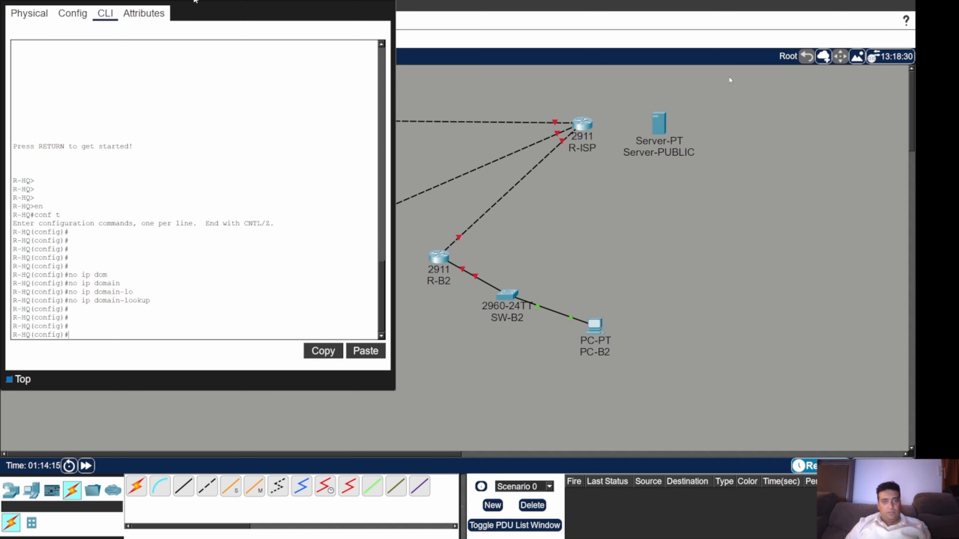
Assign IP address 10.0.0.1 with mask 255.255.255.0 to interface g0/0 on R-HQ
type("int g0")
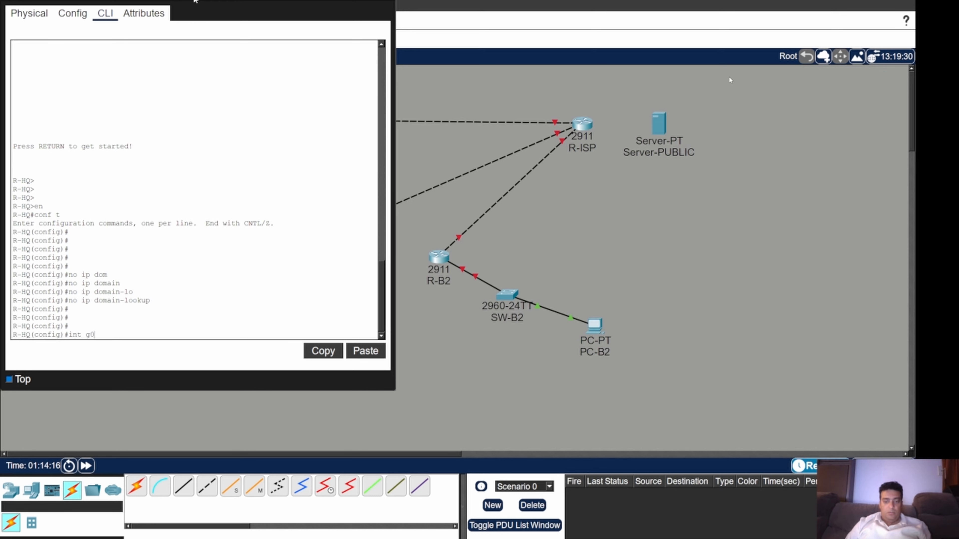
type("/0")
key("Return")
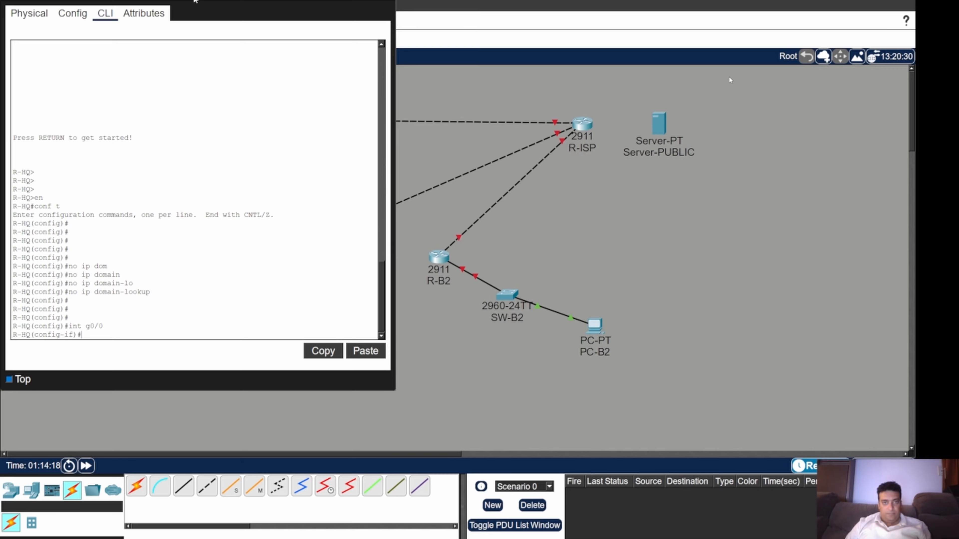
type("ip add")
key("Tab")
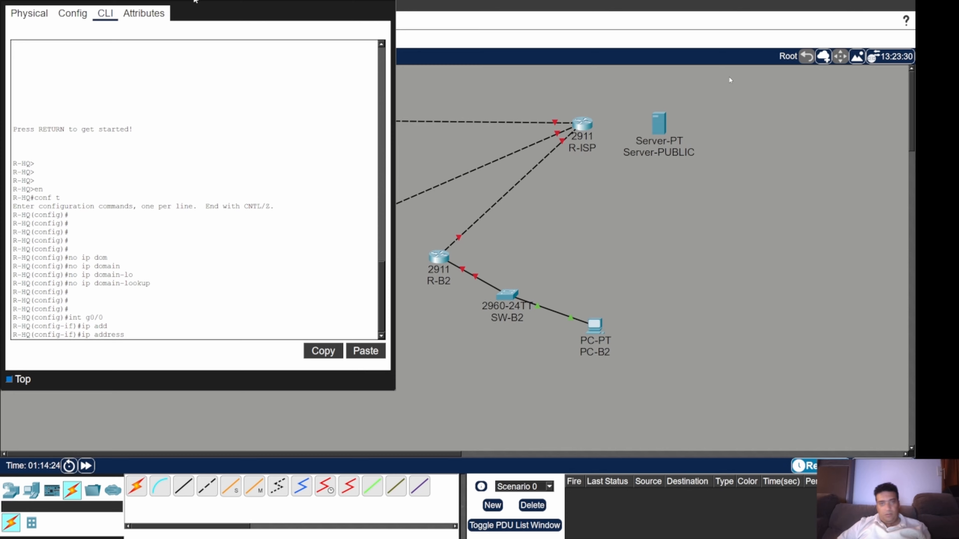
type("10.0.0.1 255")
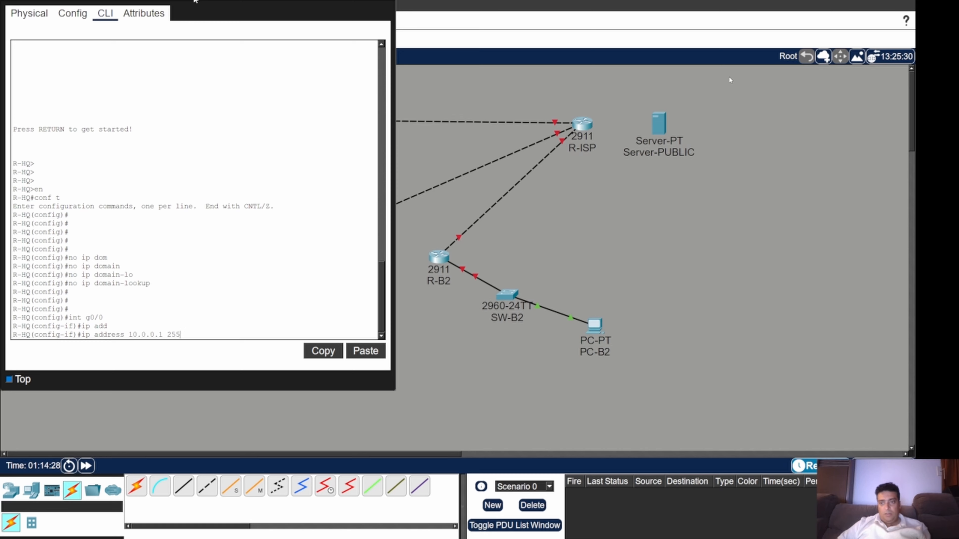
type(".255.255.")
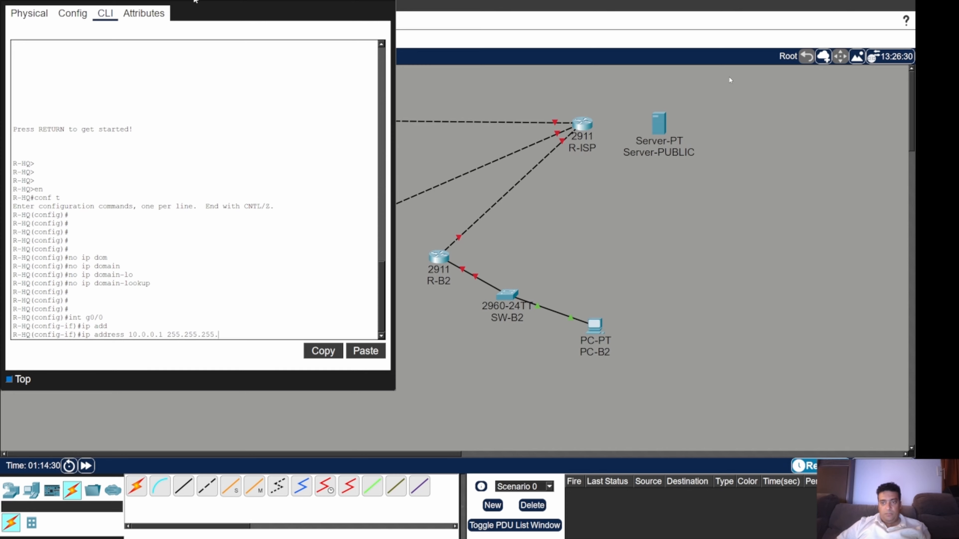
type("0")
key("Return")
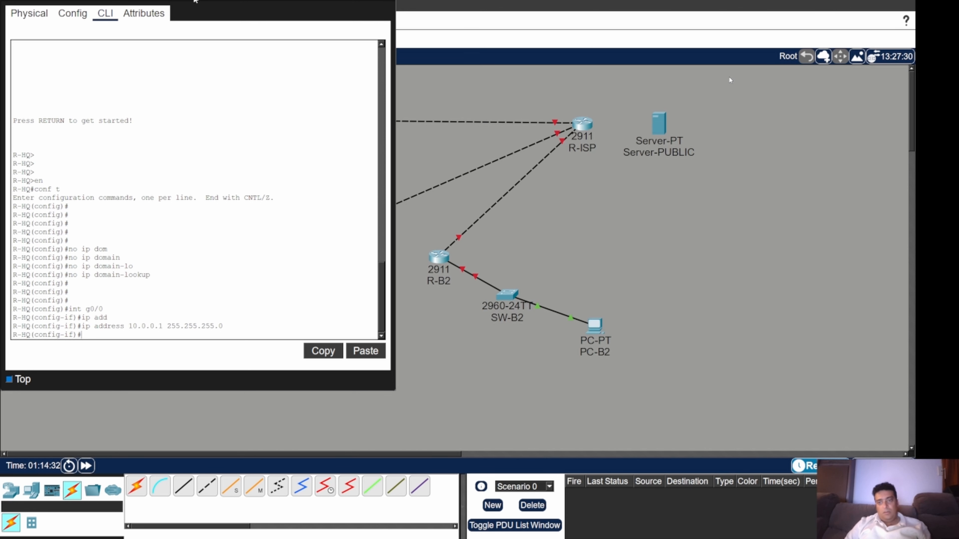
Enable interface g0/0 on R-HQ with no shutdown and add a few blank prompt lines
type("no shu")
key("Tab")
key("Return")
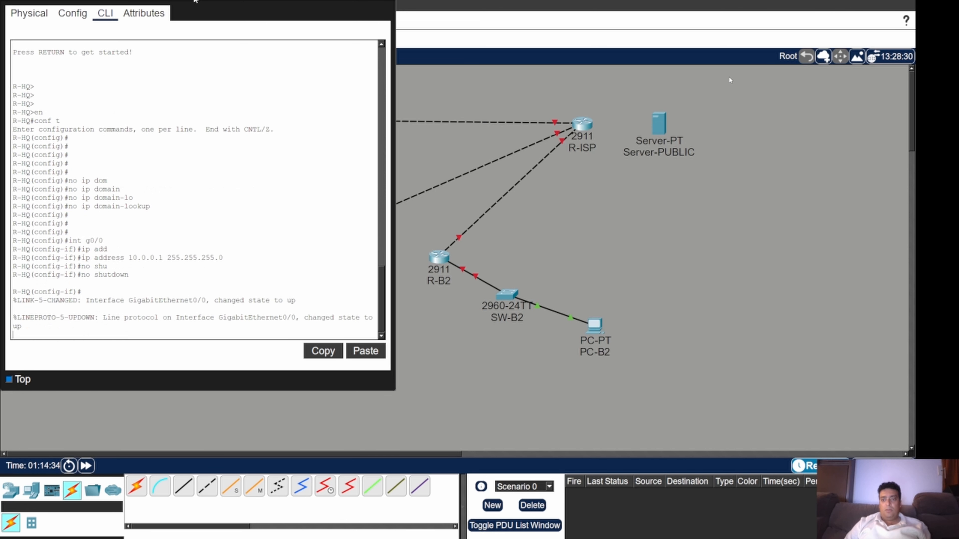
key("Return")
key("Return")
key("Return")
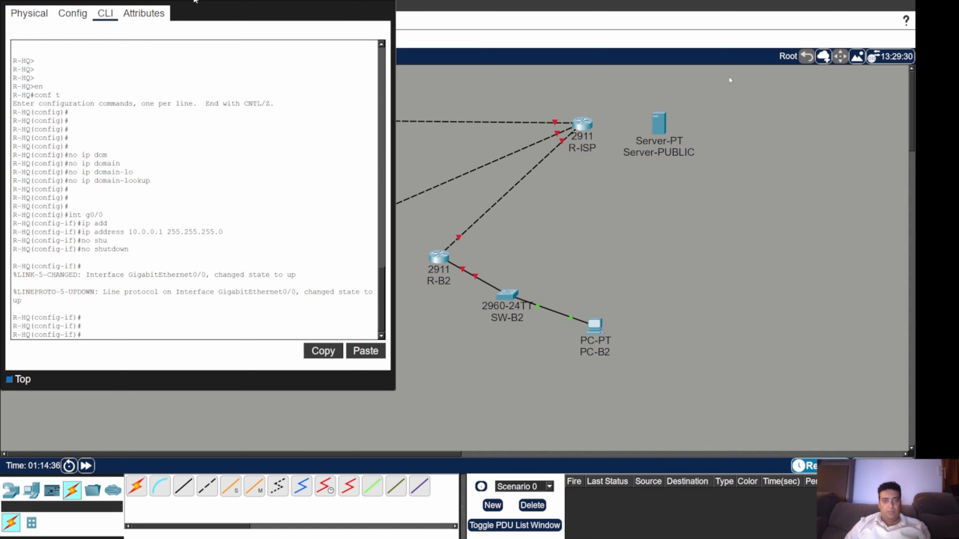
Assign IP address 203.0.113.1 with mask 255.255.255.252 to interface g0/1 on R-HQ
type("int g0/1")
key("Return")
type("ip add")
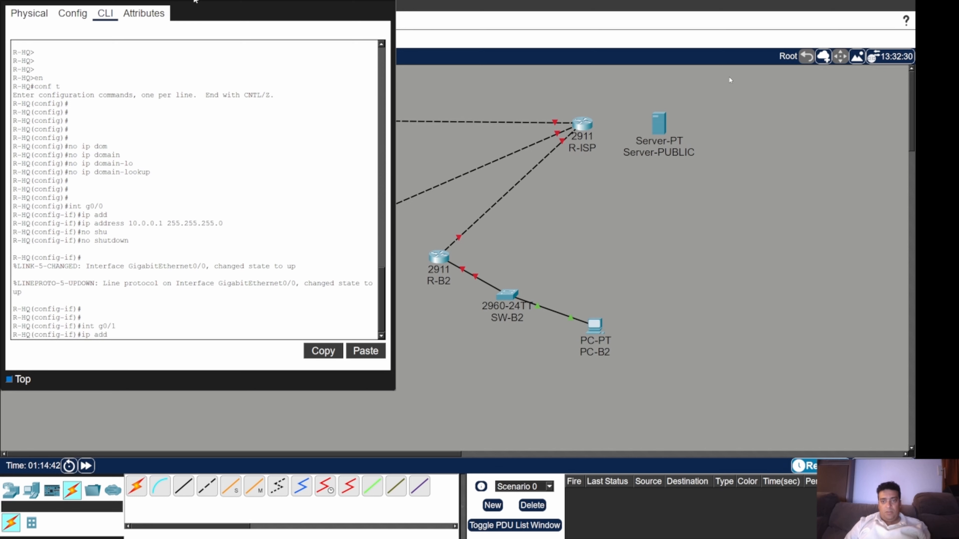
key("Tab")
type("20")
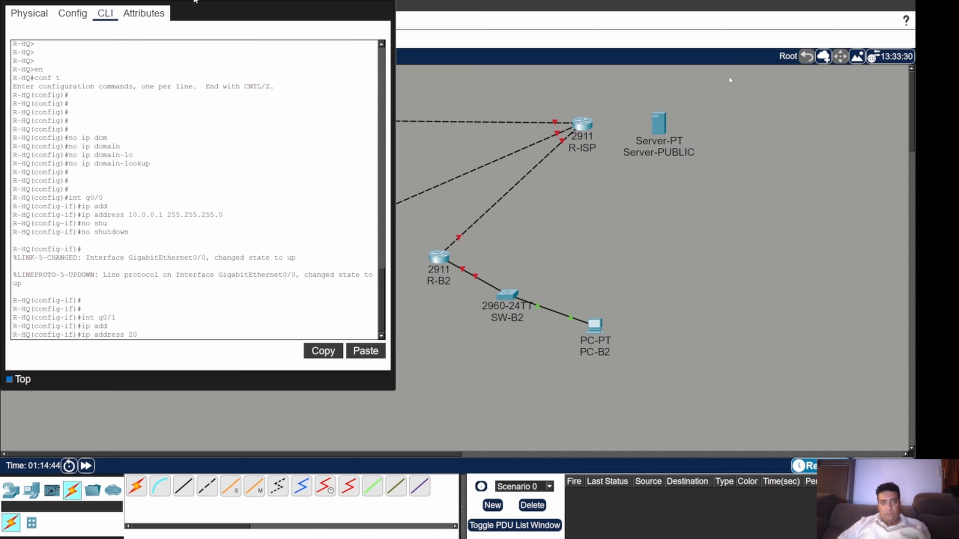
type("3.0.113.1 255.255.255.252")
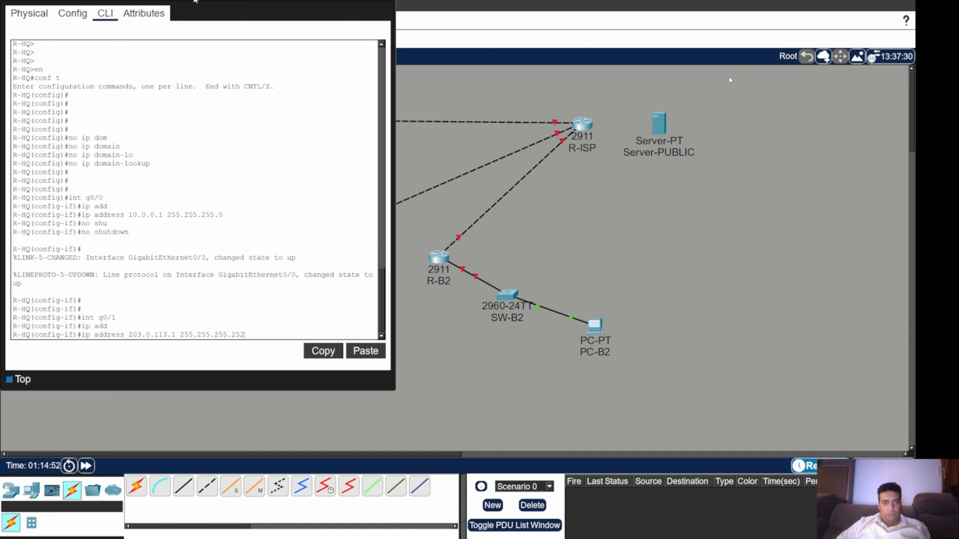
key("Return")
Enable interface g0/1 on R-HQ with no shutdown and add a couple of blank prompt lines
type("no shu")
key("Tab")
key("Return")
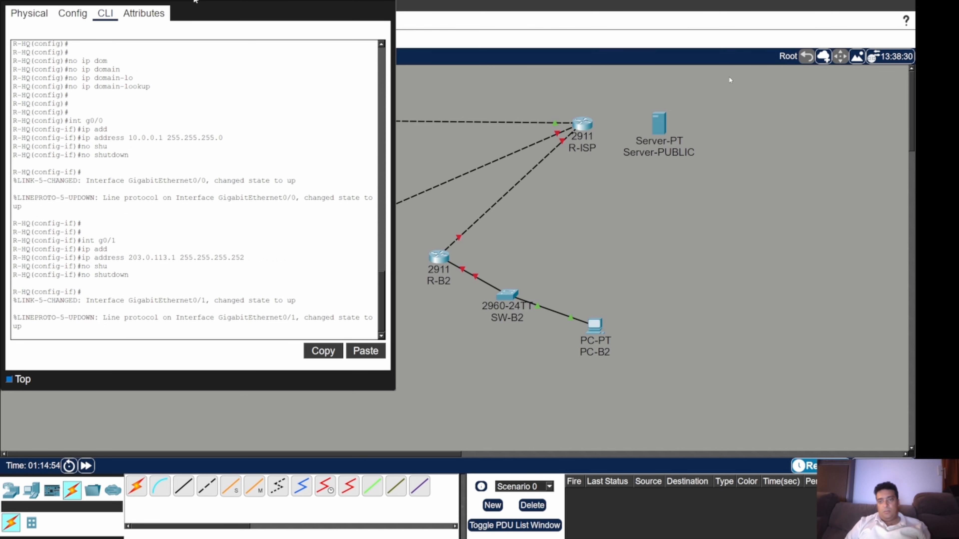
key("Return")
key("Return")
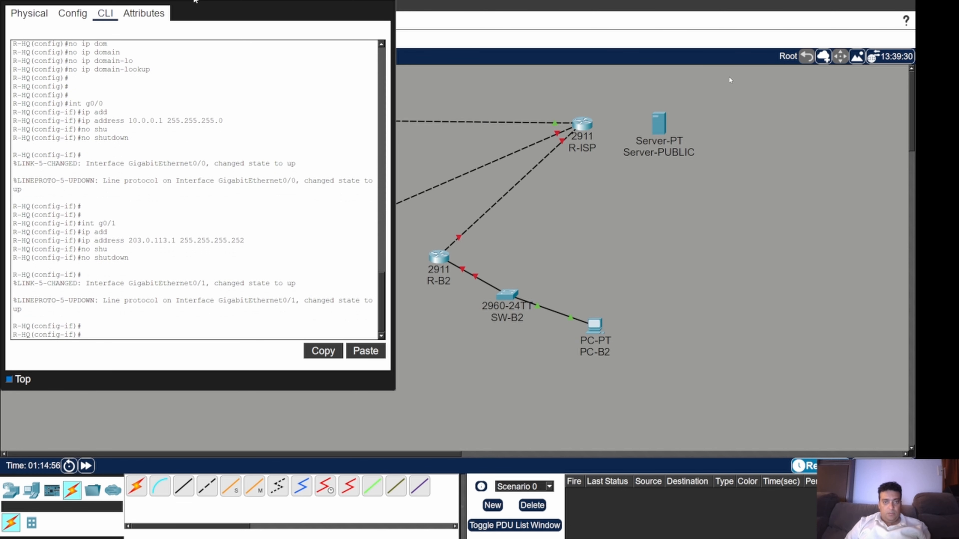
type("ip rout")
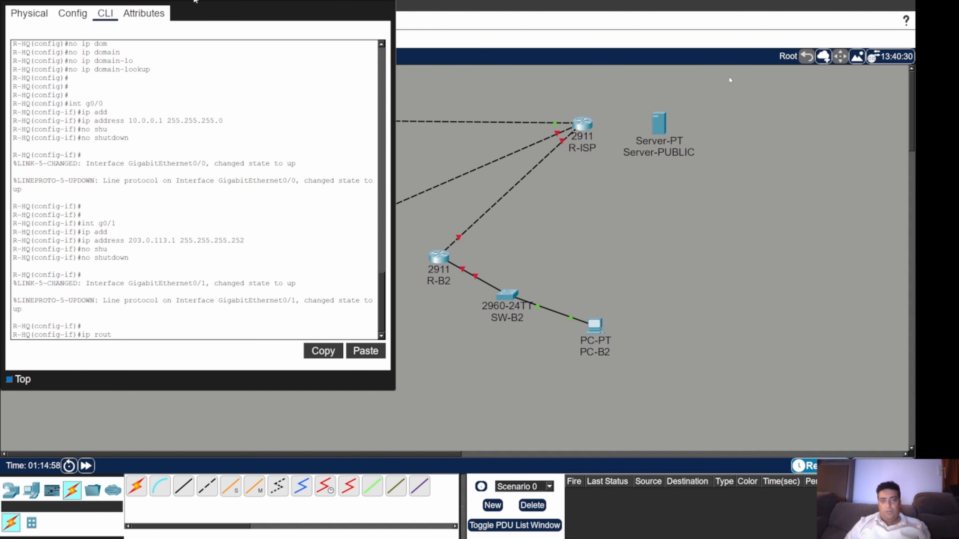
key("Tab")
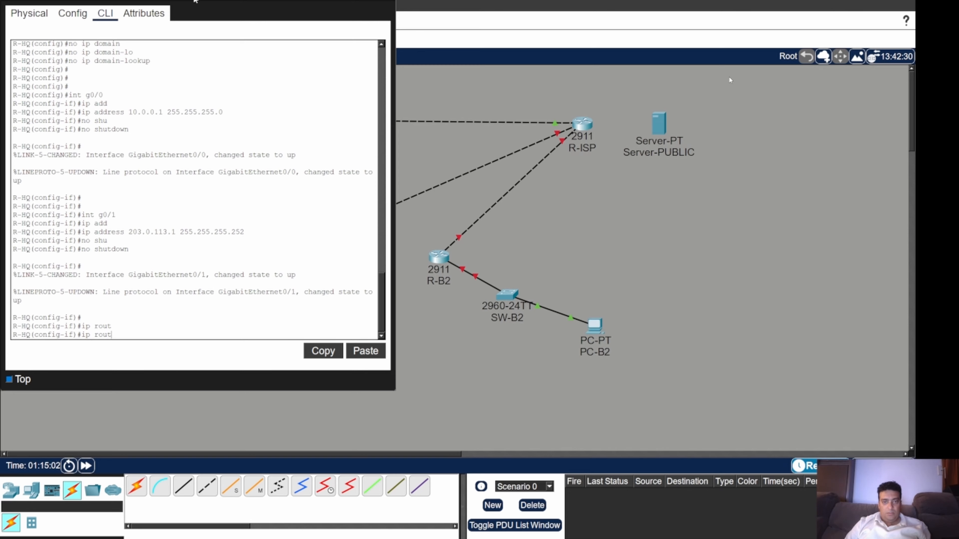
key("BackSpace")
key("BackSpace")
key("BackSpace")
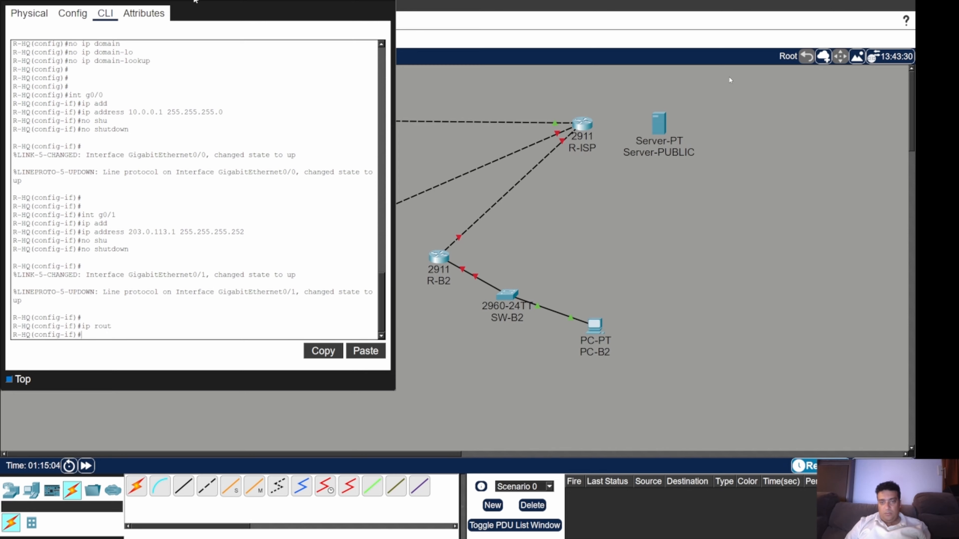
Return to global configuration on R-HQ and add a default route 0.0.0.0 0.0.0.0 via next hop 203.0.113.2
type("exit")
key("Return")
key("Return")
key("Return")
key("Return")
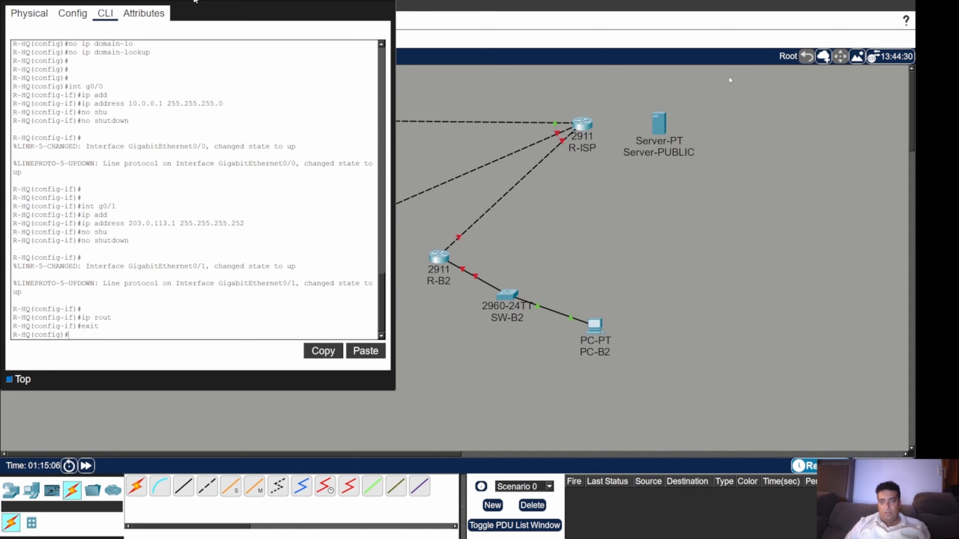
type("ip ")
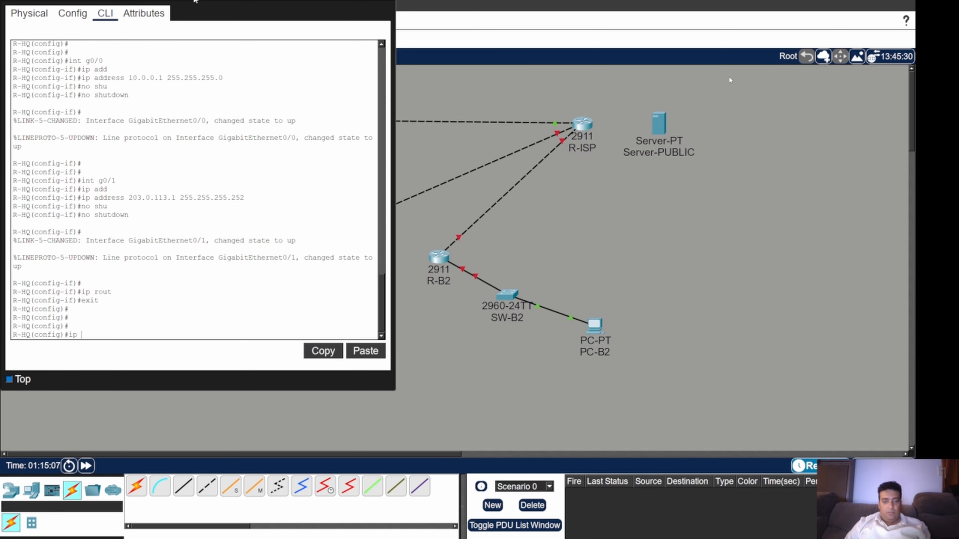
type("rout")
key("Tab")
key("Tab")
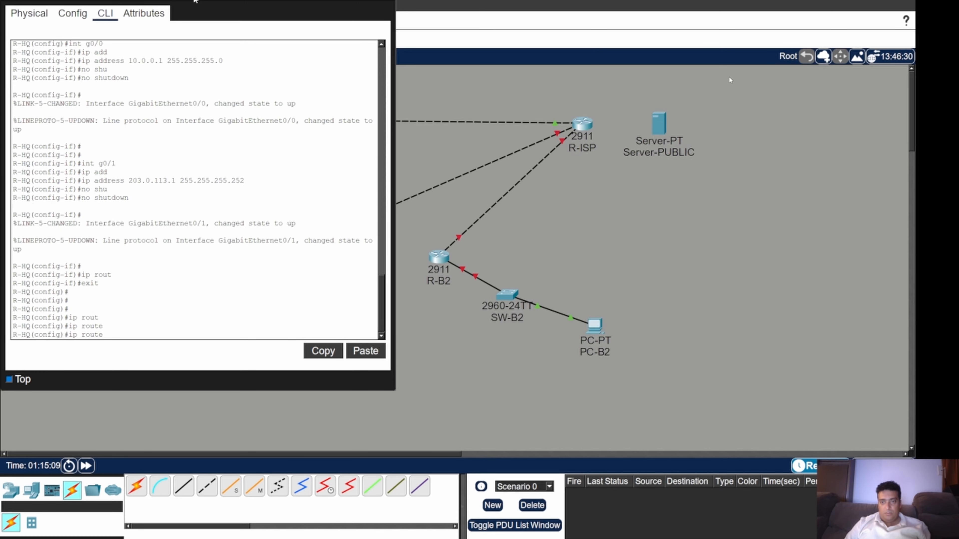
type("0.0.0.0")
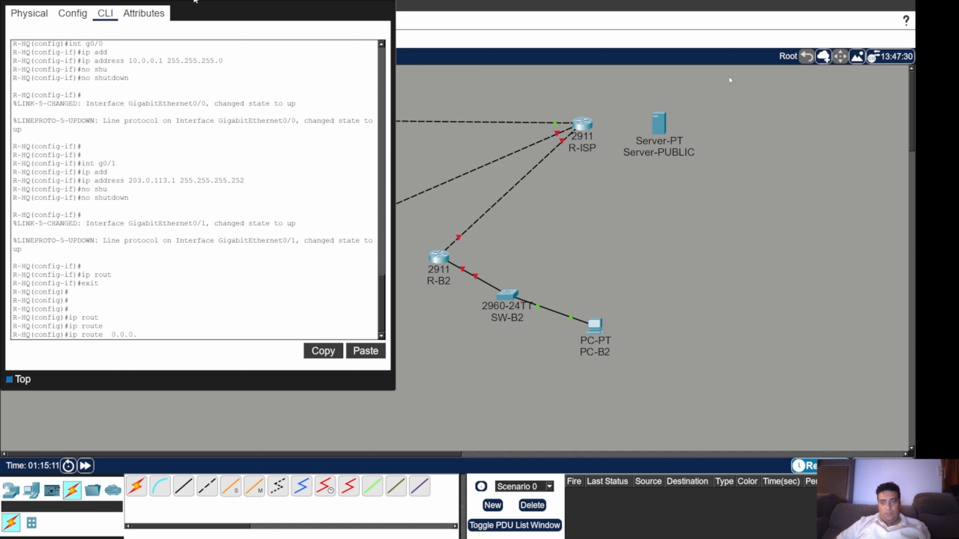
type(" 0.0.0")
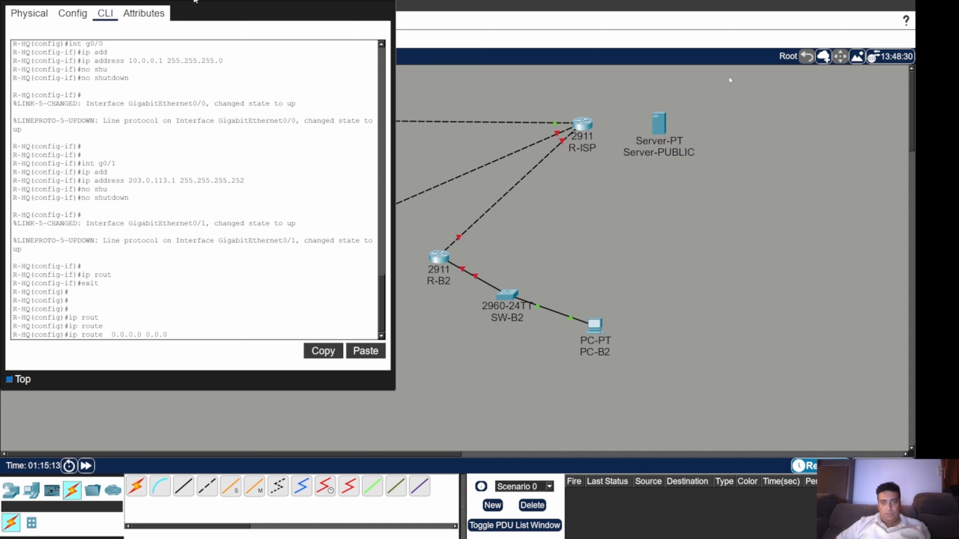
type(".0 203.0.11")
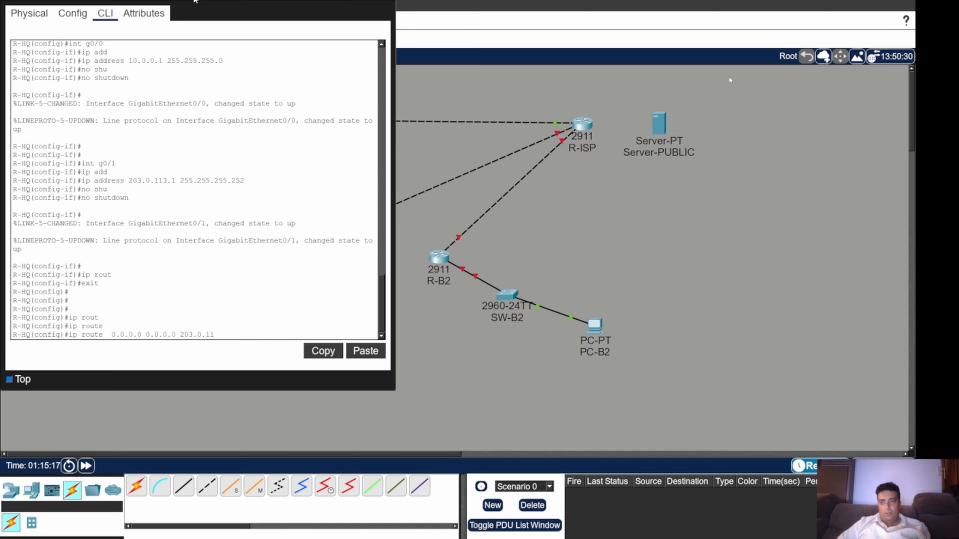
type("3.2")
key("Return")
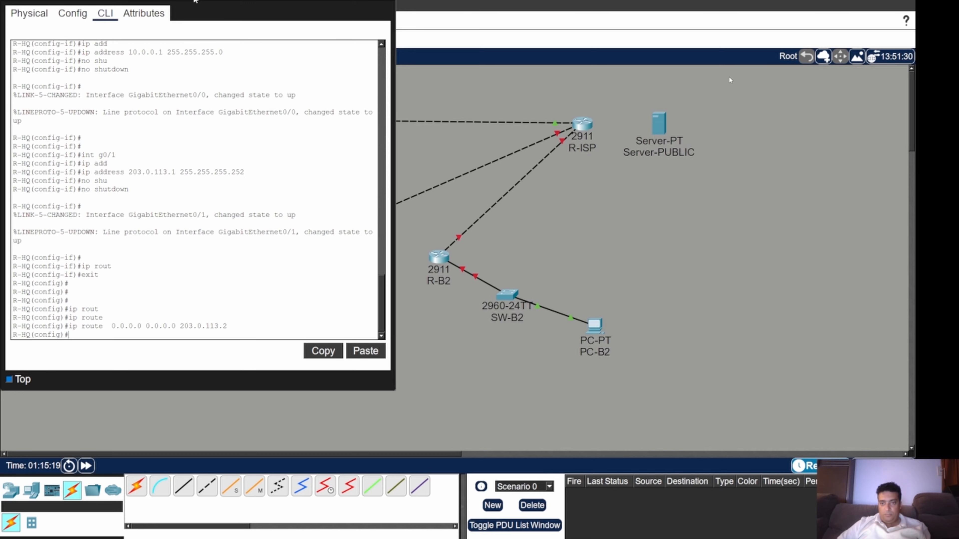
End configuration mode on R-HQ, save the configuration with wr and add a few blank prompt lines
type("end")
key("Return")
type("w")
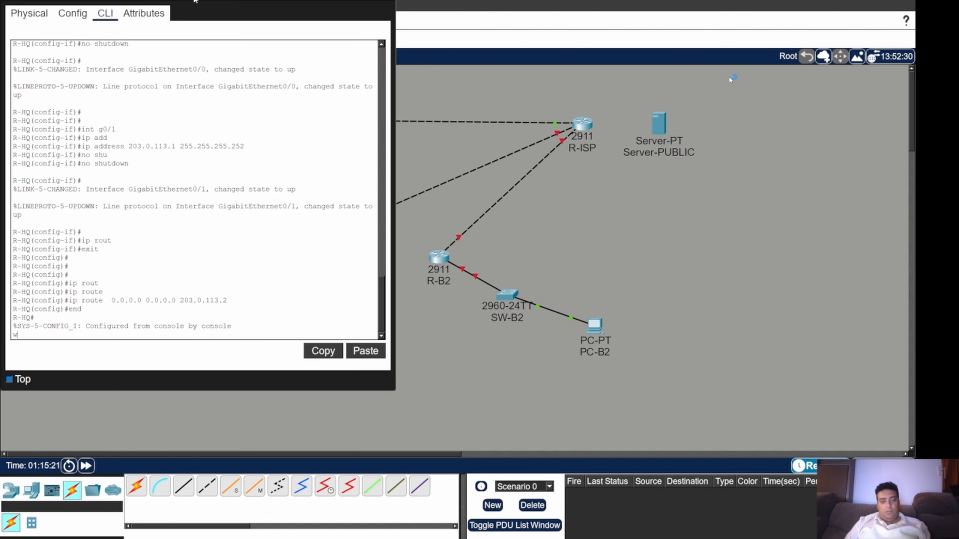
type("r")
key("Return")
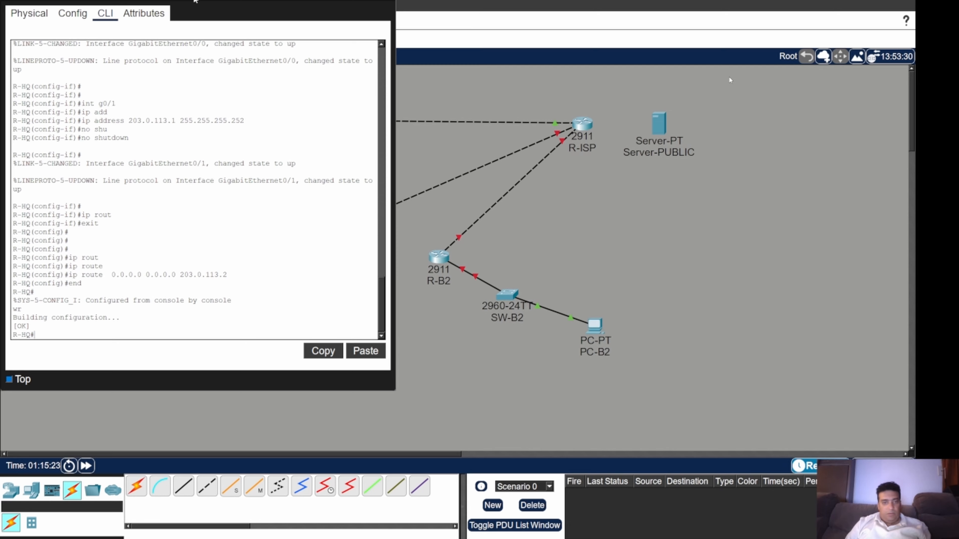
key("Return")
key("Return")
key("Return")
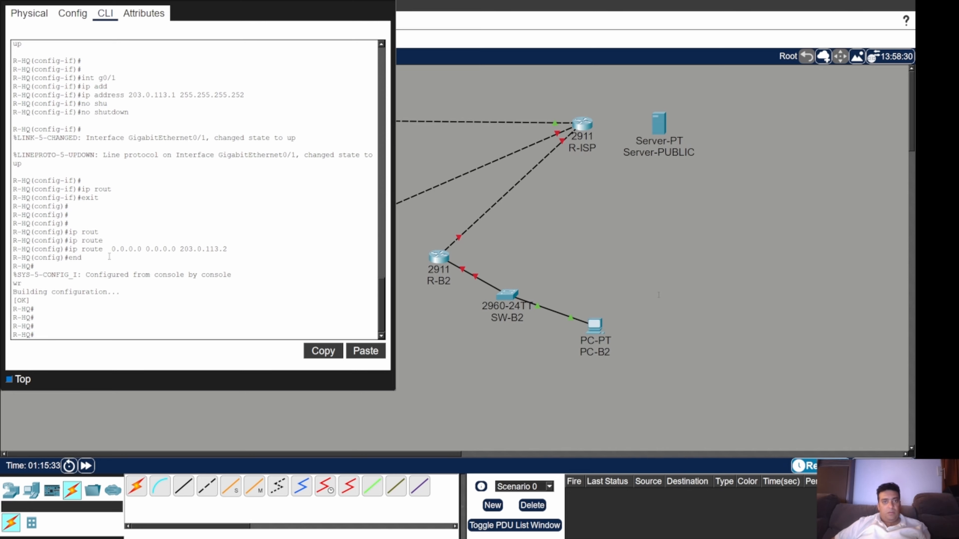
Re-enter global configuration on R-HQ, add several blank prompt lines and create interface tunnel1
type("conf")
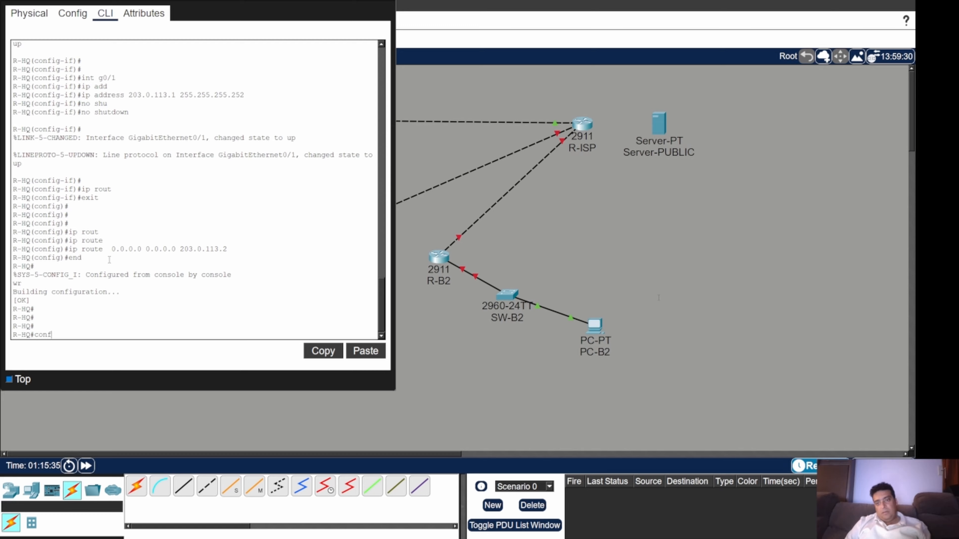
type(" t")
key("Return")
key("Return")
key("Return")
key("Return")
key("Return")
key("Return")
key("Return")
key("Return")
key("Return")
key("Return")
key("Return")
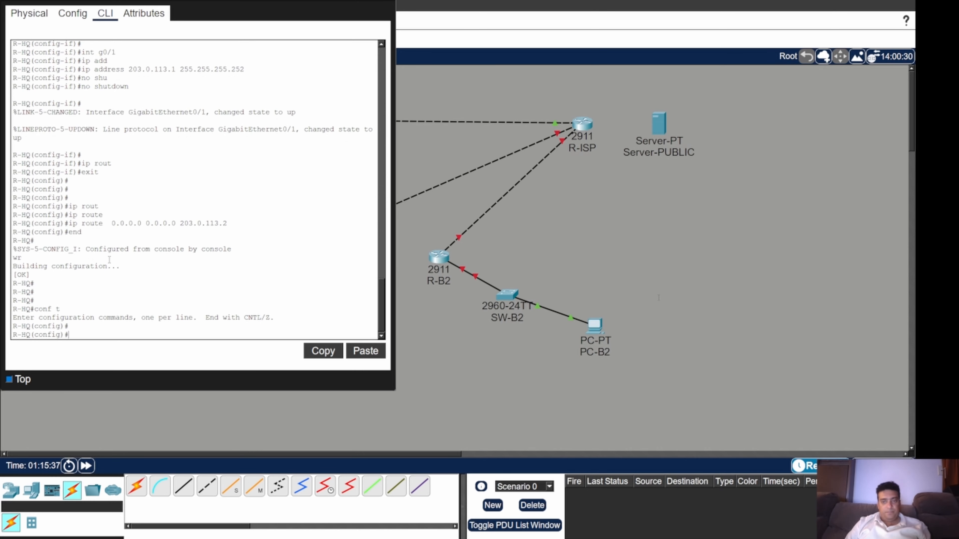
type("in")
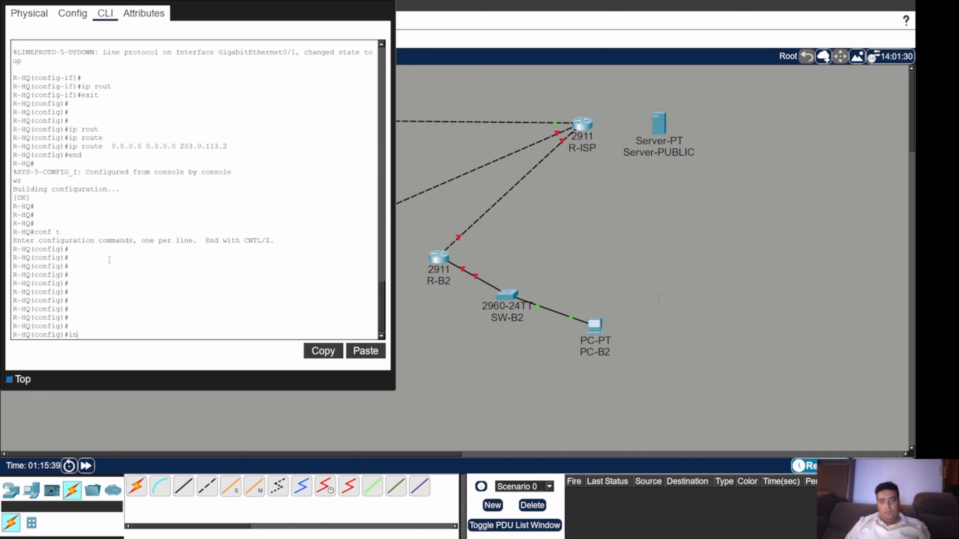
type("t tunnel1")
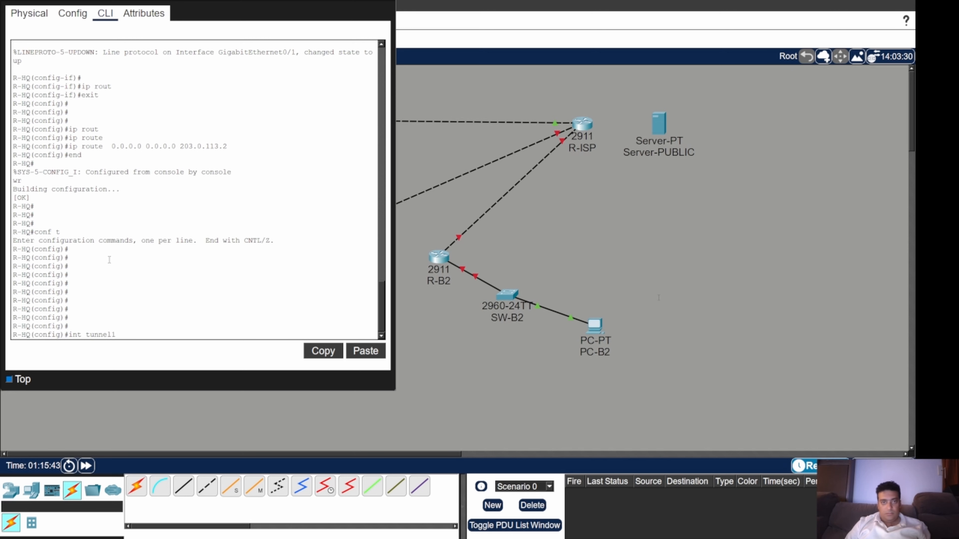
key("Return")
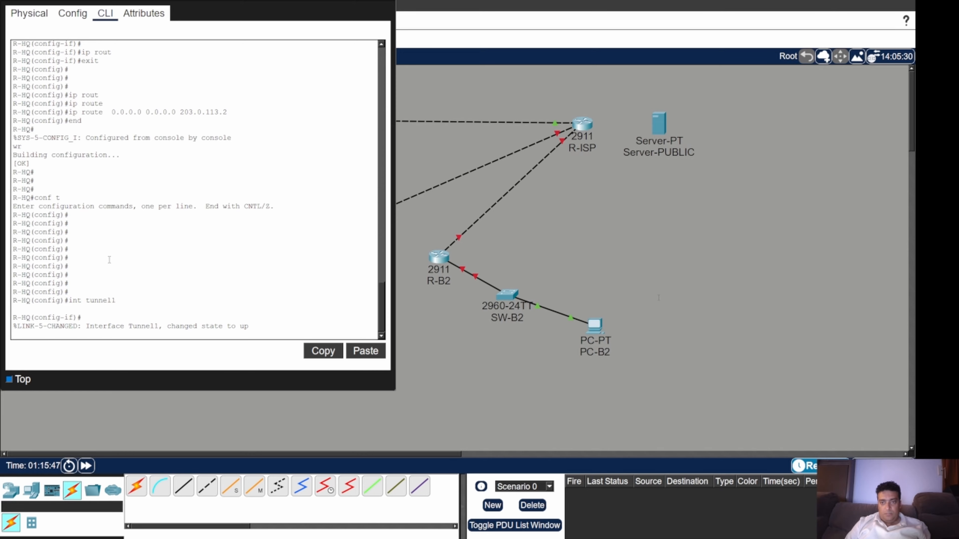
Assign IP address 10.255.0.1 with mask 255.255.255.252 to interface tunnel1 on R-HQ
key("Return")
type("ip add")
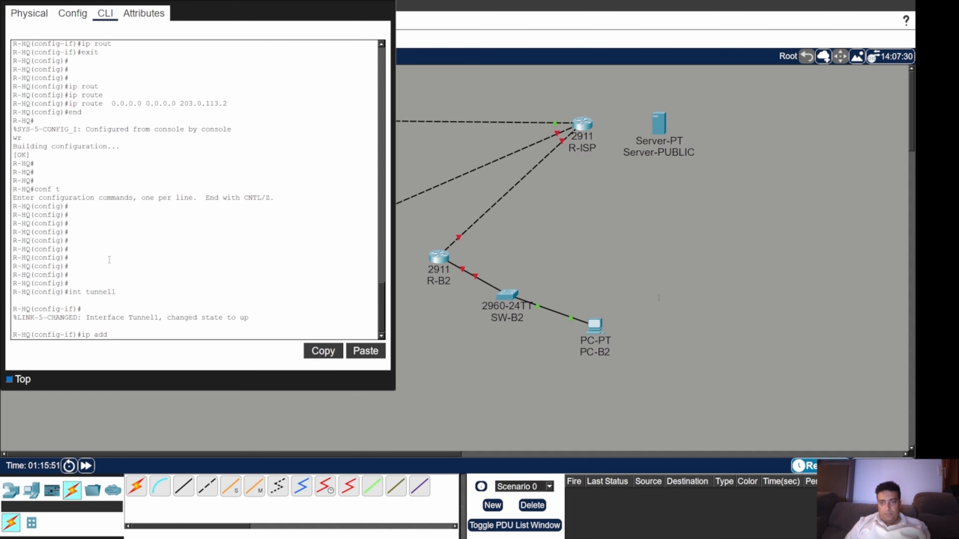
key("Tab")
type("10")
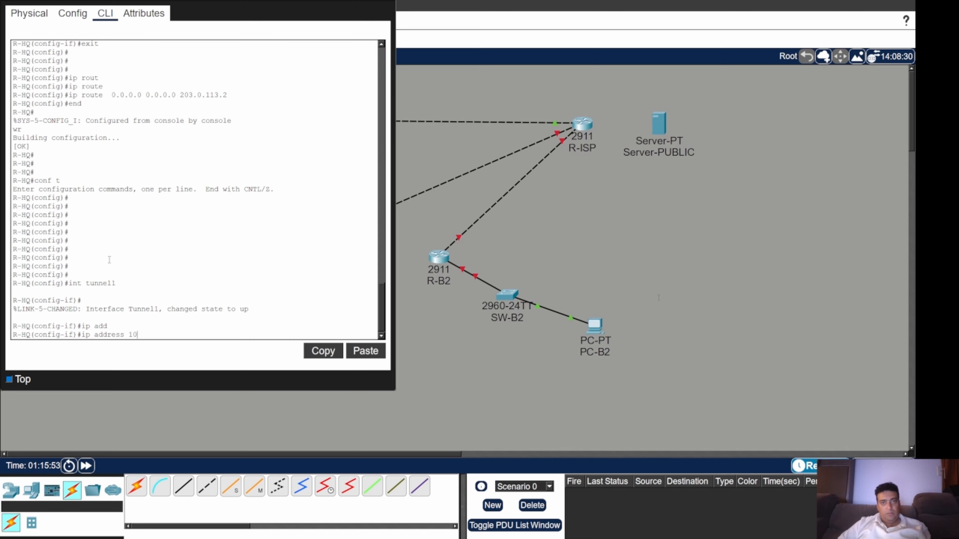
type(".255.0.1 255.2")
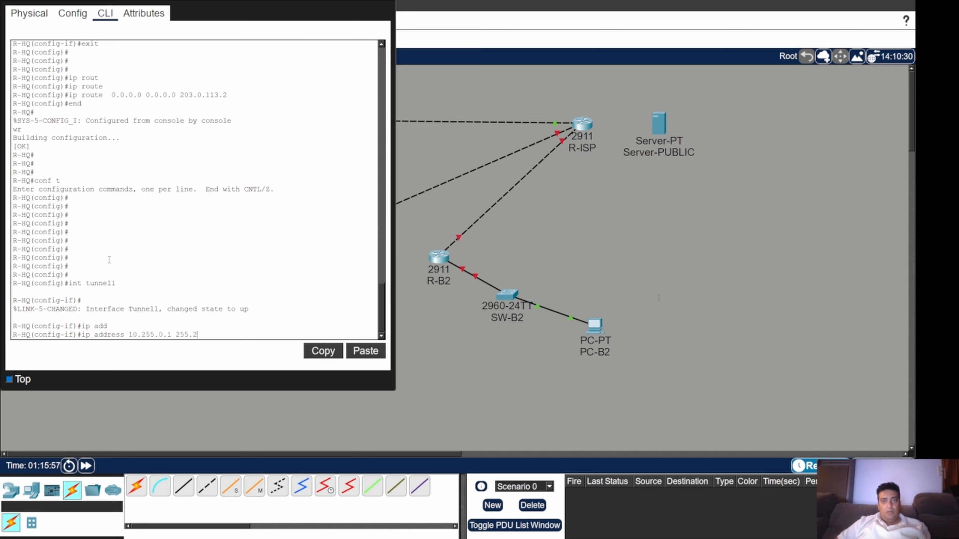
type("55.255.2525")
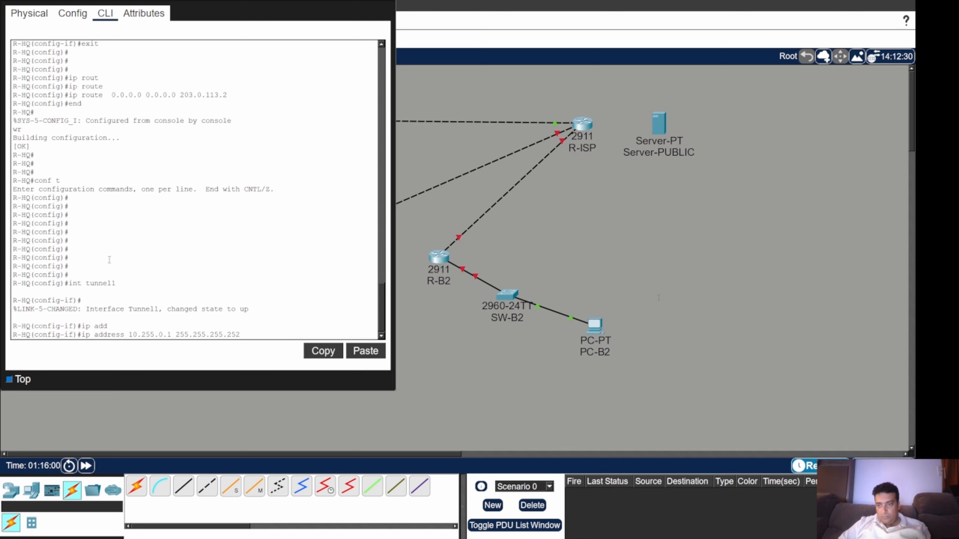
key("BackSpace")
key("Return")
Set the tunnel source of tunnel1 on R-HQ to interface g0/1
type("tun")
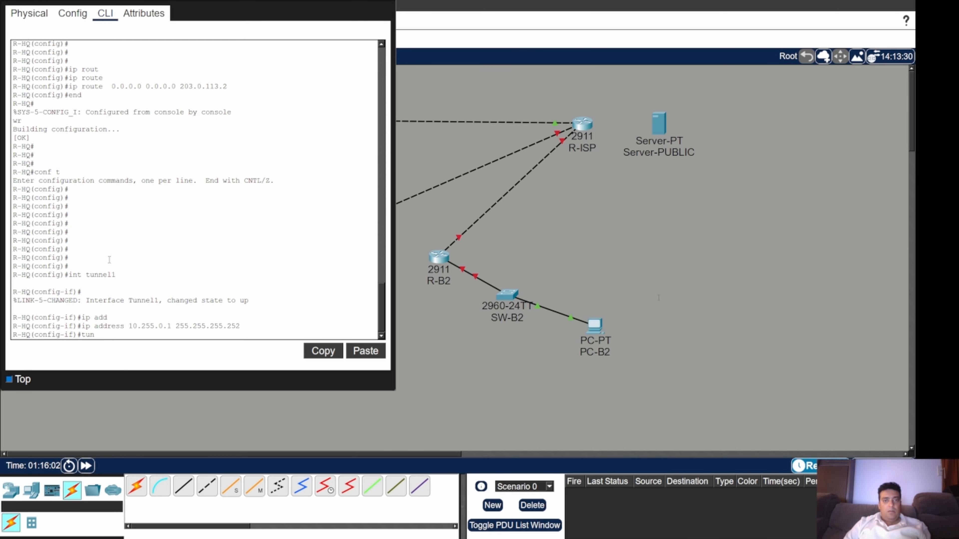
key("Tab")
type("sou")
key("Tab")
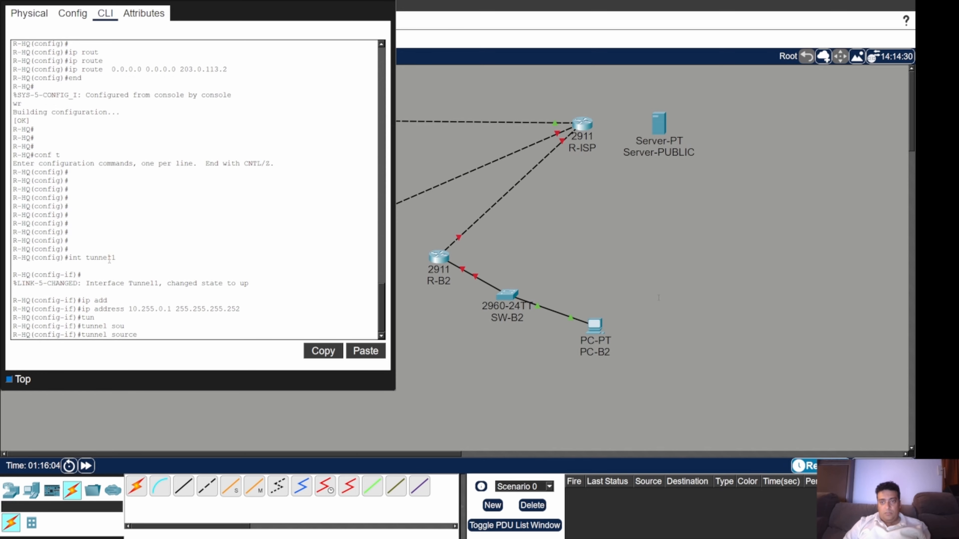
type("g0")
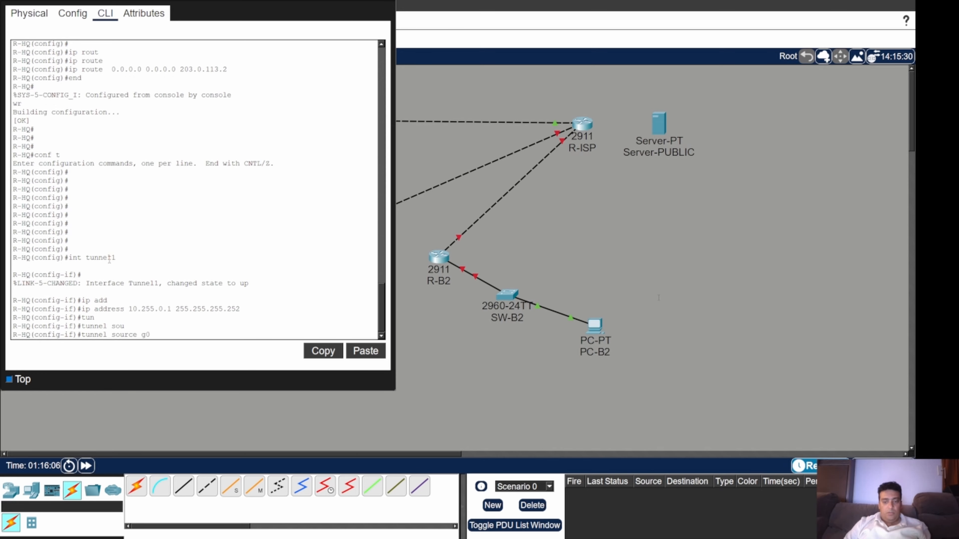
type("/1")
key("Return")
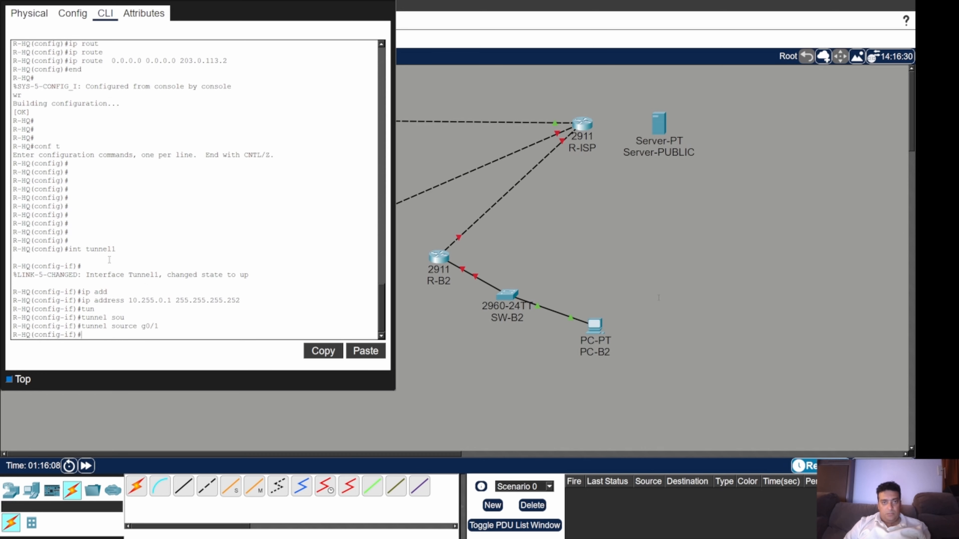
Set the tunnel destination of tunnel1 on R-HQ to 198.51.100.1
type("tun")
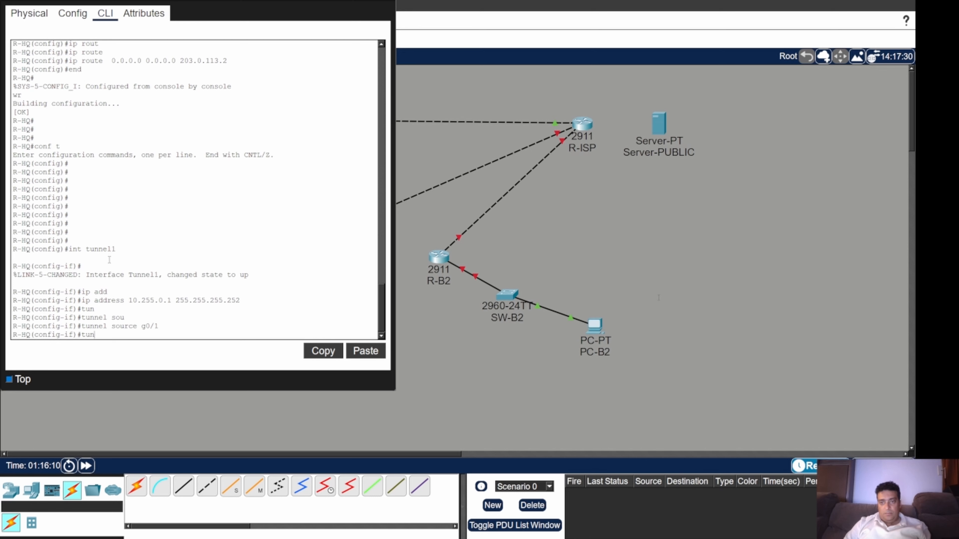
key("Tab")
type("de")
key("Tab")
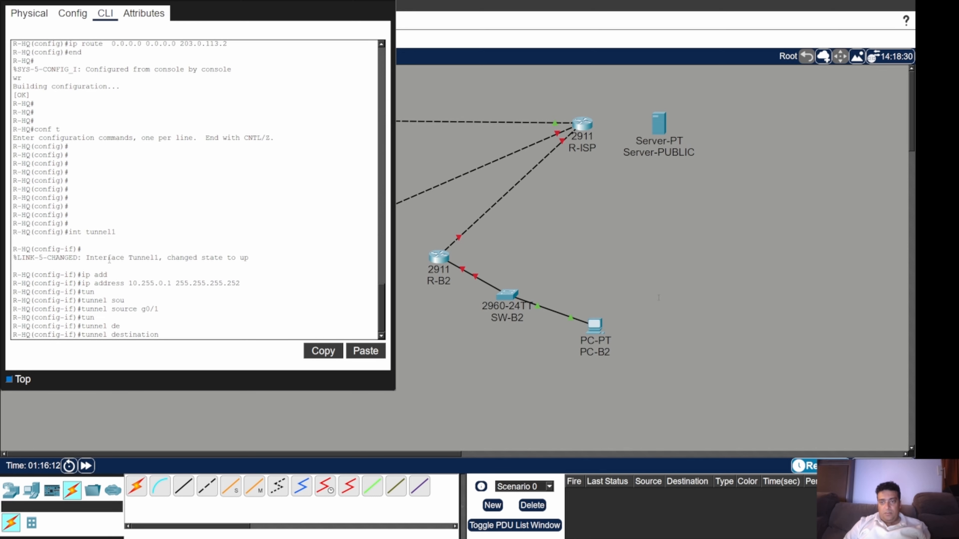
type("19")
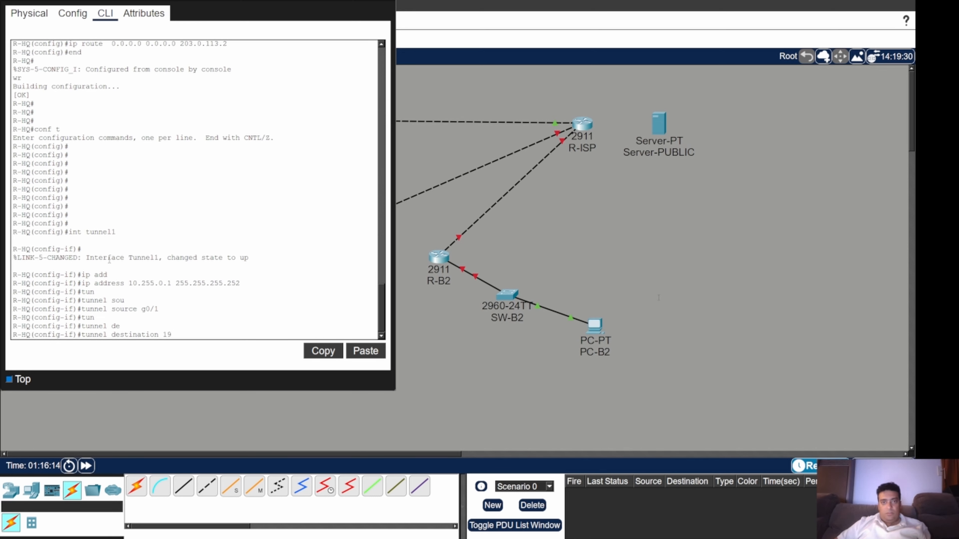
type("8.")
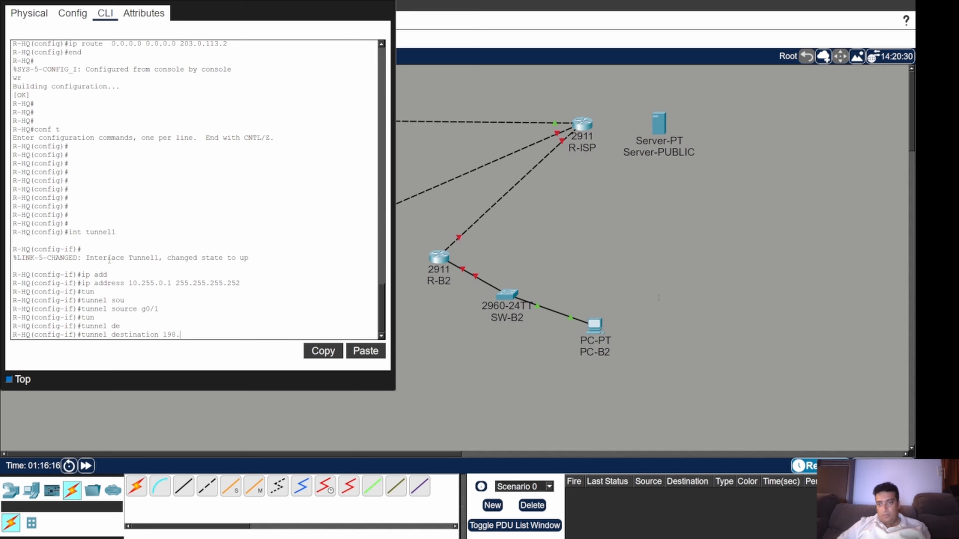
type("51.100.1")
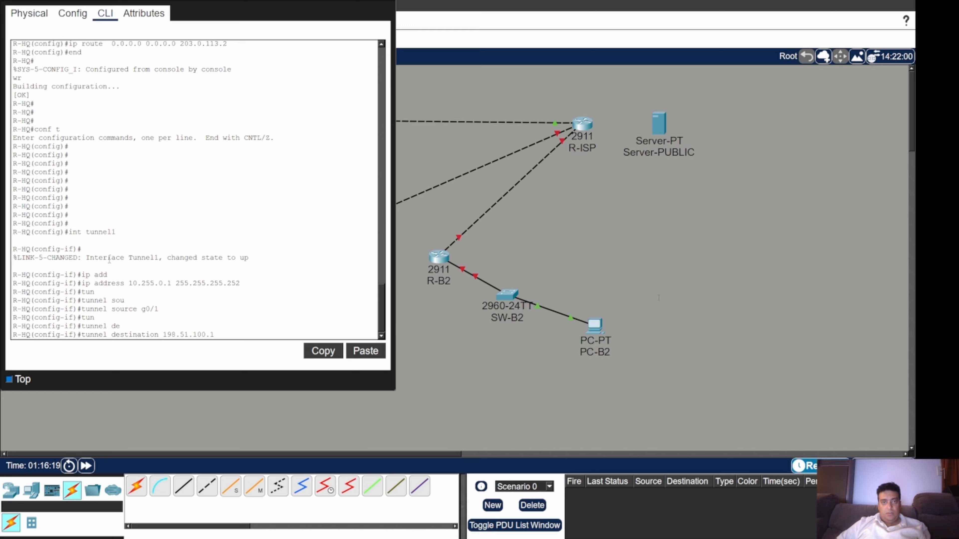
key("Return")
Enable interface tunnel1 on R-HQ with no shutdown and add a couple of blank prompt lines
type("no shu")
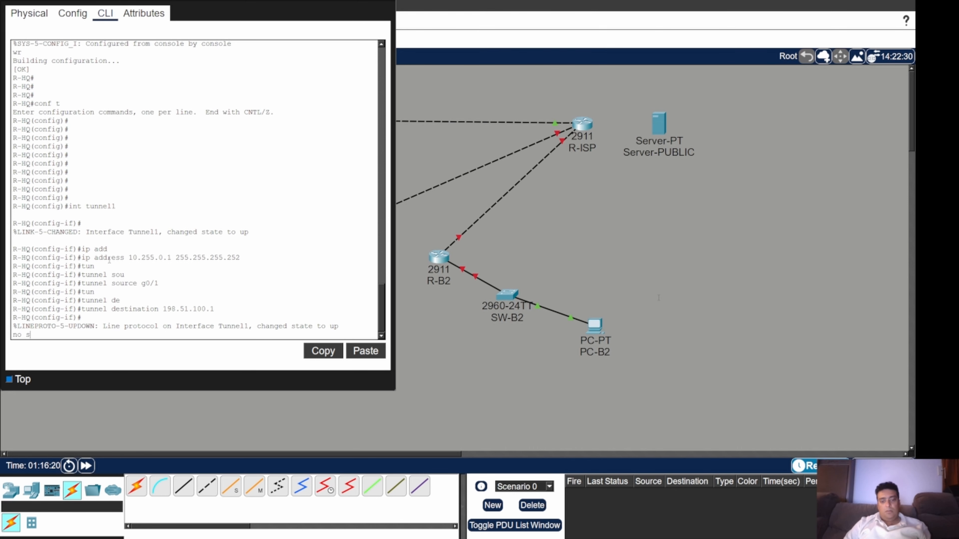
key("Tab")
key("Return")
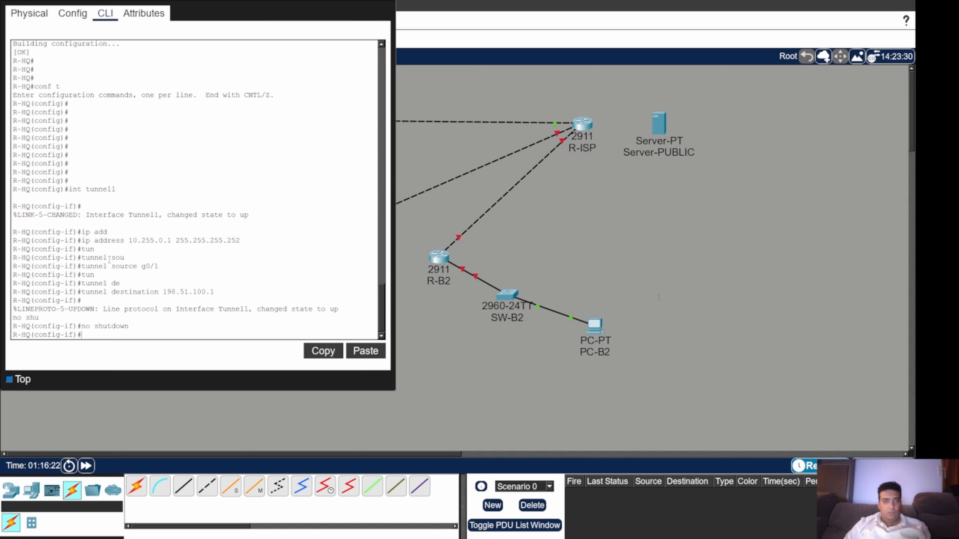
key("Return")
key("Return")
Create interface tunnel2 on R-HQ and assign it IP address 10.255.0.5 with mask 255.255.255.252
type("i")
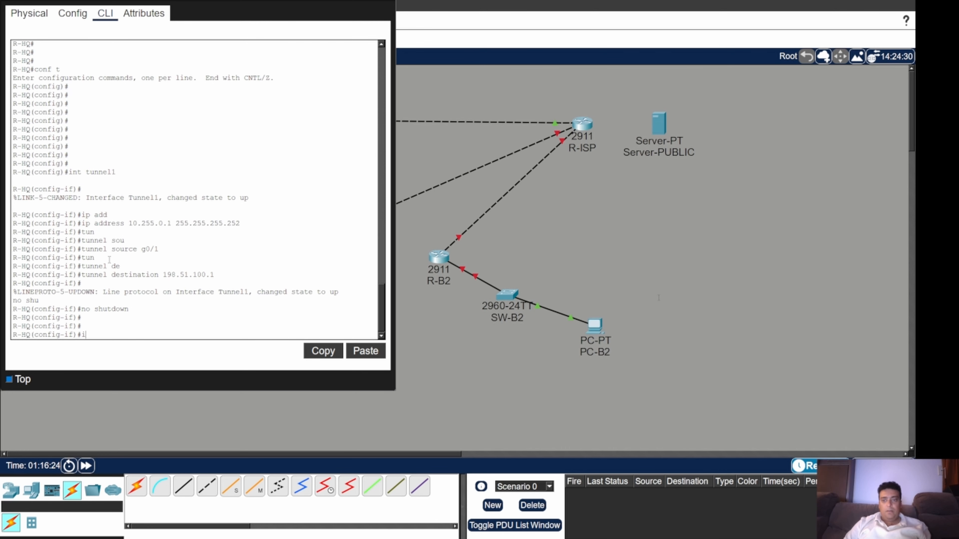
type("nt tunnel2")
key("Return")
type("ip add")
key("Tab")
type("10.255.0.")
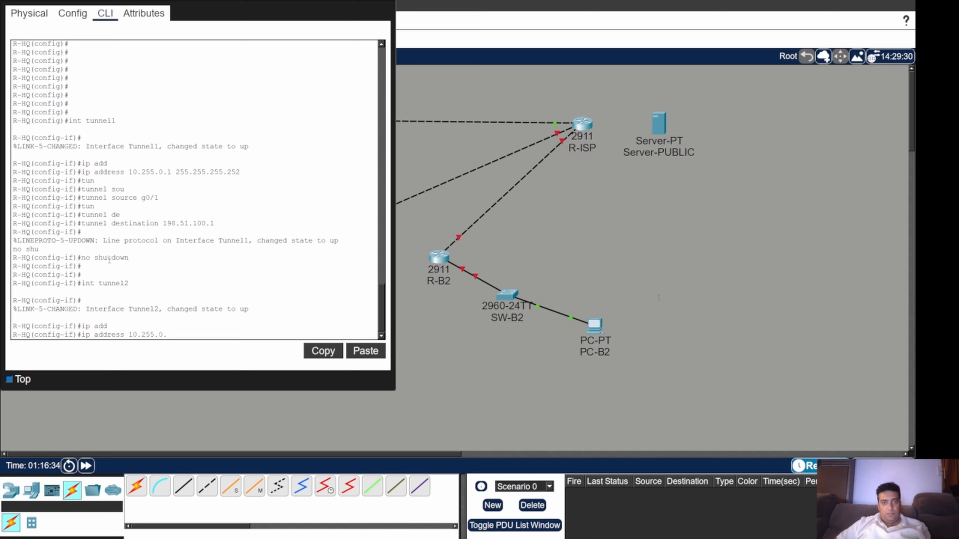
type("5 255.255.255.252")
key("Return")
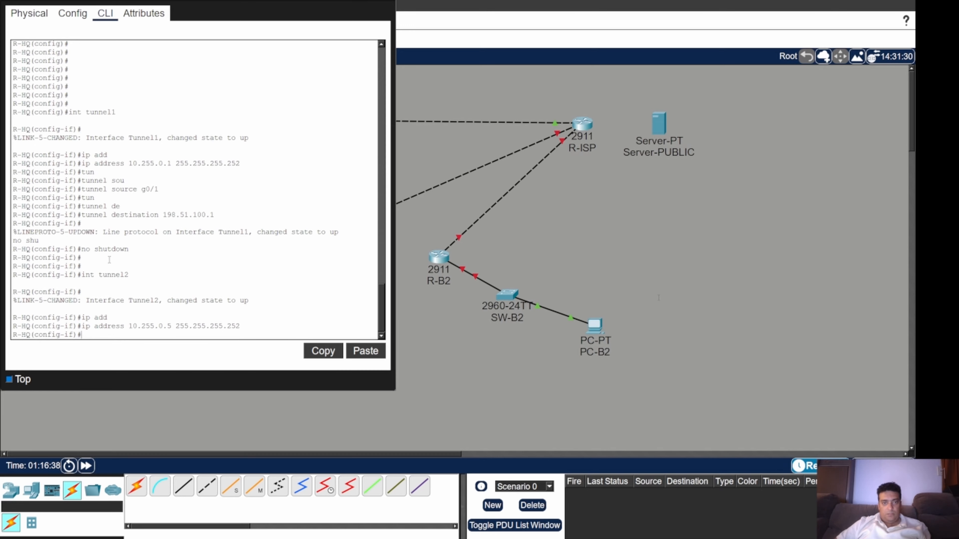
Set the tunnel source of tunnel2 on R-HQ to interface g0/1
type("tun")
key("Tab")
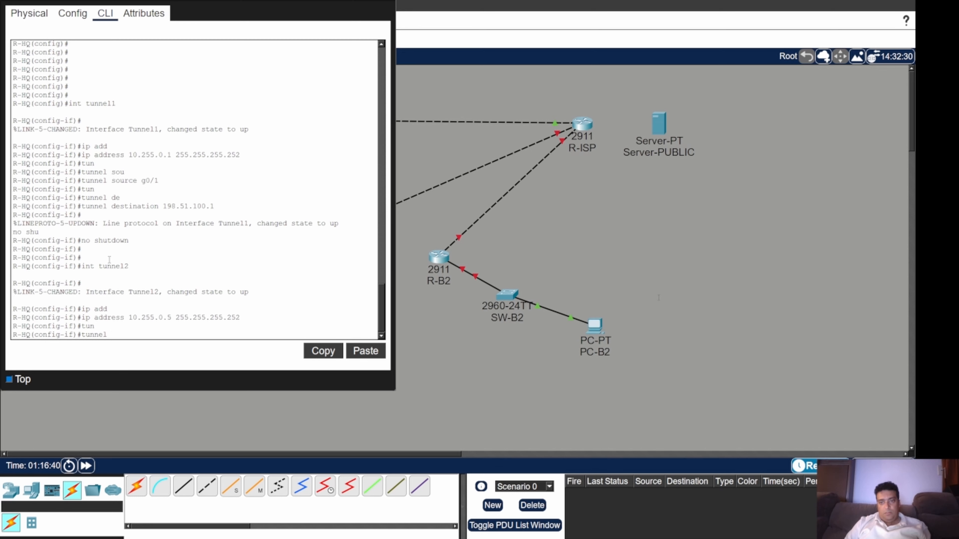
type("s")
key("Tab")
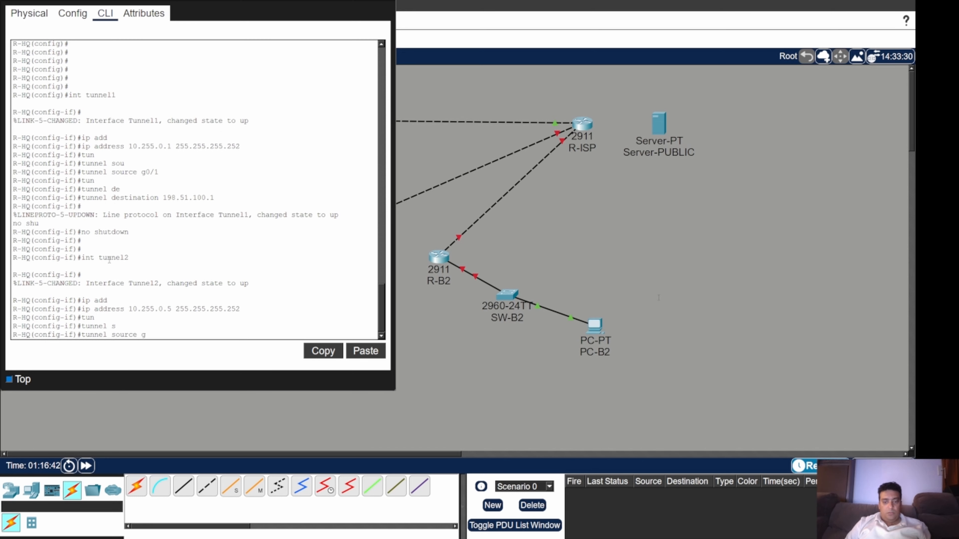
type("g0/1")
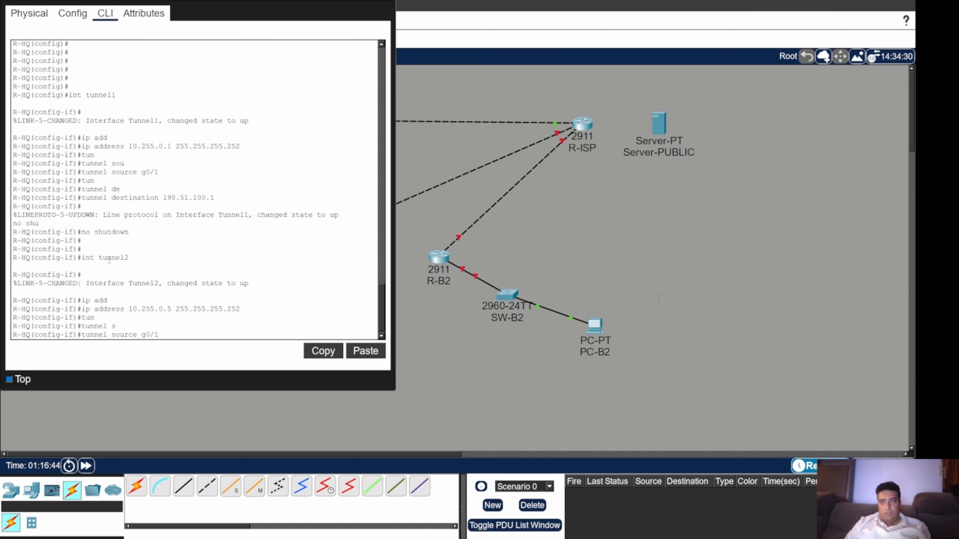
key("Return")
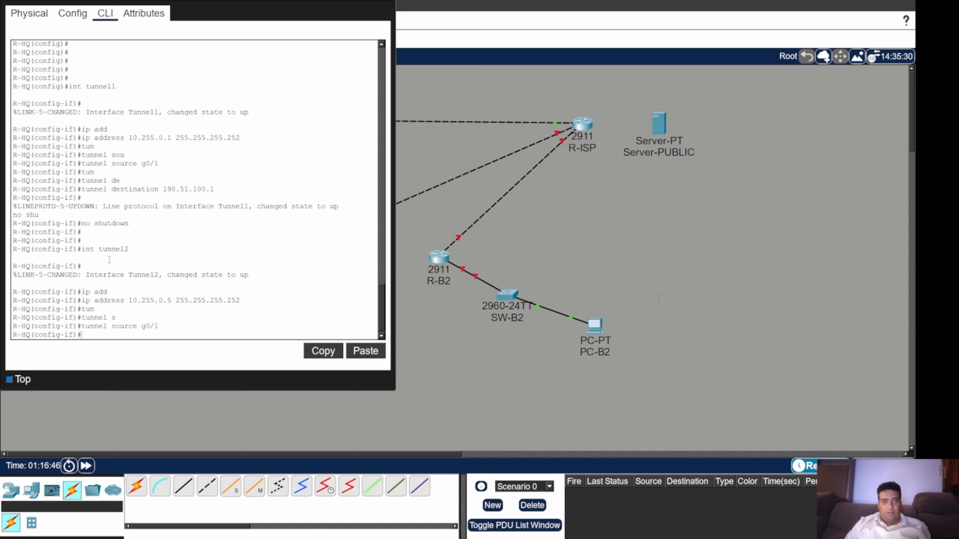
Set the tunnel destination of tunnel2 on R-HQ to 192.0.2.1
type("tun")
key("Tab")
type("de")
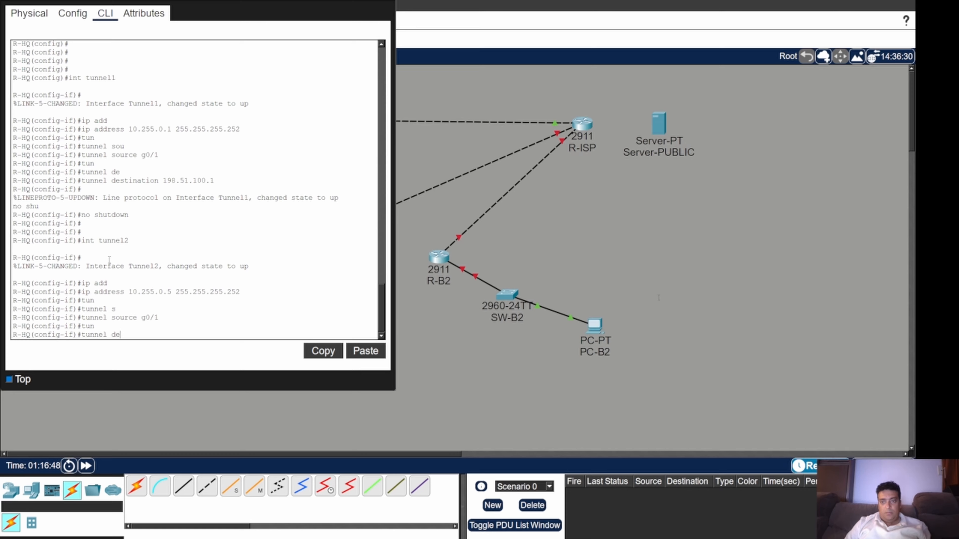
type("s")
key("Tab")
type("192.0")
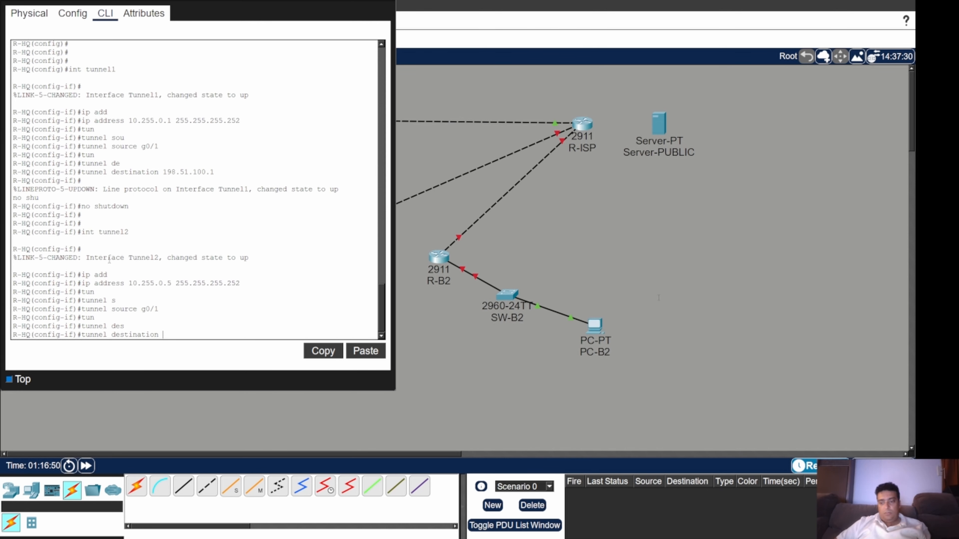
type(".2.1")
key("Return")
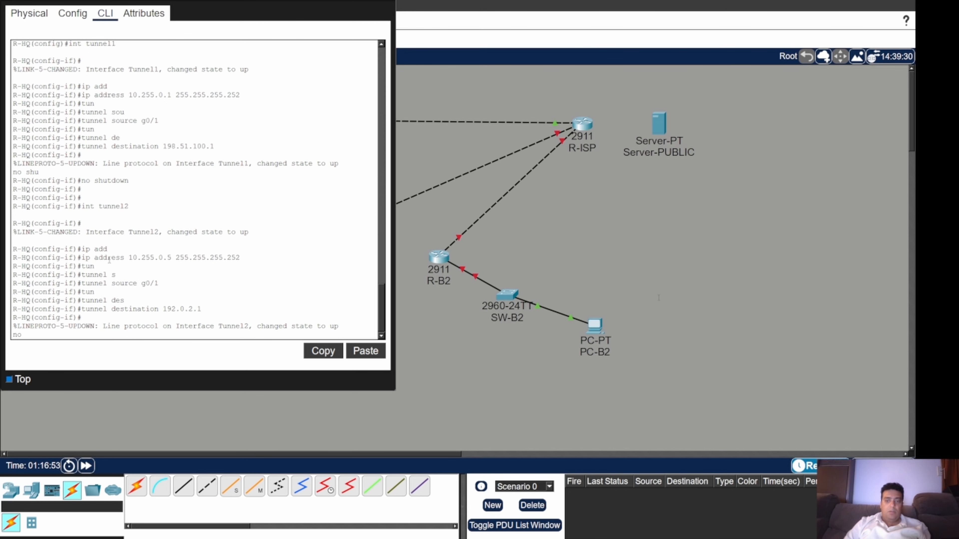
Enable the Tunnel2 interface on R-HQ with no shutdown and return to global configuration mode
type("no shu")
key("Tab")
key("Return")
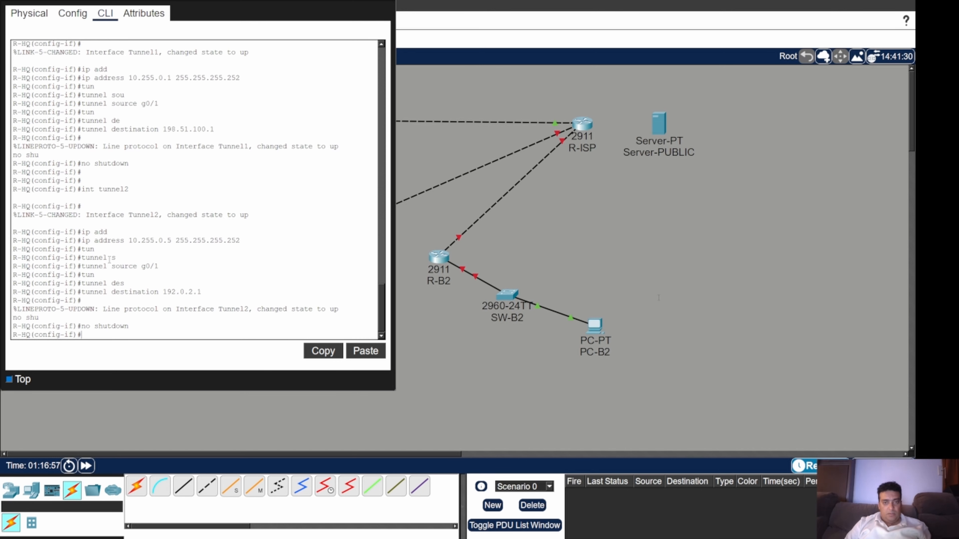
key("Return")
key("Return")
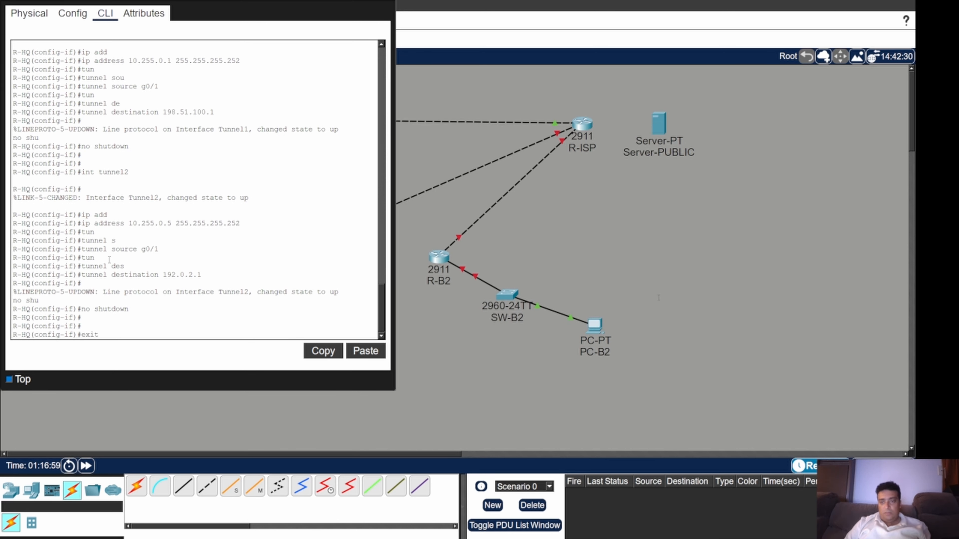
key("Return")
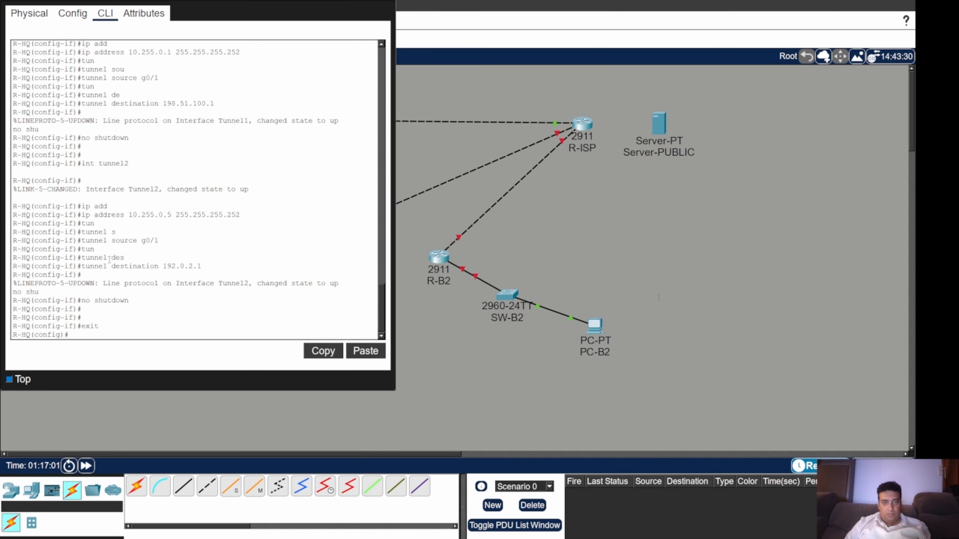
Try to add a static route on R-HQ to 10.1.0.0 with mask 255.255.255.0 through tunnel1
type("uip rou")
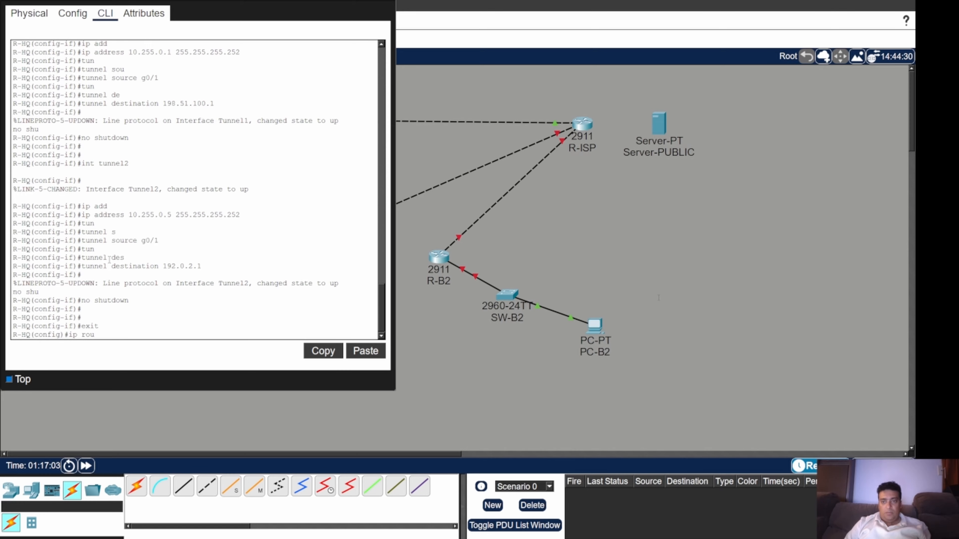
key("Tab")
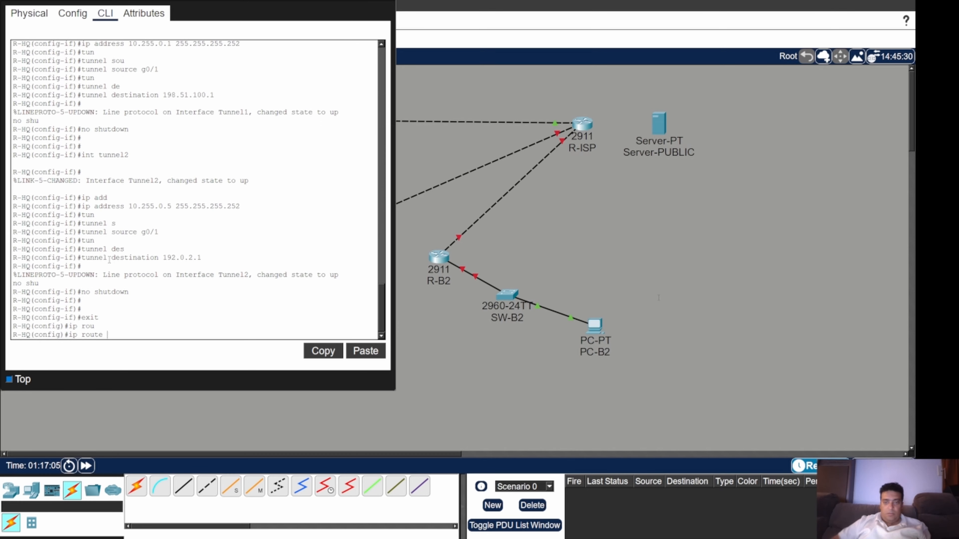
type("10.1.0.0.\\")
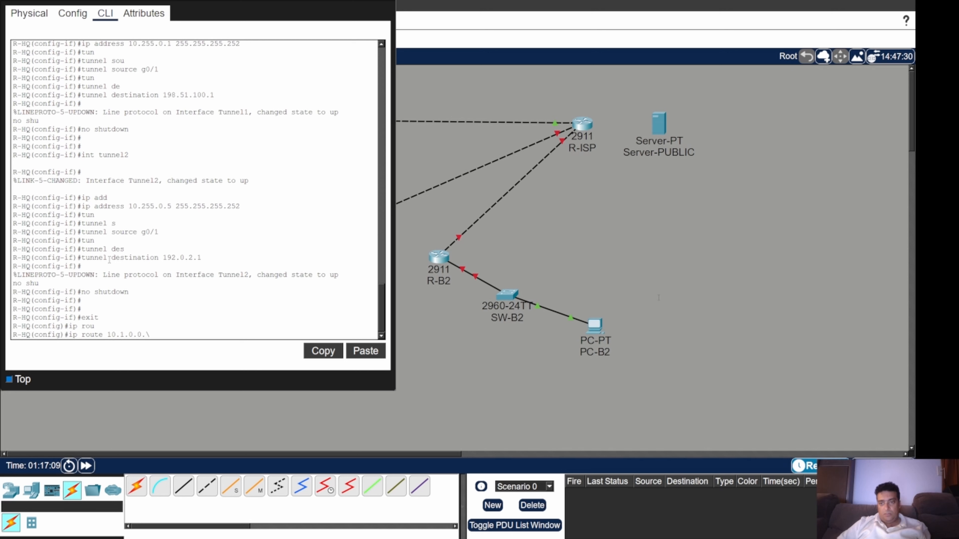
key("BackSpace")
type("255.2")
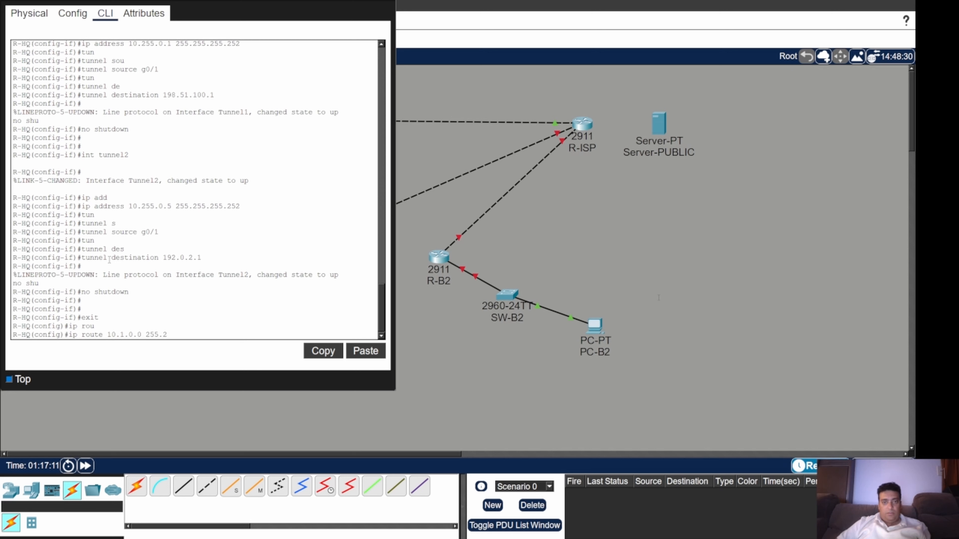
type("55.255.0")
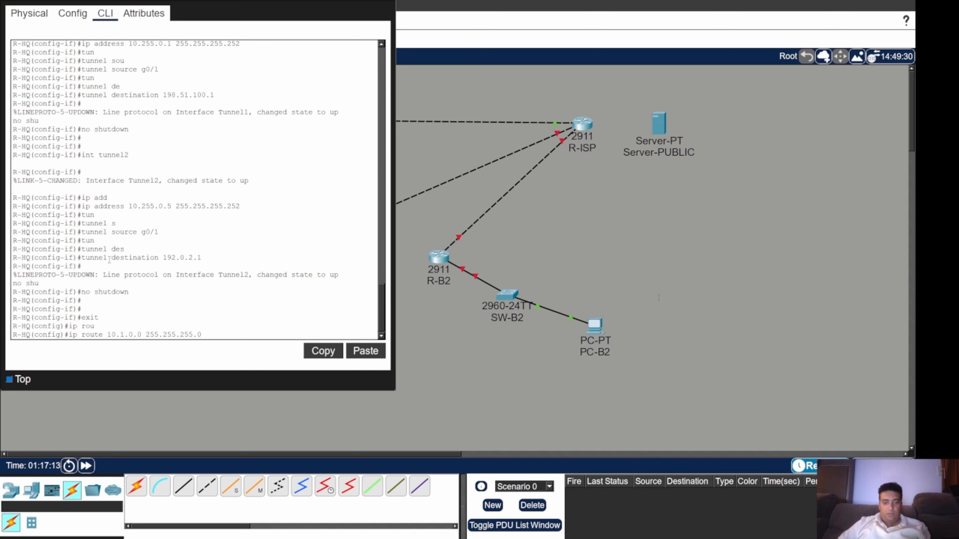
type(" tunnel1")
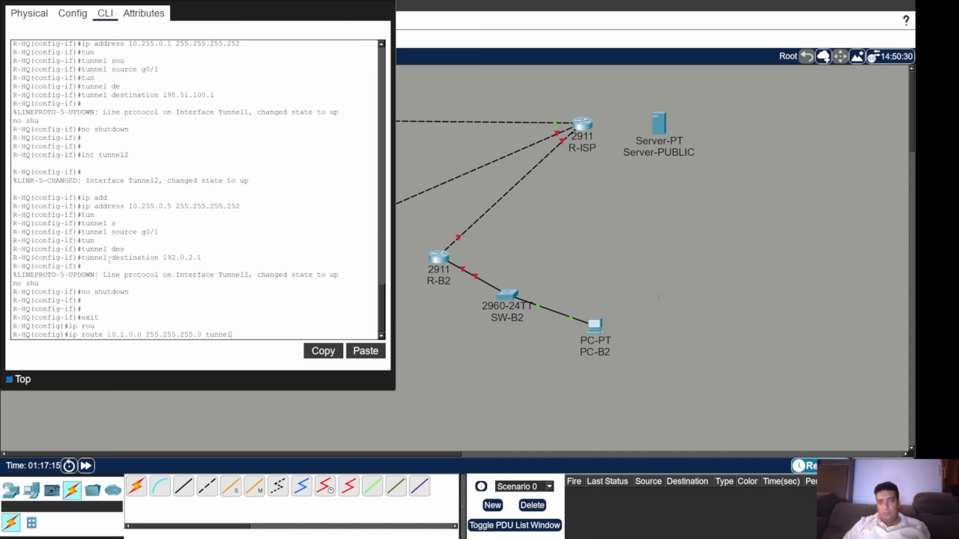
key("Return")
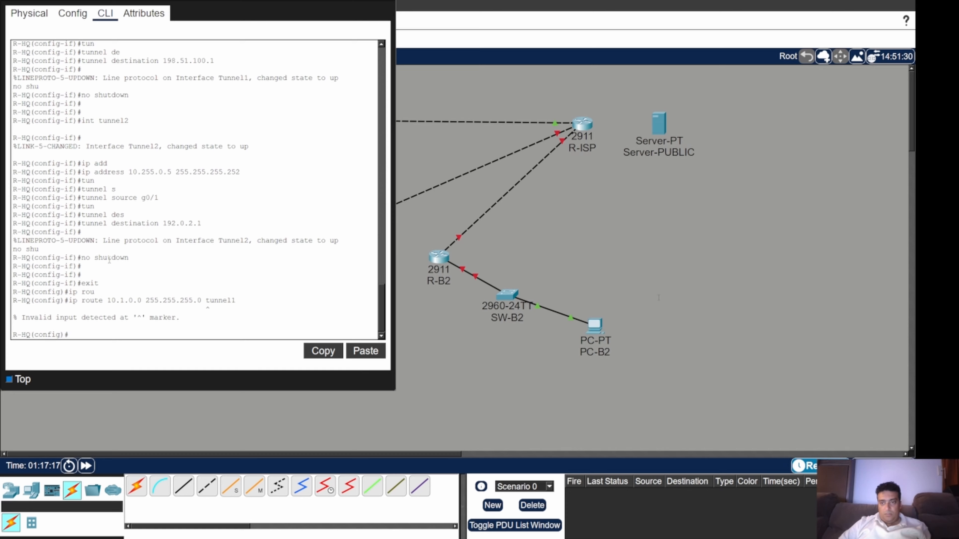
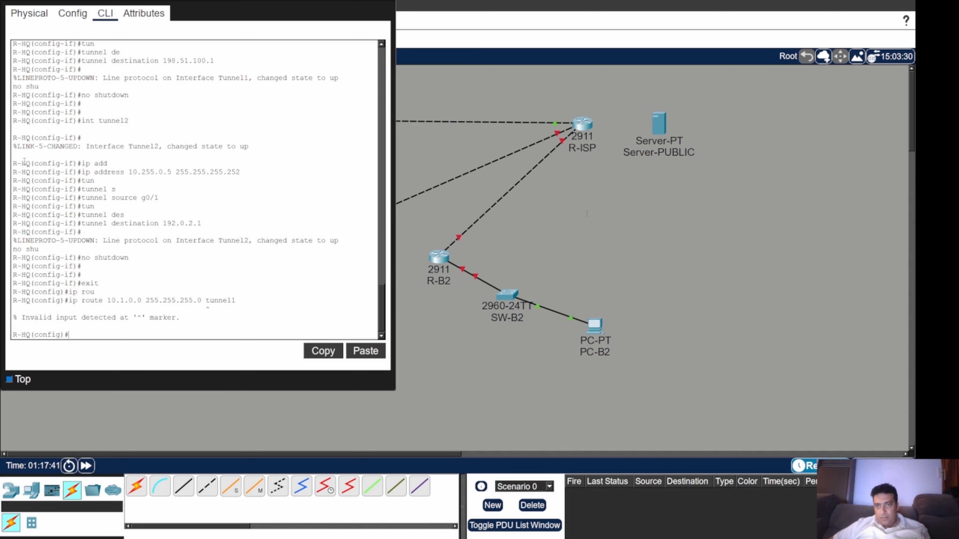
Review the earlier tunnel commands in the console and re-enter global configuration mode on R-HQ
scroll(115, 141, "up", 3)
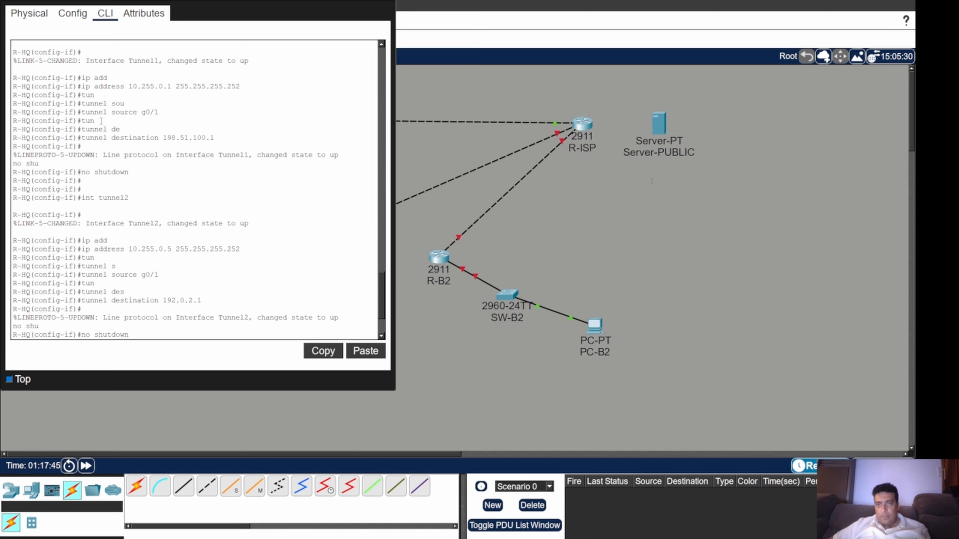
double_click(95, 104)
key("ctrl+c")
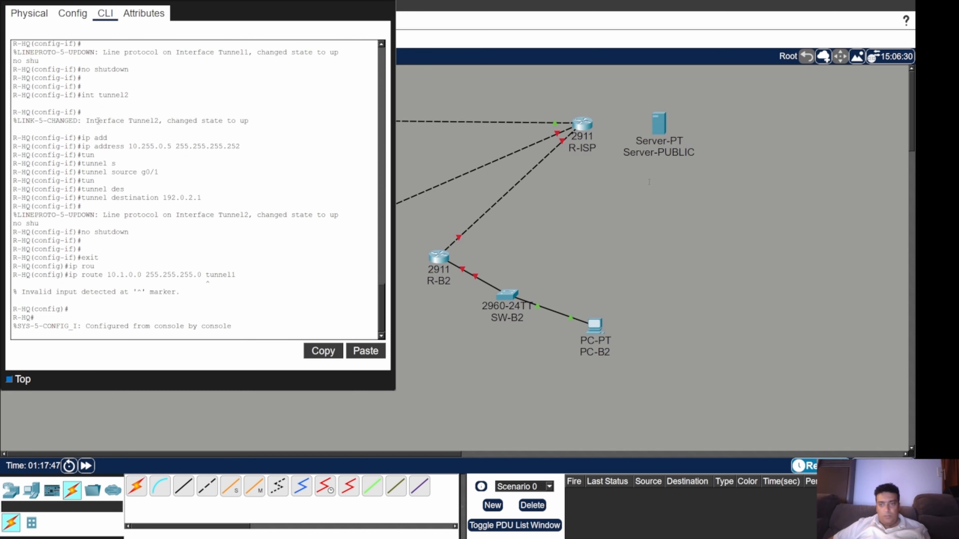
type("conf t")
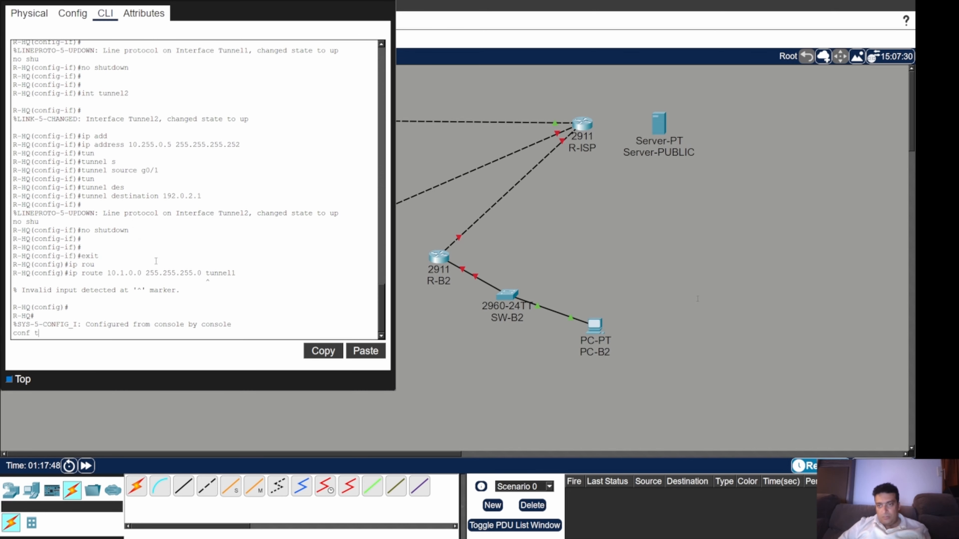
key("BackSpace")
key("BackSpace")
key("BackSpace")
key("BackSpace")
key("BackSpace")
key("BackSpace")
type("wr")
key("BackSpace")
key("BackSpace")
key("Return")
type("con")
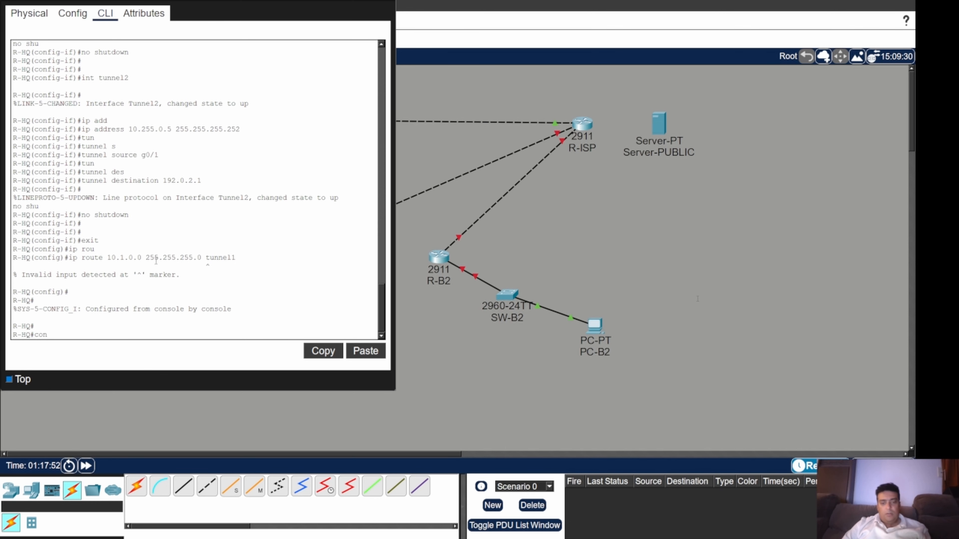
type("f t")
key("Return")
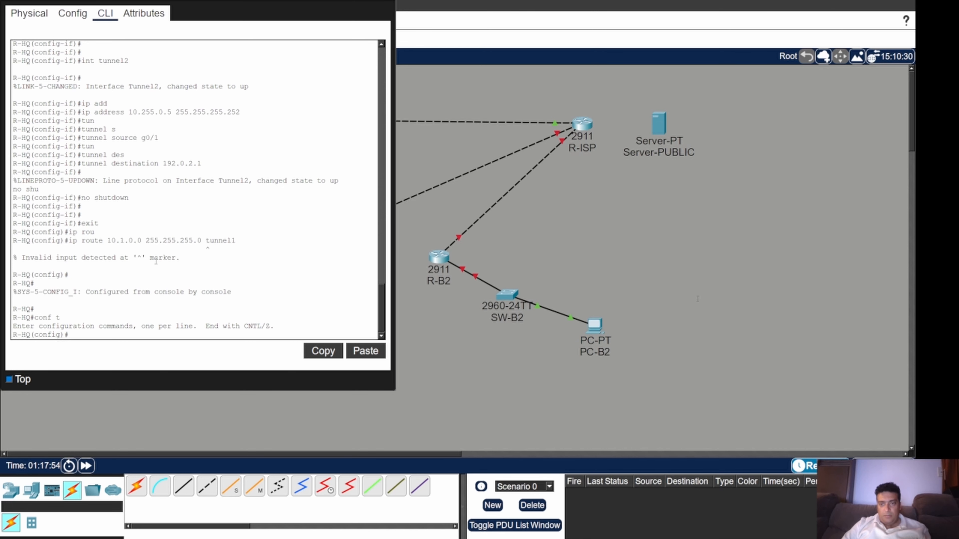
Try again to route 10.1.0.0 255.255.255.0 through tunnel1, submitting the same static route command twice
type("ip rout")
key("BackSpace")
type("route")
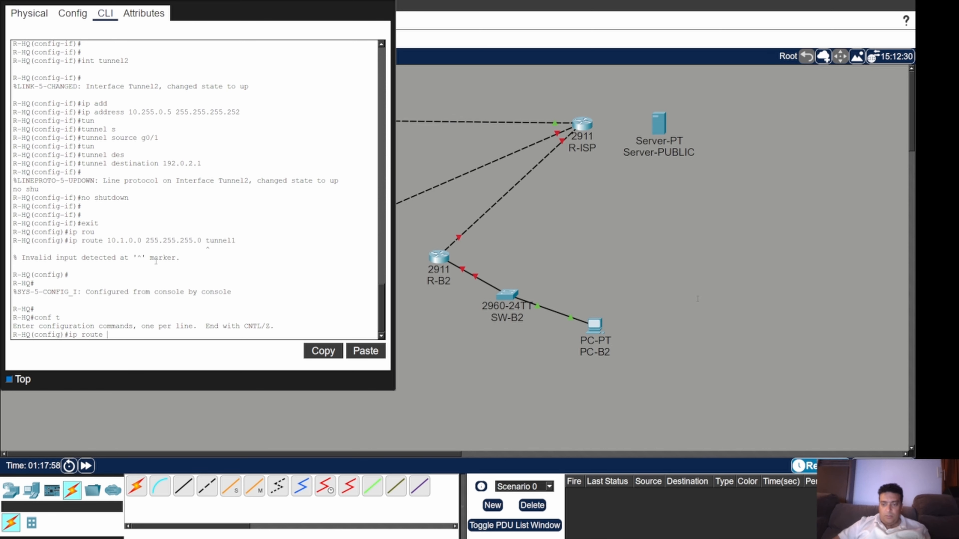
type(" 10.1.0.")
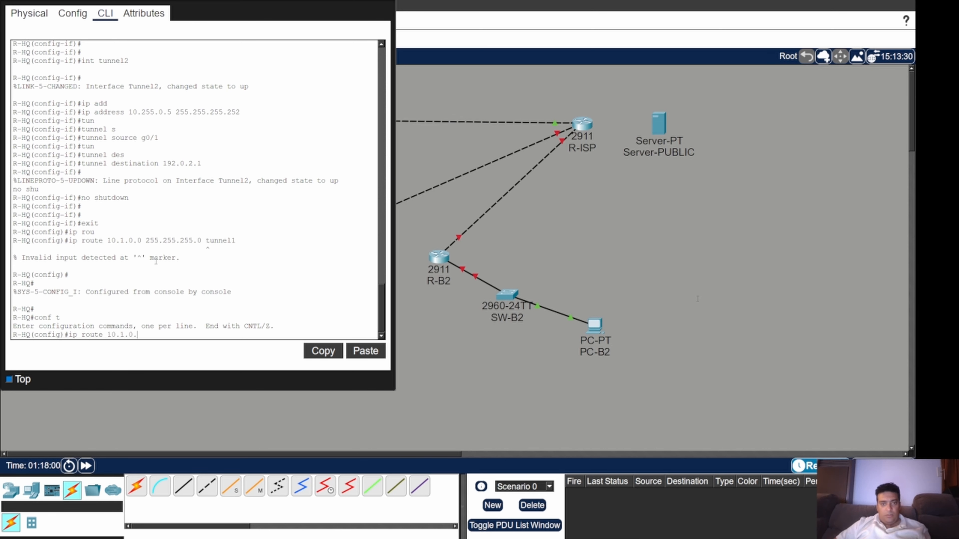
type("0 255.2")
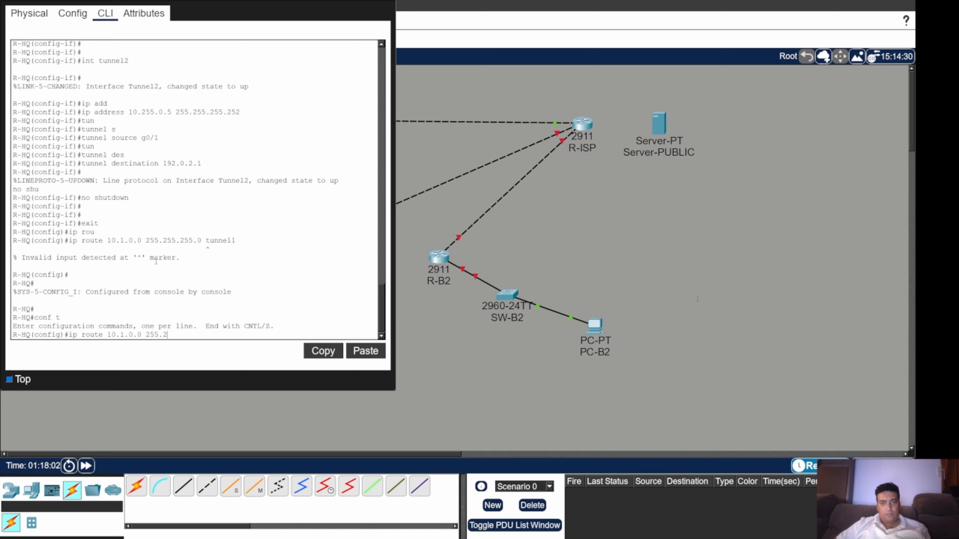
type("55.255.")
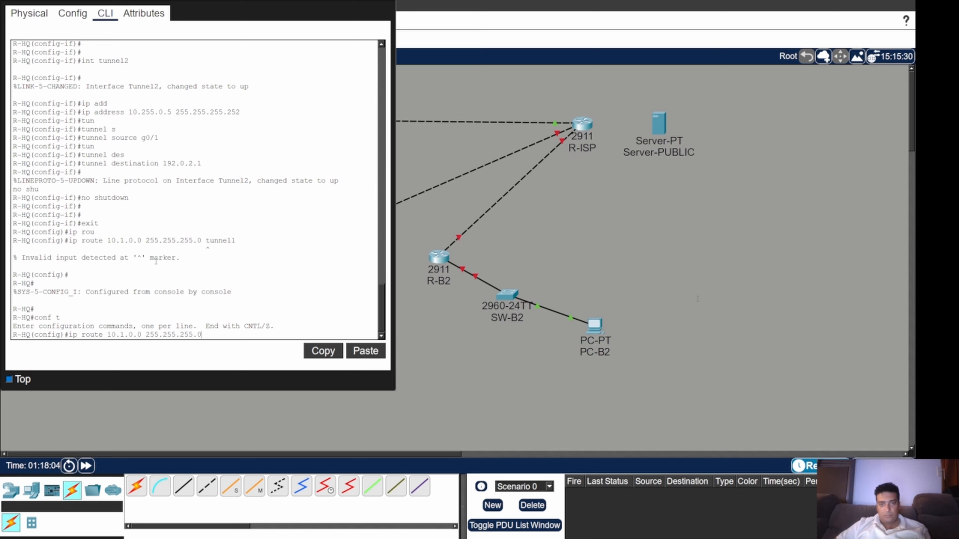
type("0")
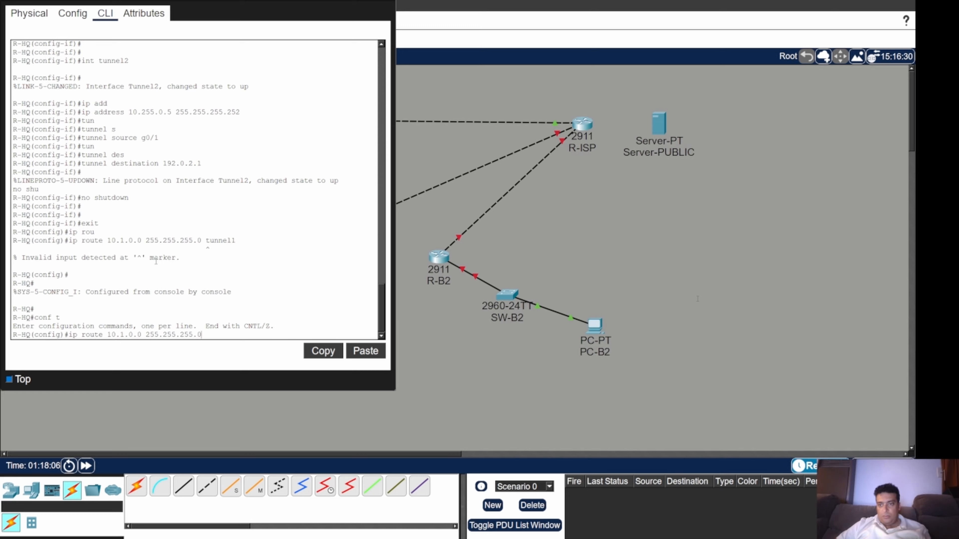
type(" t")
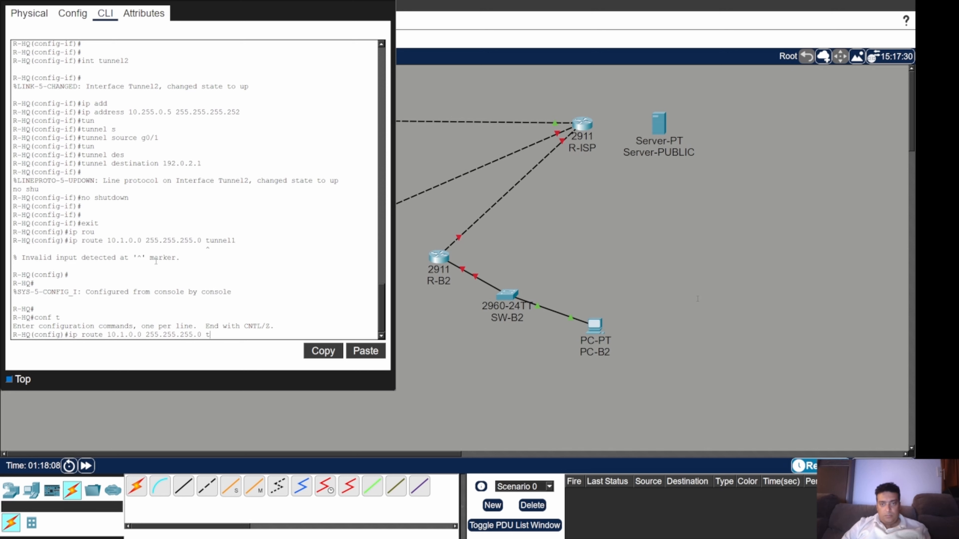
type("unnel1")
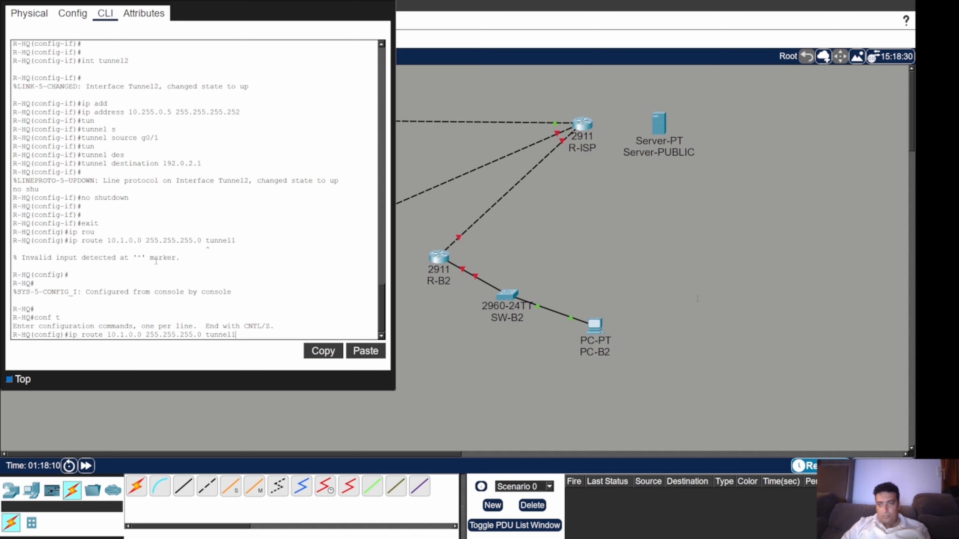
key("Return")
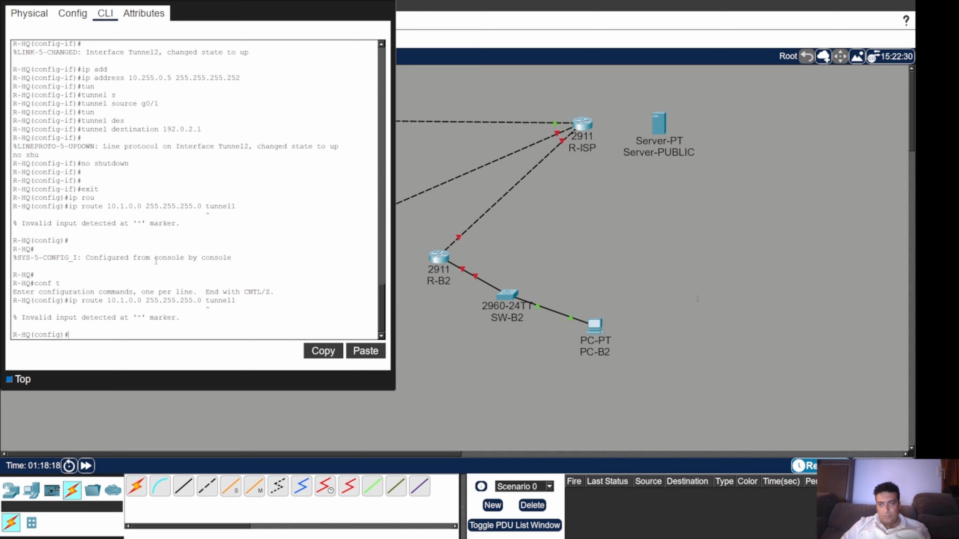
key("Up")
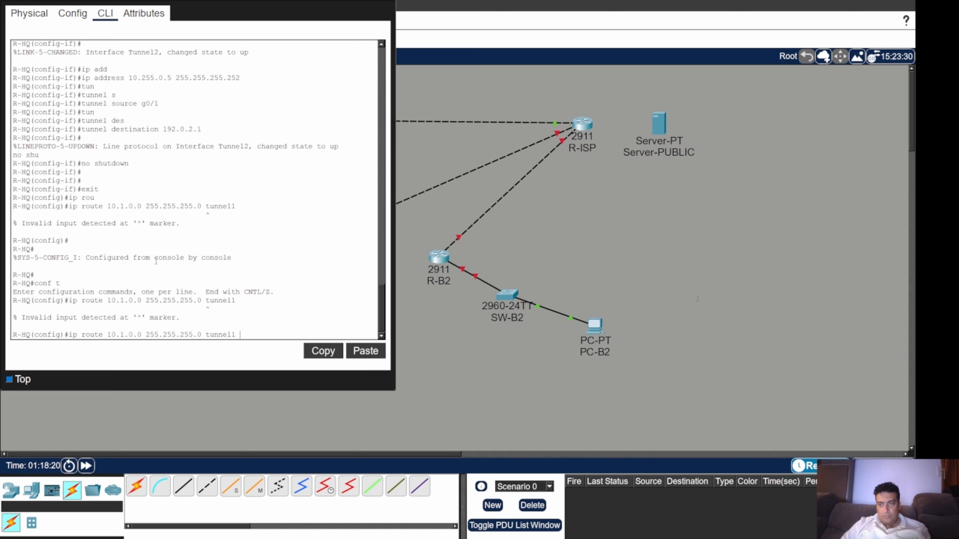
key("Return")
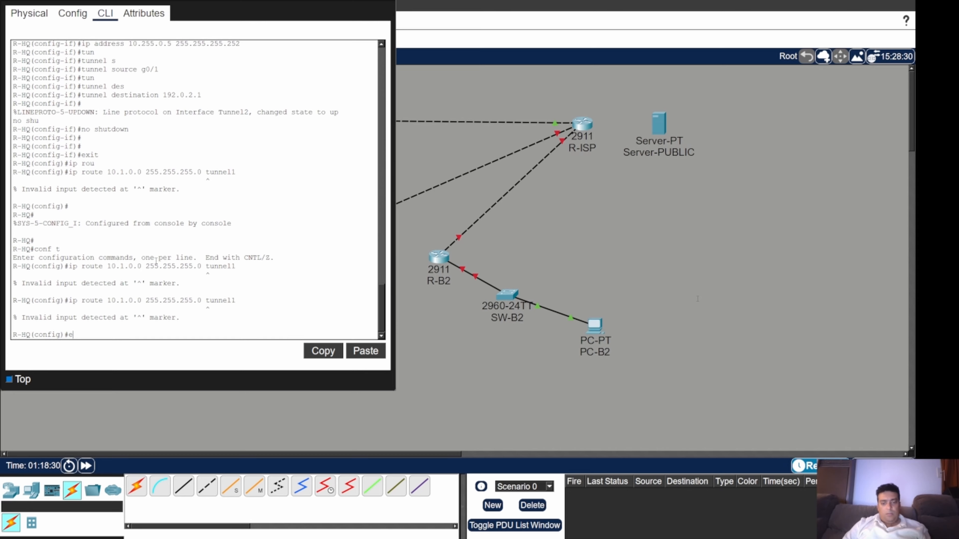
Leave configuration mode and show the brief IP interface summary of R-HQ to check the tunnel names
type("exit")
key("Return")
key("Return")
key("Return")
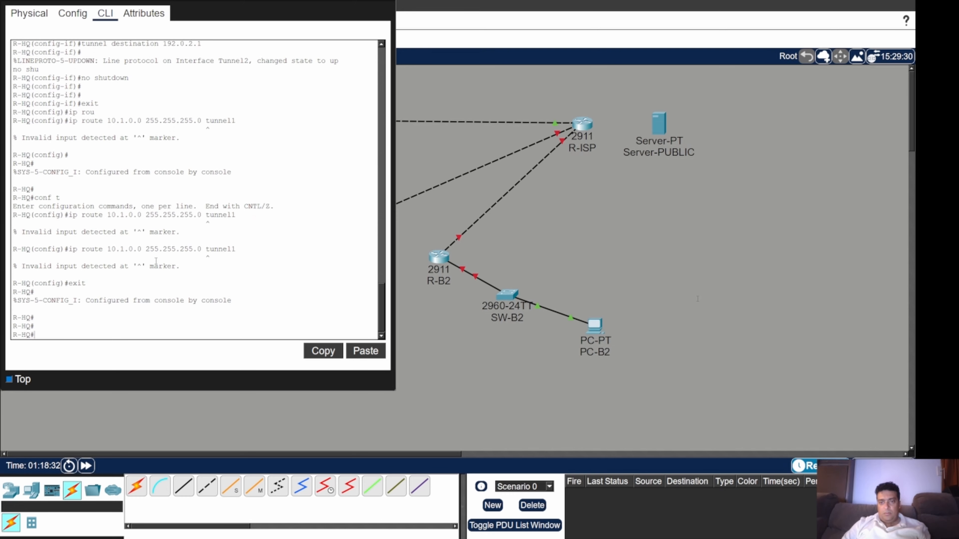
type("show ")
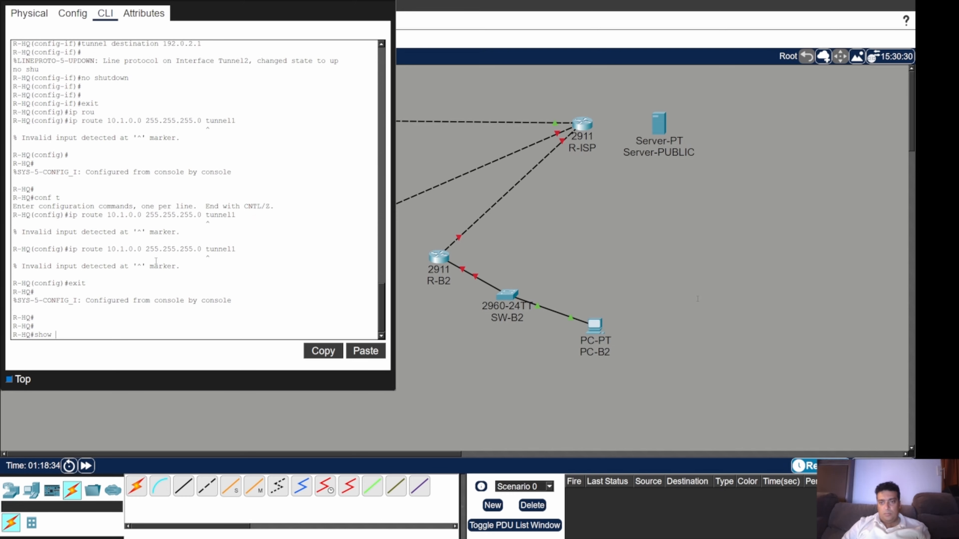
type("ip int br")
key("Return")
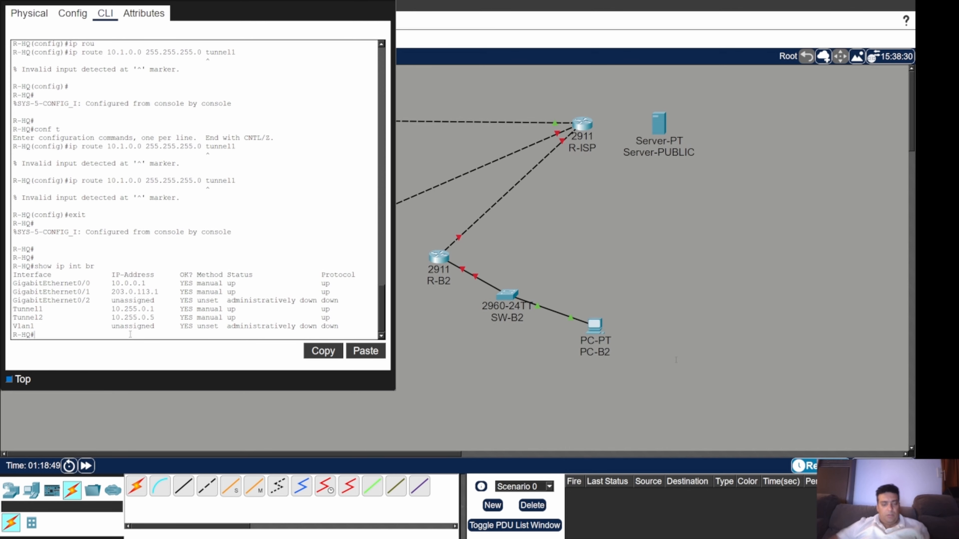
Try the static route to 10.1.0.0 255.255.255.0 from global configuration mode with the interface capitalized as Tunnel1
type("conf t")
key("Return")
key("Up")
key("Up")
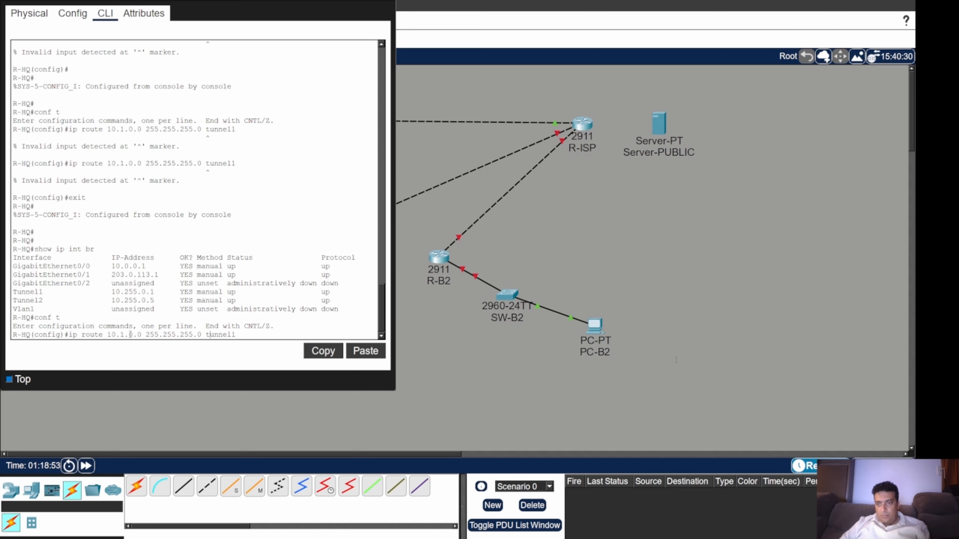
key("BackSpace")
type("T")
key("Return")
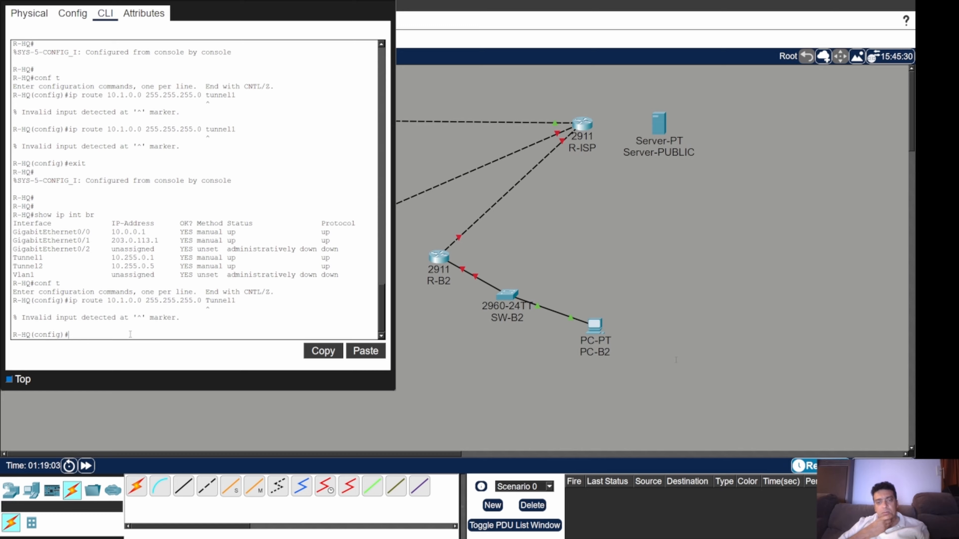
Leave configuration mode, show R-HQ's IP routing table and highlight the directly connected 10.255.0.0/30 route on Tunnel1
type("exit")
key("Return")
key("Return")
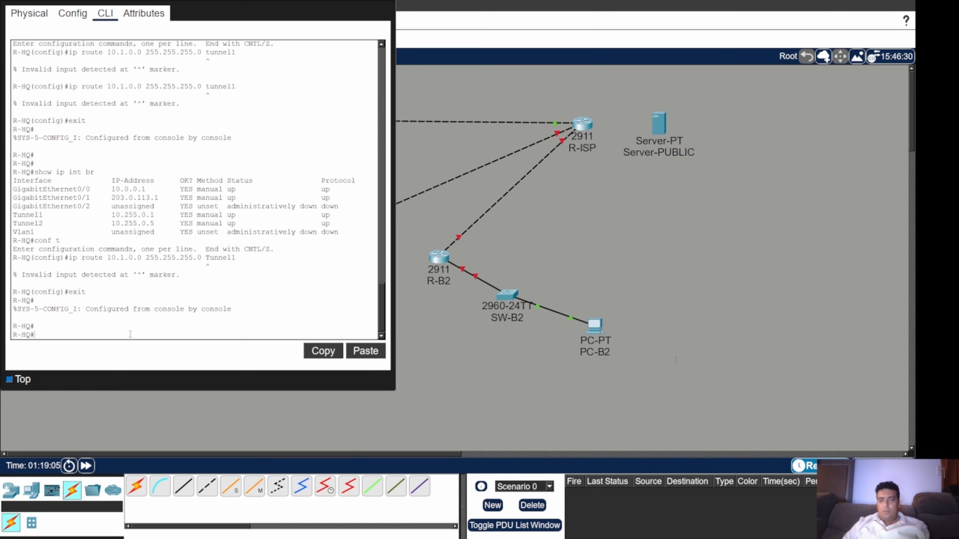
type("sh ip route")
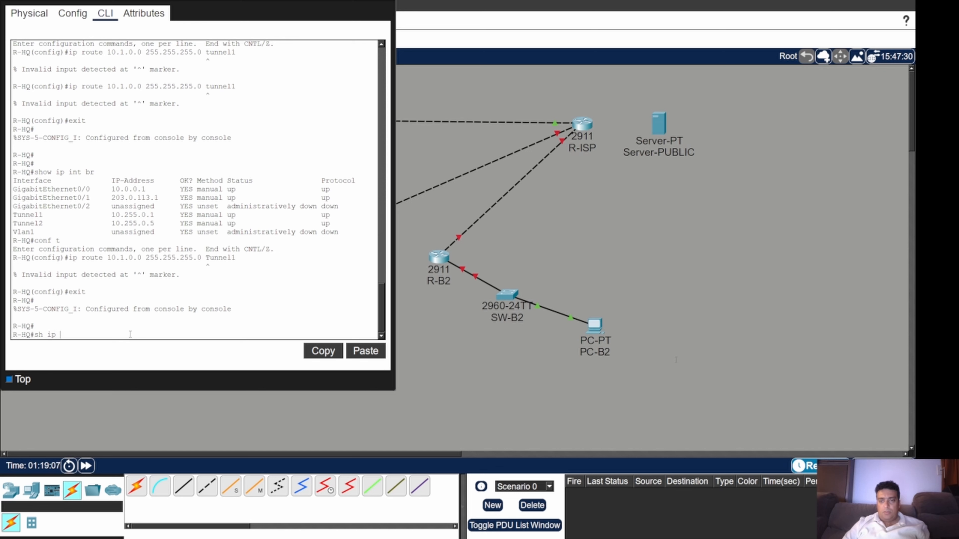
key("Return")
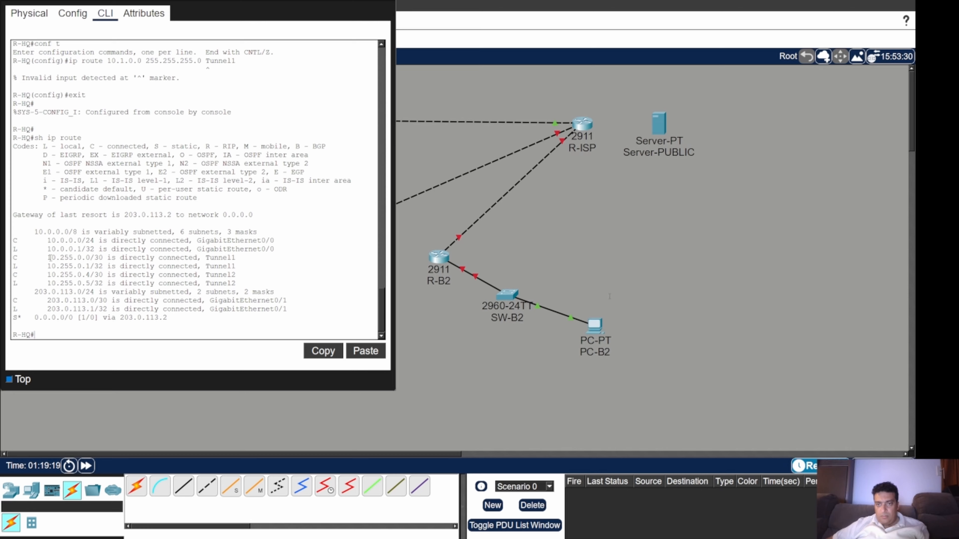
left_click_drag(50, 258, 238, 257)
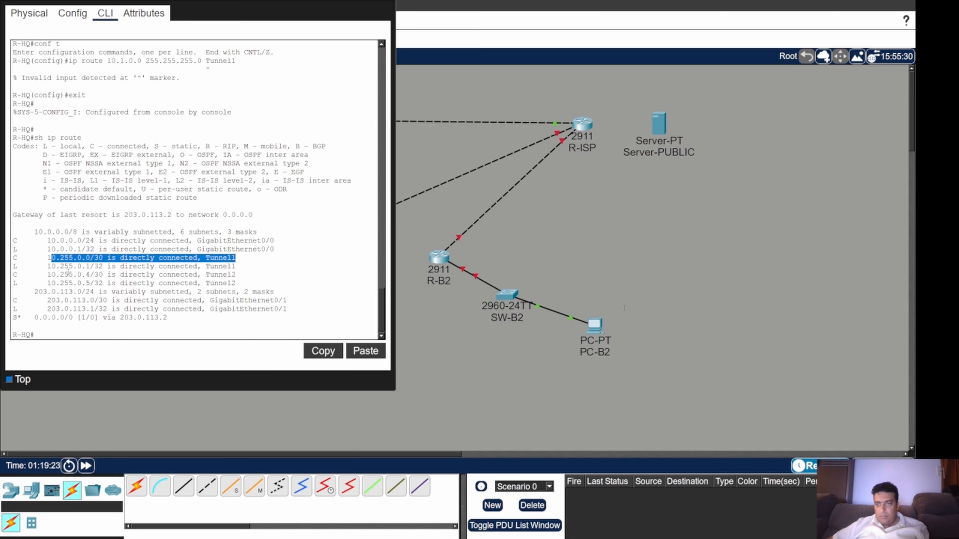
Highlight the 10.255.0.1/32 Tunnel1 route and the 10.255.0.4/30 Tunnel2 route in R-HQ's routing table, then clear the highlight
left_click_drag(48, 266, 237, 266)
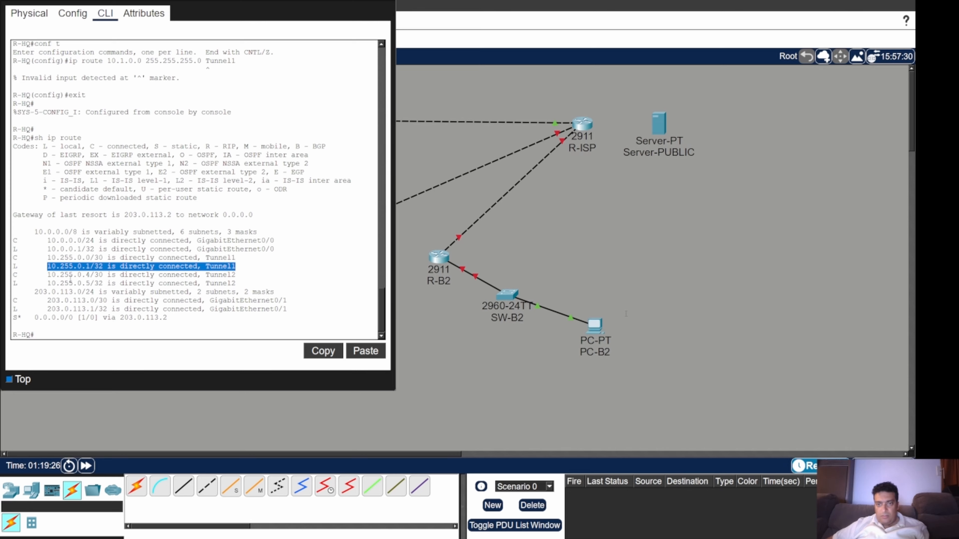
left_click_drag(48, 275, 236, 275)
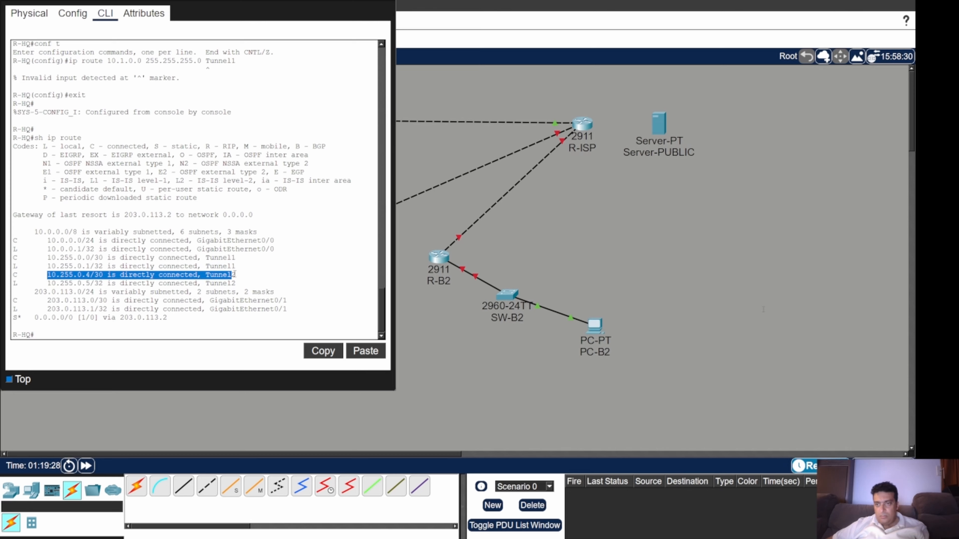
left_click(127, 321)
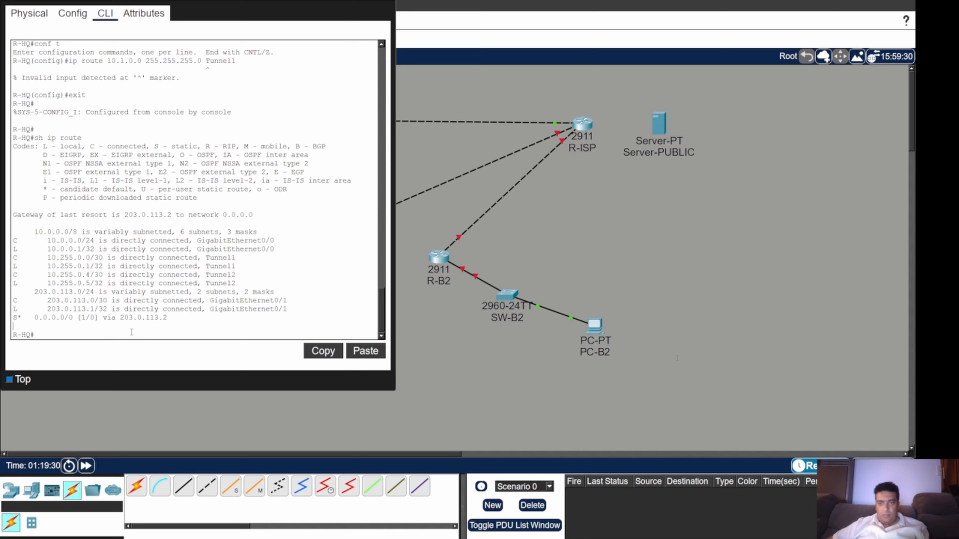
Save R-HQ's running configuration with the wr command
type("wr")
key("Return")
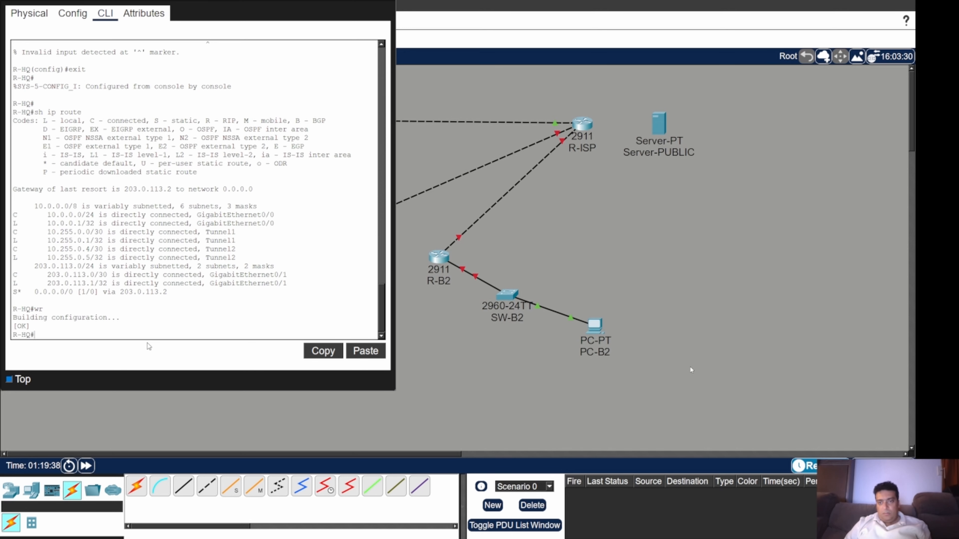
key("Return")
key("Return")
key("Return")
key("Return")
Show the brief IP interface summary of R-HQ to check both tunnels
type("sh ip")
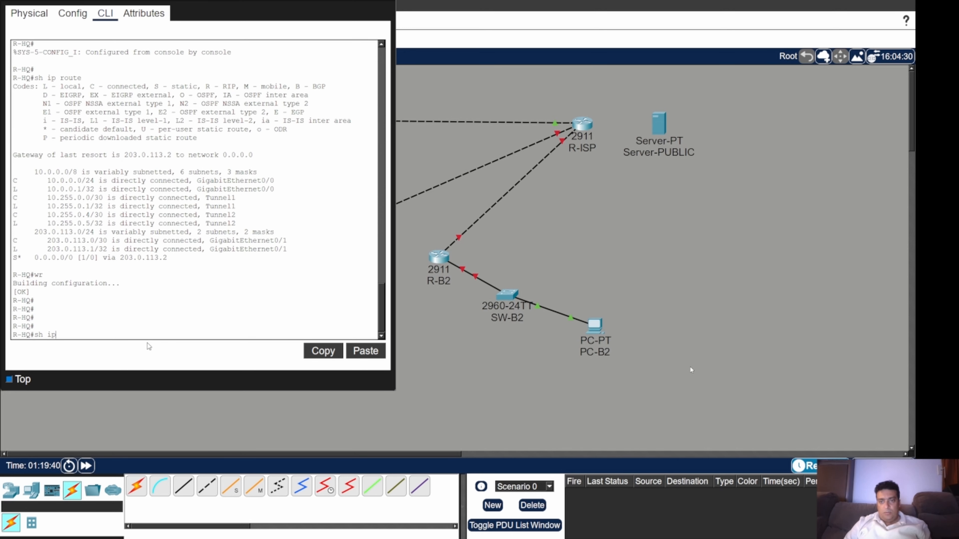
type(" int br")
key("Return")
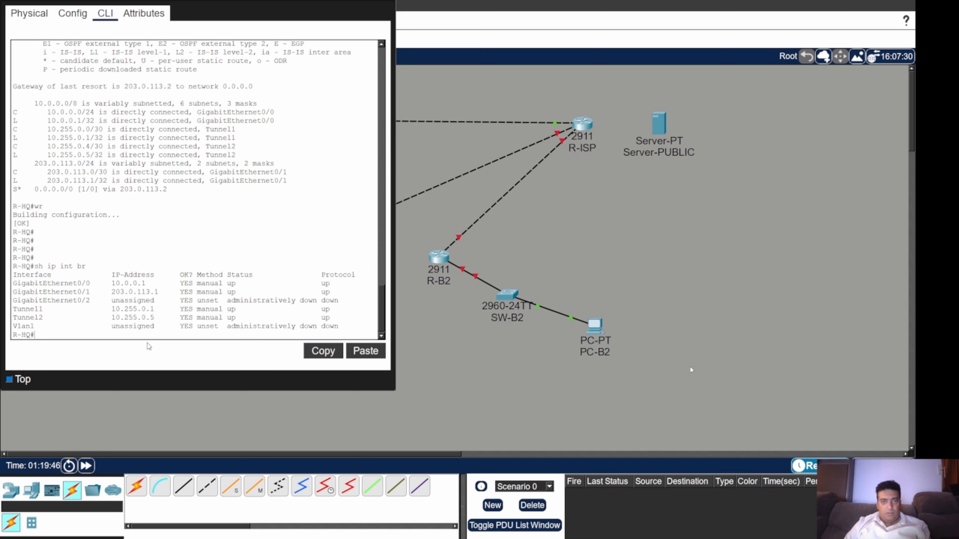
key("Return")
key("Return")
key("Return")
Show the interface details of Tunnel1 on R-HQ and highlight its status text
type("sh i")
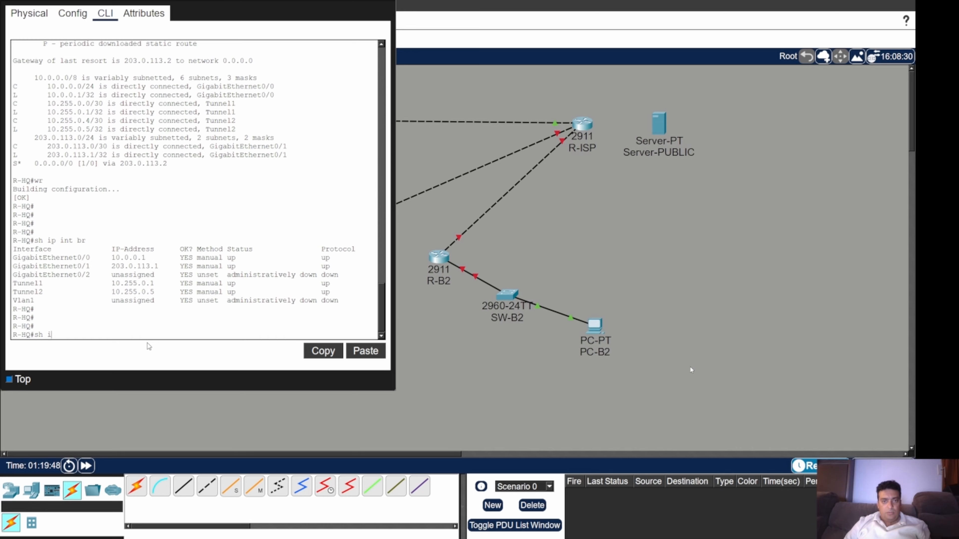
type("nt tun")
key("Tab")
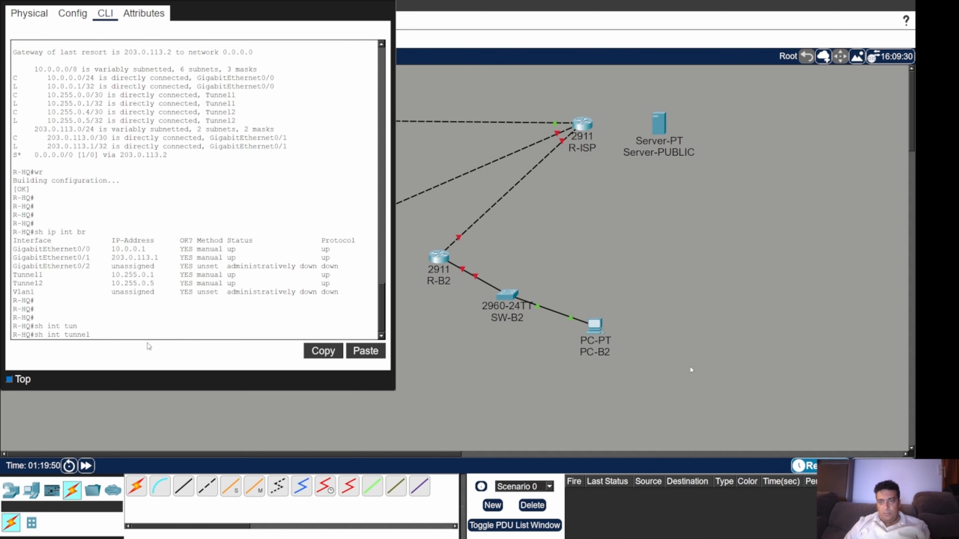
key("Return")
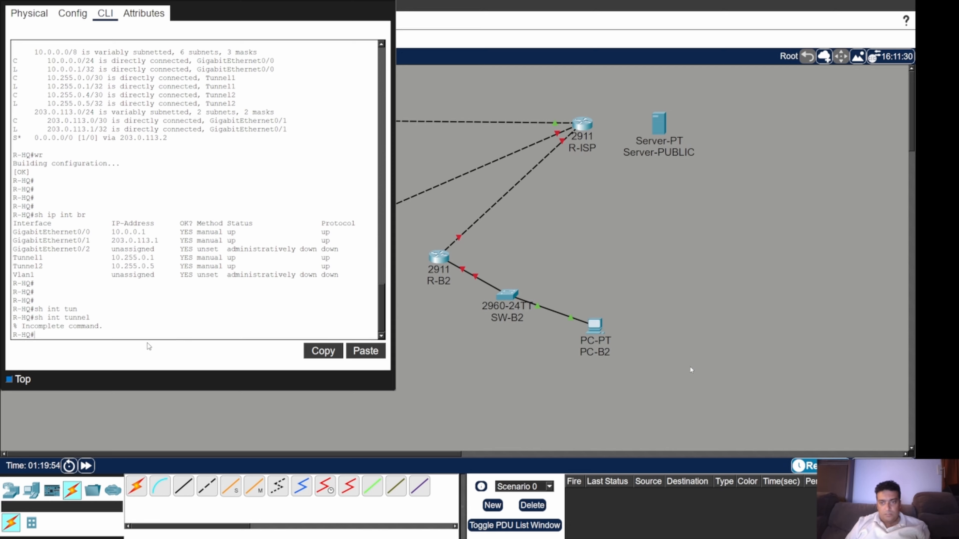
key("Up")
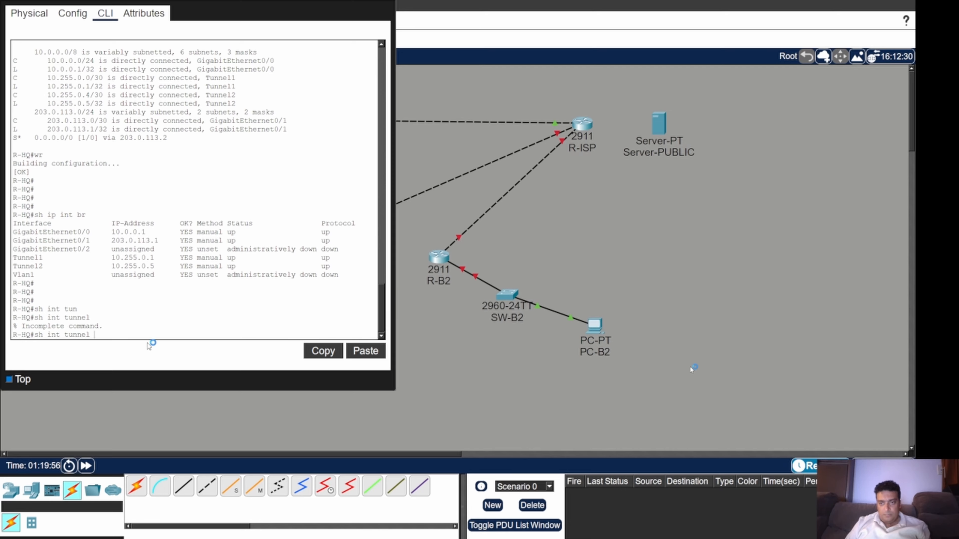
type("1")
key("Return")
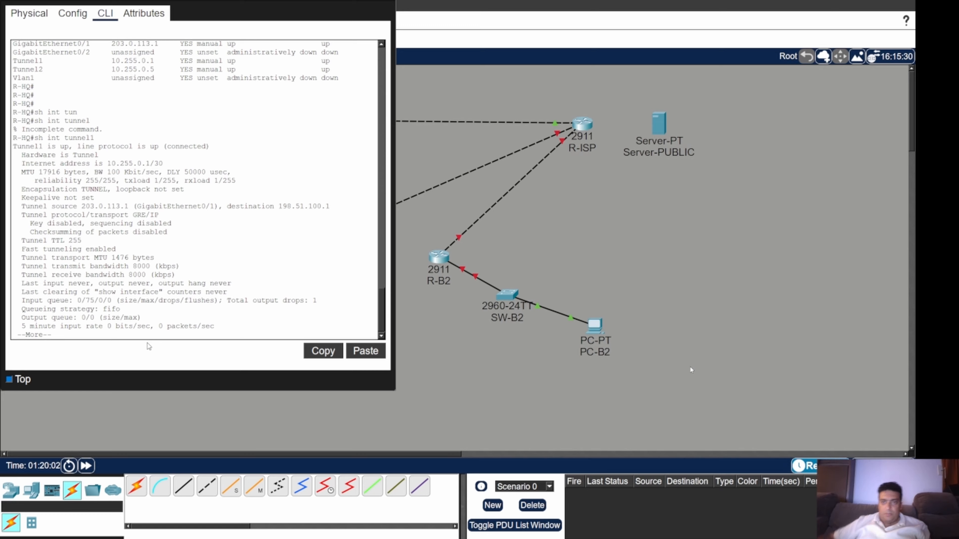
left_click_drag(13, 147, 69, 147)
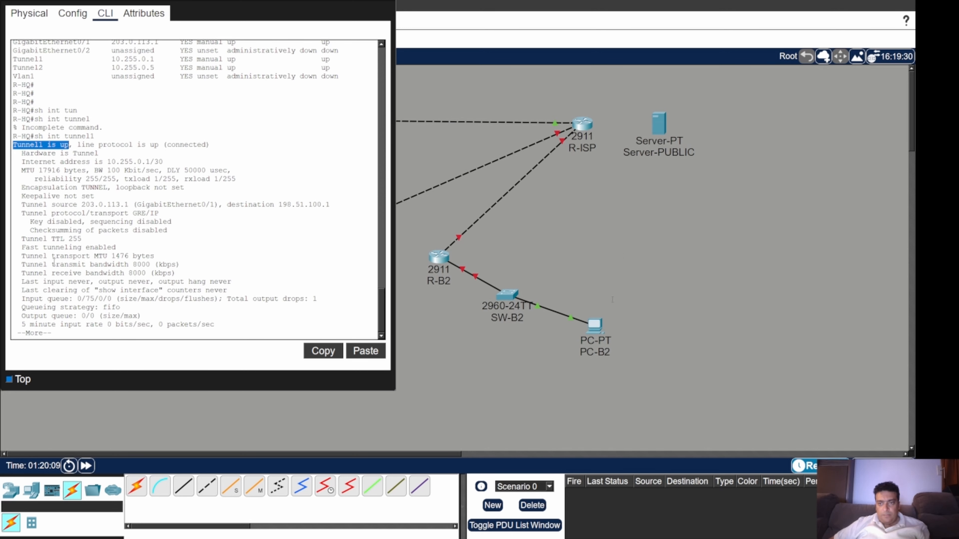
Advance through the remaining Tunnel1 details until the command prompt returns
key("Return")
key("Return")
key("Return")
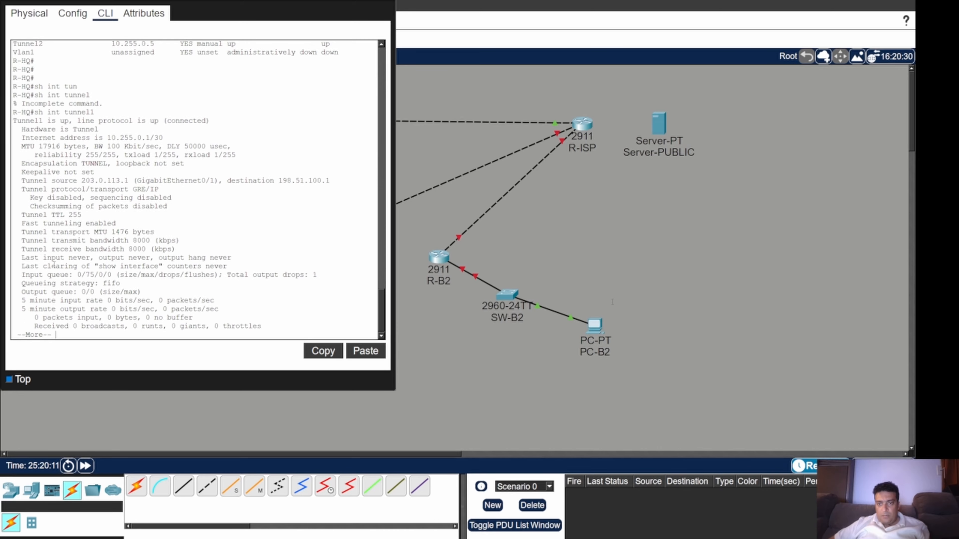
key("Return")
key("Return")
key("Return")
key("Return")
key("Return")
key("Return")
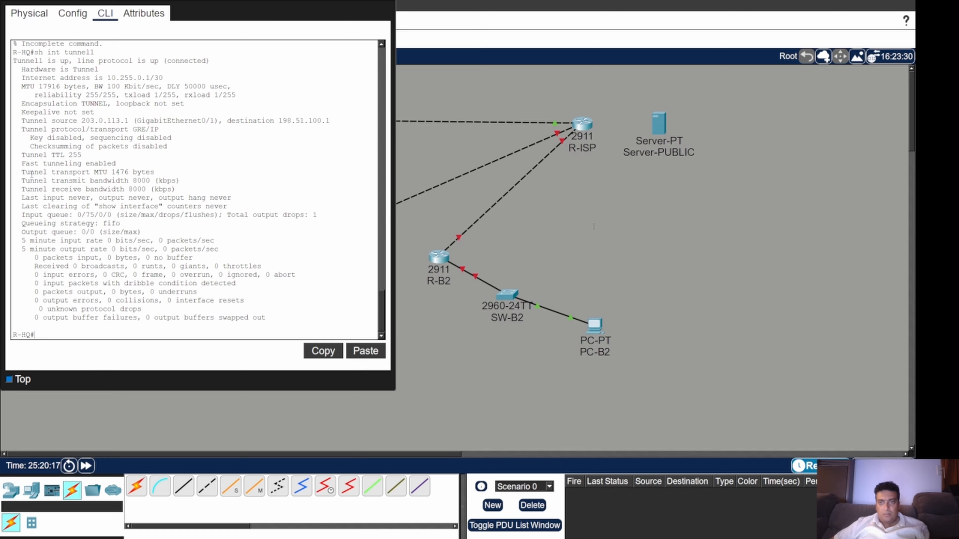
Show the interface details of Tunnel2 on R-HQ, highlight its status text and advance to the end of the output
type("sh int tunnel2")
key("Return")
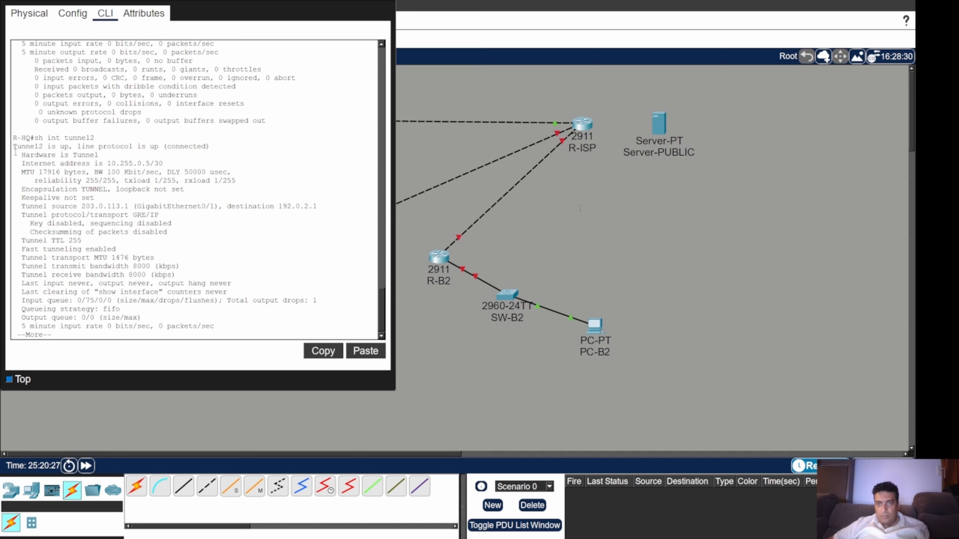
left_click_drag(14, 147, 71, 147)
key("space")
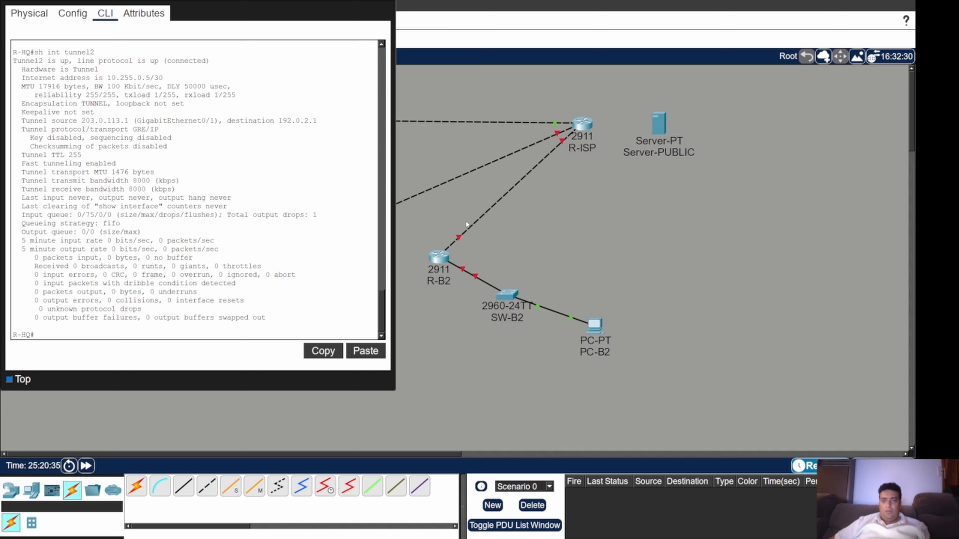
Save R-HQ's configuration again and return to the network topology
type("wr")
key("Return")
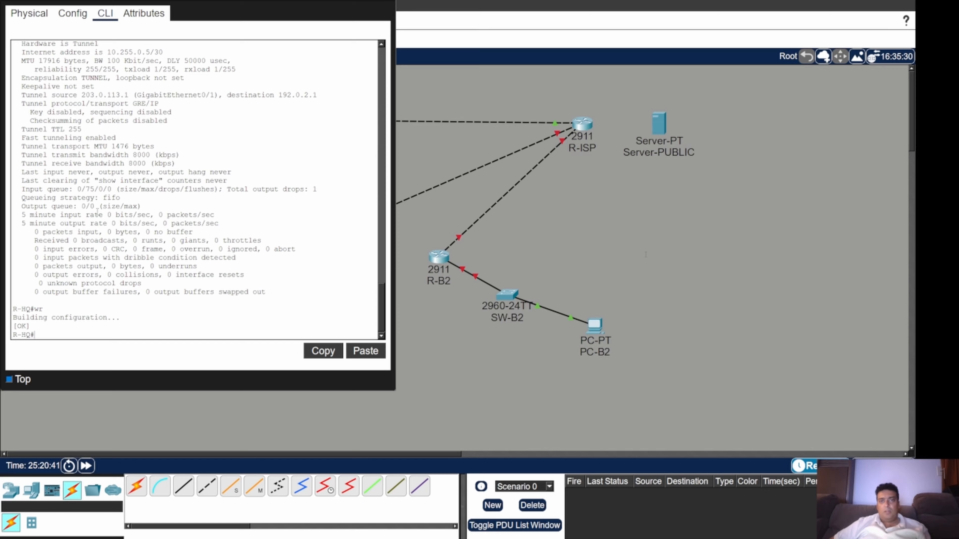
left_click(887, 73)
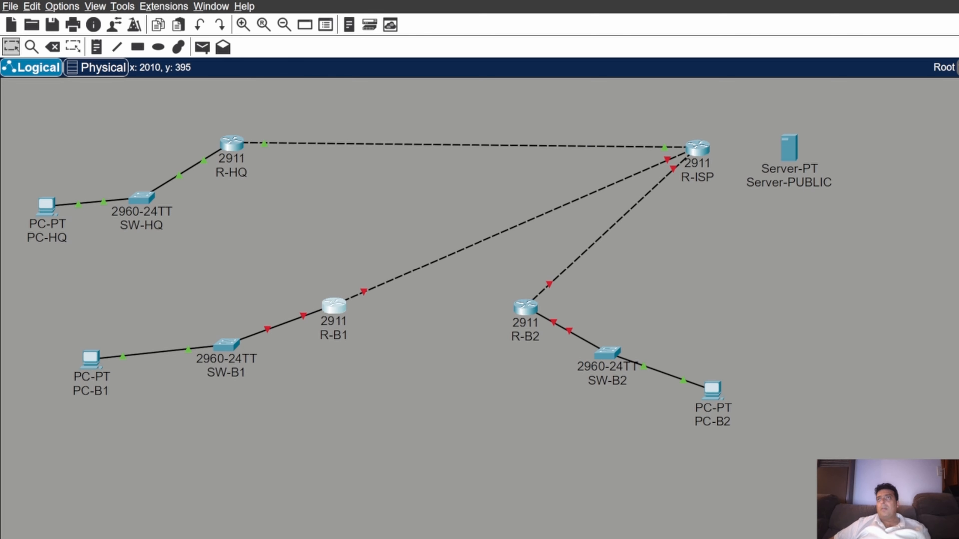
Open the command line of router R-B1 and decline the initial configuration dialog
left_click(334, 306)
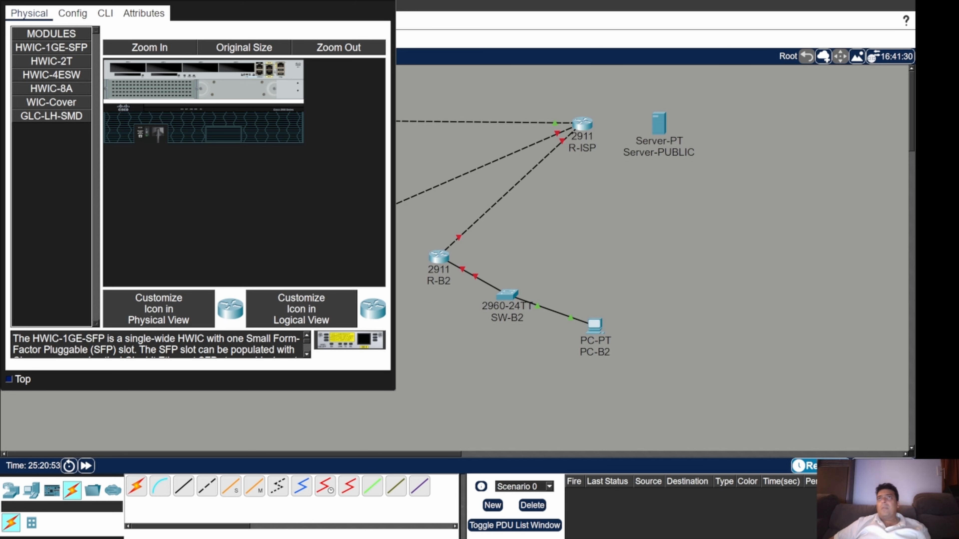
left_click(105, 14)
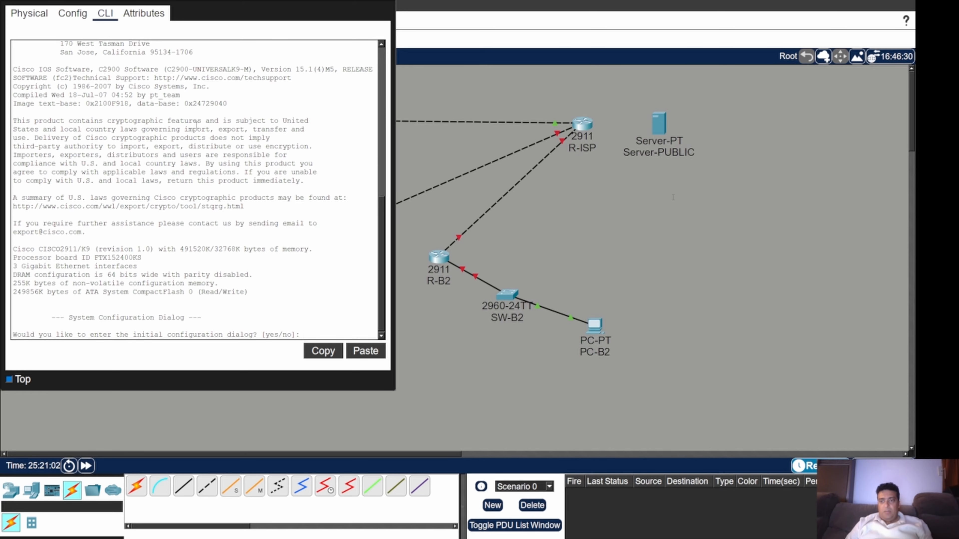
key("Return")
key("Return")
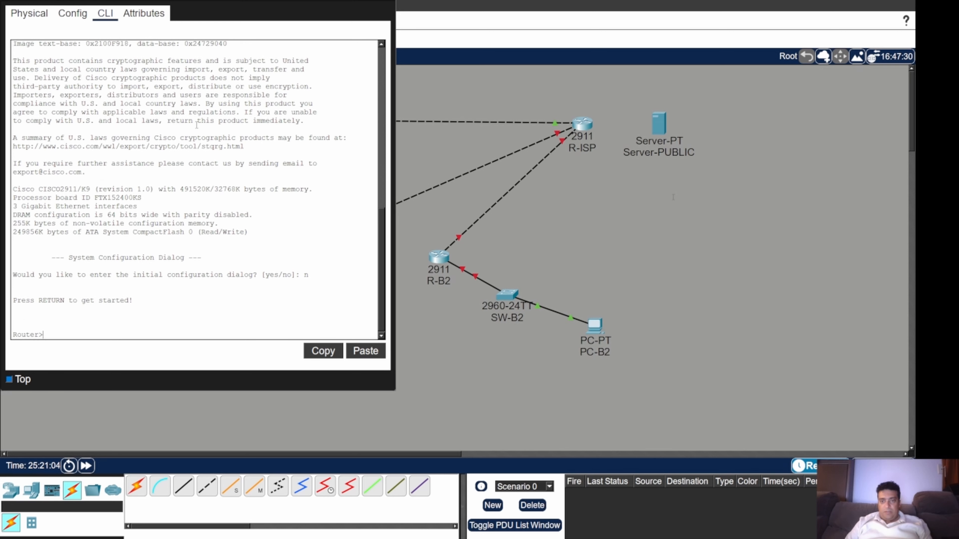
key("Return")
key("Return")
key("Return")
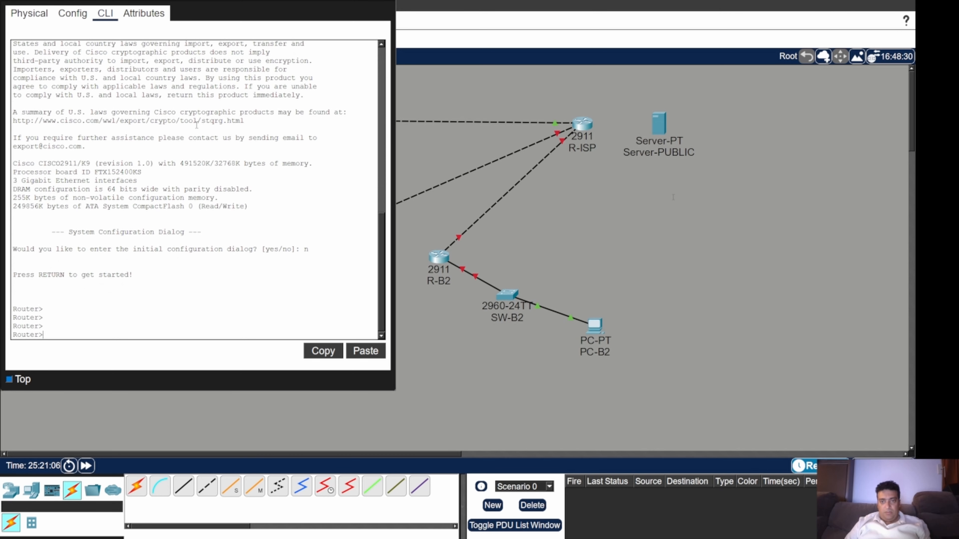
Enter privileged and global configuration mode on the branch 1 router and set its hostname to R-B1
type("en")
key("Return")
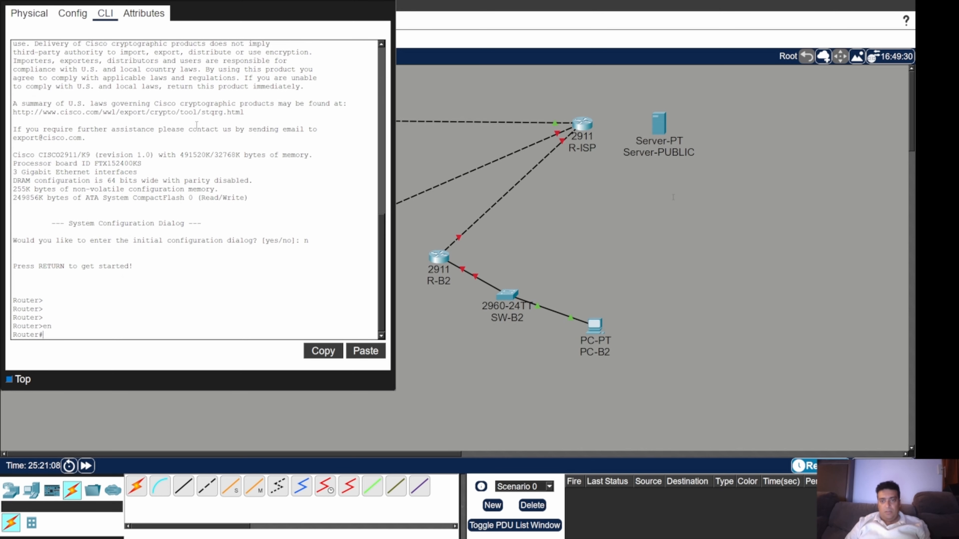
type("conf t")
key("Return")
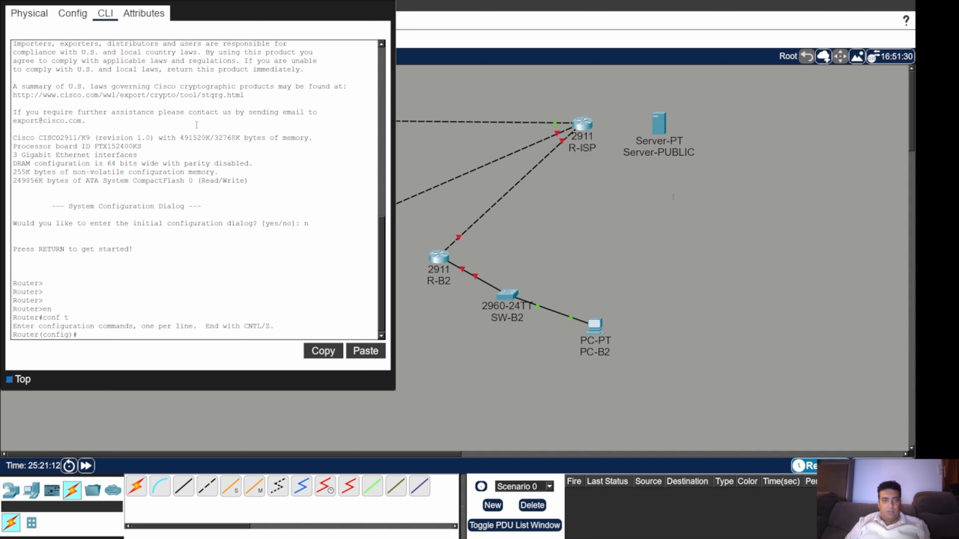
type("host")
key("Tab")
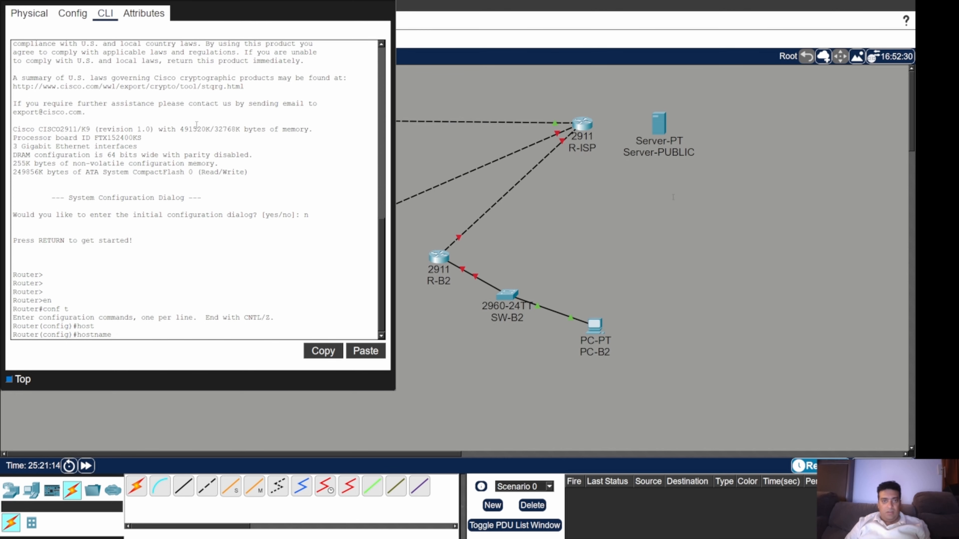
type("R-")
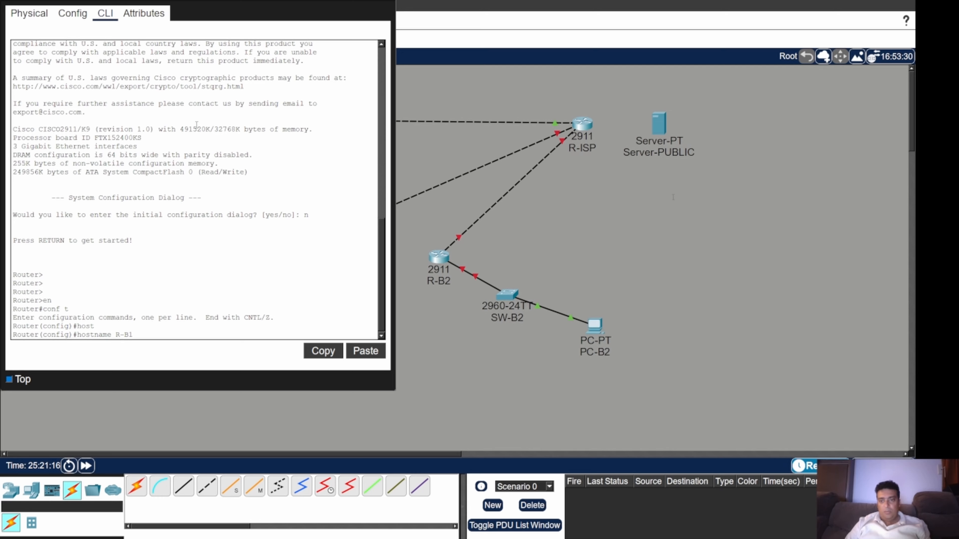
type("B1")
key("Return")
key("Return")
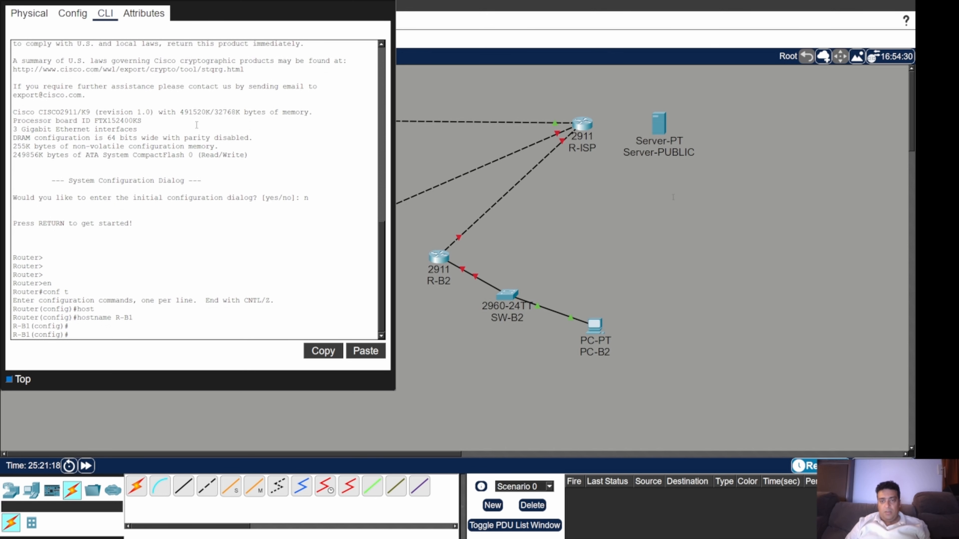
key("Return")
key("Return")
key("Return")
key("Return")
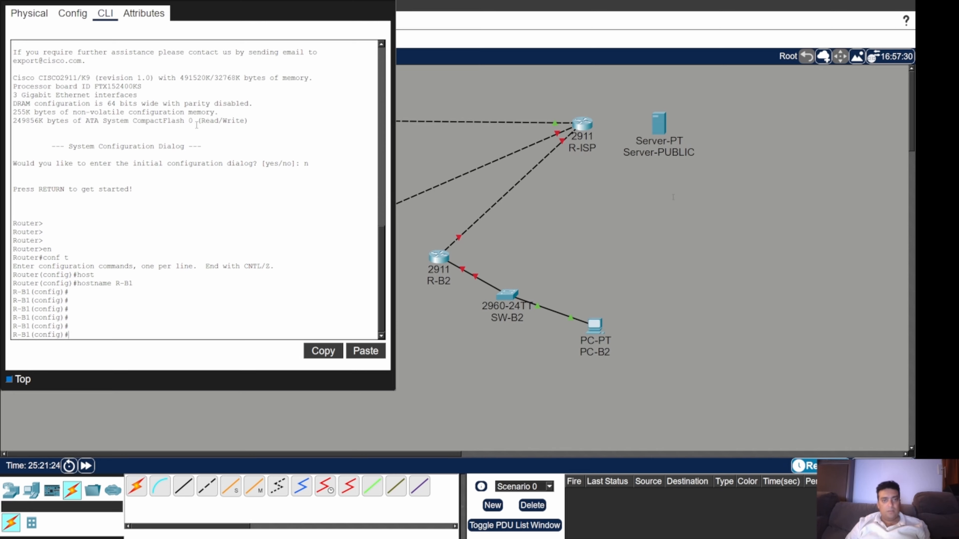
Try to disable DNS lookup on R-B1 with the command "no ip dommain-lookup"
type("no i")
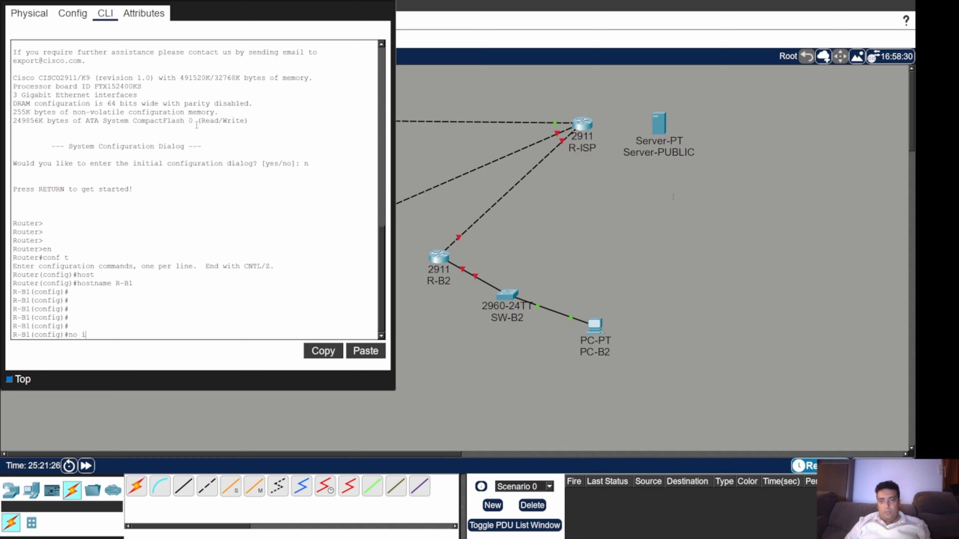
type("p dom")
key("Tab")
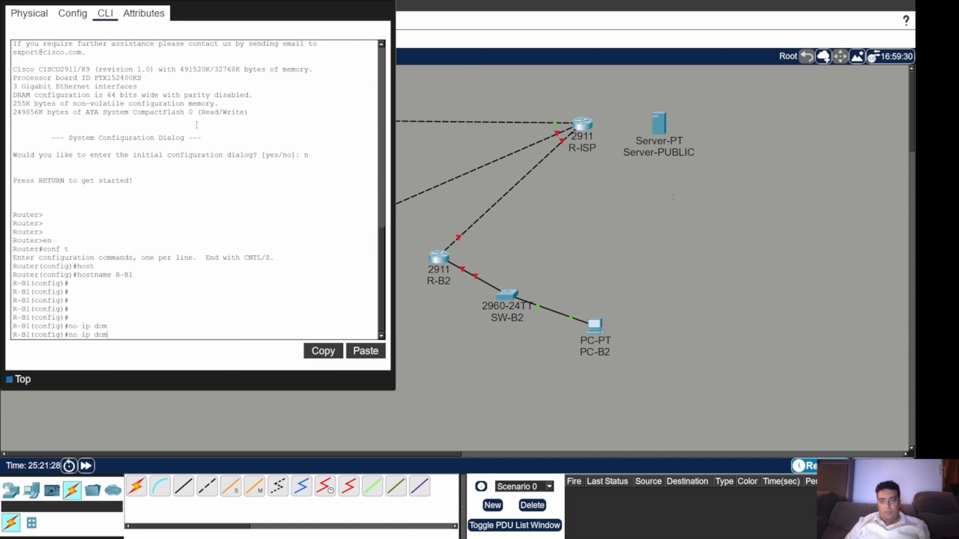
type("main-l")
key("Tab")
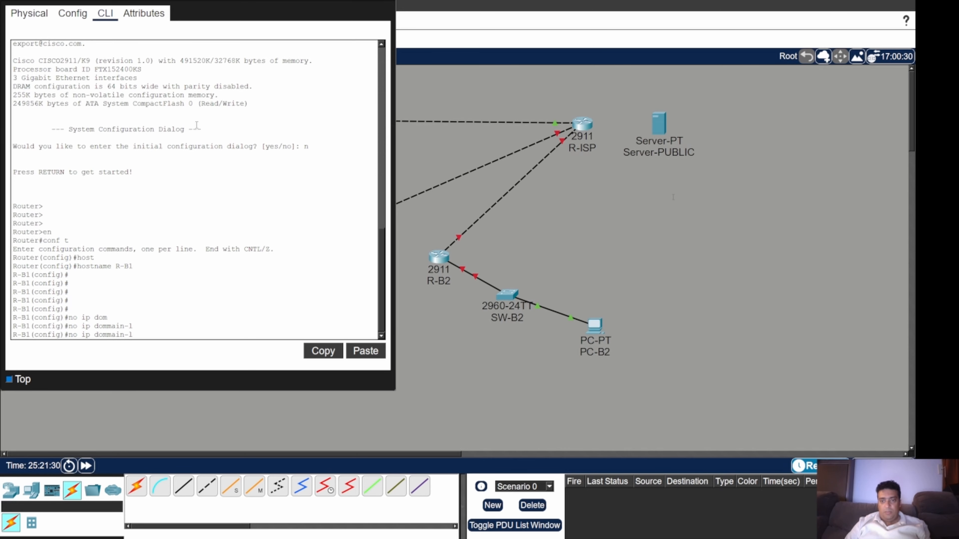
type("o")
key("Tab")
type("o")
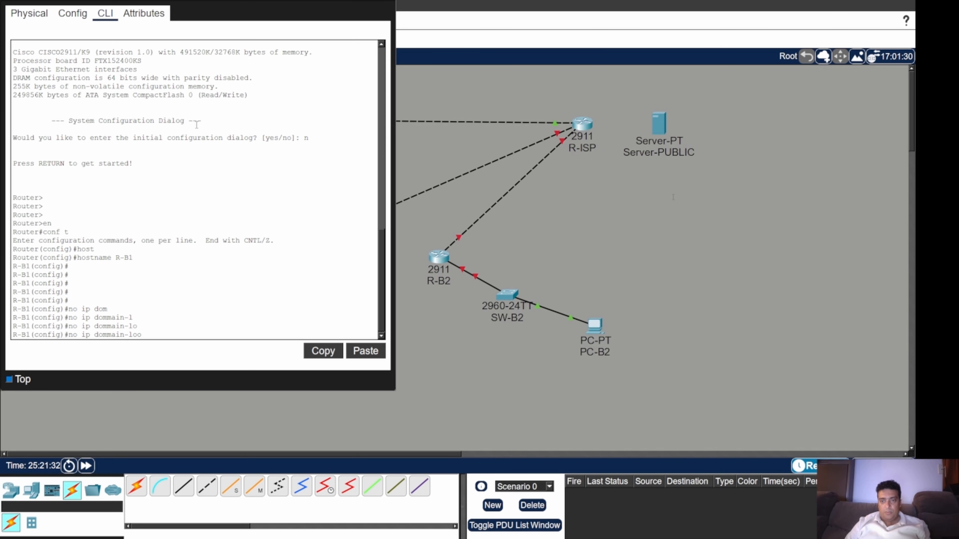
type("kup")
key("Return")
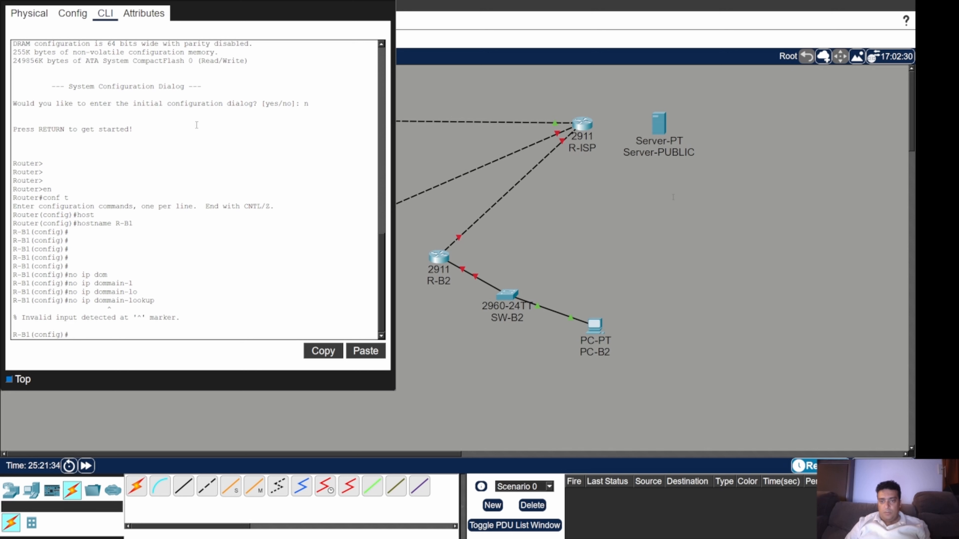
Correct the mistyped command to "no ip domain-lookup" and run it to disable DNS lookup on R-B1
key("Up")
key("Left")
key("Left")
key("Left")
key("Left")
key("Left")
key("Left")
key("Left")
key("Left")
key("Left")
key("Left")
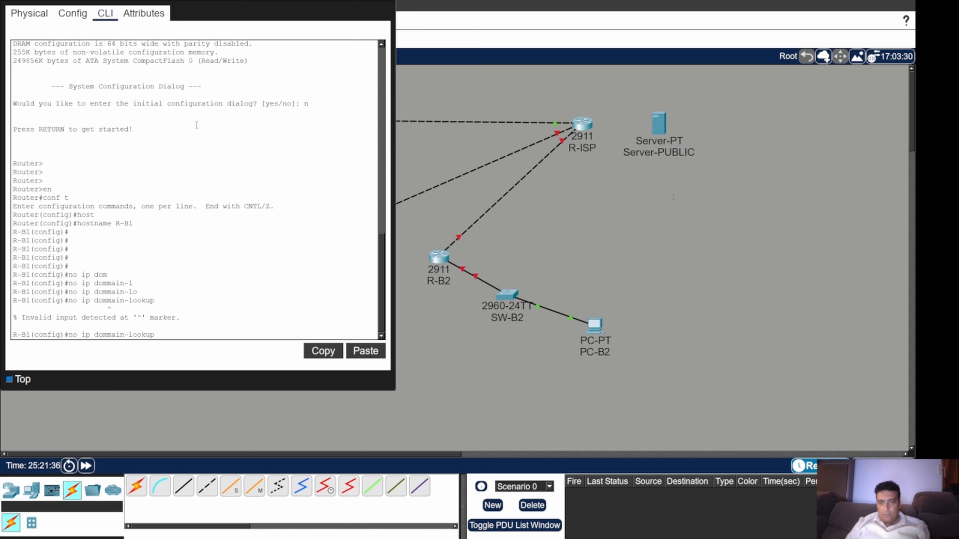
key("BackSpace")
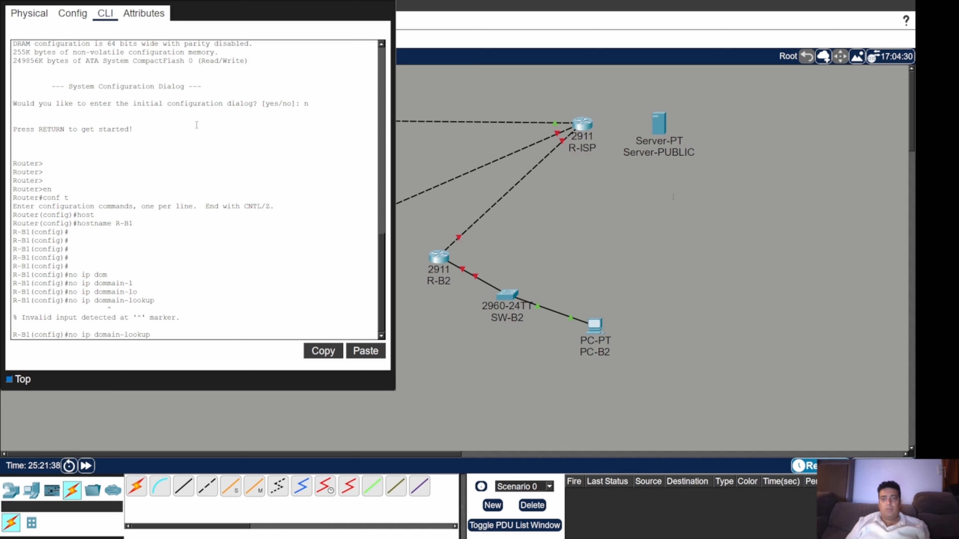
key("Return")
key("Return")
key("Return")
key("Return")
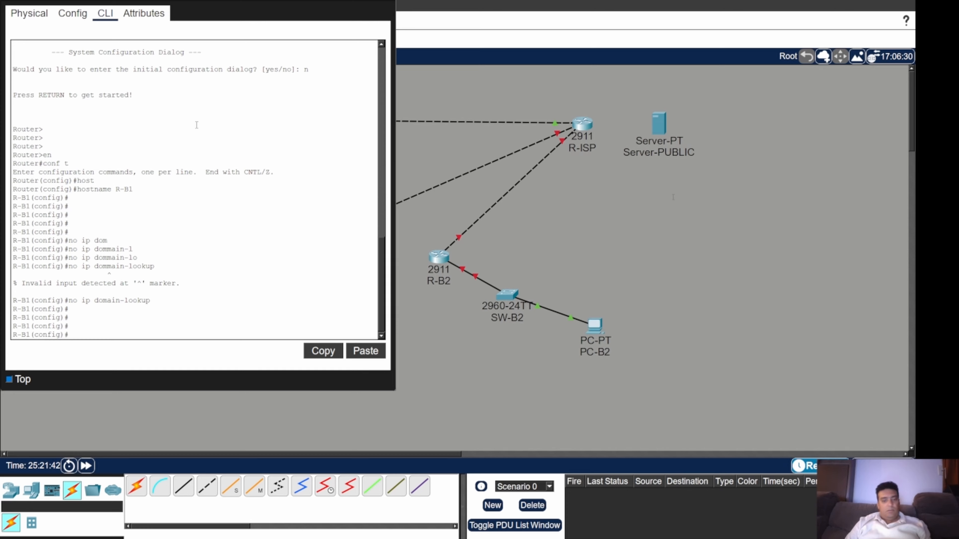
Assign IP address 10.1.0.1 with mask 255.255.255.0 to interface g0/0 on R-B1
type("int g0/0")
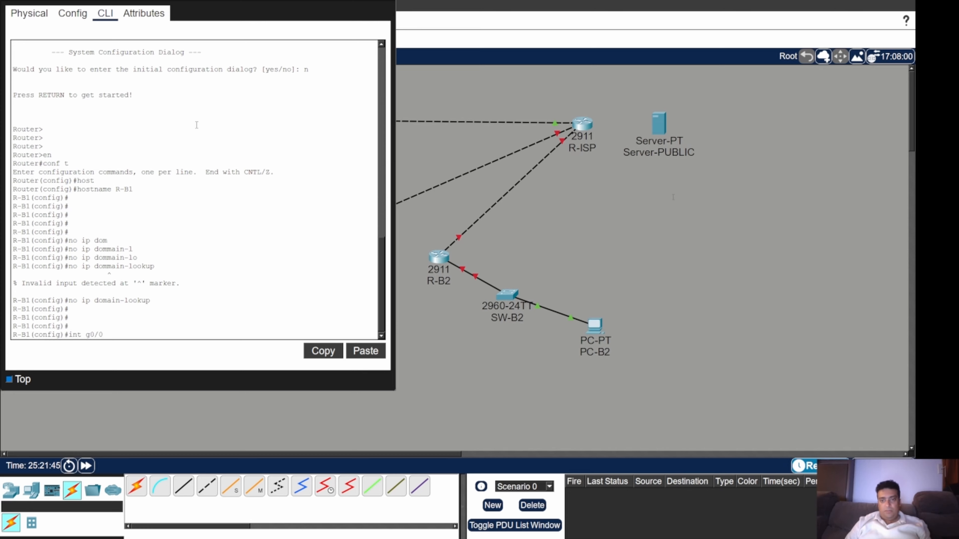
key("Return")
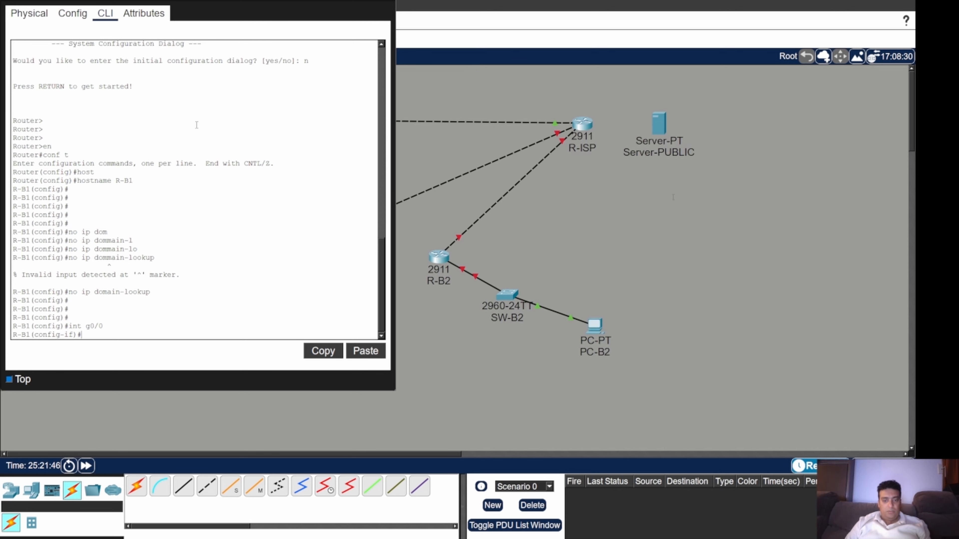
type("ip add")
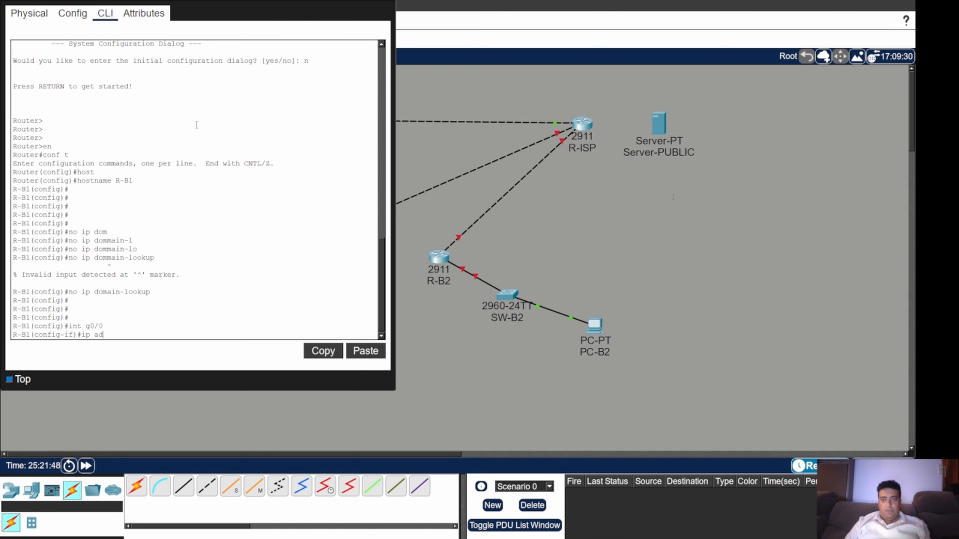
key("Tab")
type("10.")
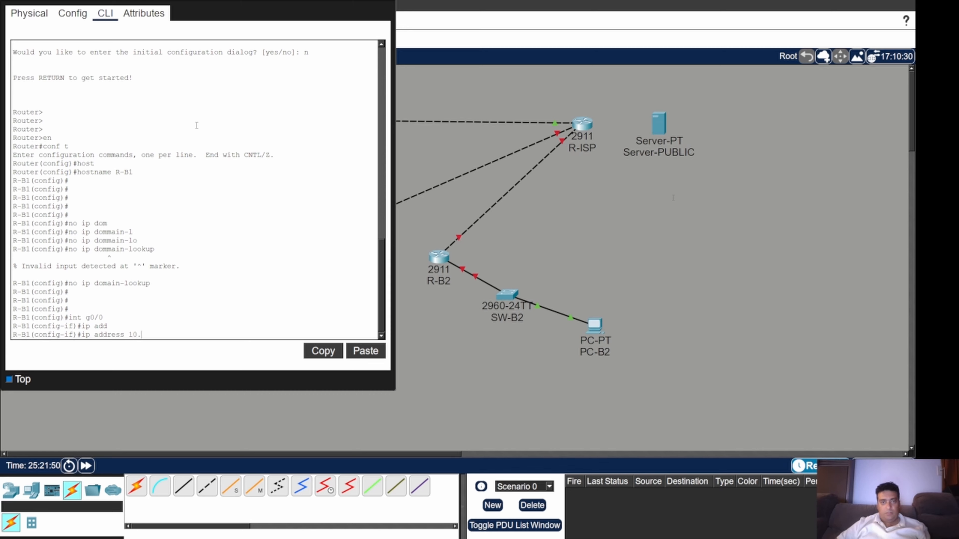
type("1.0.1")
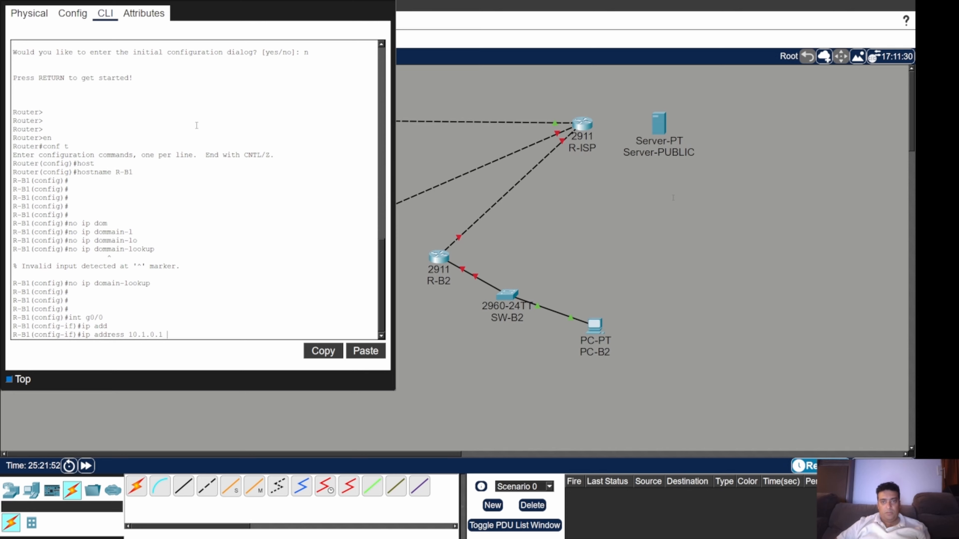
type(" 255.255.2")
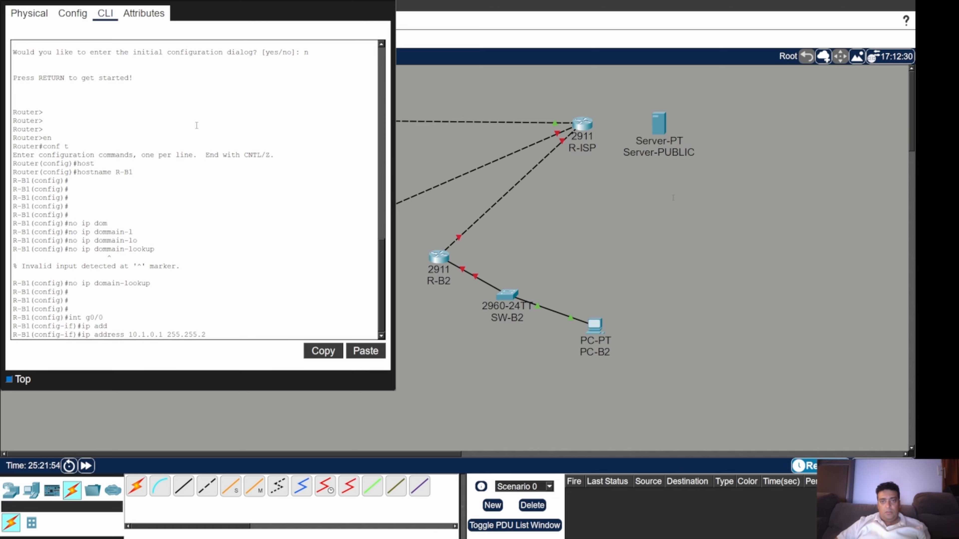
type("55.0")
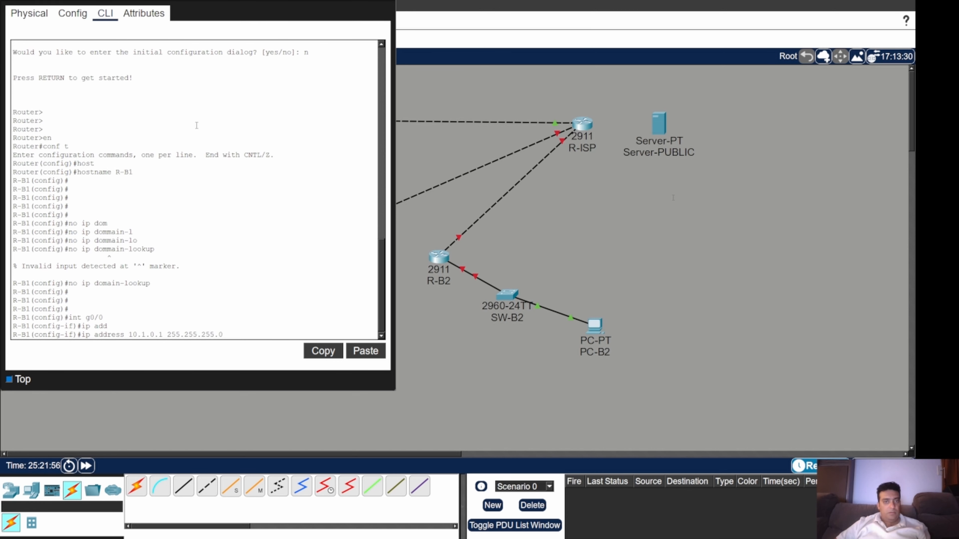
key("Return")
Enable R-B1's g0/0 interface with "no shutdown"
type("no shut")
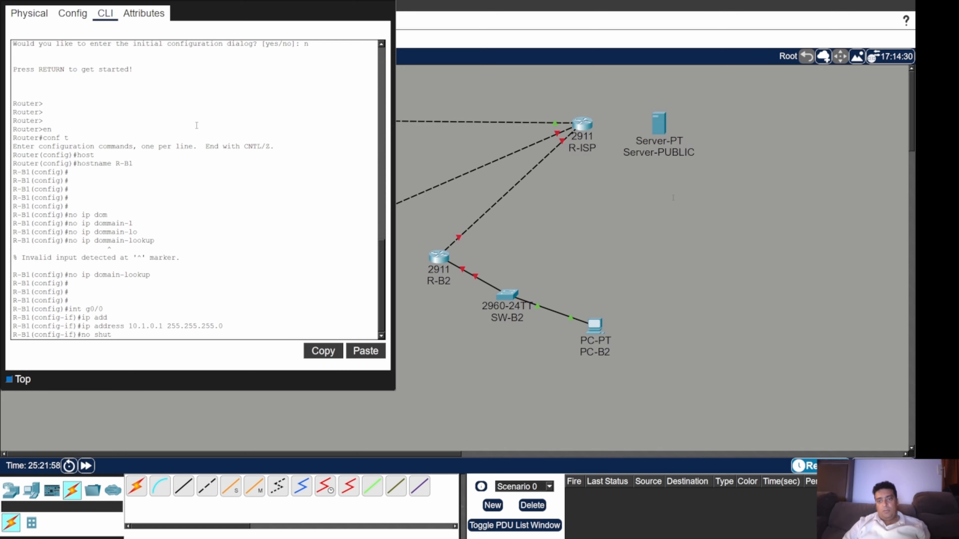
key("Tab")
key("Return")
key("Return")
key("Return")
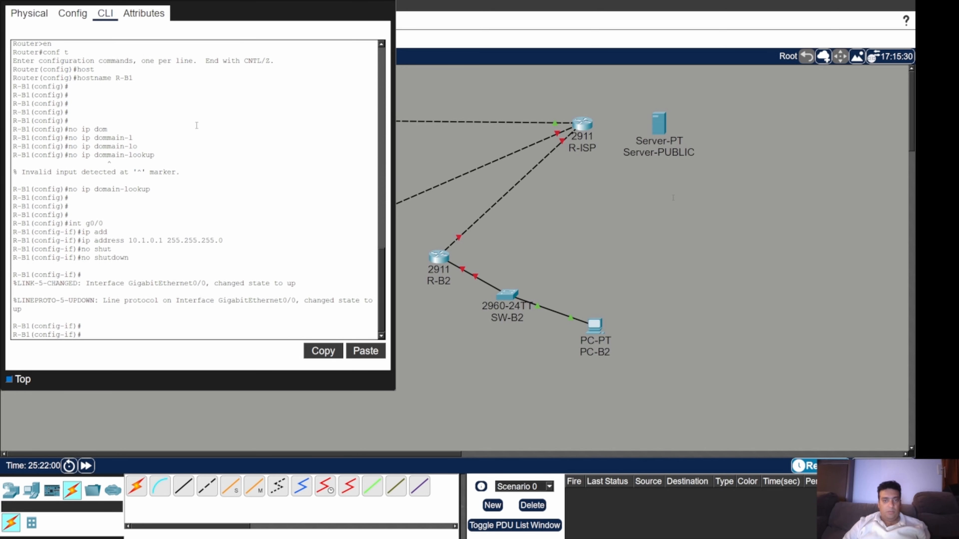
Assign IP address 198.51.100.1 with mask 255.255.255.252 to interface g0/1 on R-B1
type("int")
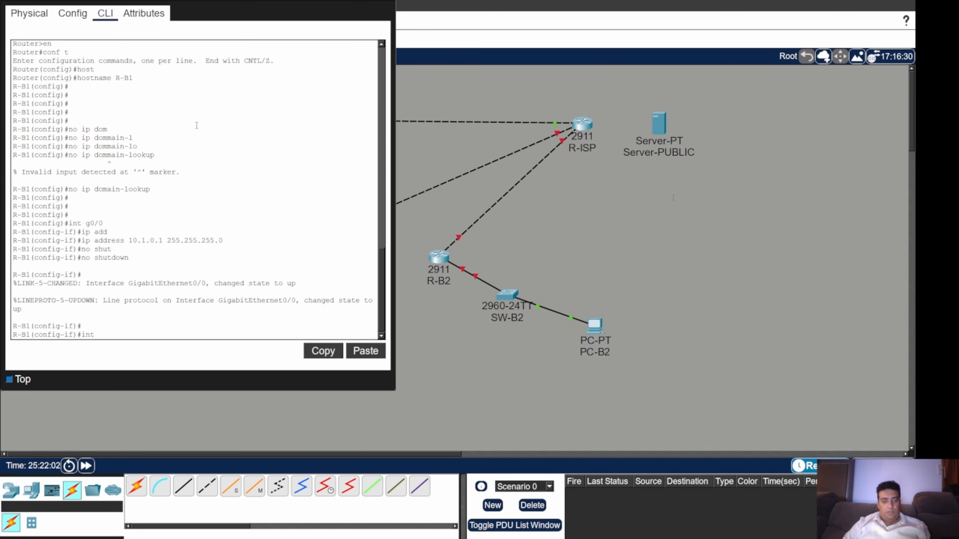
type(" g0/1")
key("Return")
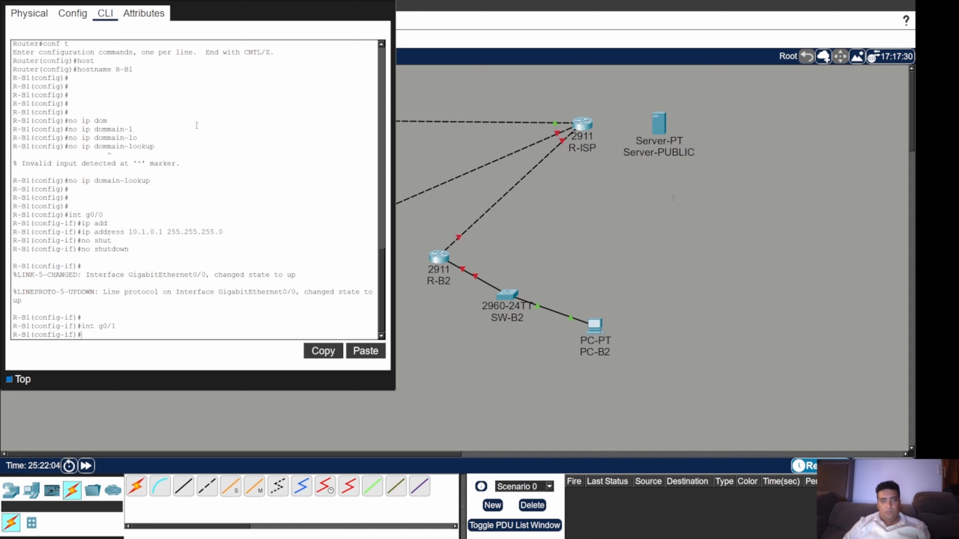
type("ip add")
key("Tab")
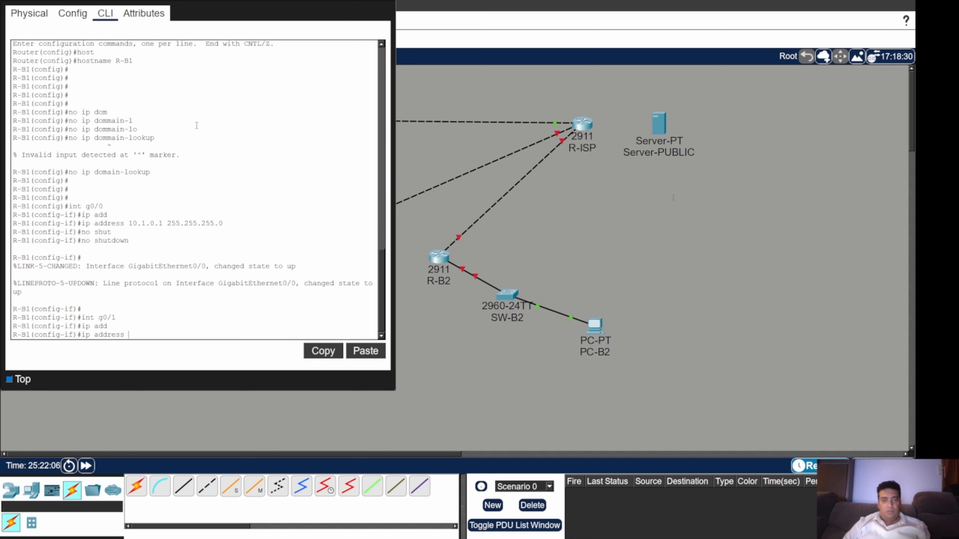
type("198.5")
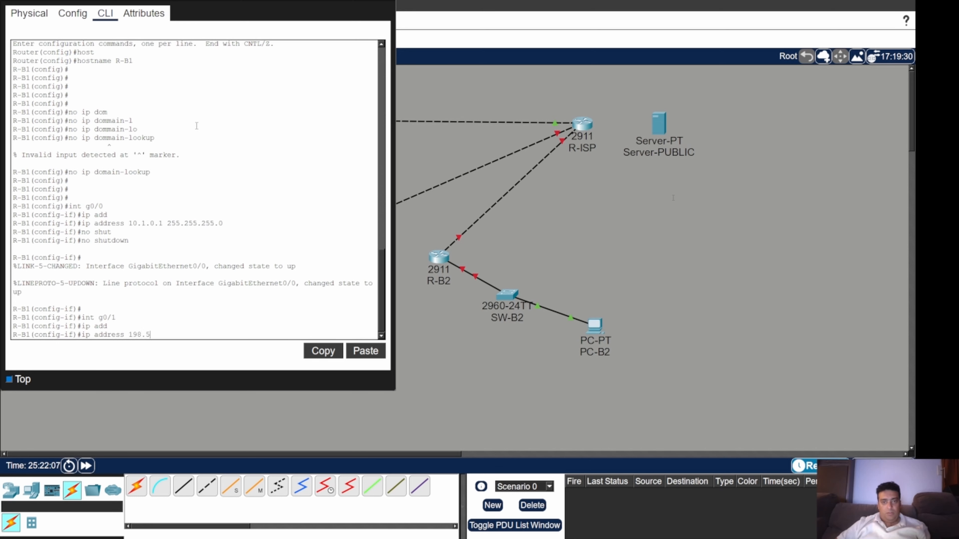
type("1.100.1 2")
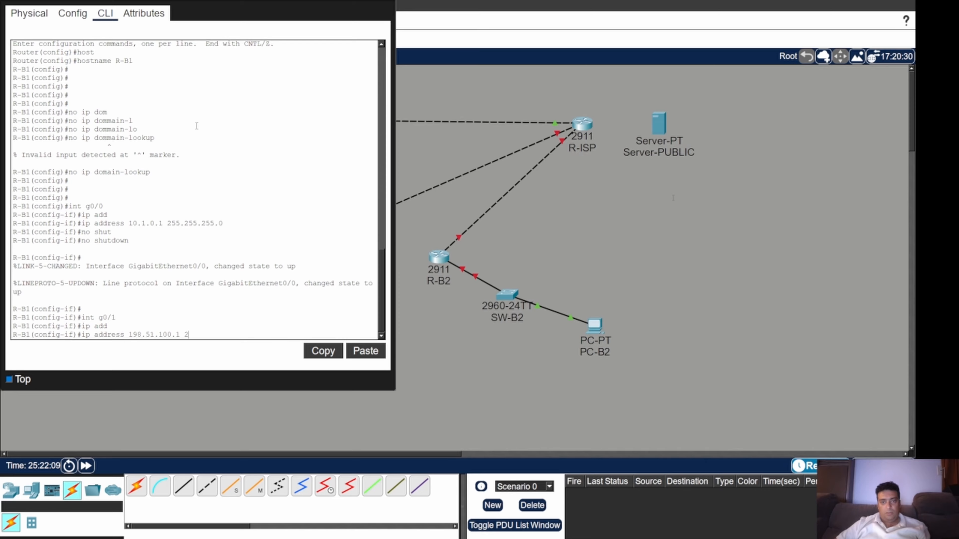
type("55.255.255.")
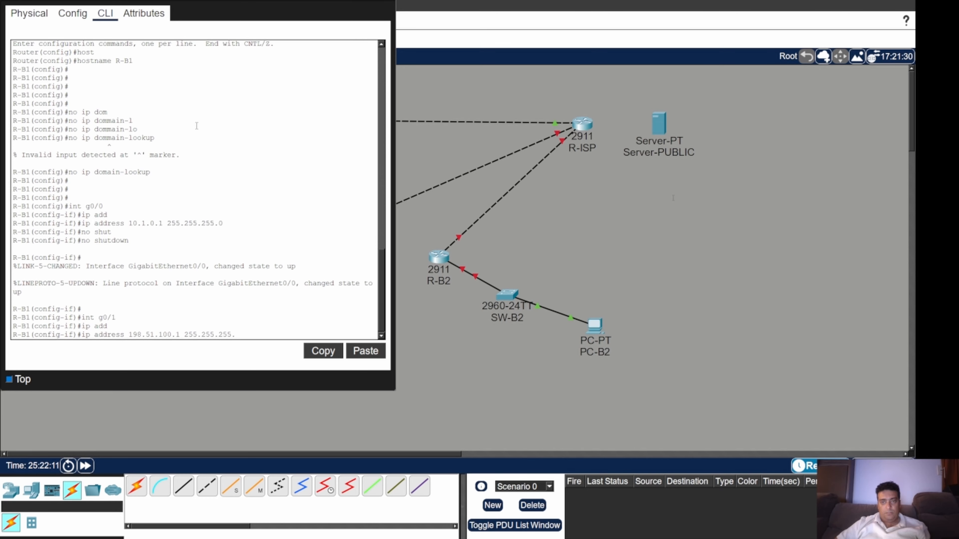
type("252")
key("Return")
Enable R-B1's g0/1 interface with "no shutdown" and exit to global configuration mode
type("no")
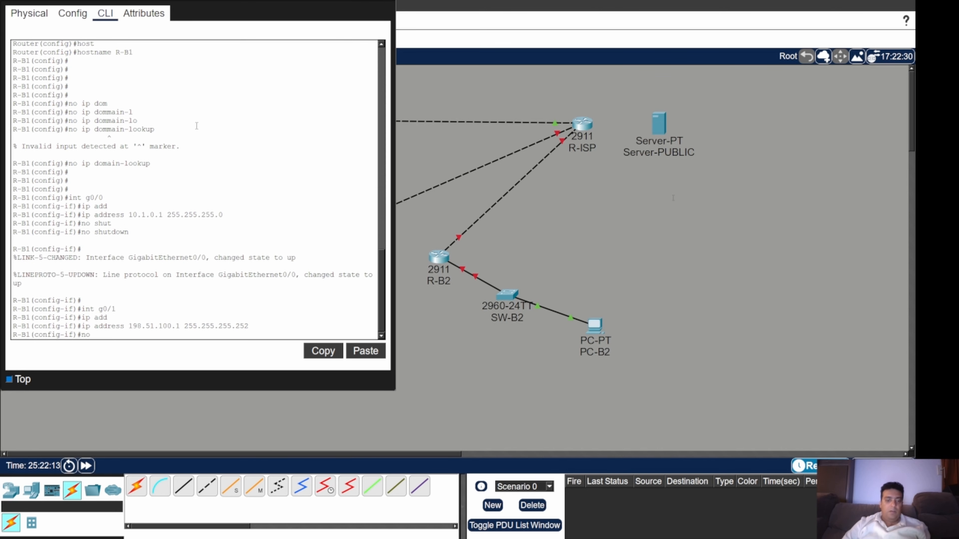
type(" shut")
key("Tab")
key("Return")
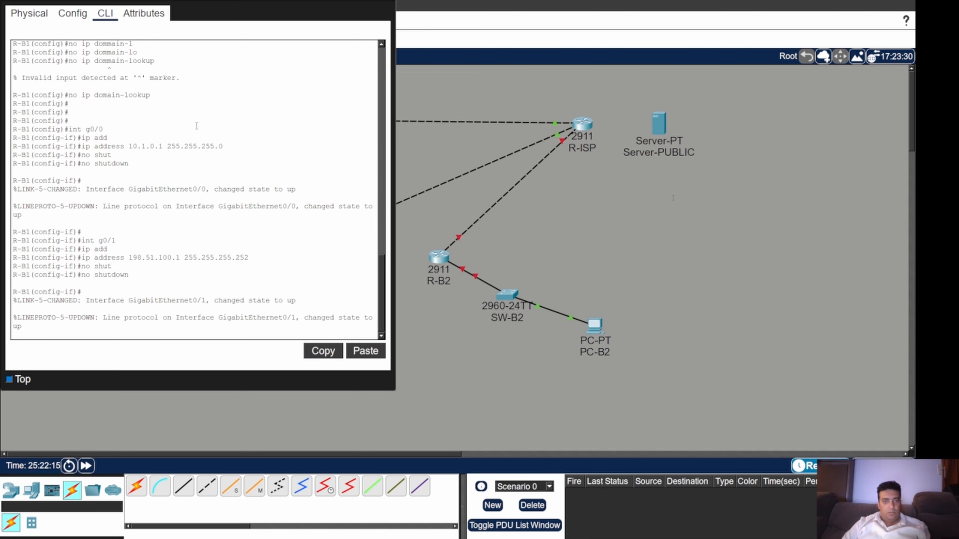
key("Return")
type("exit")
key("Return")
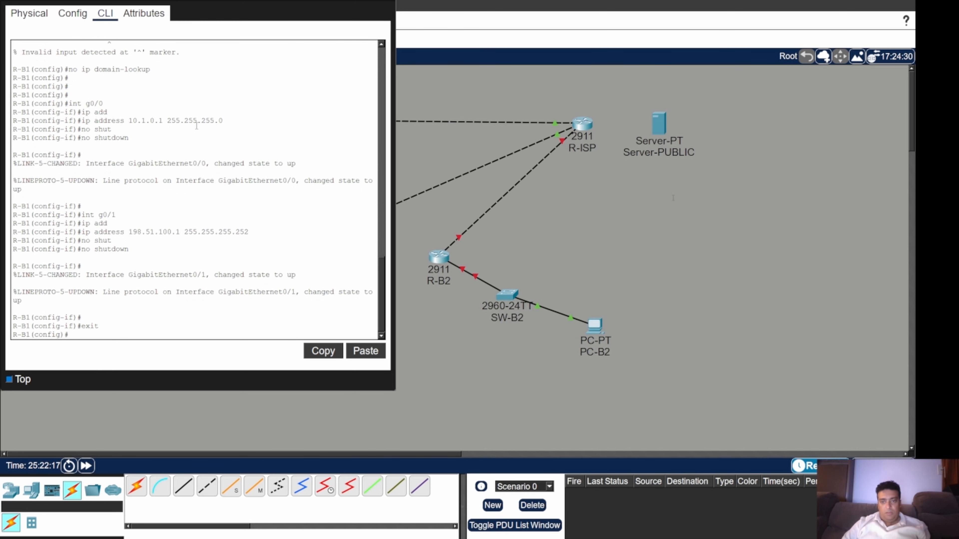
key("Return")
key("Return")
key("Return")
Add a default route (0.0.0.0 0.0.0.0) on R-B1 with next hop 198.51.100.2
type("ip")
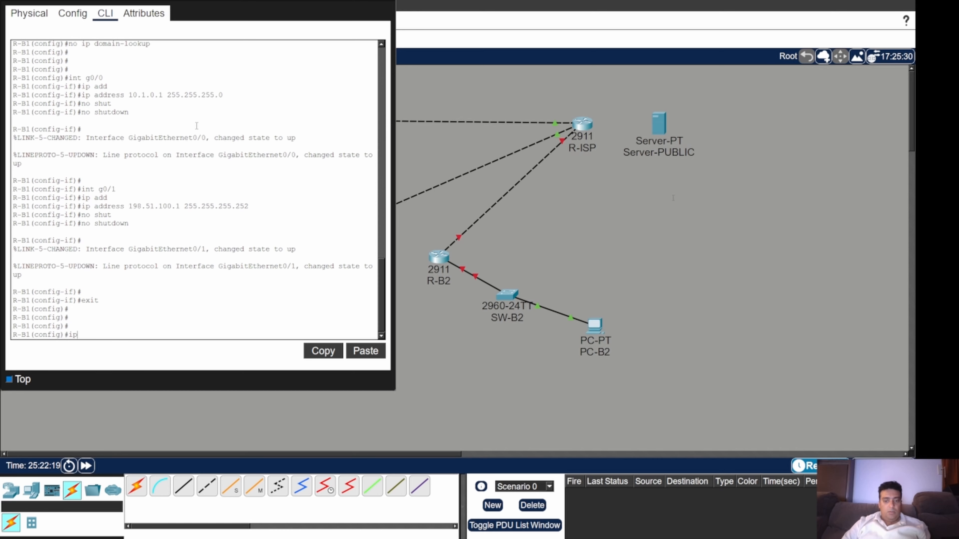
type(" route 0.0")
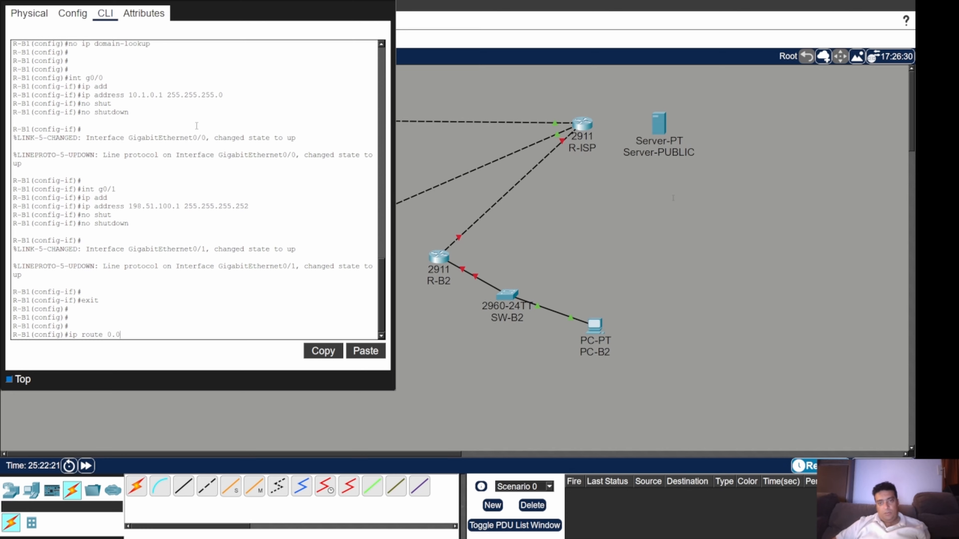
type(".0.0 0.0.0.0 0.0.0.")
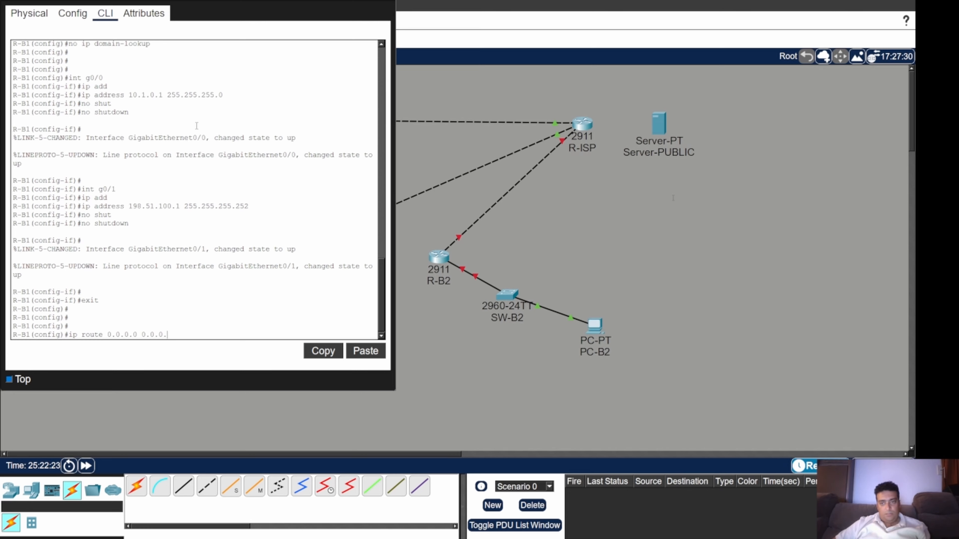
type("0 198.")
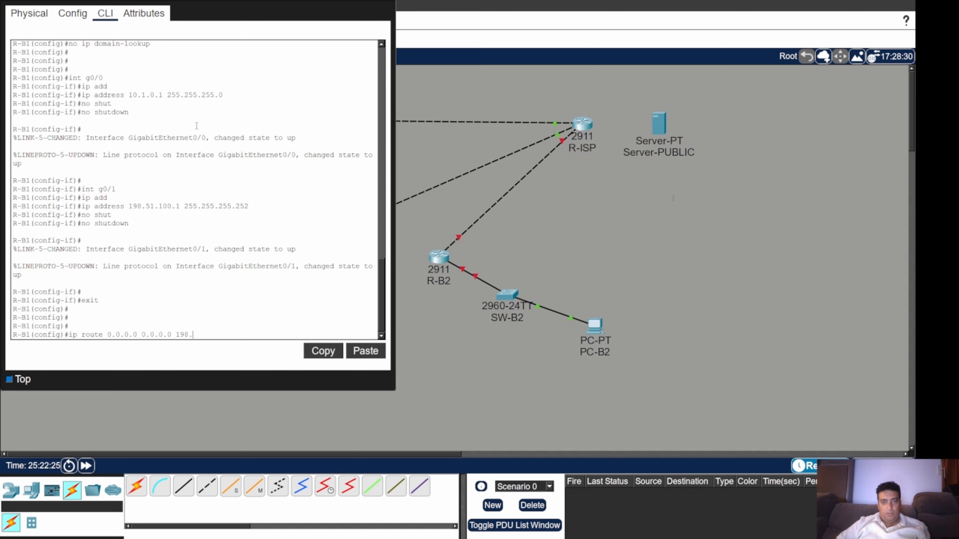
type("51.100.2")
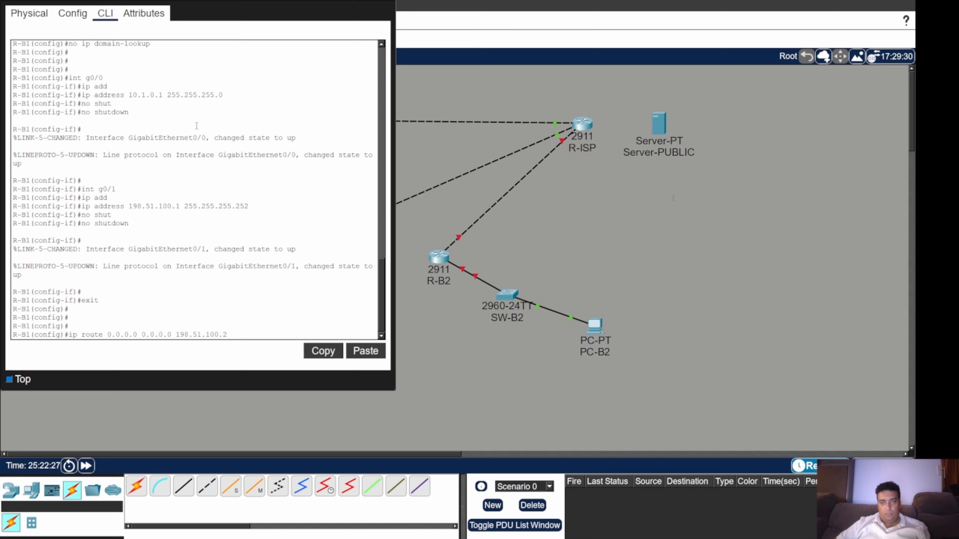
key("Return")
Leave configuration mode on R-B1 and save the configuration with "wr"
type("end")
key("Return")
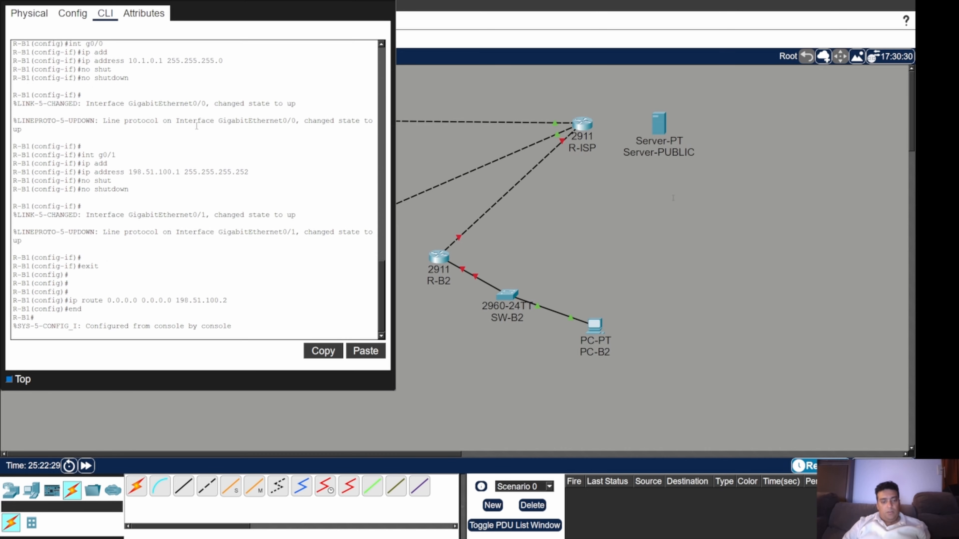
type("wr")
key("Return")
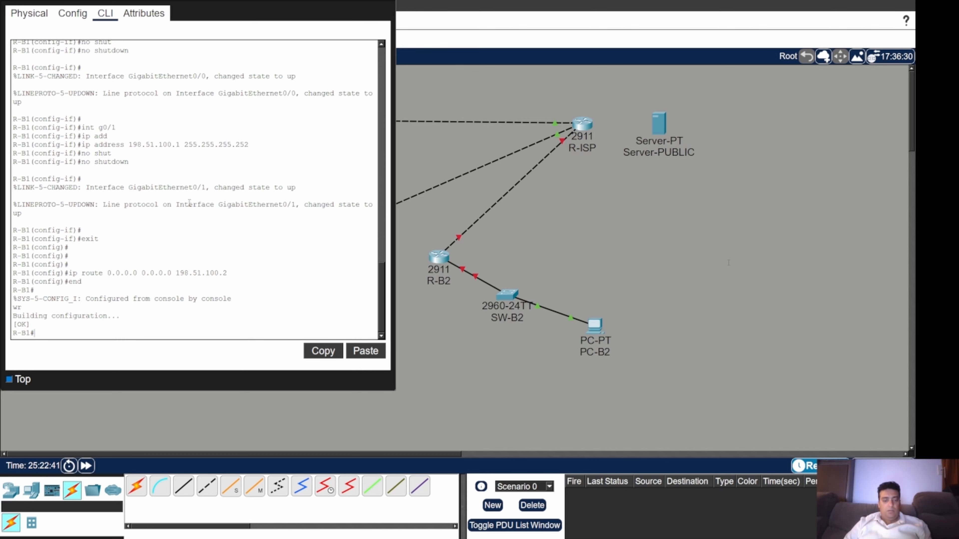
key("Return")
key("Return")
key("Return")
key("Return")
key("Return")
Re-enter global configuration mode on R-B1 and create the tunnel interface Tunnel1
type("e")
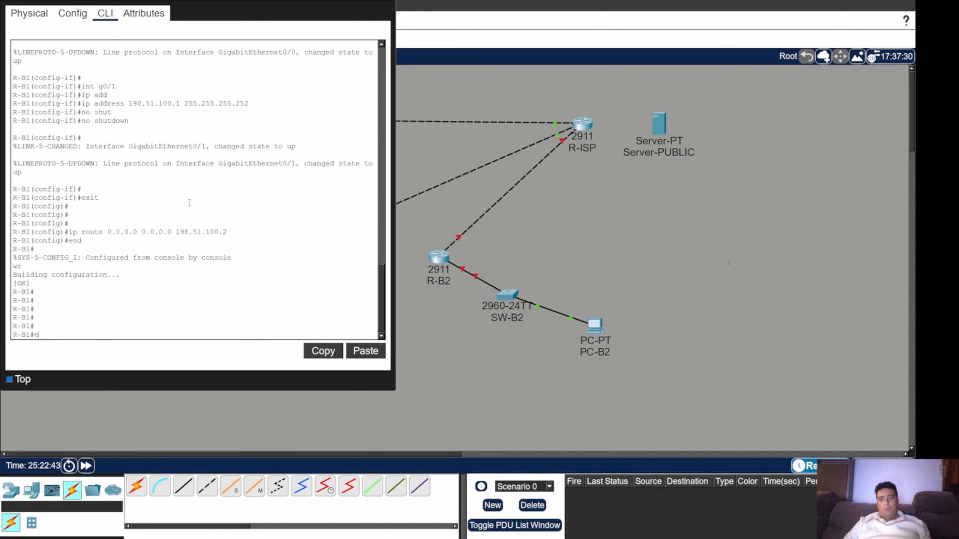
type("n")
key("Return")
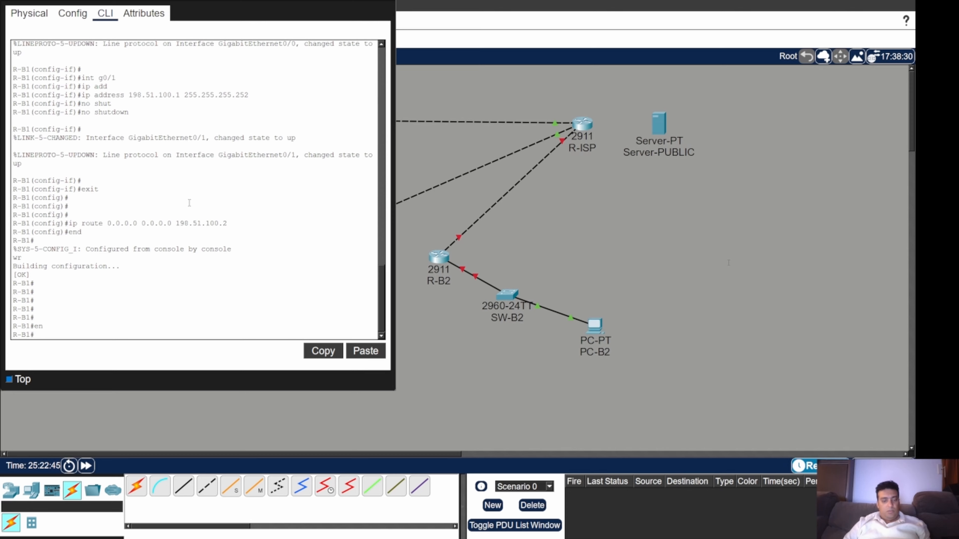
type("conf t")
key("Return")
key("Return")
key("Return")
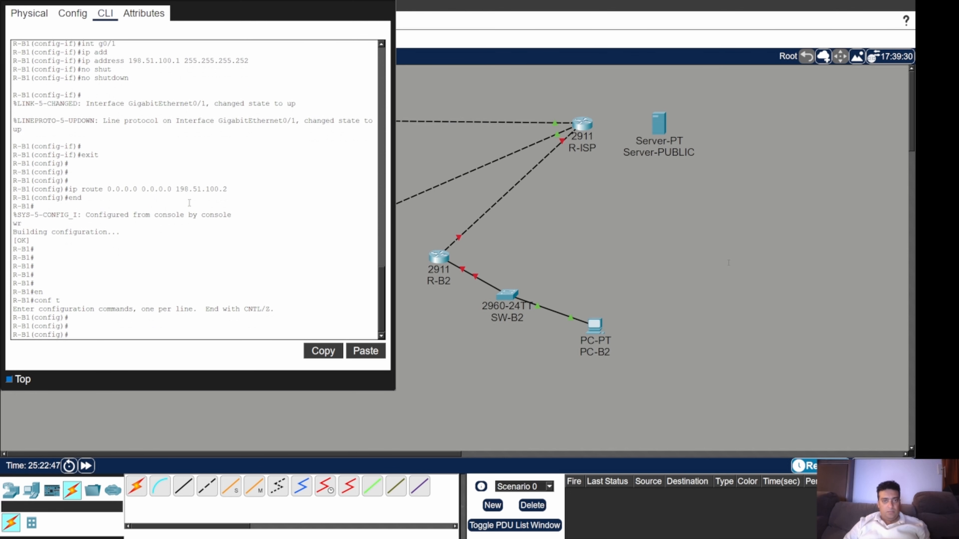
type("int tunner")
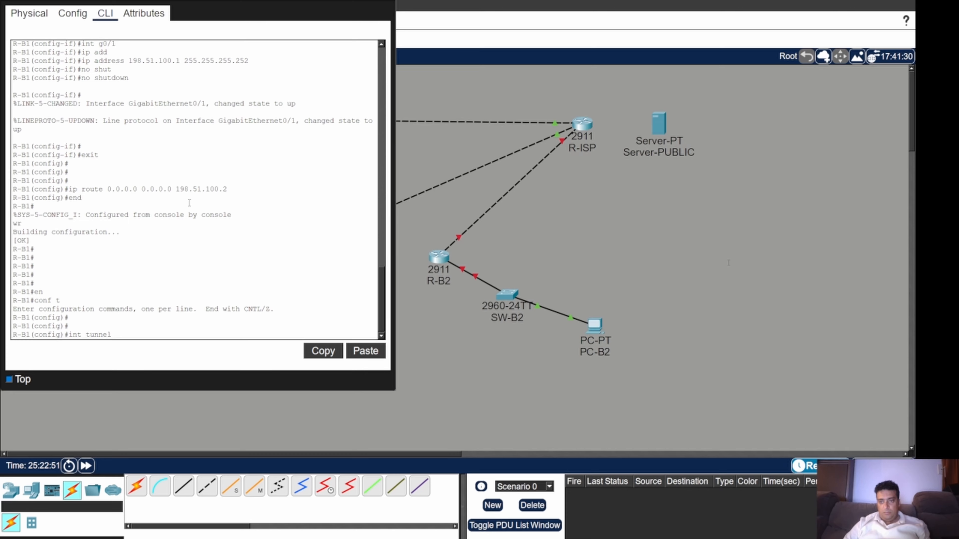
type("1")
key("Return")
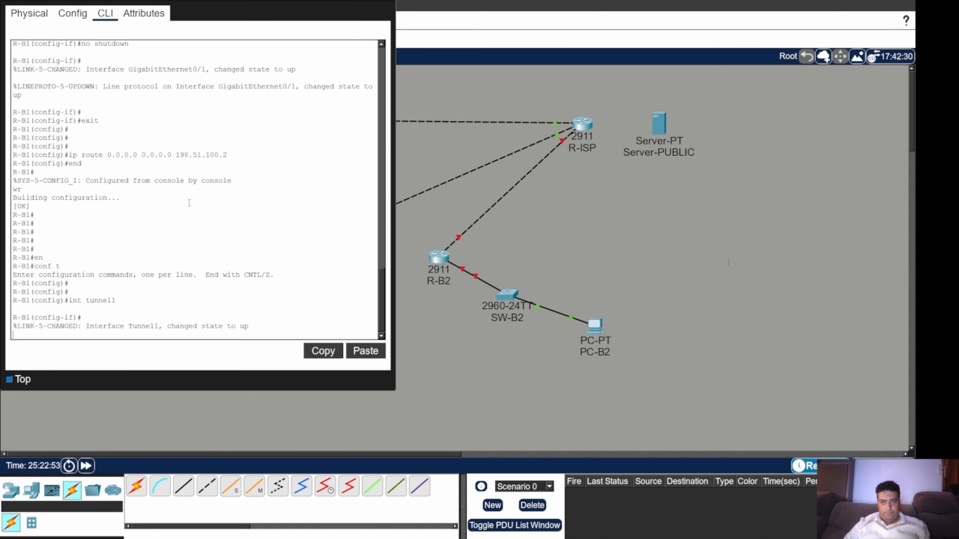
key("Return")
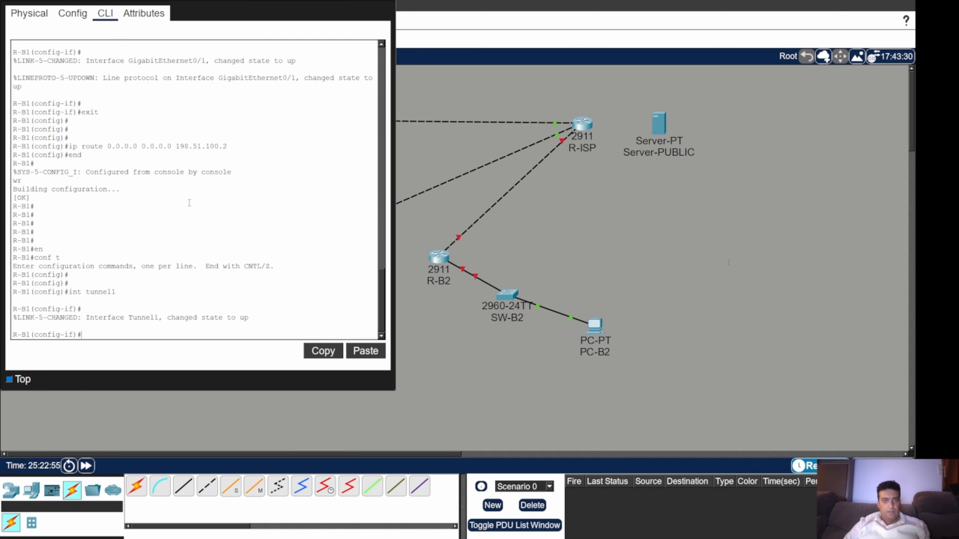
Assign the IP address 10.255.0.2 with mask 255.255.255.252 to R-B1's Tunnel1 interface
type("ip add")
key("Tab")
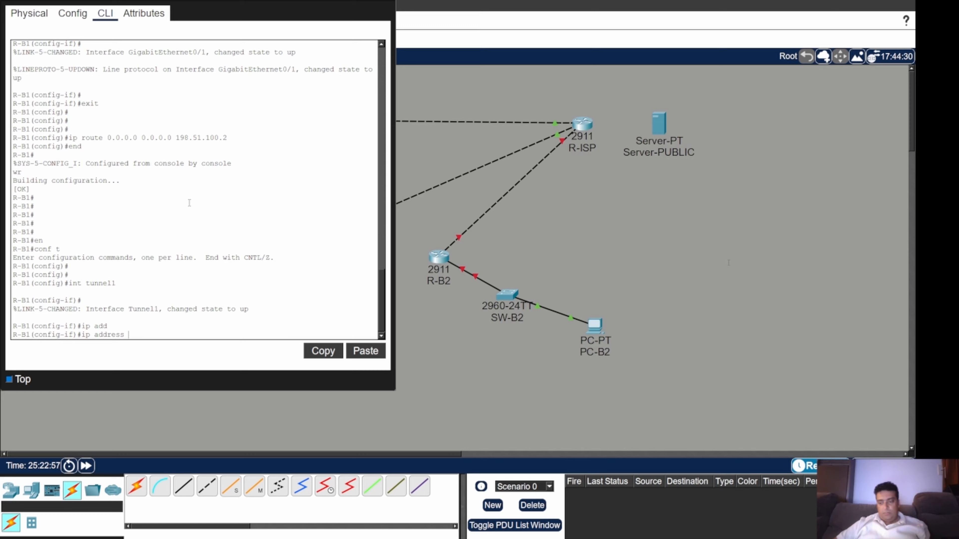
type("10.255.")
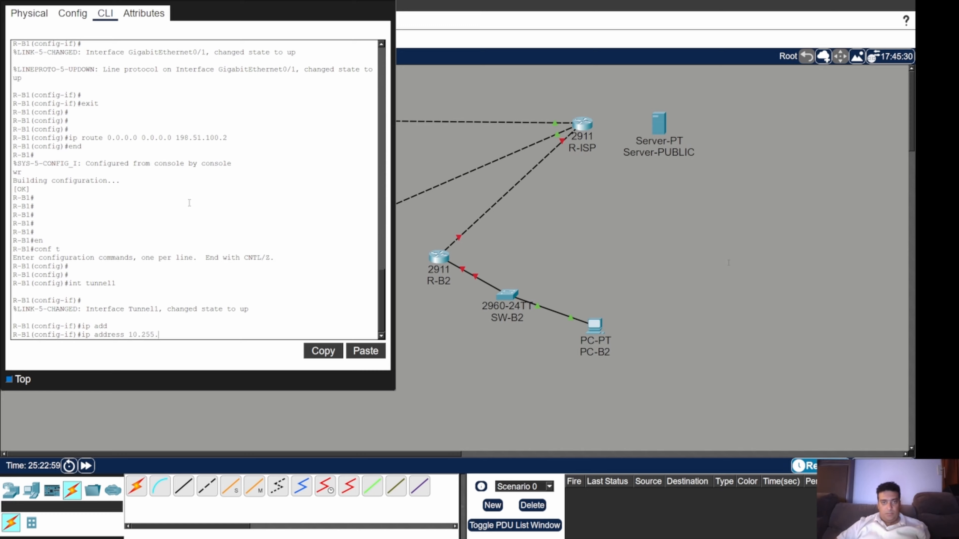
type("0.2 255.2")
type("55.255.255.252")
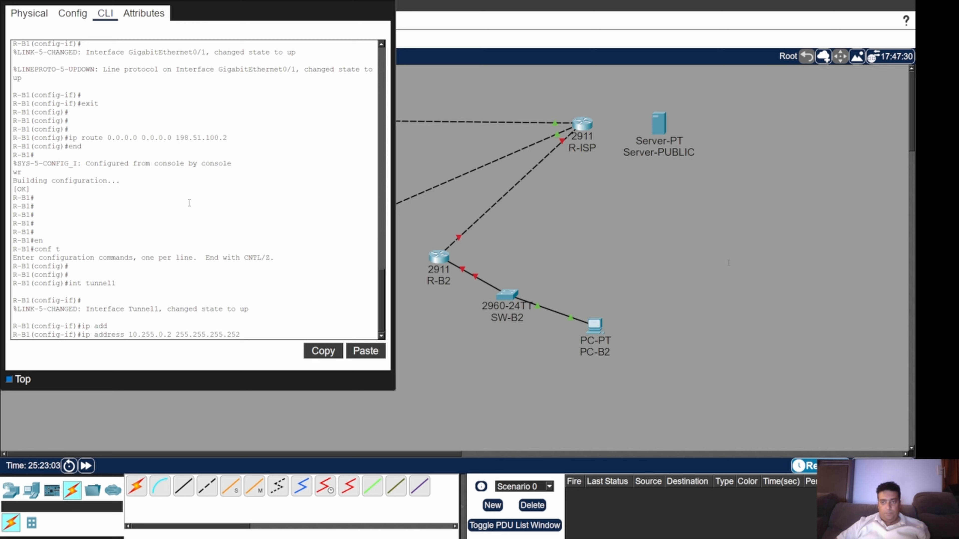
key("Return")
Set the source of R-B1's Tunnel1 to interface g0/1
type("tun")
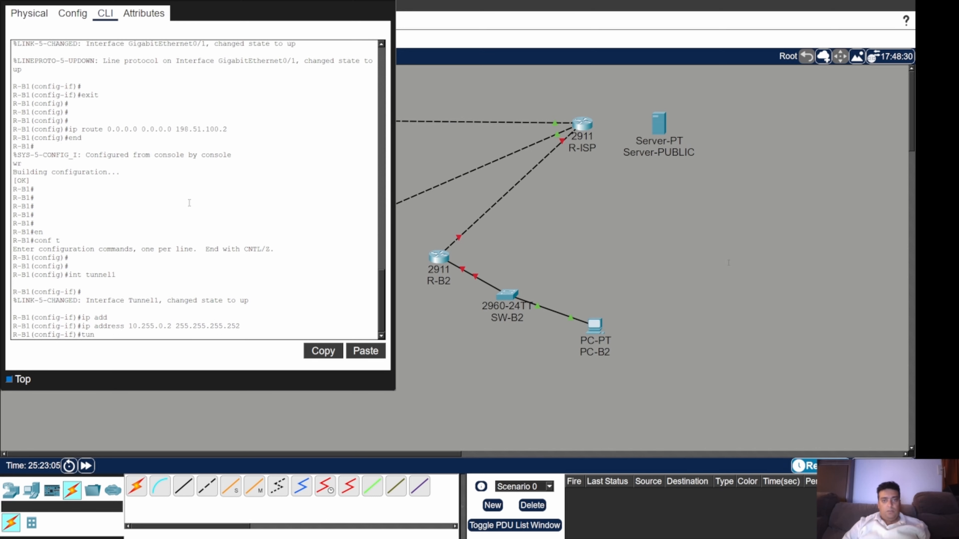
key("Tab")
type("sou")
key("Tab")
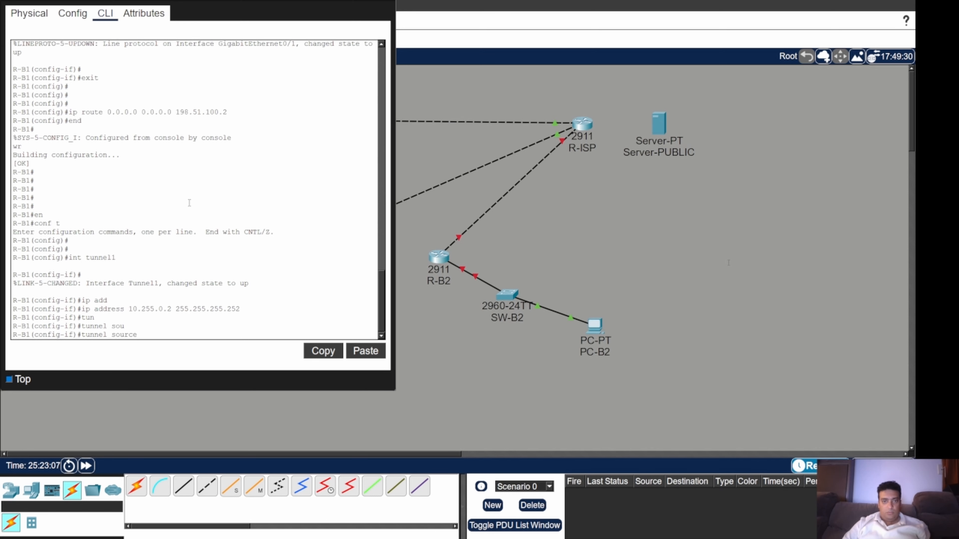
type("g0/1")
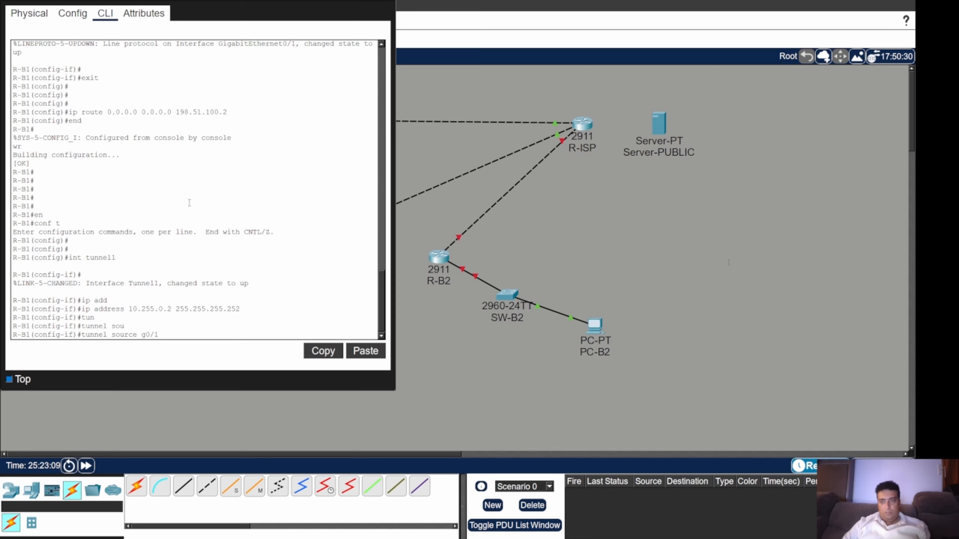
key("Return")
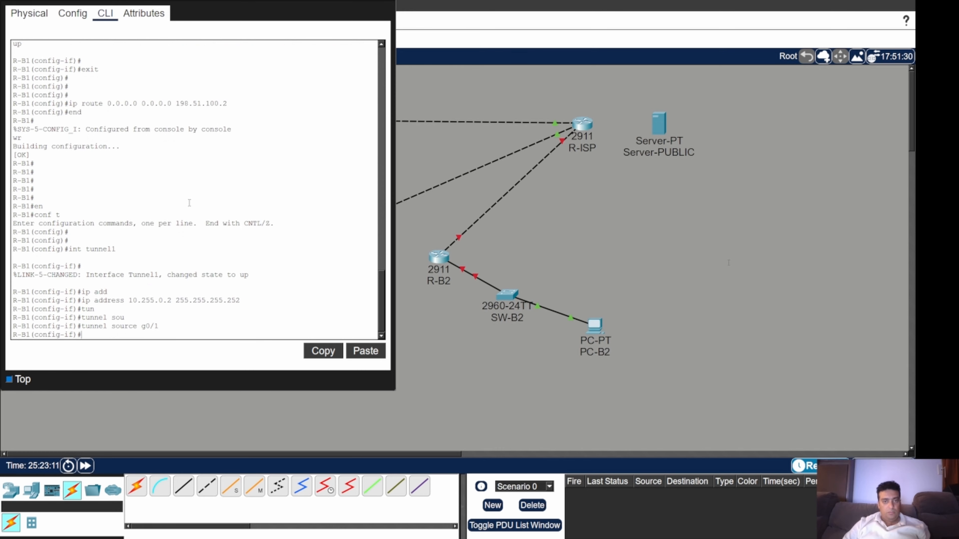
Set the destination of R-B1's Tunnel1 to 203.0.113.1
type("tun")
key("Tab")
type("d")
key("Tab")
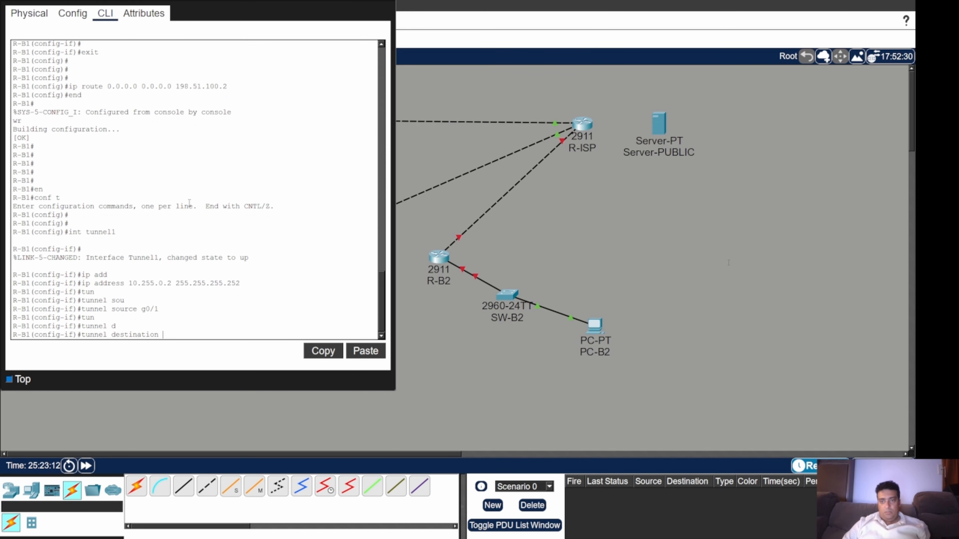
type("203.0")
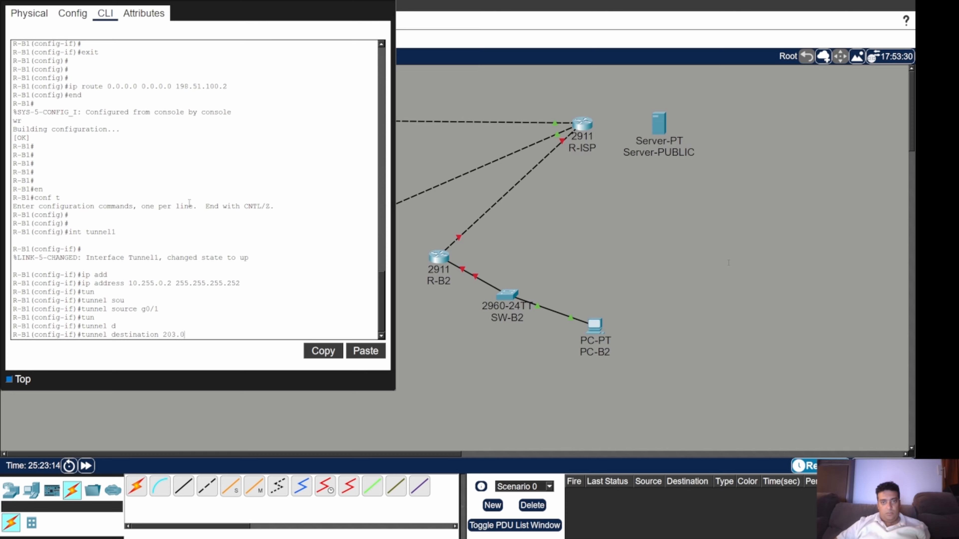
type(".113.1")
key("Return")
Enable R-B1's Tunnel1 interface with "no shutdown"
type("no shu")
key("Tab")
key("Return")
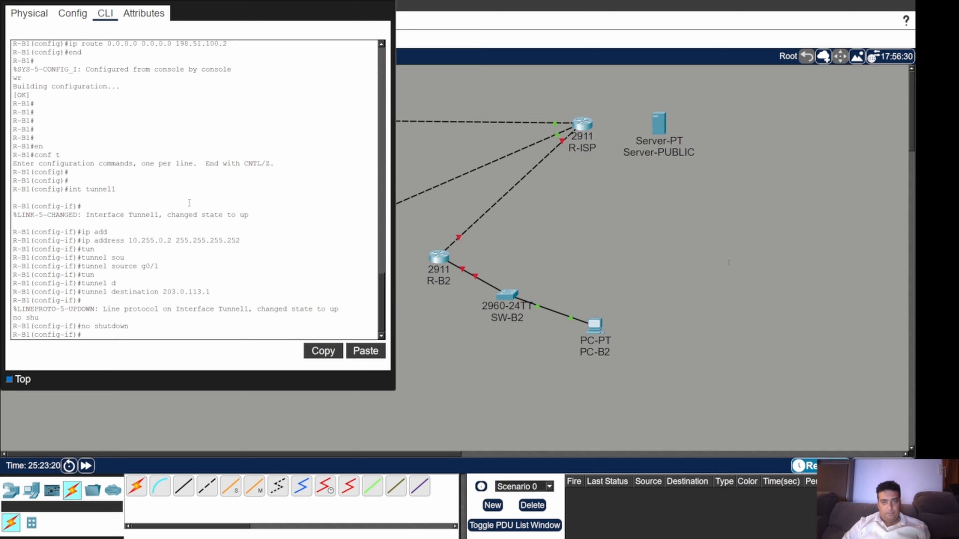
key("Return")
Add a static route on R-B1 to 10.0.0.0 with mask 255.255.255.0 through next hop 10.255.0.1
type("ip")
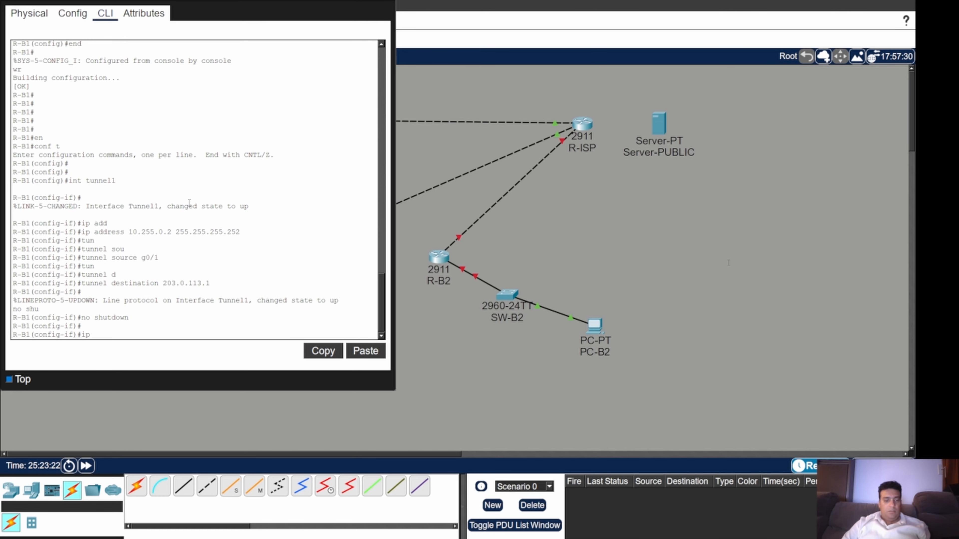
type(" rout")
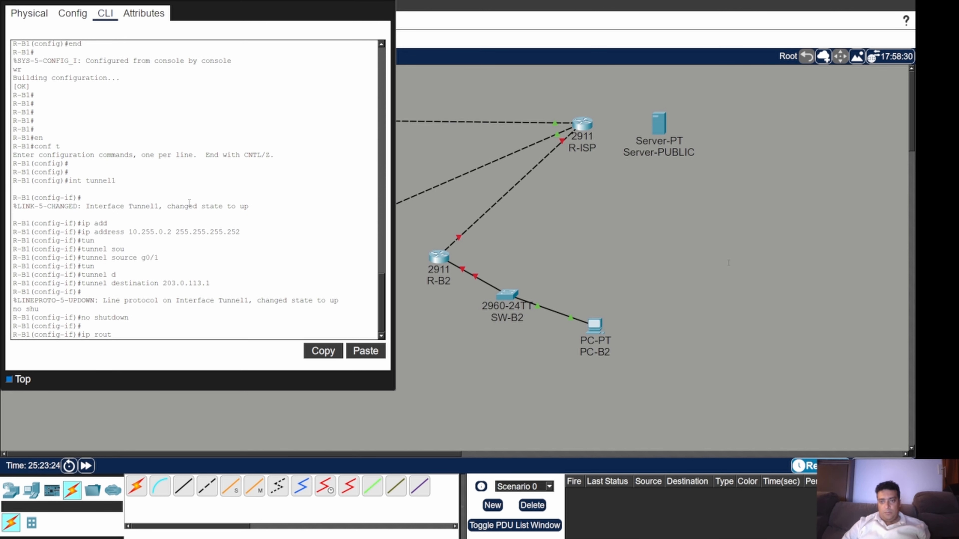
type("e 10.")
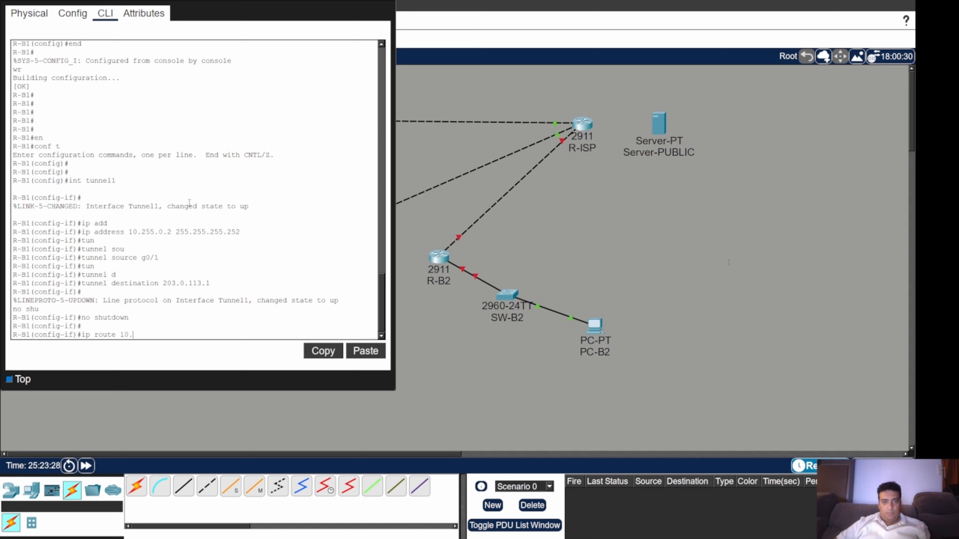
type("0.0.0")
type("25")
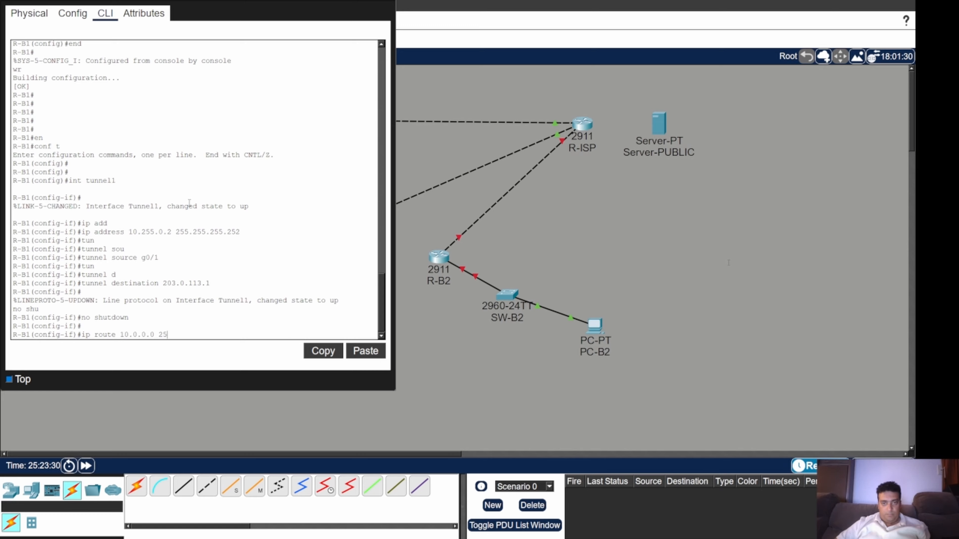
type("5.255.255.0 10.255.0.1")
key("Return")
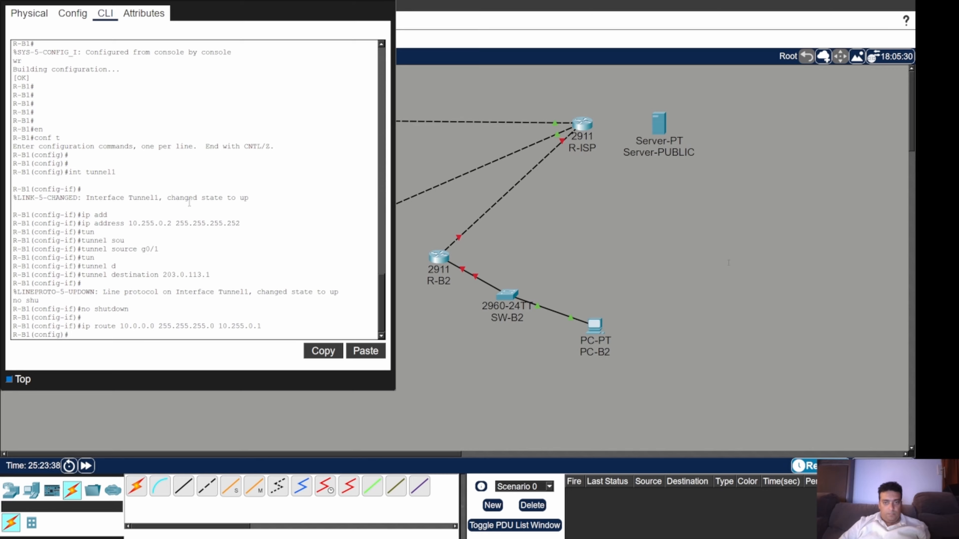
Reuse the previous route command to add a static route on R-B1 to 10.2.0.0 255.255.255.0 via 10.255.0.1
key("Up")
key("Left")
key("Left")
key("Left")
key("Left")
key("Left")
key("Left")
key("Left")
key("Left")
key("Left")
key("Left")
key("Left")
key("Left")
key("Left")
key("Left")
key("Left")
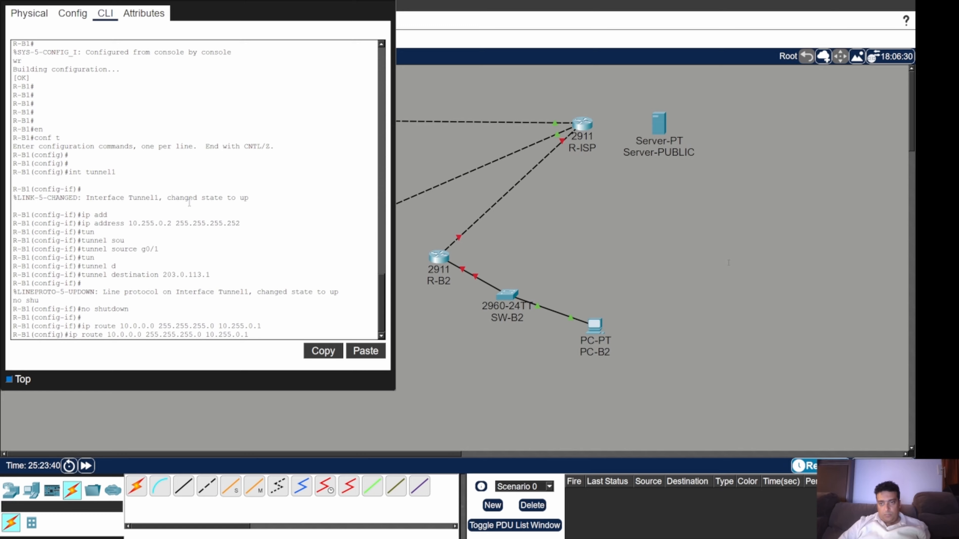
key("BackSpace")
type("2")
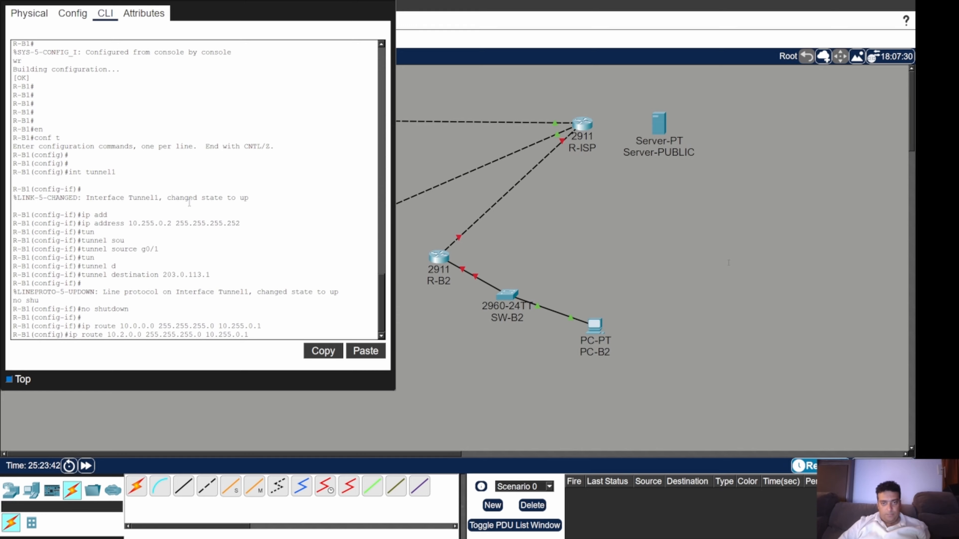
key("Right")
key("Right")
key("Right")
key("Right")
key("Right")
key("Return")
Leave configuration mode on R-B1 with "end" and save the configuration with "wr"
type("end")
key("Return")
type("wr")
key("Return")
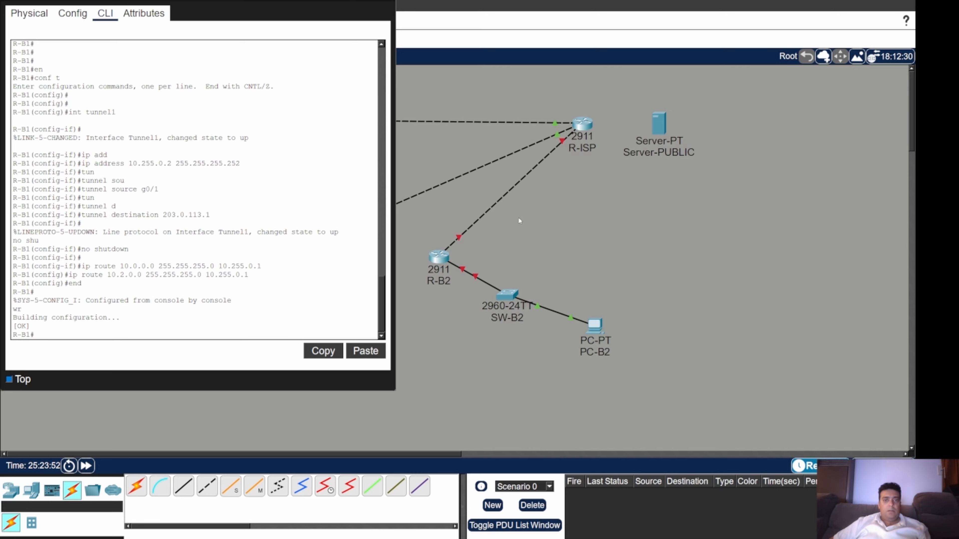
key("Return")
key("Return")
key("Return")
key("Return")
key("Return")
key("Return")
key("Return")
key("Return")
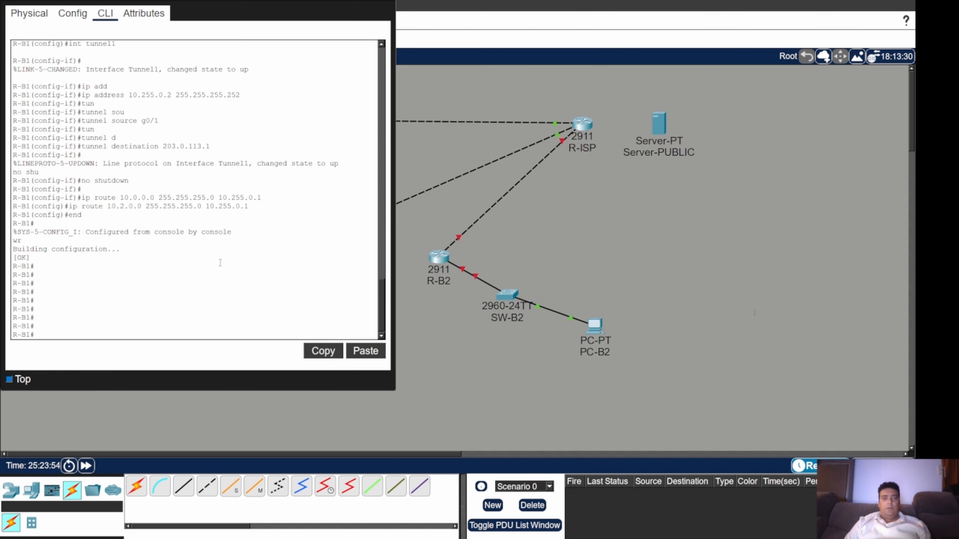
Display the full status of R-B1's Tunnel1 with "sh int tunnel1" to check its state, source and destination
type("sh in")
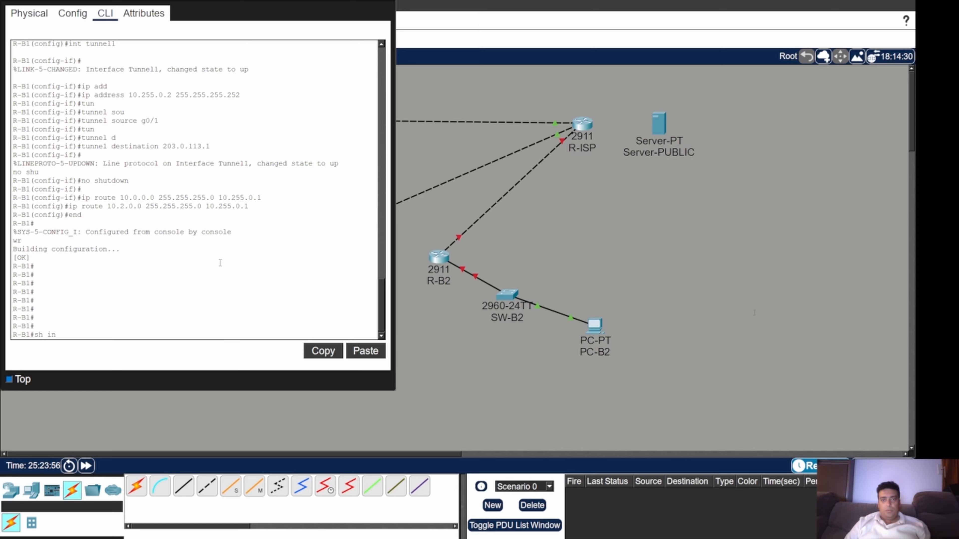
type("t tu")
key("Tab")
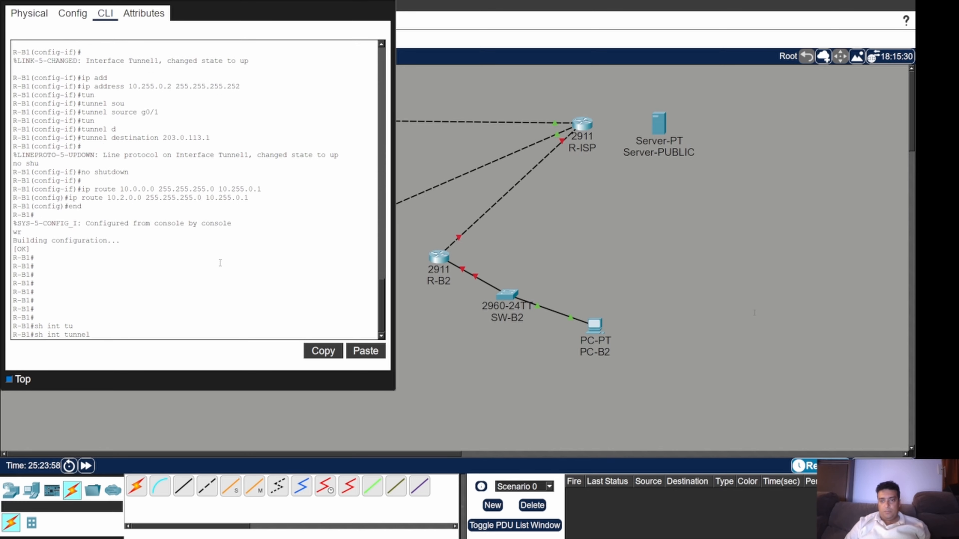
type("1")
key("Return")
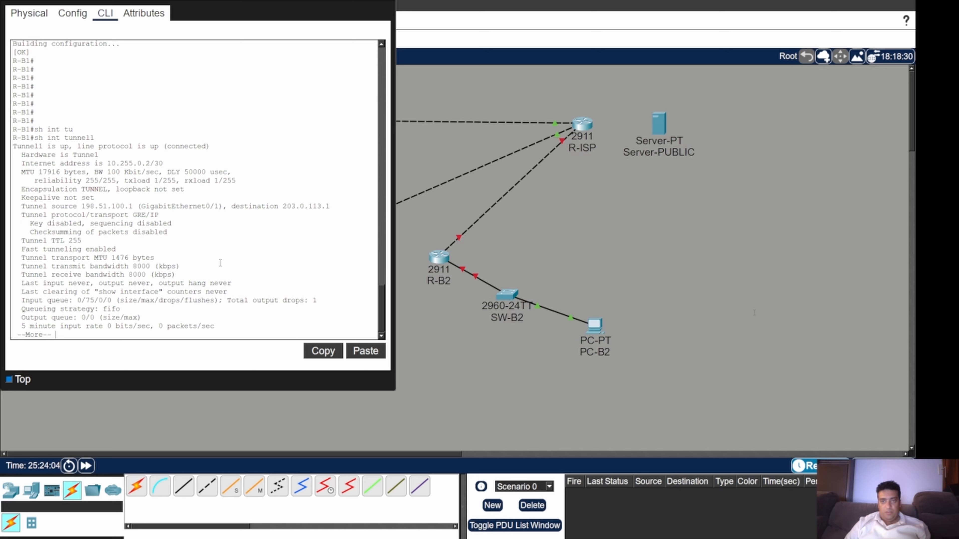
key("Return")
key("space")
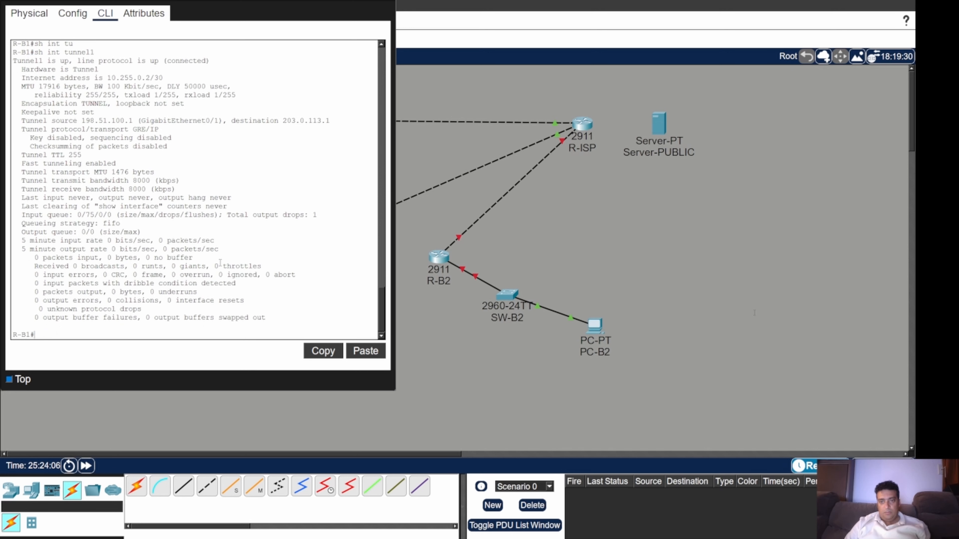
Display R-B1's routing table with "sh ip route" to check the static and connected routes
key("Return")
key("Return")
key("Return")
key("Return")
type("sh i")
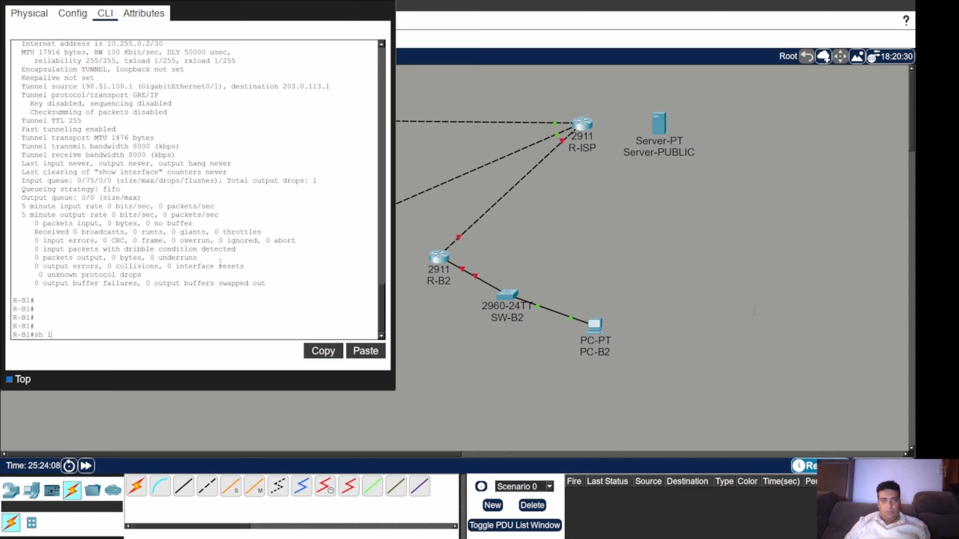
type("p route")
key("Return")
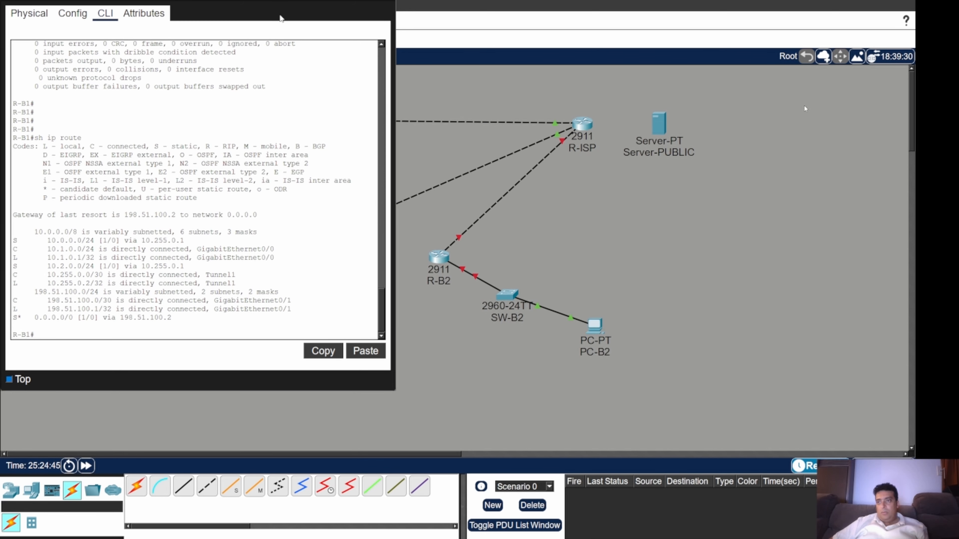
Leave R-B1's window, open the command line of router R-B2 and decline the initial configuration dialog
left_click(888, 88)
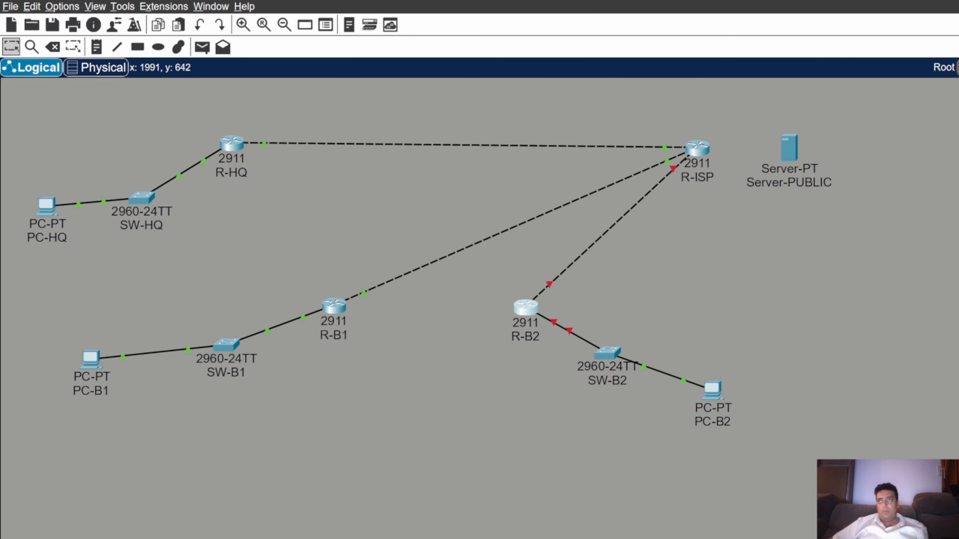
left_click(525, 307)
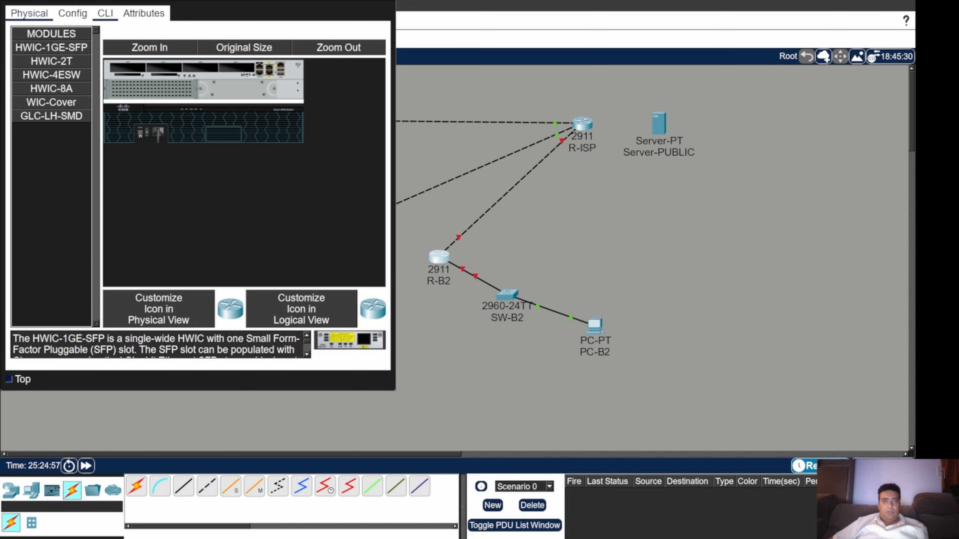
left_click(106, 13)
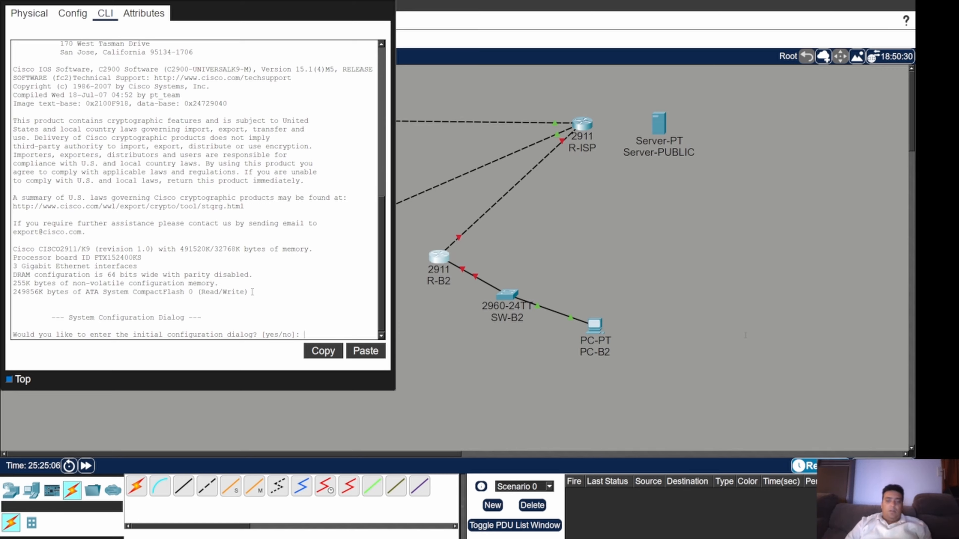
type("n")
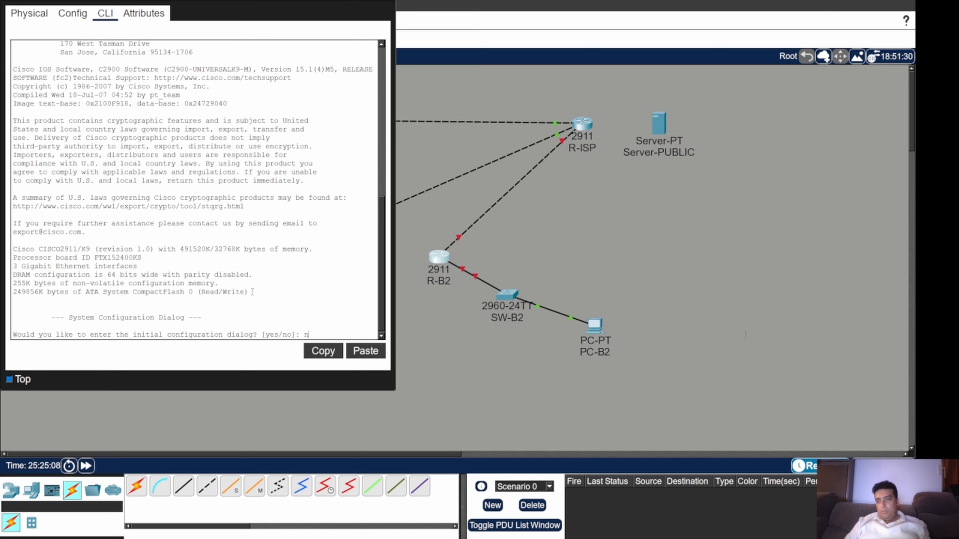
key("Return")
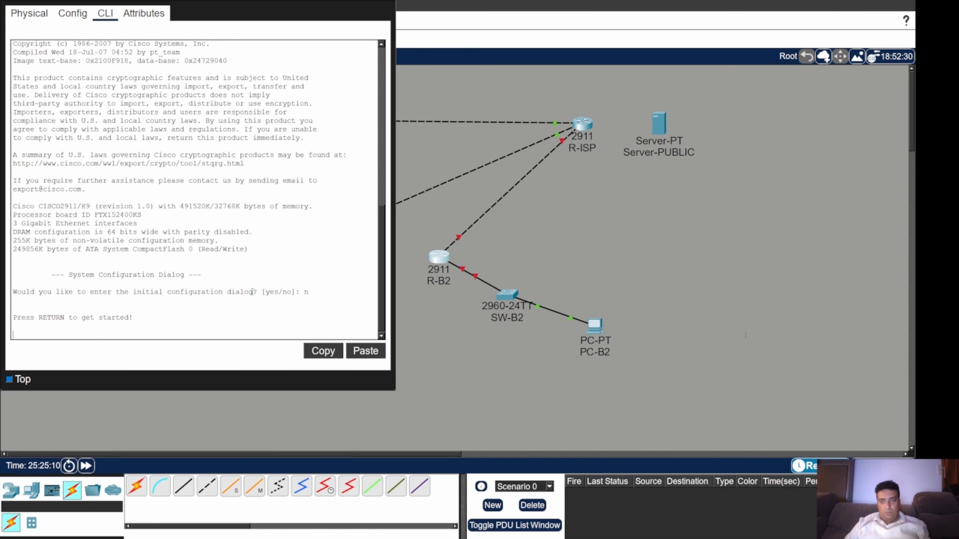
key("Return")
key("Return")
key("Return")
key("Return")
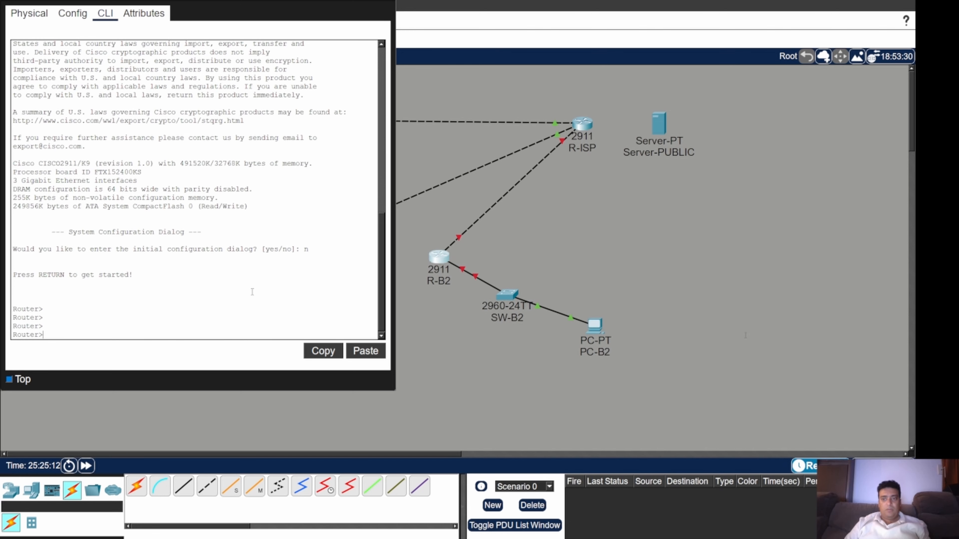
Enter privileged mode with "en" and configuration mode with "conf t", and set the router's hostname to R-B2
type("en")
key("Return")
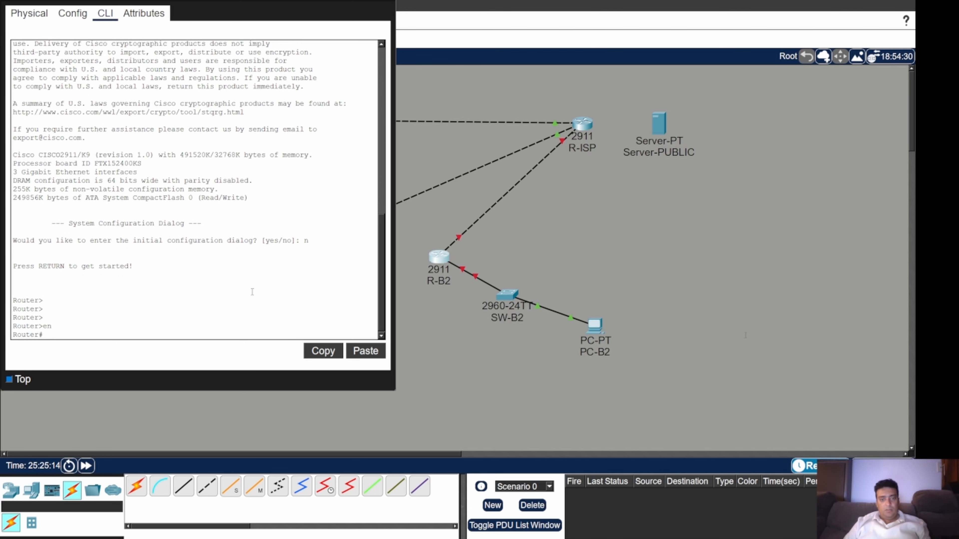
type("conf t")
key("Return")
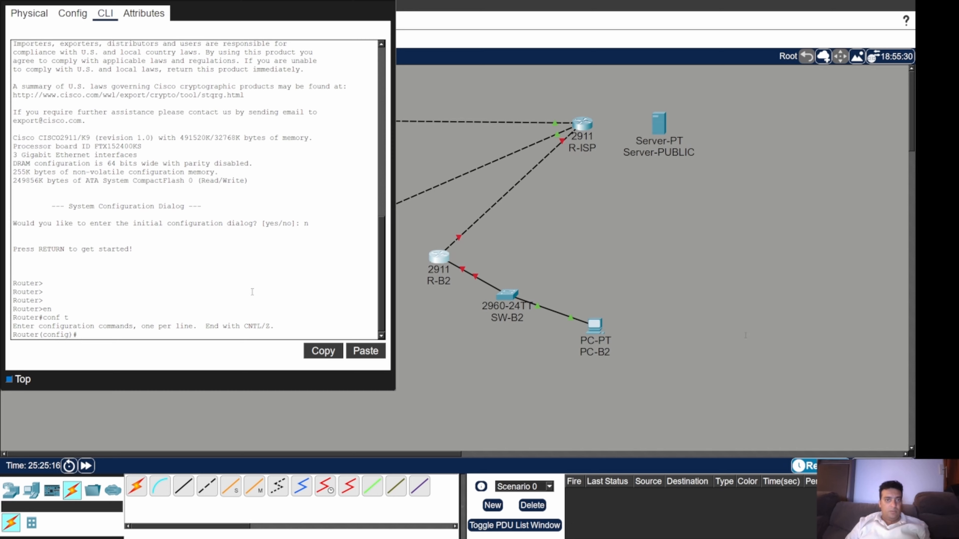
type("host")
key("Tab")
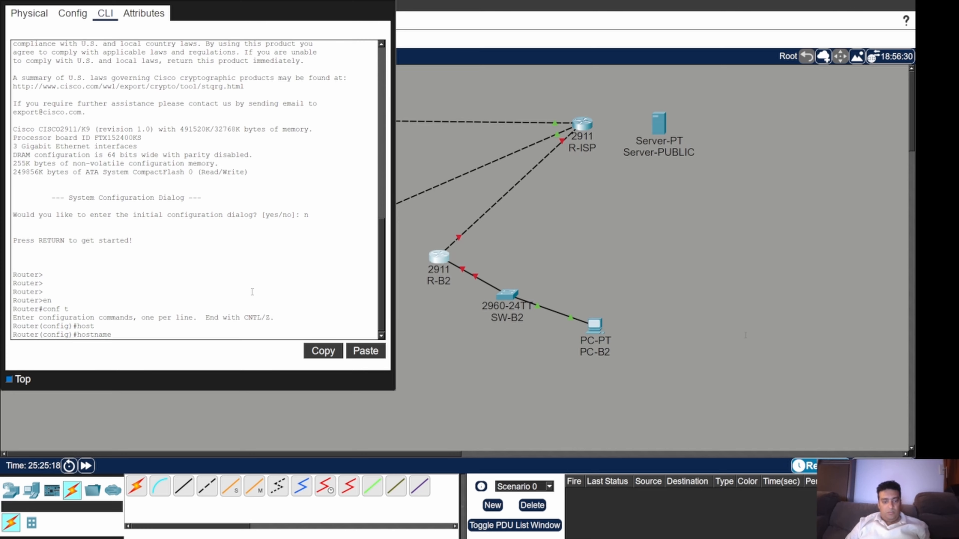
type("R-B2")
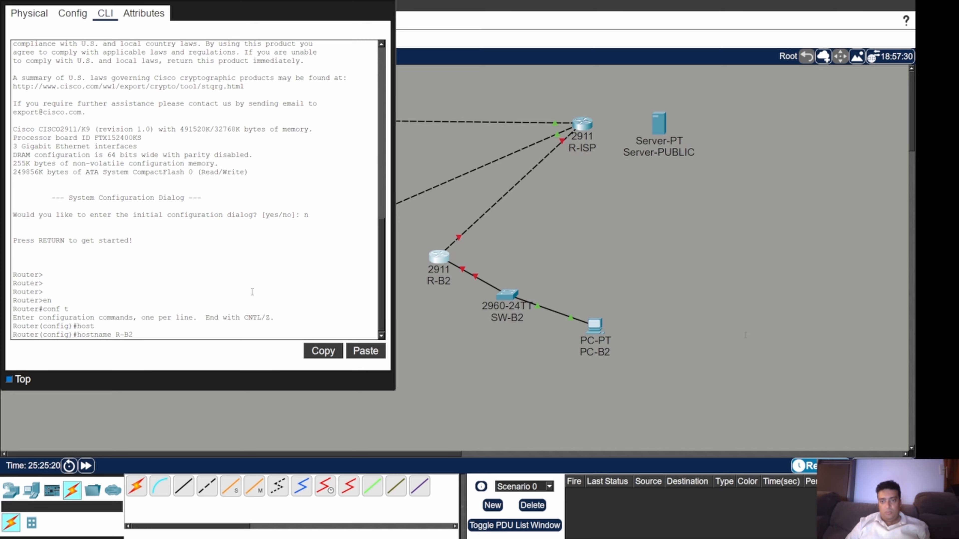
key("Return")
key("Return")
key("Return")
key("Return")
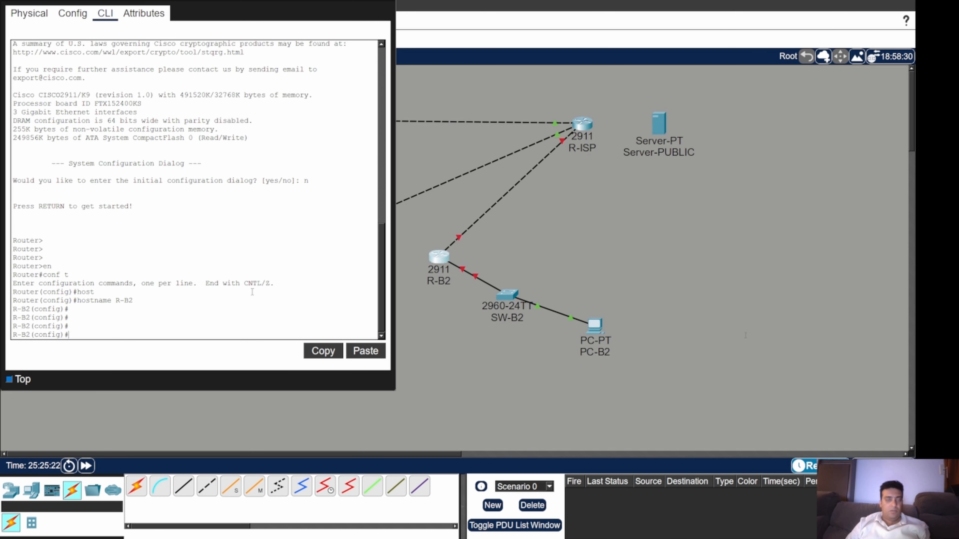
Disable DNS lookup on R-B2 with "no ip domain-lookup"
type("no i")
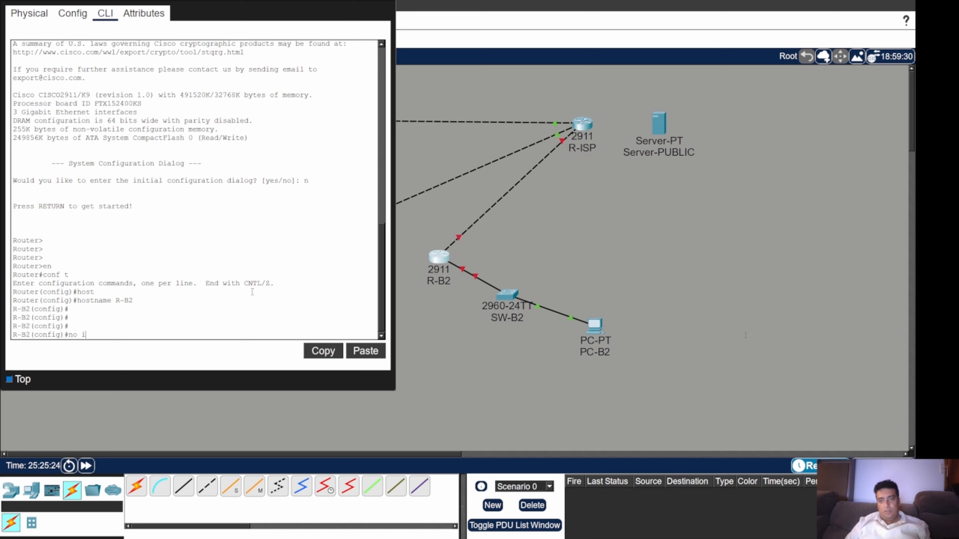
type("p domai")
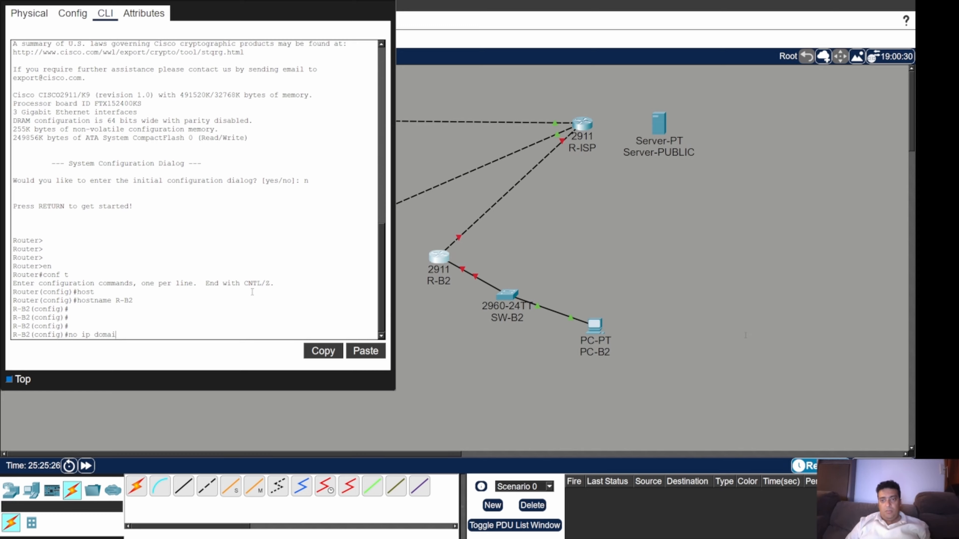
type("n-lo")
key("Tab")
key("Return")
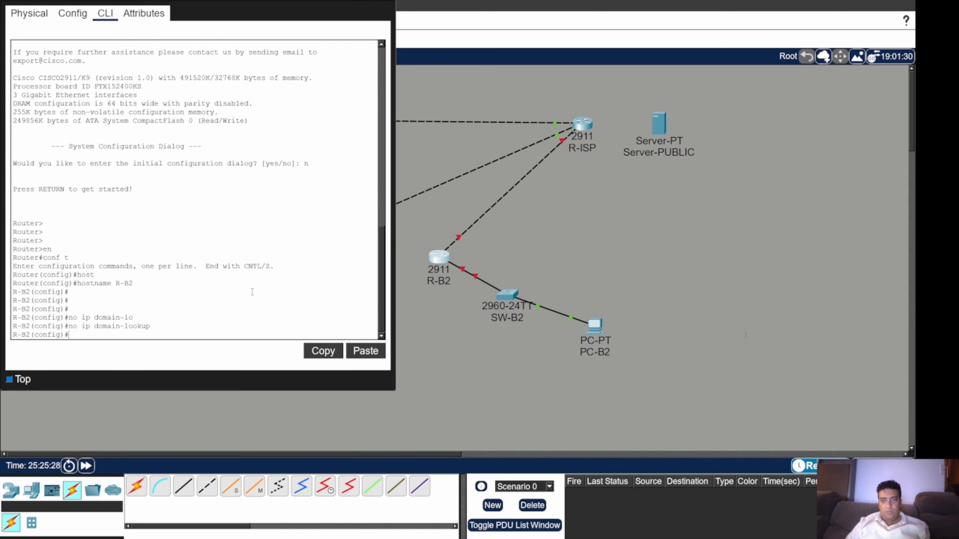
key("Return")
key("Return")
key("Return")
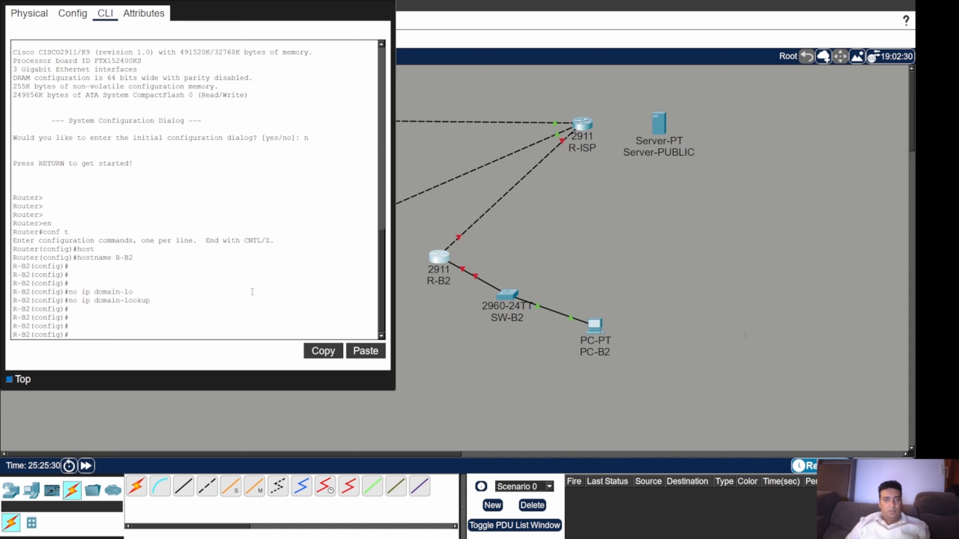
Assign IP address 10.2.0.1 with mask 255.255.255.0 to R-B2's LAN interface g0/0
type("int")
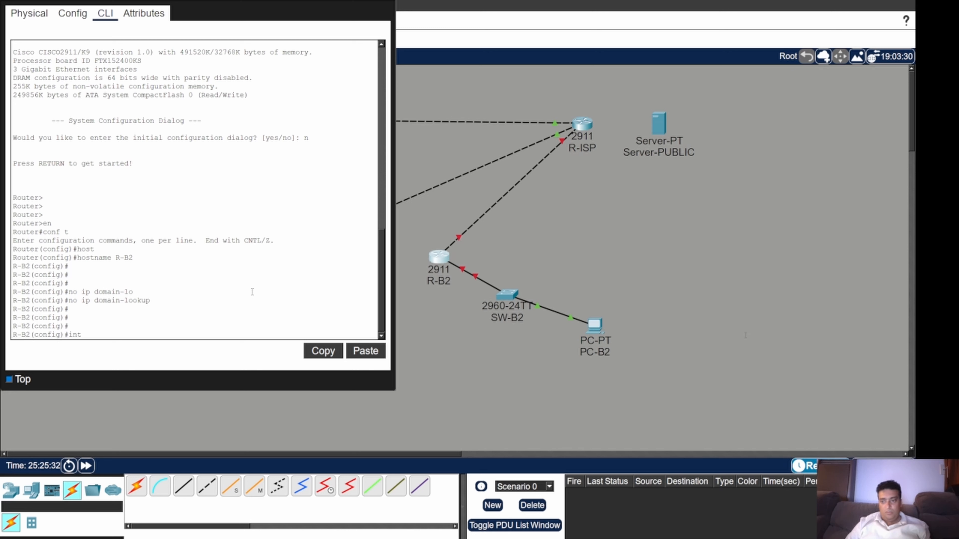
type(" g0/0")
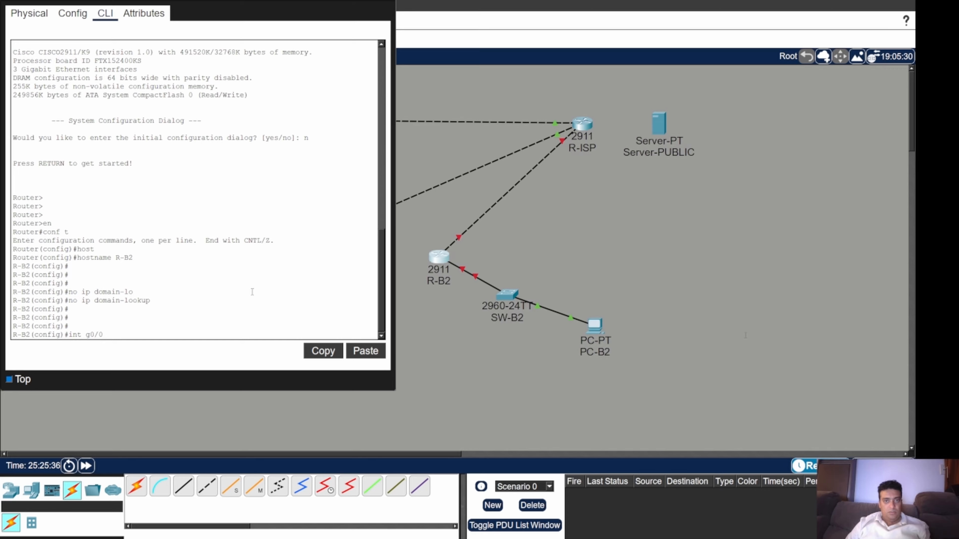
key("Return")
type("ip add")
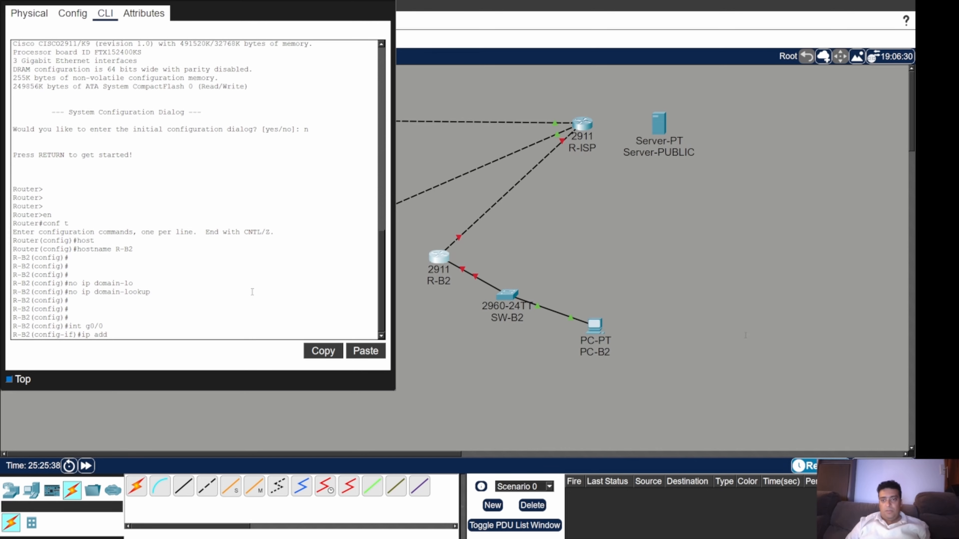
key("Tab")
type("10.")
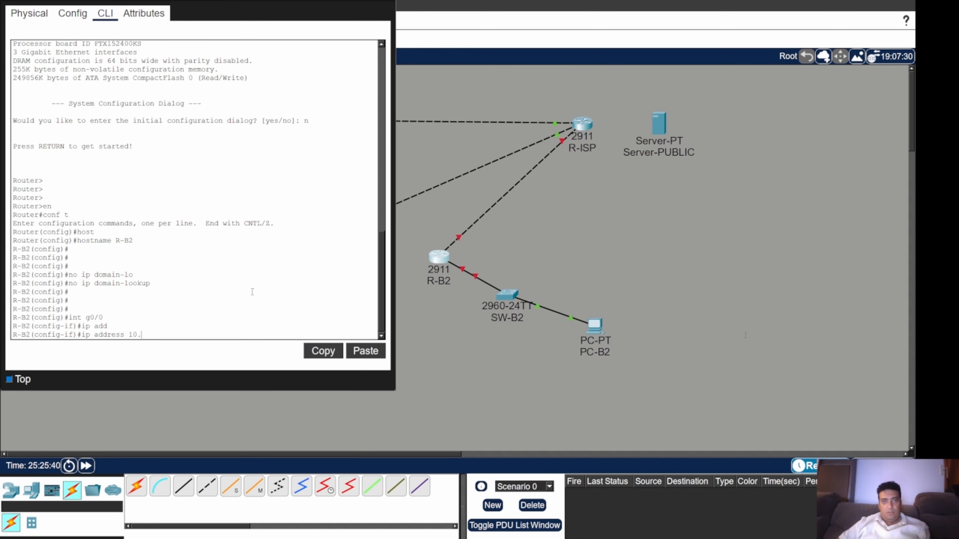
type("2.0.1 255.255.255.")
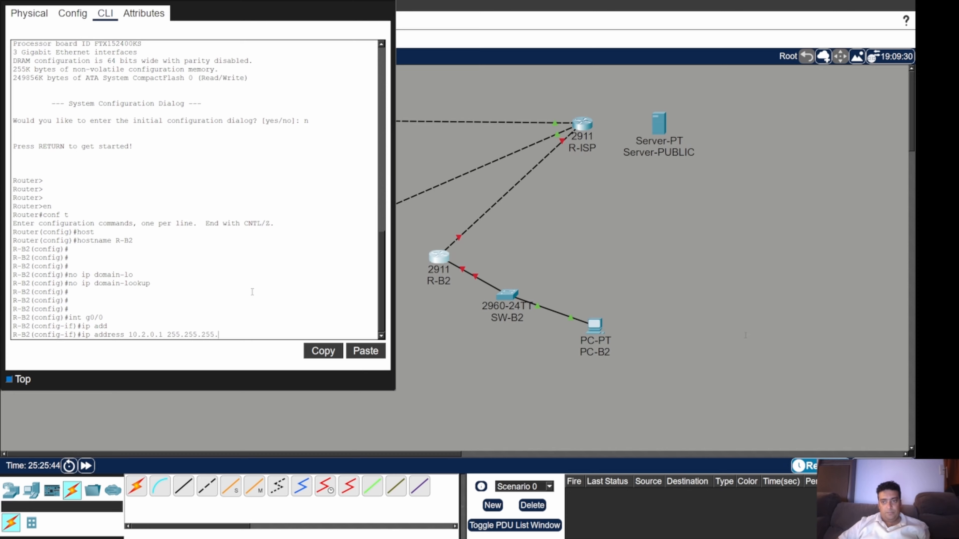
type("255.0")
key("Return")
Enable R-B2's interface g0/0 with "no shutdown"
type("no shu")
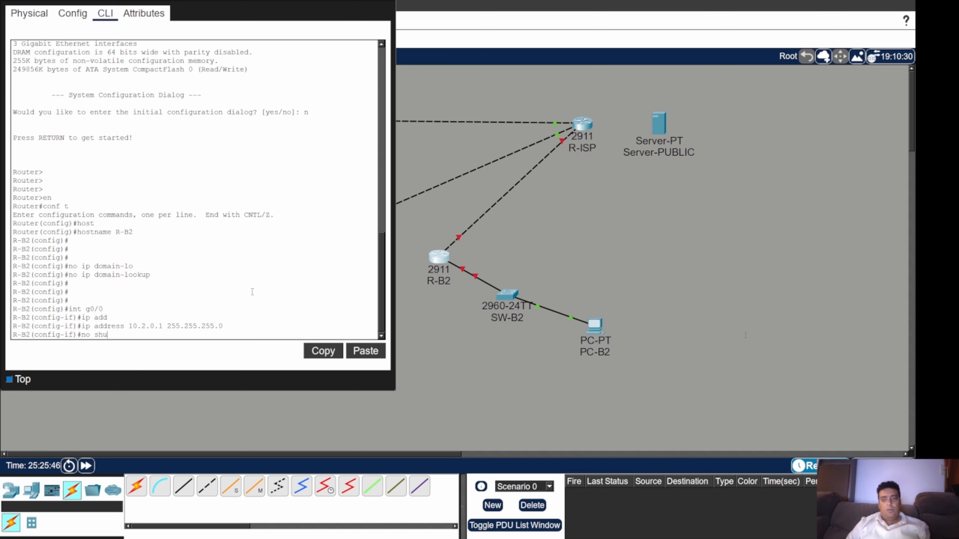
key("Tab")
key("Return")
key("Return")
key("Return")
key("Return")
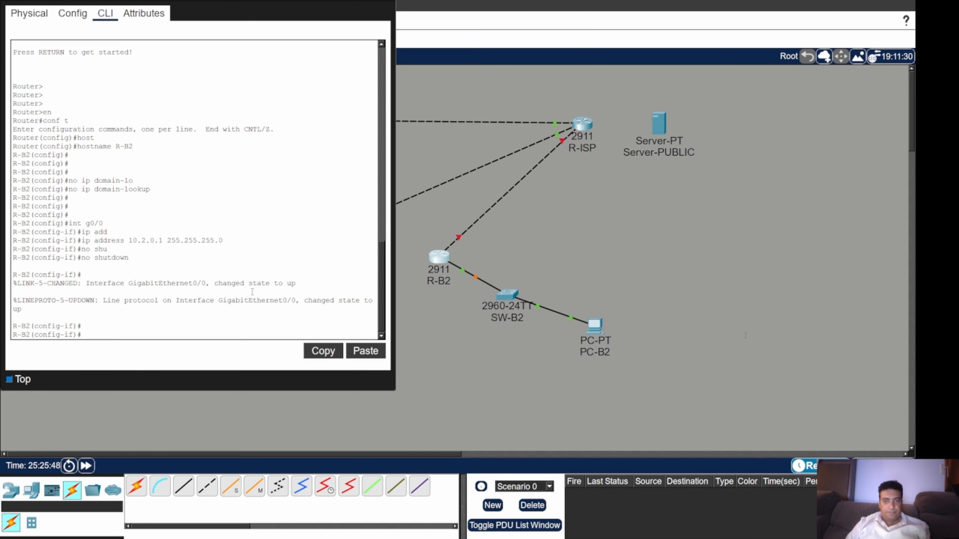
Assign IP address 192.0.2.1 with mask 255.255.255.252 to R-B2's ISP-facing interface g0/1
type("int")
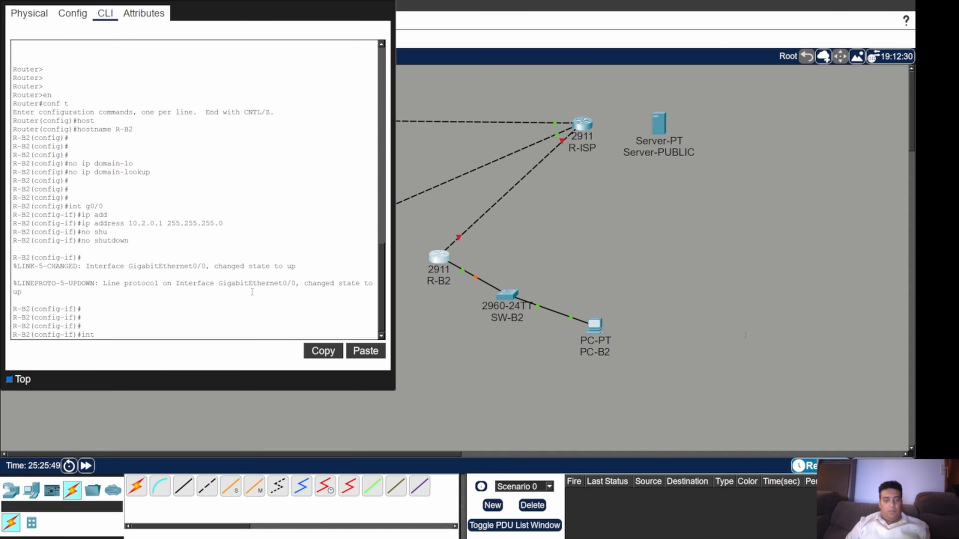
type(" g0/1")
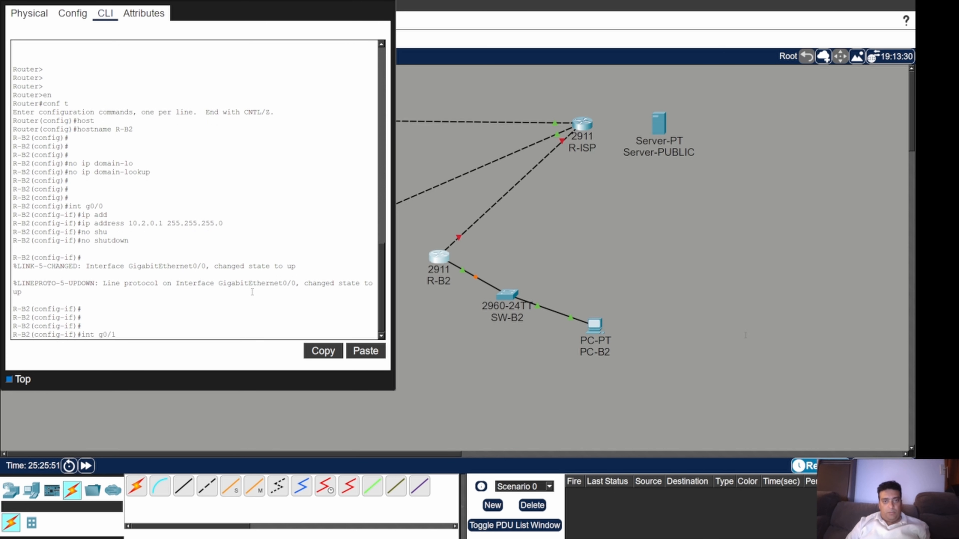
key("Return")
type("ig-if)#ip add")
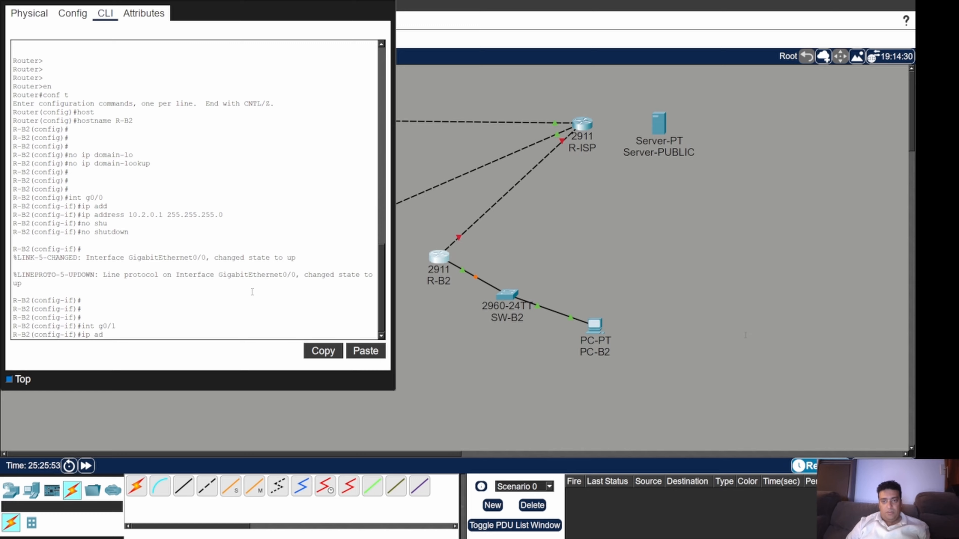
key("Tab")
type("19")
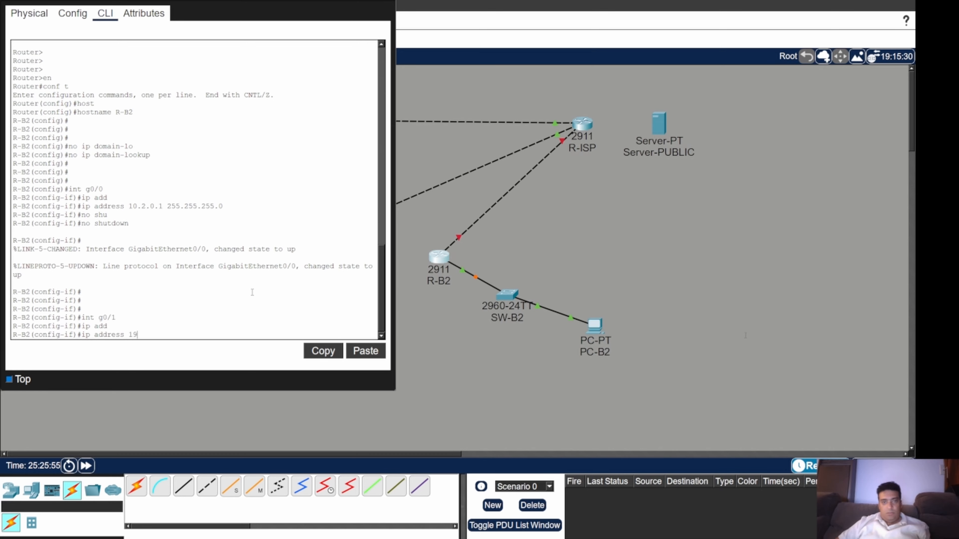
type("2.0.")
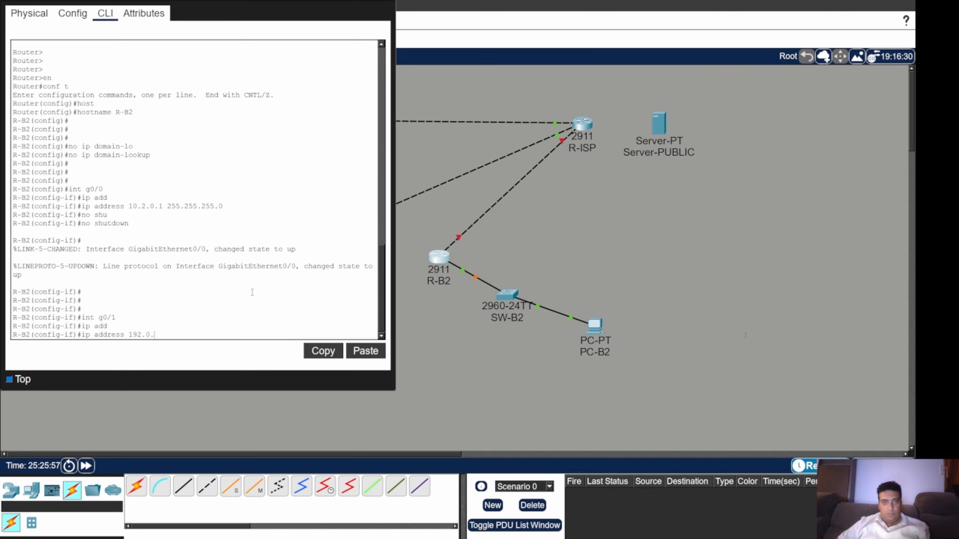
type("2.1 255.255.255.252")
key("Return")
Enable R-B2's interface g0/1 with "no shutdown"
type("no shut")
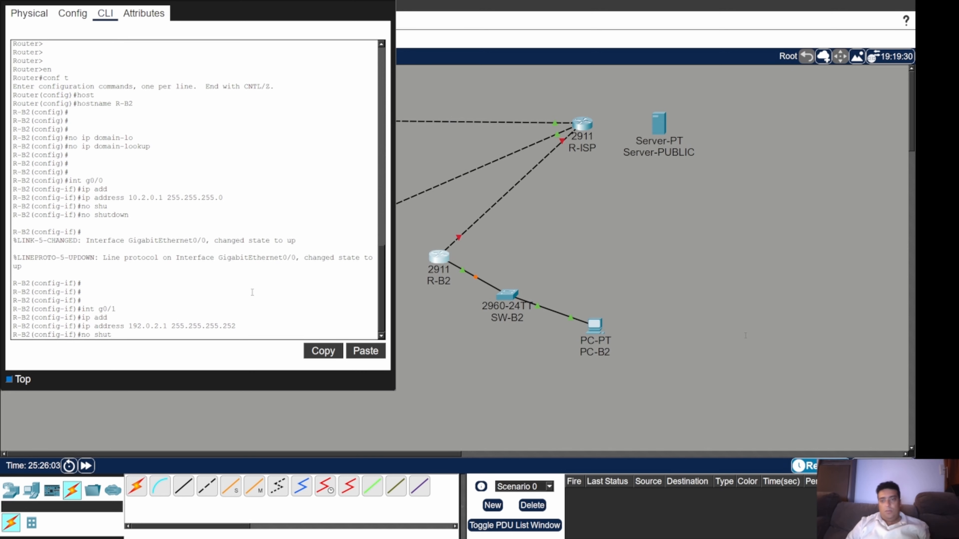
key("Tab")
key("Return")
key("Return")
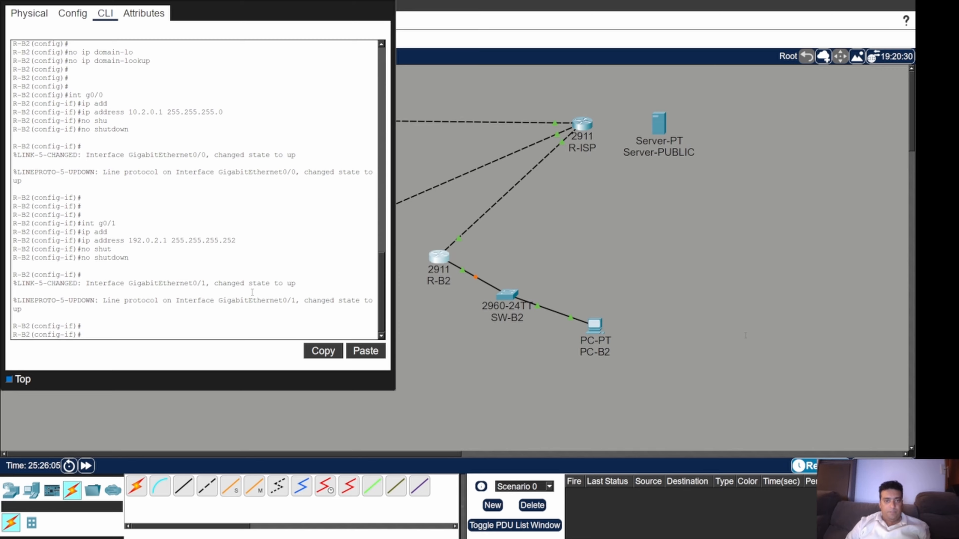
Add a default route on R-B2 with "ip route 0.0.0.0 0.0.0.0 192.0.2.2"
type("ip route 0.0.00.")
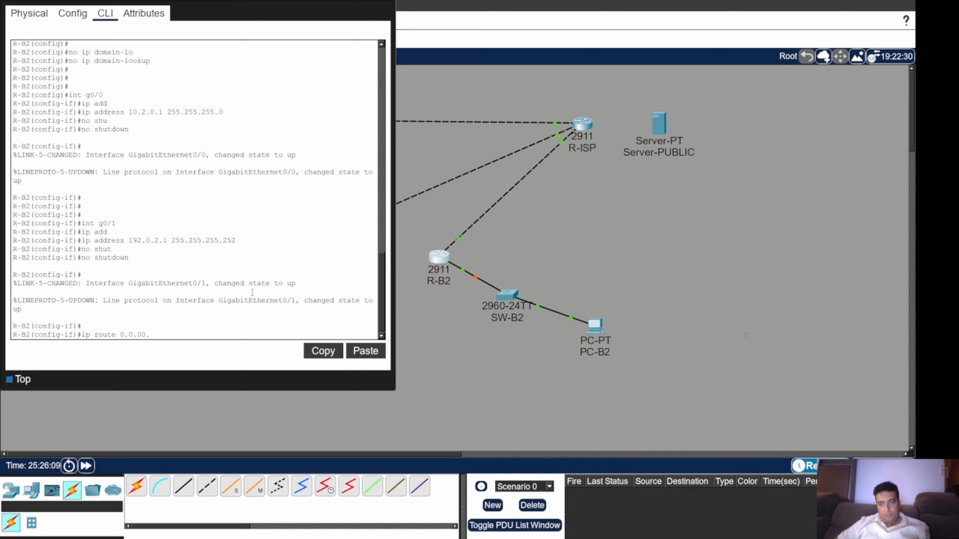
key("BackSpace")
key("BackSpace")
type(".")
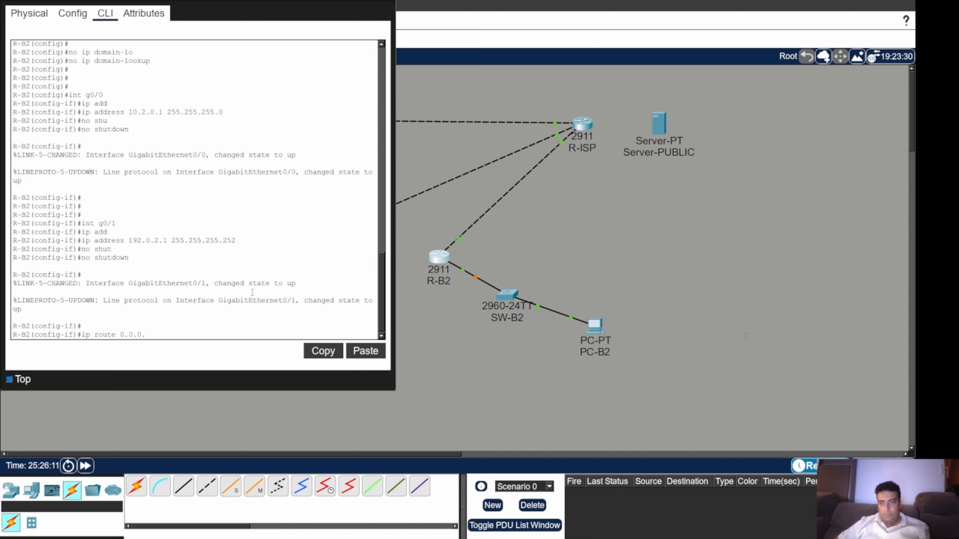
type("0 0.0.00")
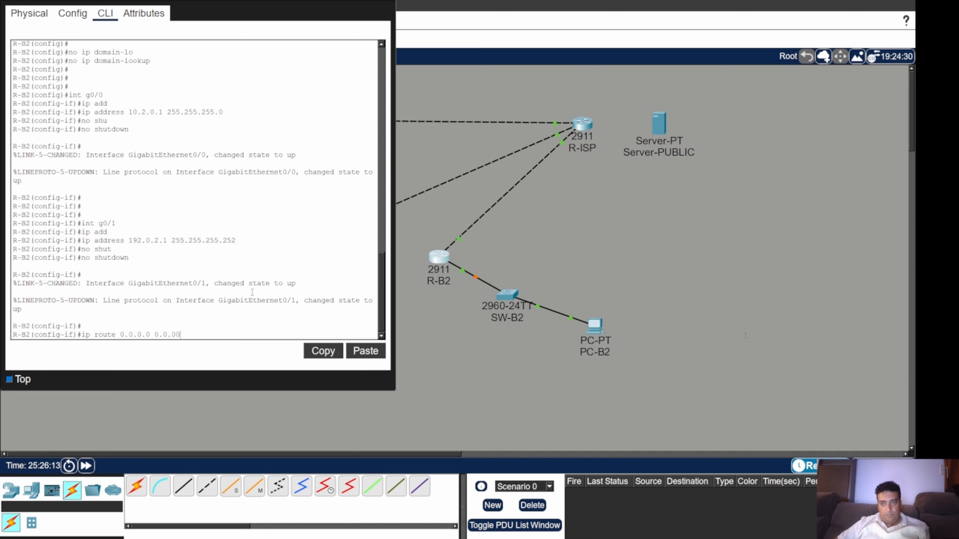
key("BackSpace")
type(".0")
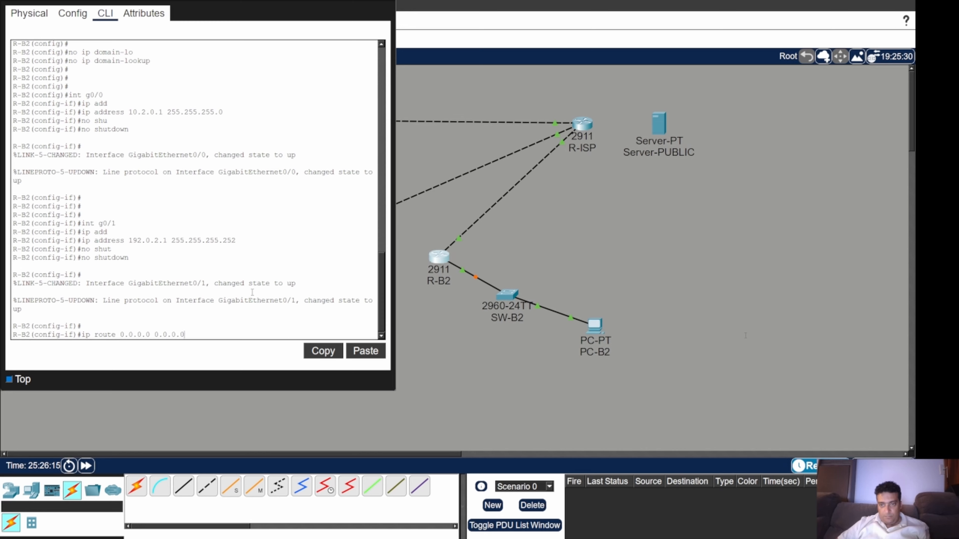
type(" 192.")
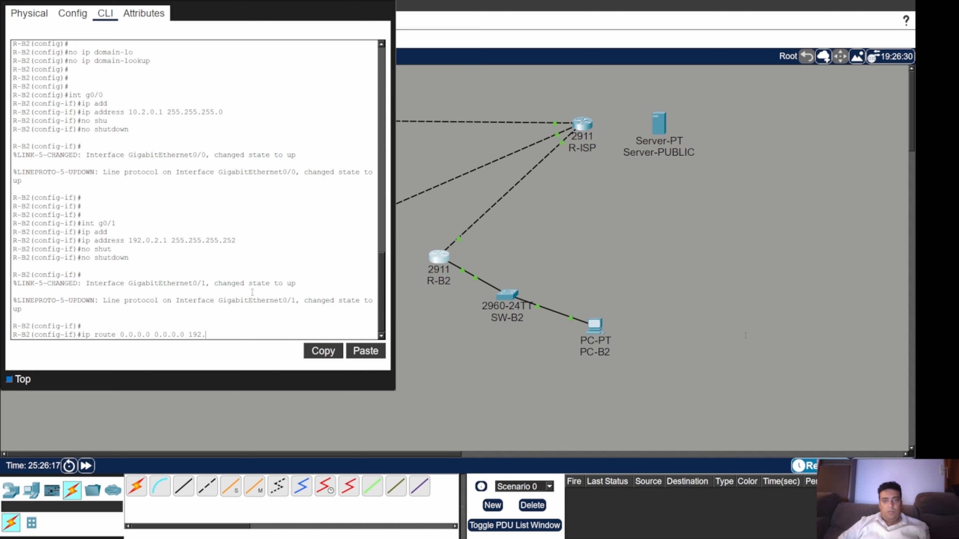
type("0.2.2")
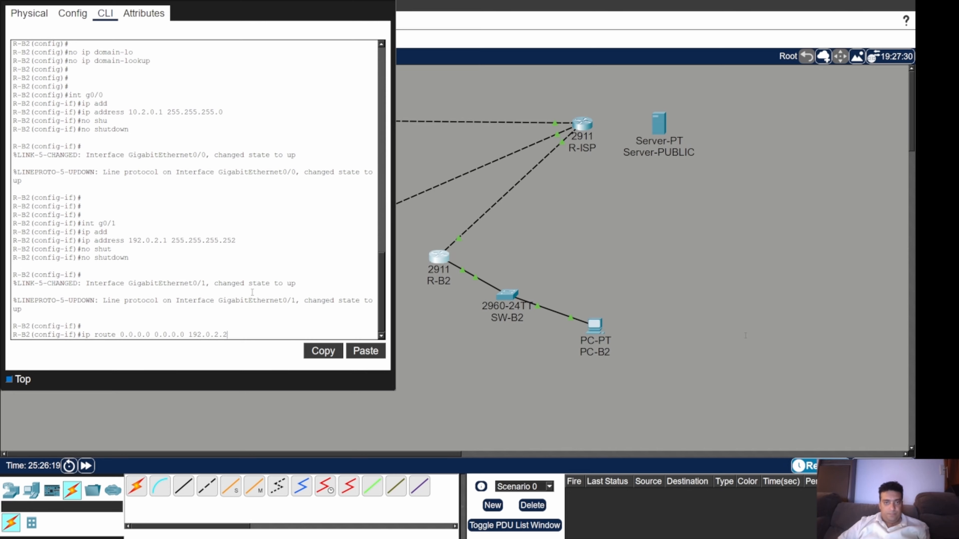
key("Return")
Leave configuration mode on R-B2 with "end" and save the configuration with "wr"
type("en")
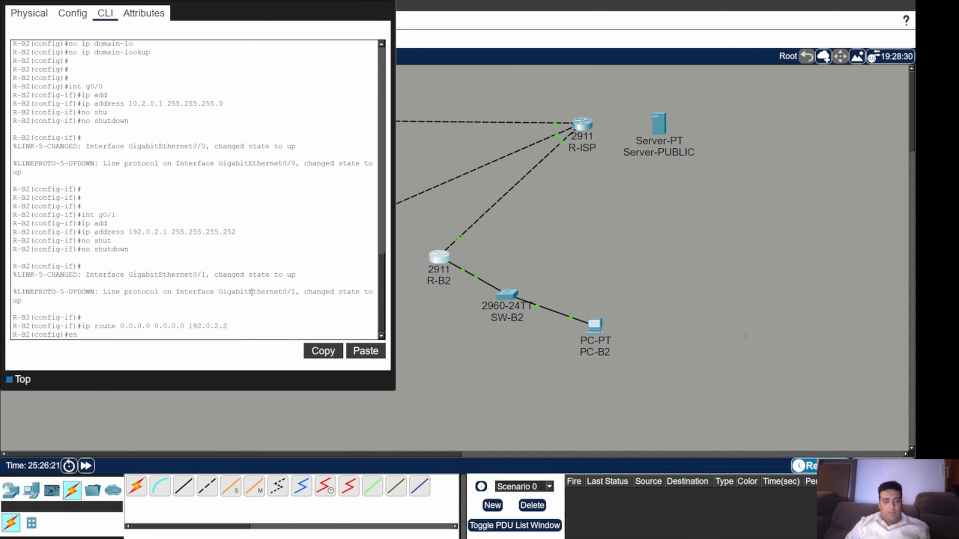
type("d wr")
key("Return")
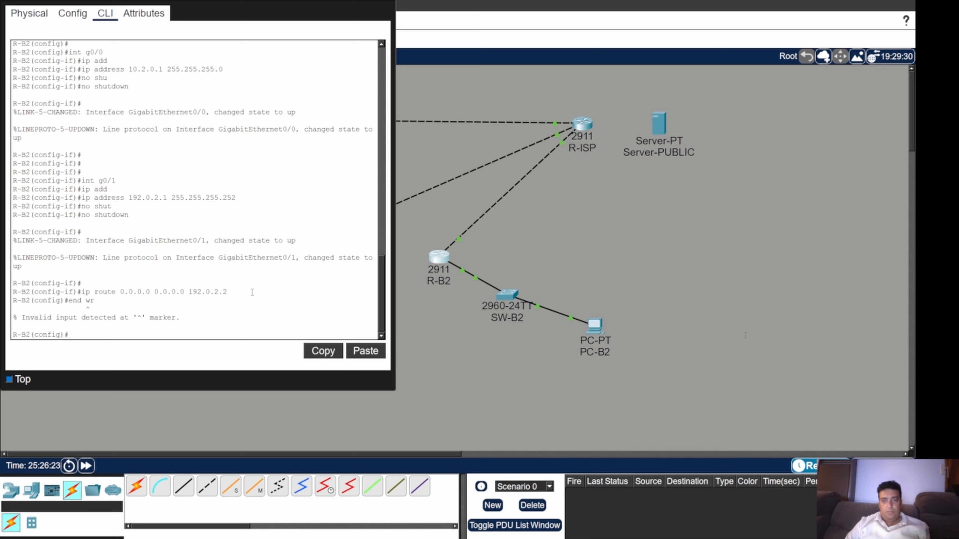
type("end")
key("Return")
type("we")
type("r")
key("Return")
key("Return")
key("Return")
key("Return")
key("Return")
key("Return")
key("Return")
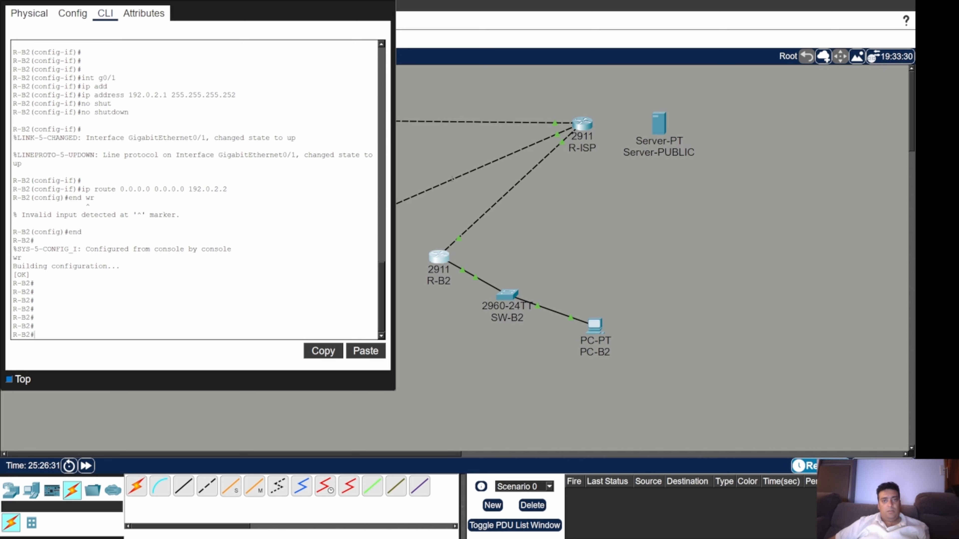
Enter configuration mode on R-B2 and create the tunnel interface with "int tunnel2"
type("conf t")
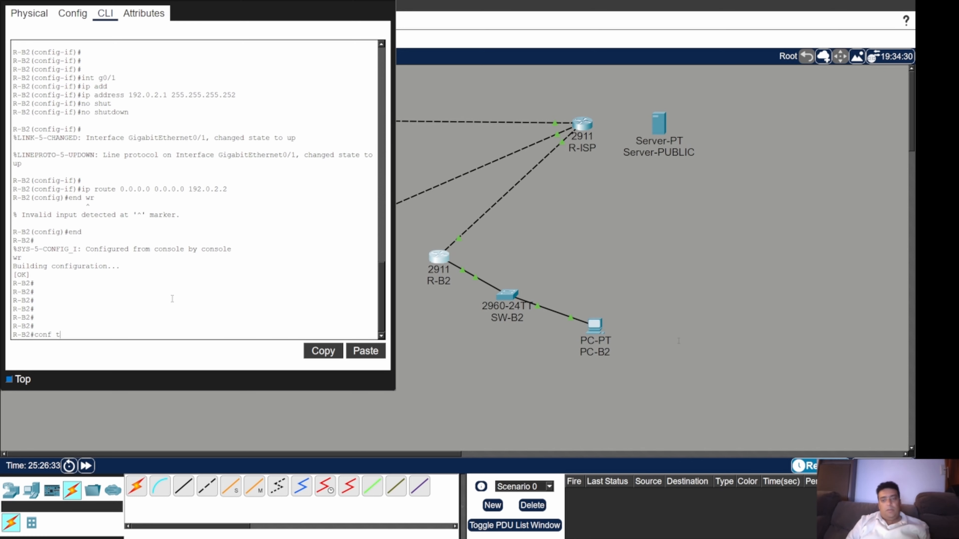
key("Return")
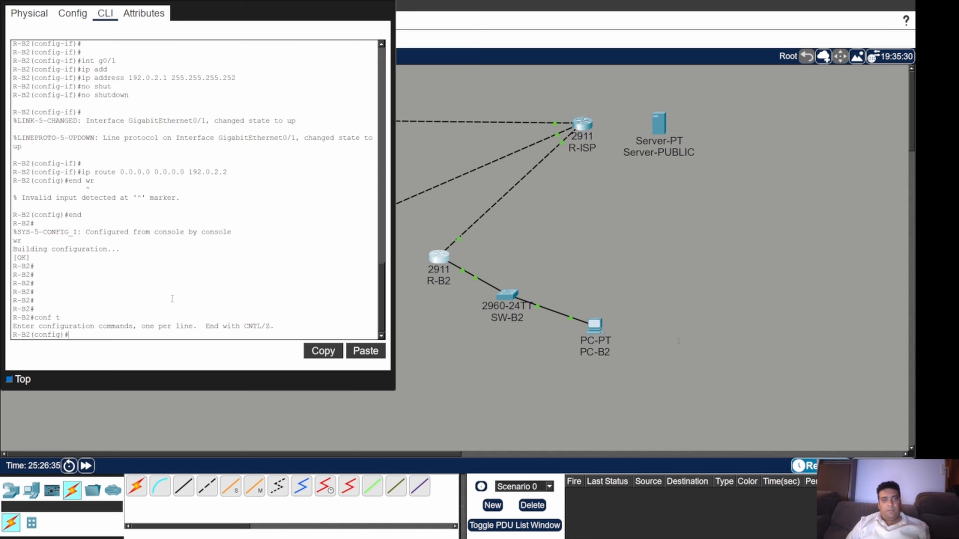
type("int tun")
key("Tab")
type("2")
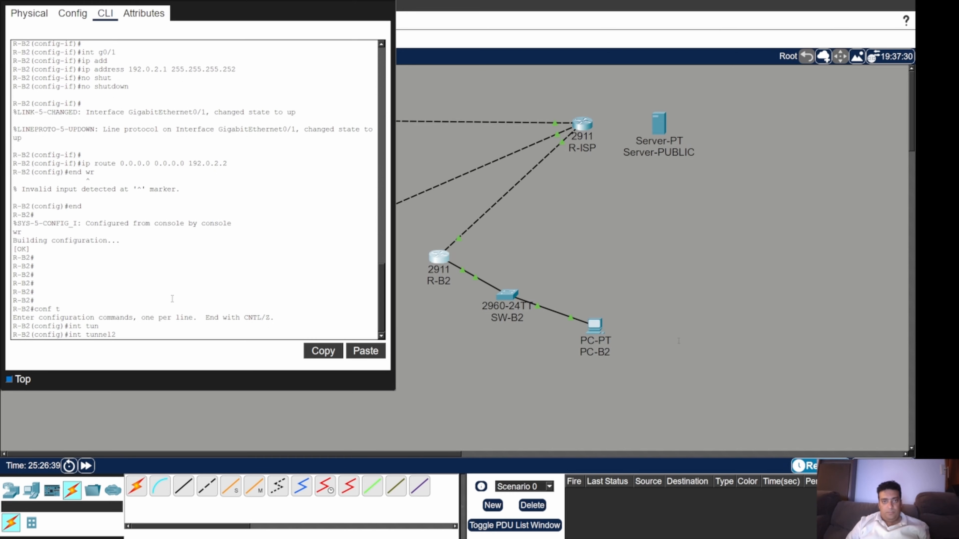
key("Return")
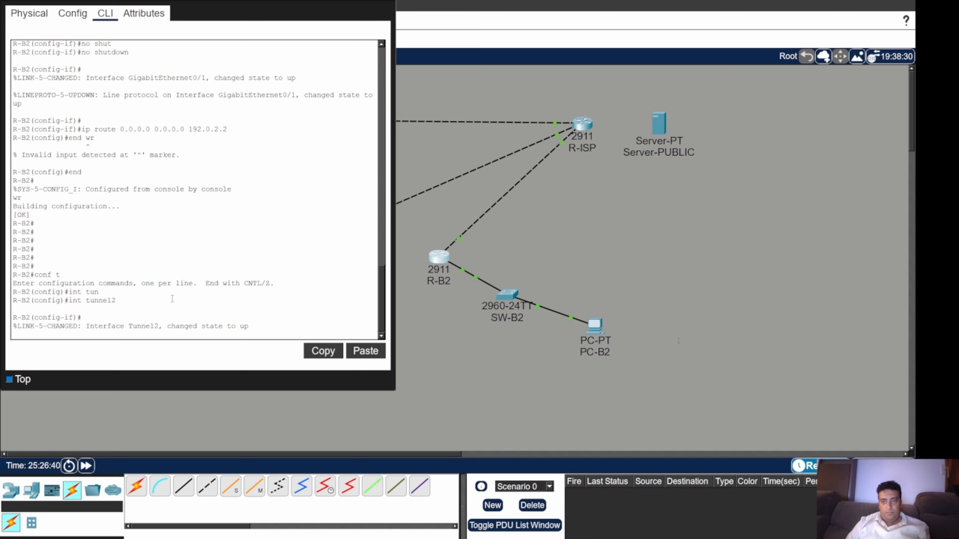
key("Return")
Assign IP address 10.255.0.6 with mask 255.255.255.252 to R-B2's tunnel2 interface
type("ig-if)#ip add")
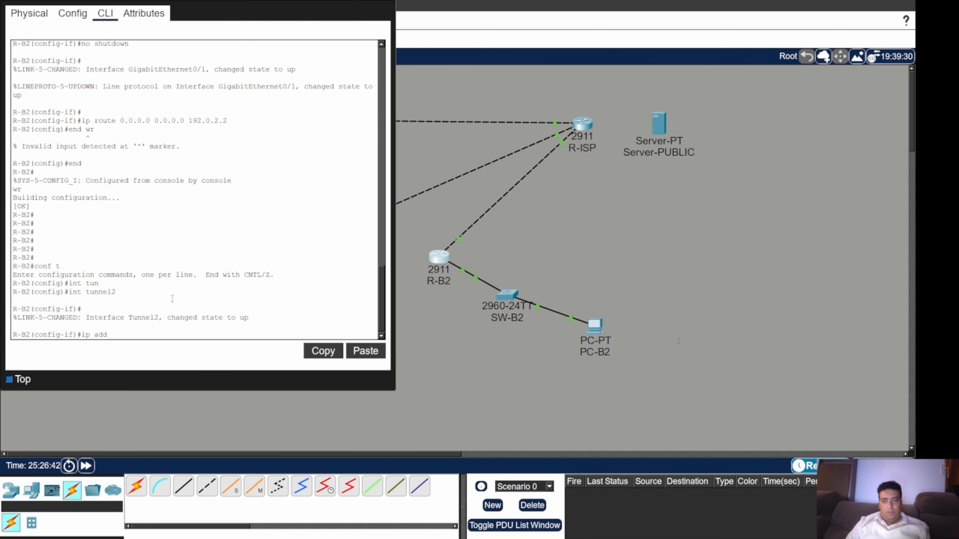
key("Tab")
type("10.255.")
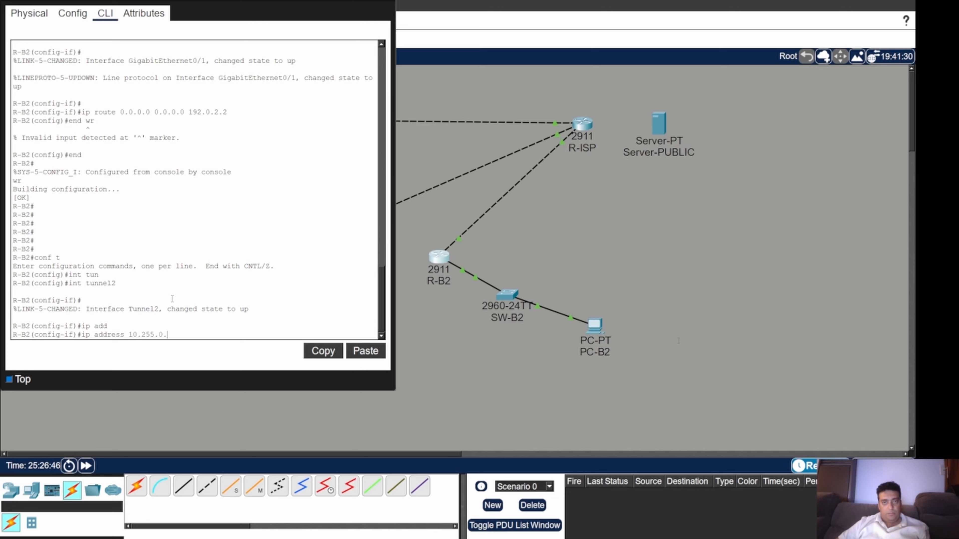
type("6.")
type(" 255.255.")
type("255.2")
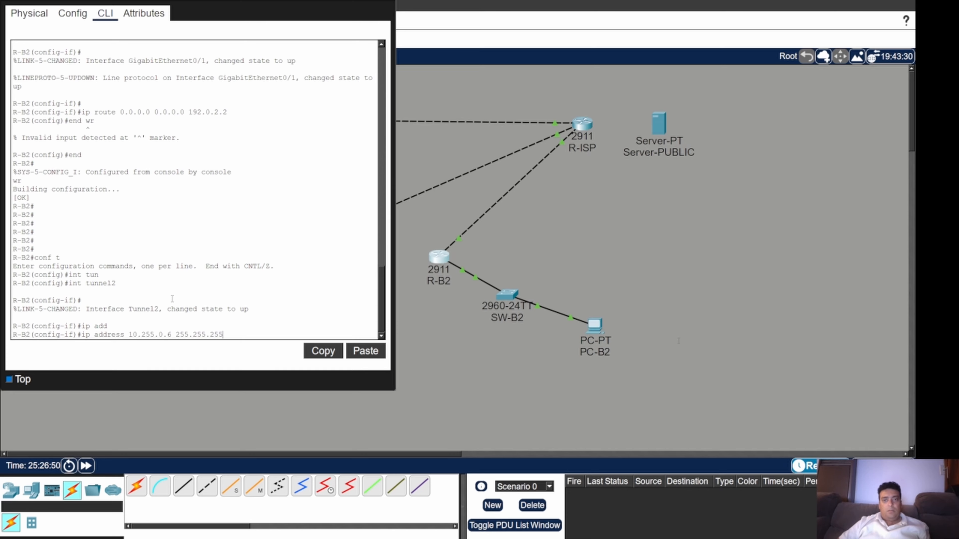
type("52")
key("Return")
Set the source of R-B2's tunnel2 to interface g0/1 with "tunnel source g0/1"
type("tun")
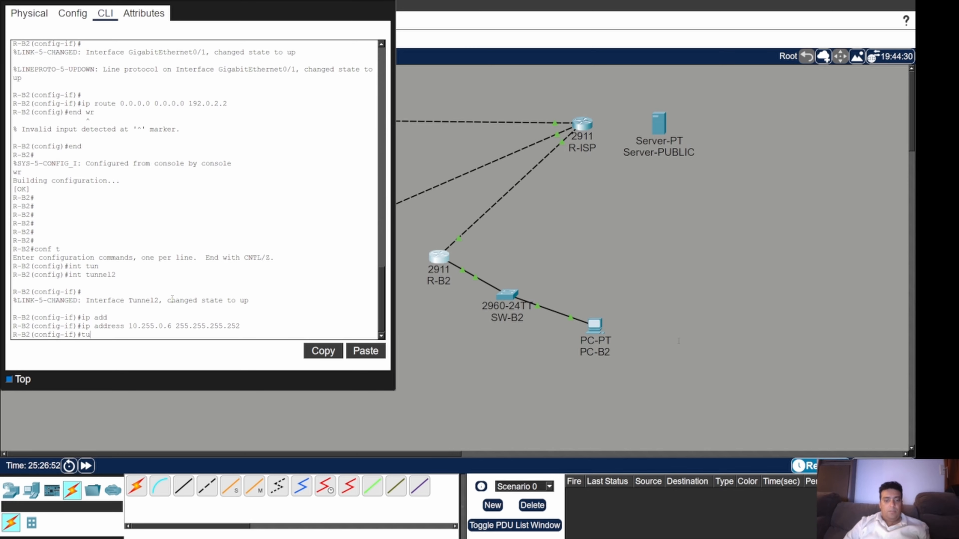
key("Tab")
type("sou")
key("Tab")
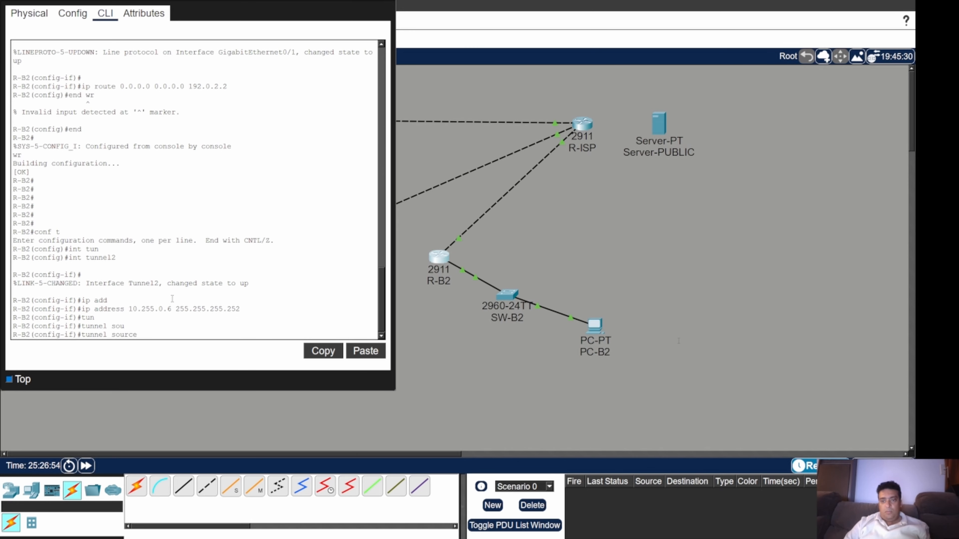
type("g0")
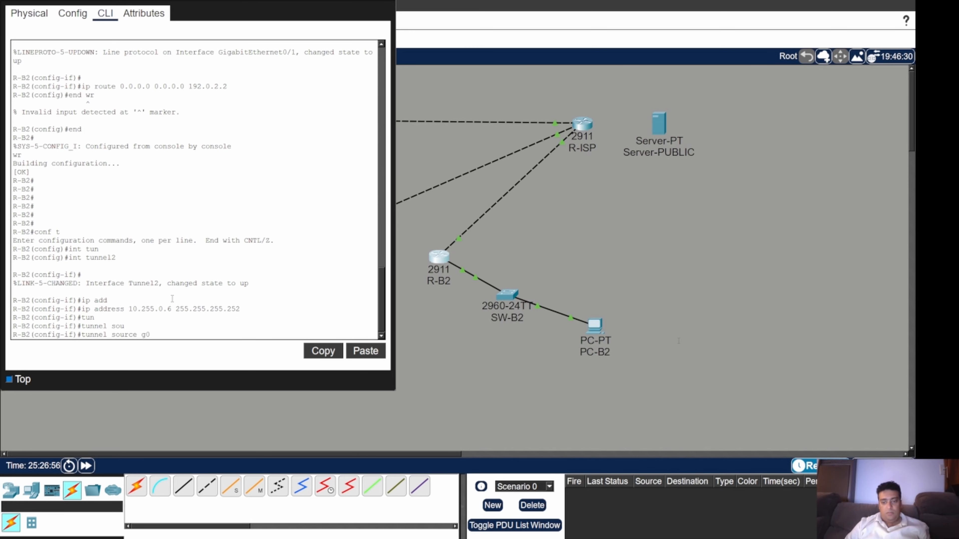
type("/1")
key("Return")
Set the destination of R-B2's tunnel2 with "tunnel destination 203.0.113.1"
type(";tin")
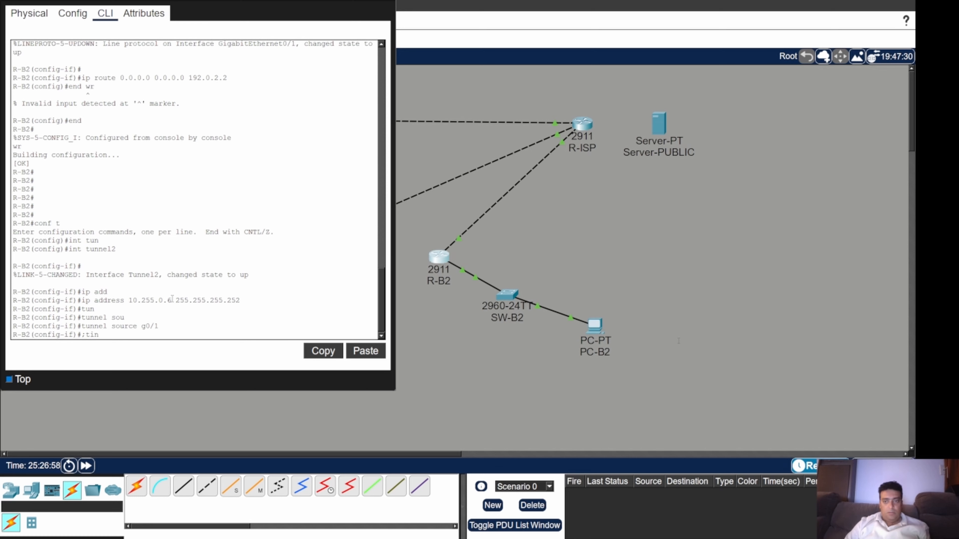
key("Return")
type("t")
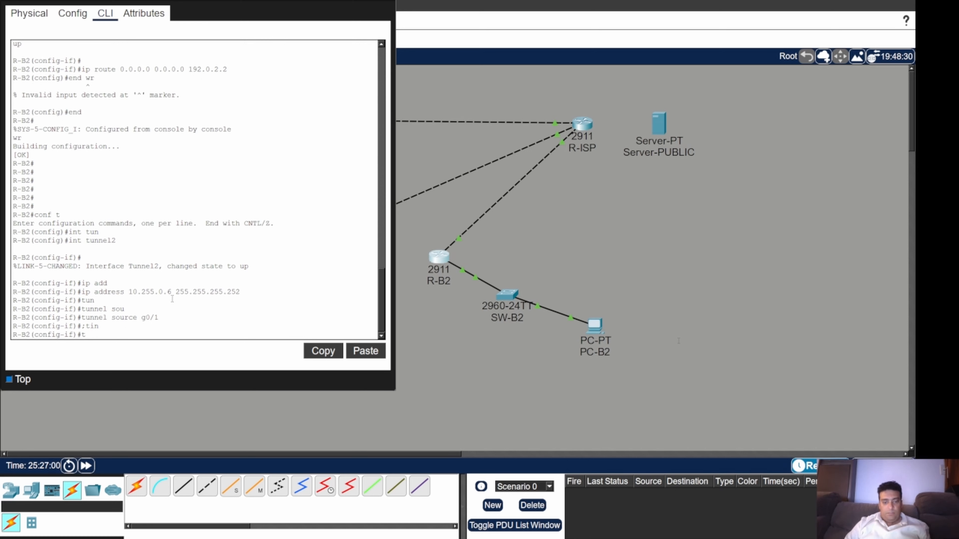
type("un")
key("Tab")
type("de")
key("Tab")
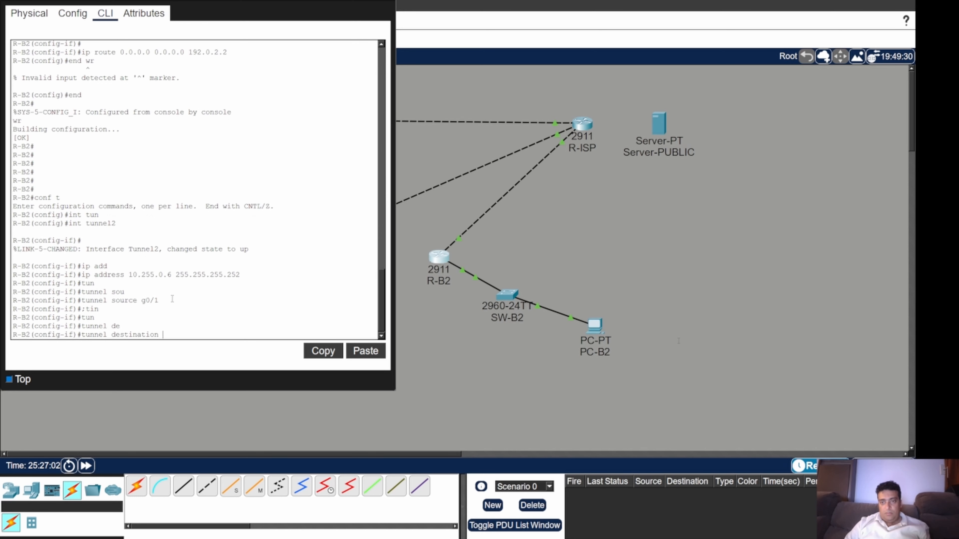
type("203")
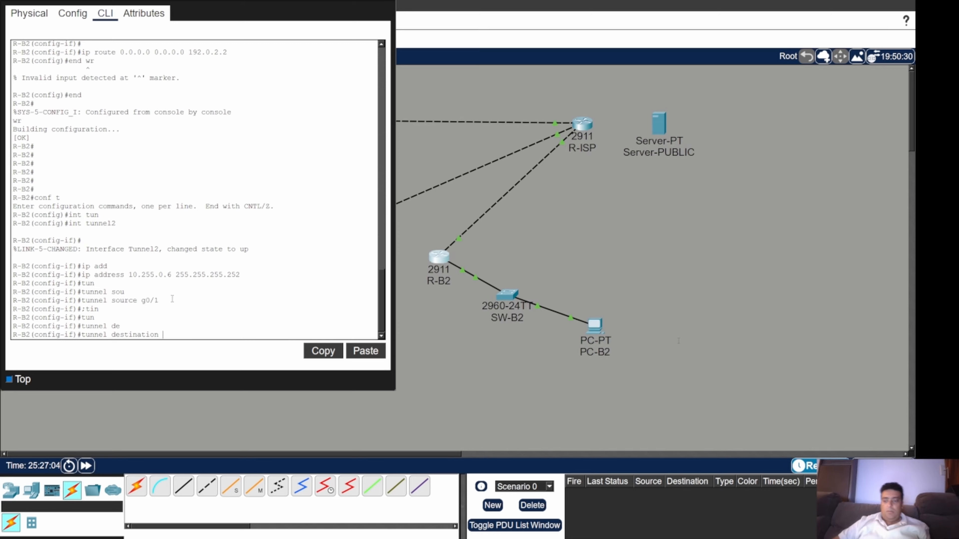
type(".0.113")
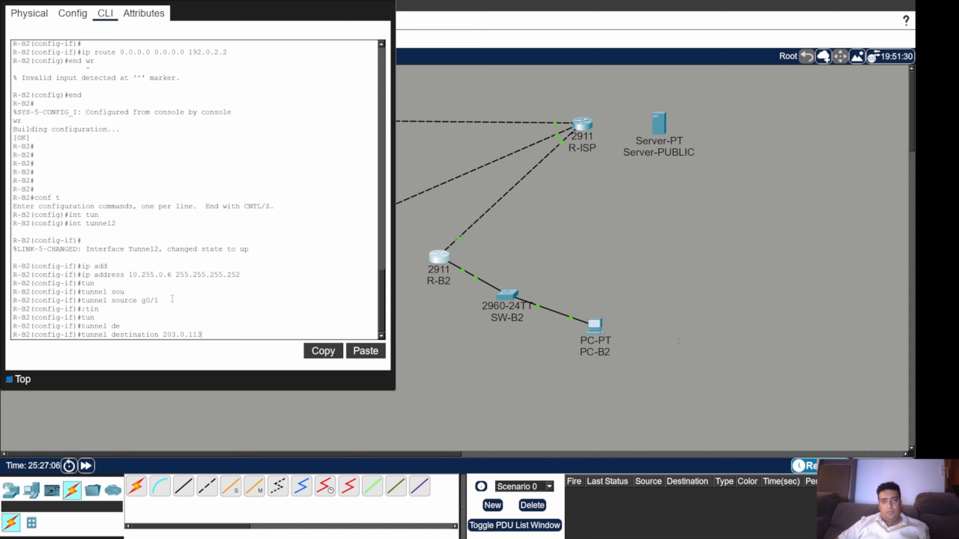
type(".1")
key("Return")
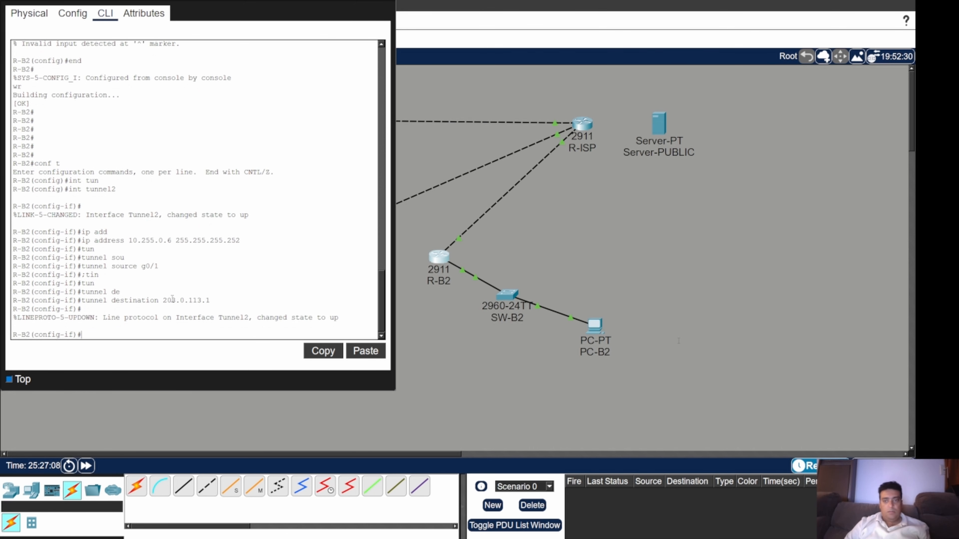
Enable R-B2's tunnel2 interface with "no shut"
type("sho")
key("BackSpace")
type("no shut")
key("Return")
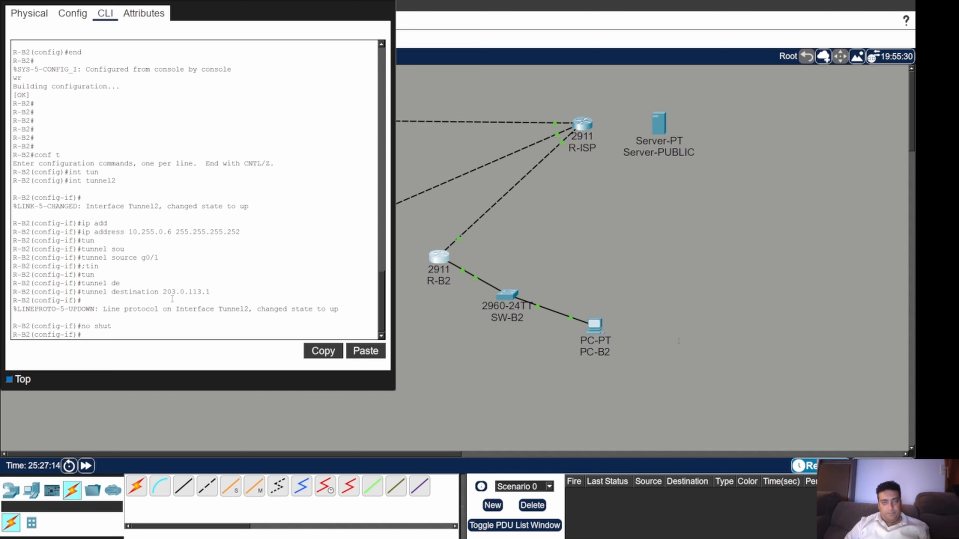
Add a static route on R-B2 through the tunnel with "ip route 10.0.0.0 255.255.255.0 10.255.0.5"
type("ip")
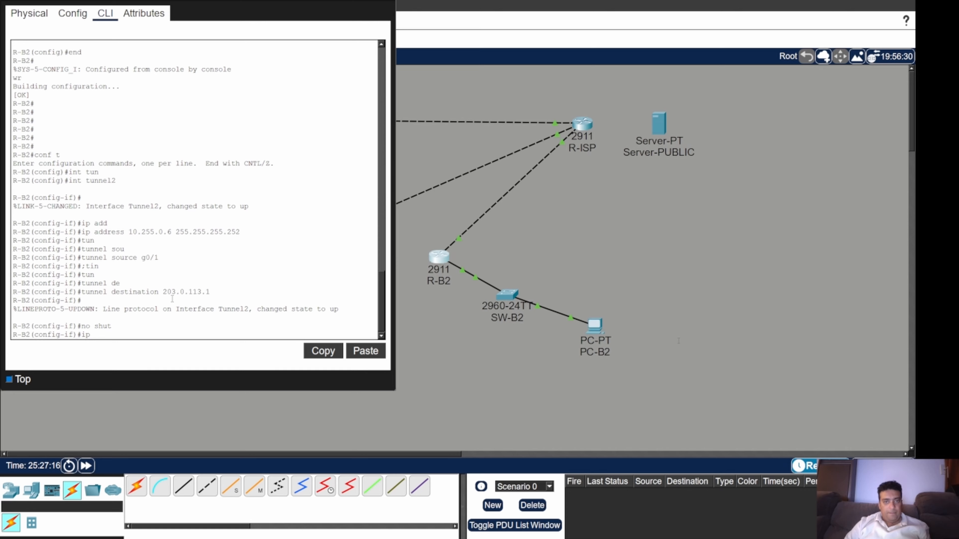
type(" route")
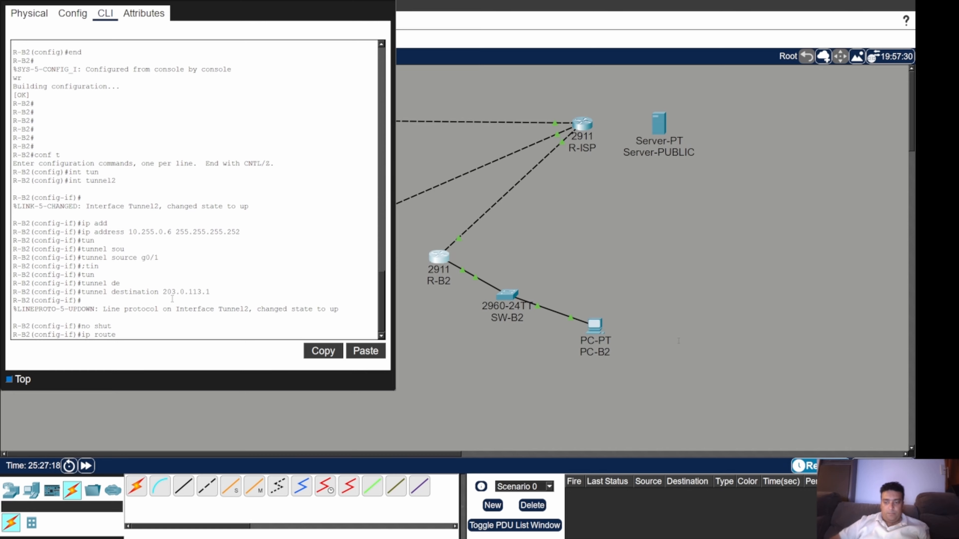
type(" 10.0.0.0 ")
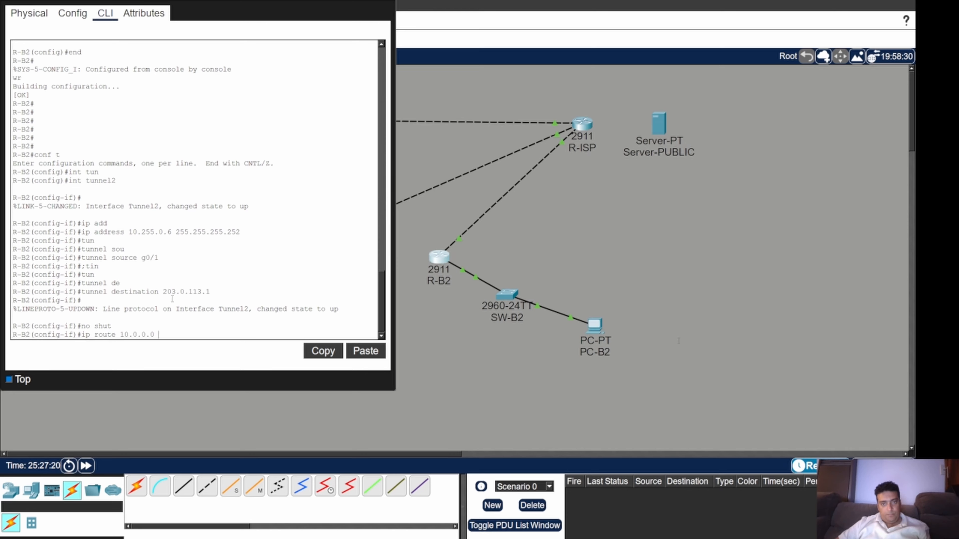
type("255.255.255.0 10.255.0.5")
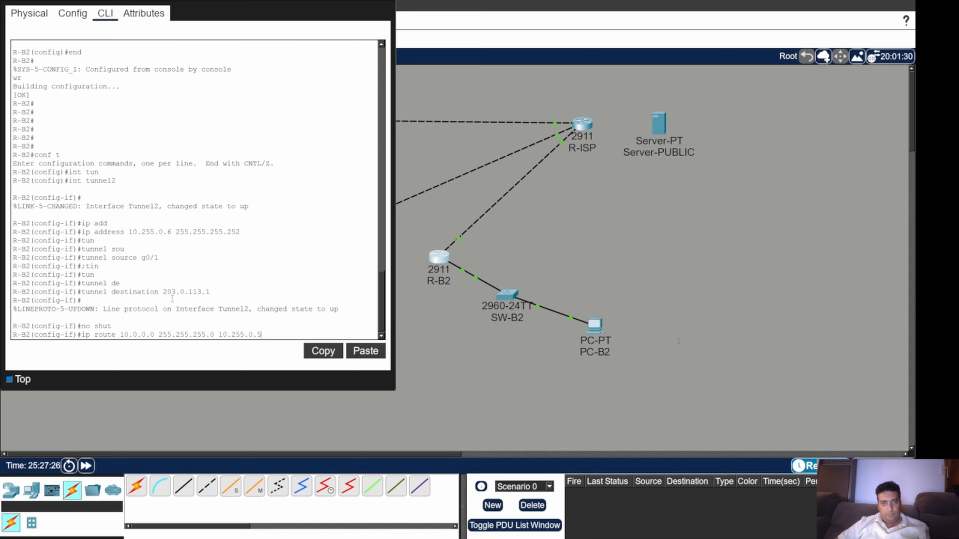
key("Return")
Reuse the previous route command on R-B2 to add "ip route 10.1.0.0 255.255.255.0 10.255.0.5"
key("Up")
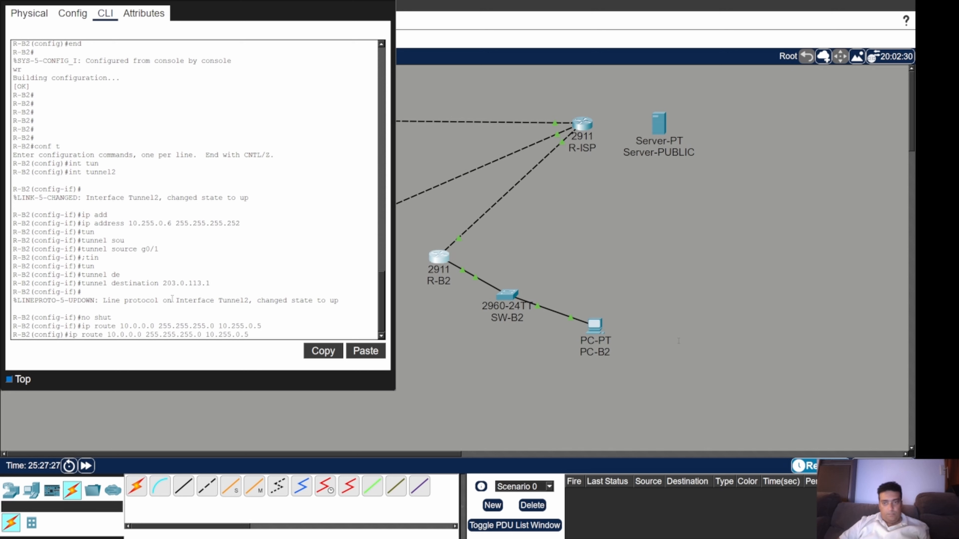
key("BackSpace")
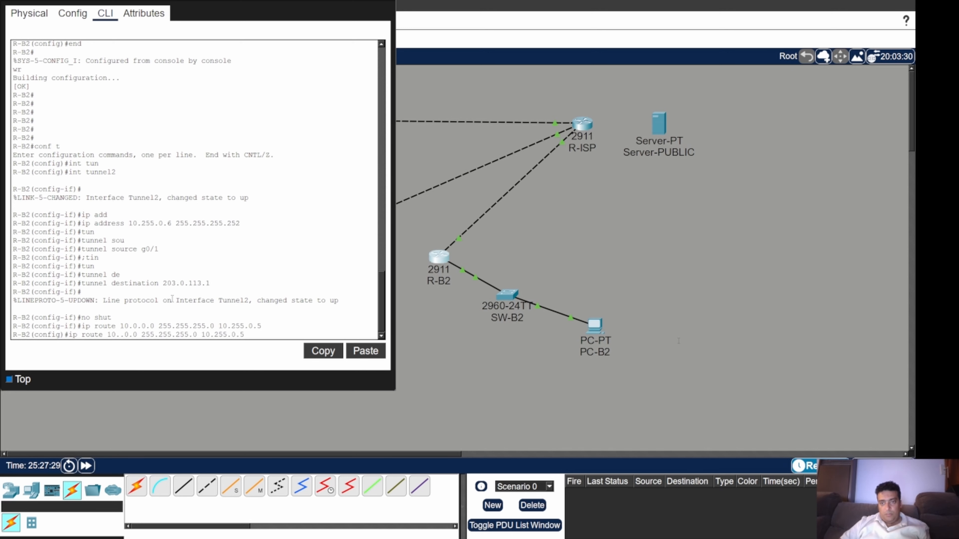
type("1")
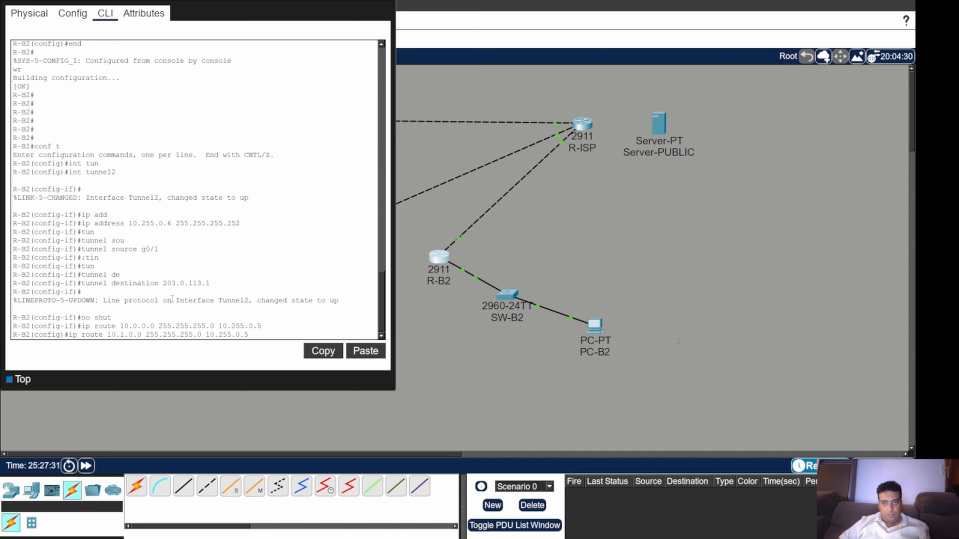
key("Right")
key("Right")
key("Right")
key("Right")
key("Right")
key("Right")
key("Right")
key("Right")
key("Right")
key("Right")
key("Right")
key("Right")
key("Right")
key("Right")
key("Right")
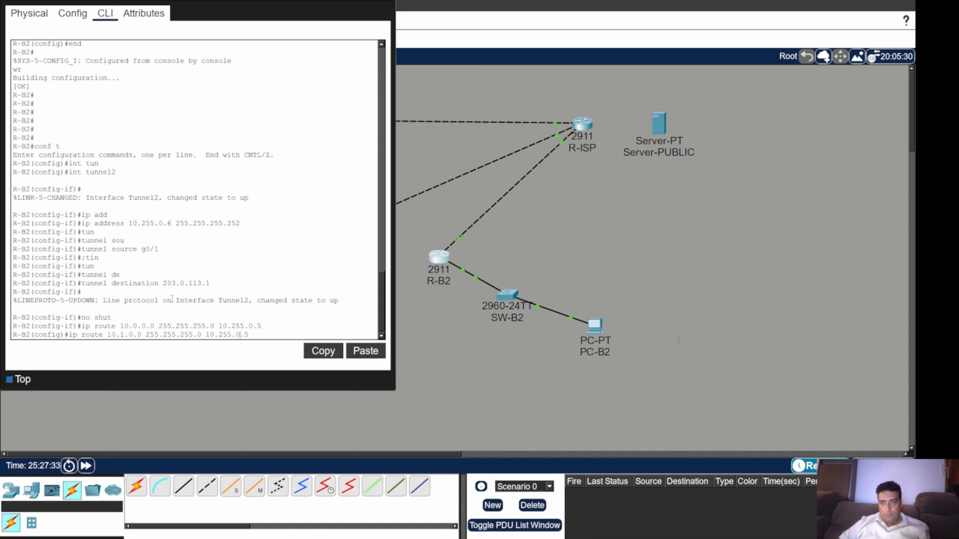
key("Return")
key("Return")
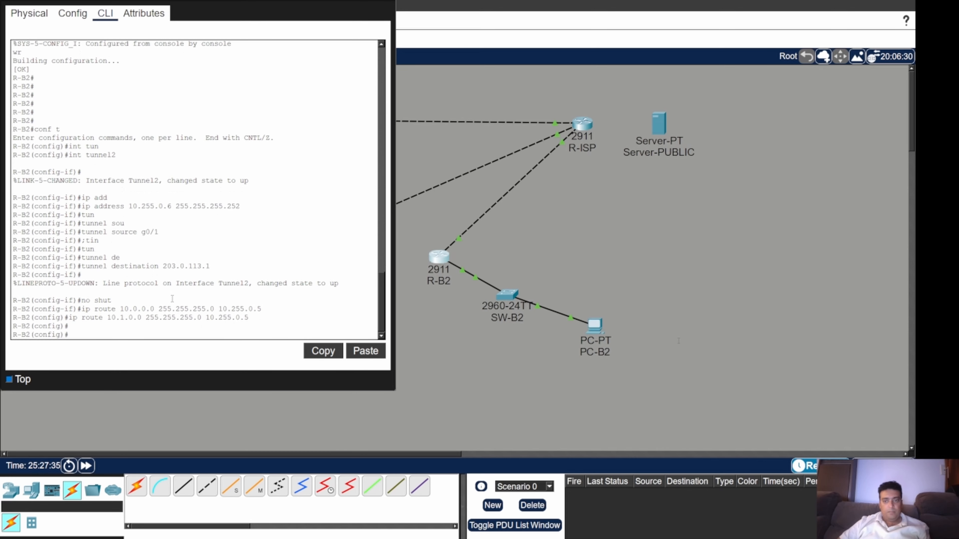
Exit configuration mode on R-B2 with "end" and save the tunnel and route configuration with "wr"
type("end")
key("Return")
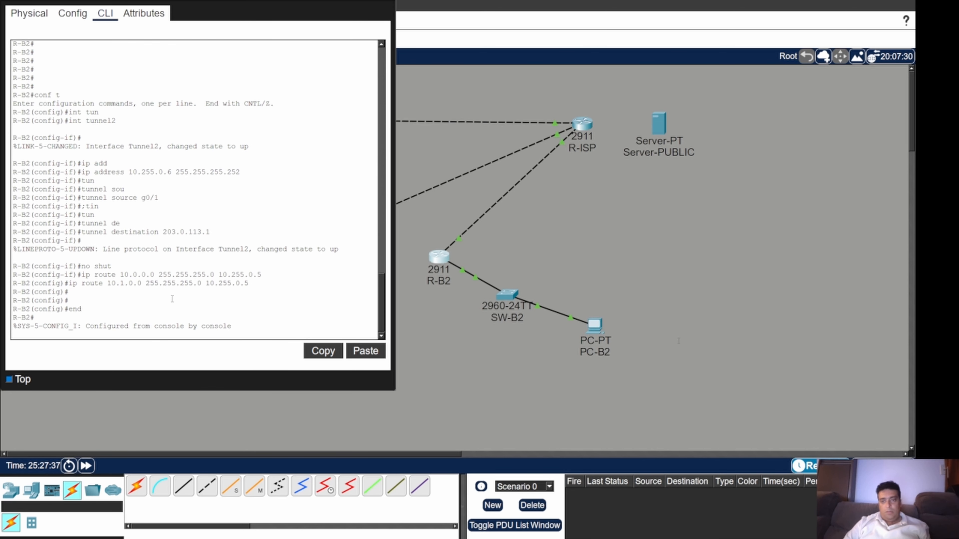
type("wr")
key("Return")
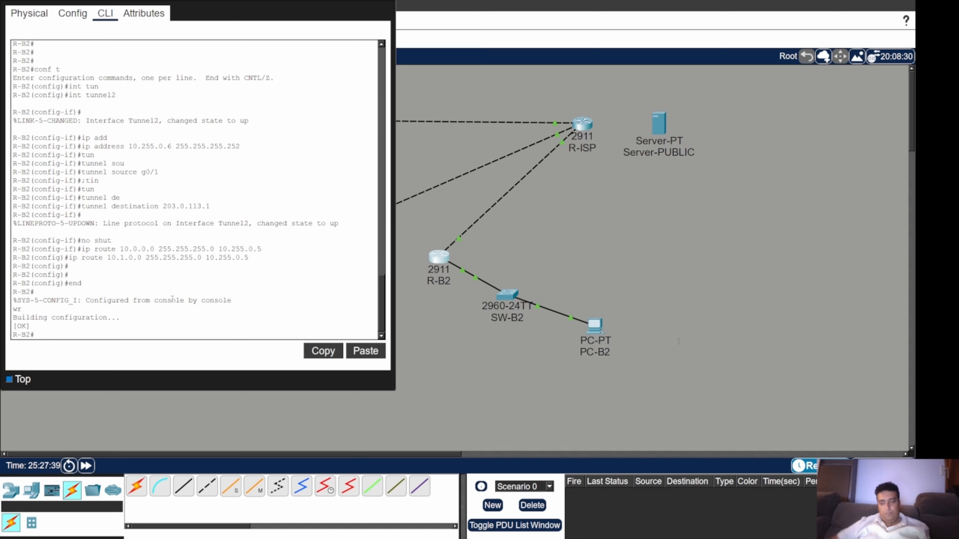
key("Return")
key("Return")
key("Return")
key("Return")
key("Return")
Check the status and settings of R-B2's tunnel interface through to the end of the output with "sh int tunnel2"
type("sh int tun")
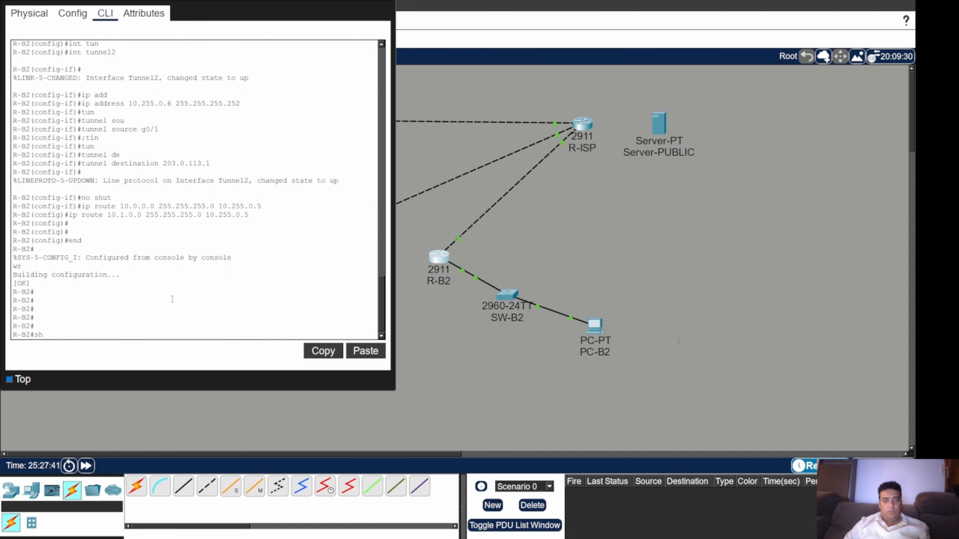
key("Tab")
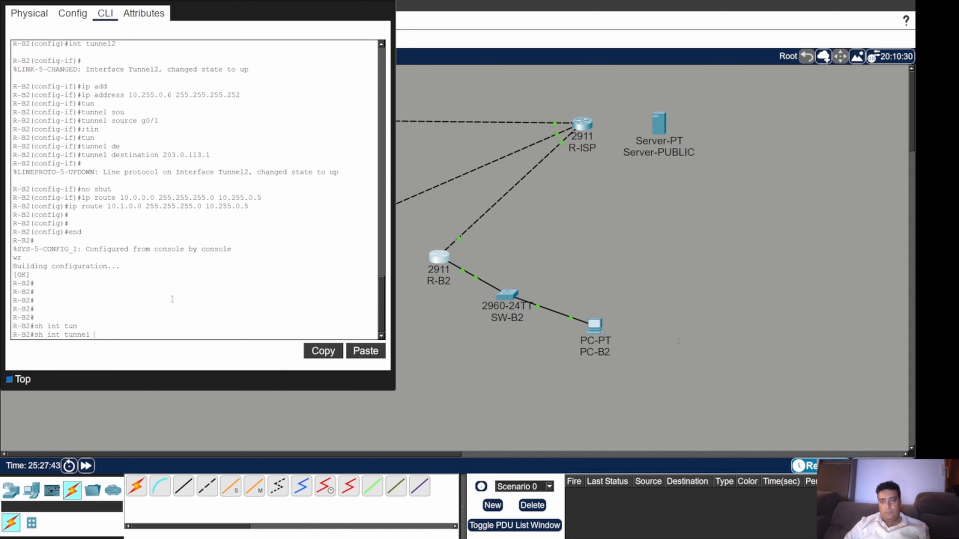
type("2")
key("Return")
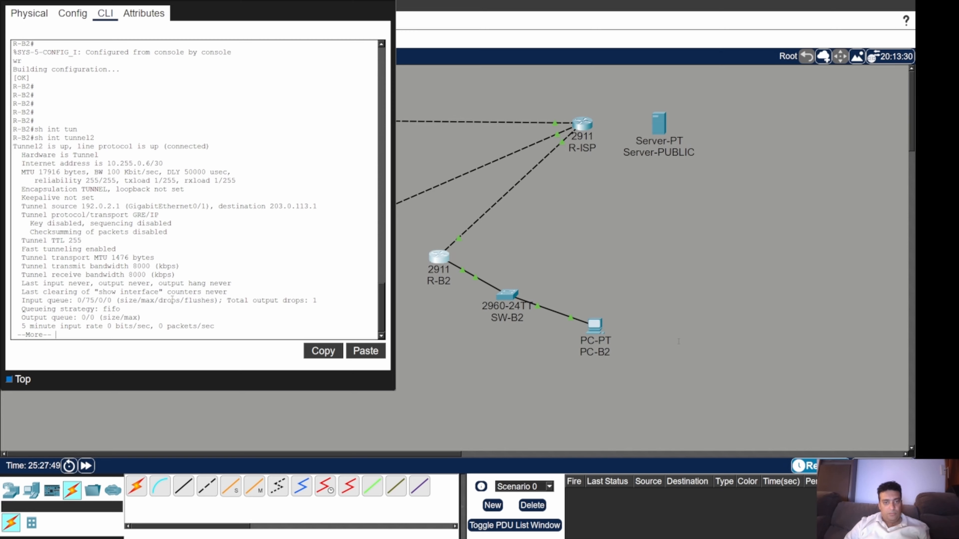
key("Return")
key("Return")
key("Return")
key("Return")
key("Return")
key("Return")
key("Return")
key("Return")
key("Return")
key("Return")
key("Return")
key("Return")
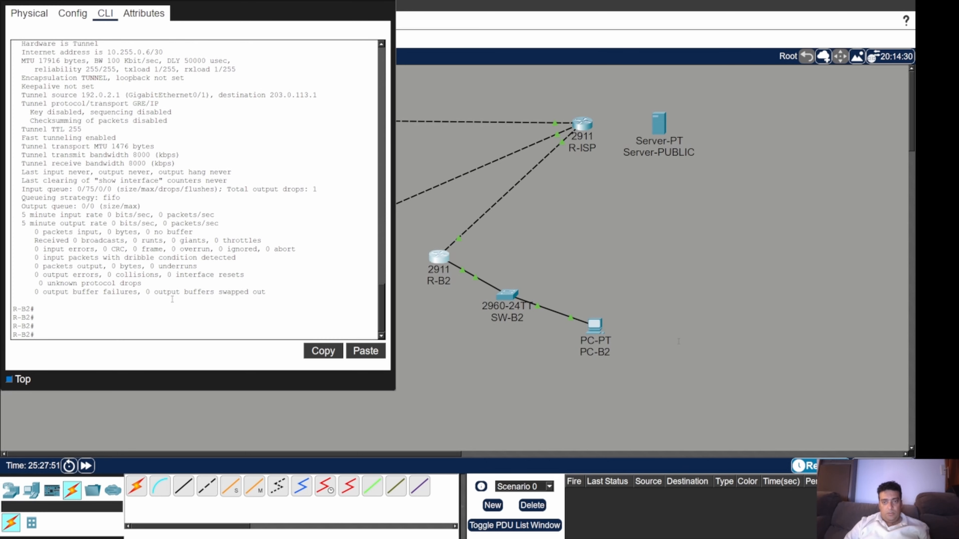
Display R-B2's routing table with "sh ip route" to check the static and tunnel routes
key("Return")
key("Return")
type("sh ip r")
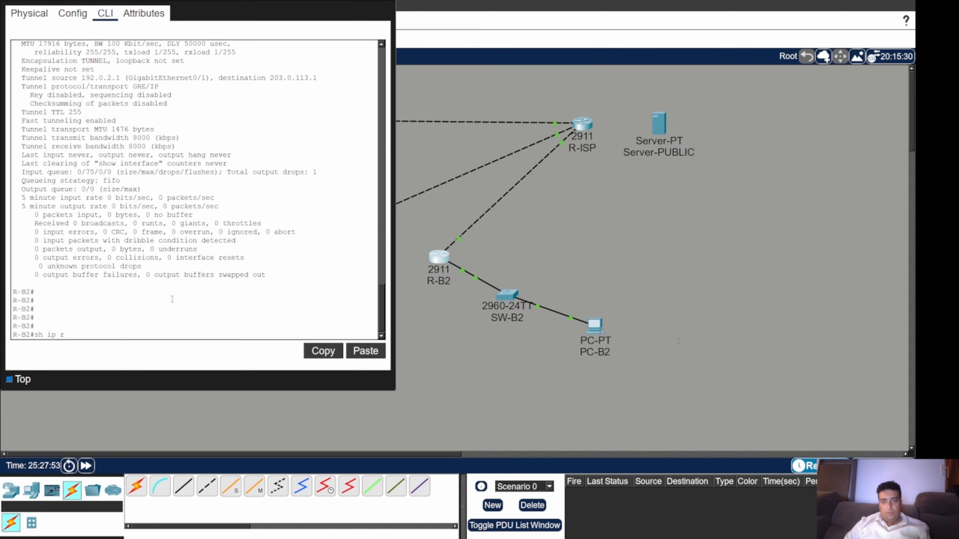
type("ou")
key("Tab")
key("Return")
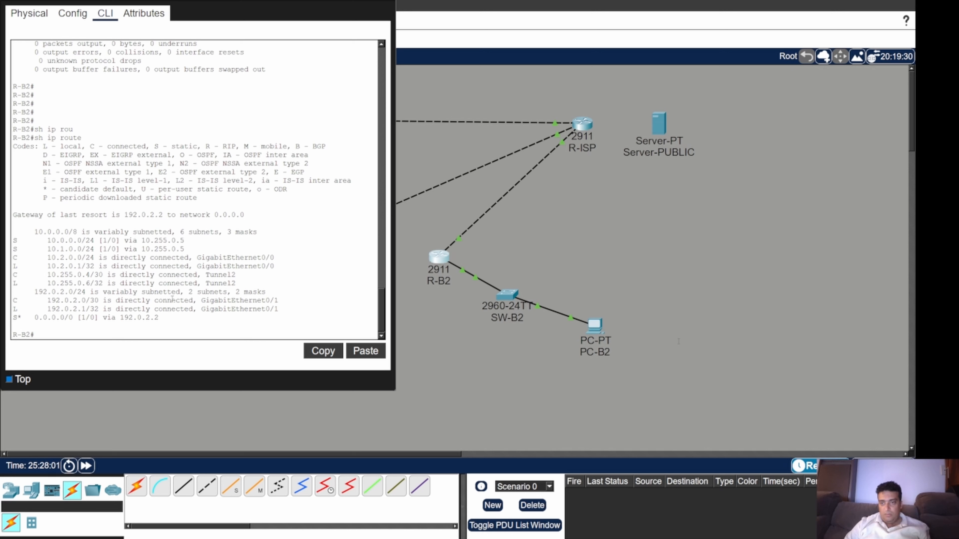
key("Return")
key("Return")
key("Return")
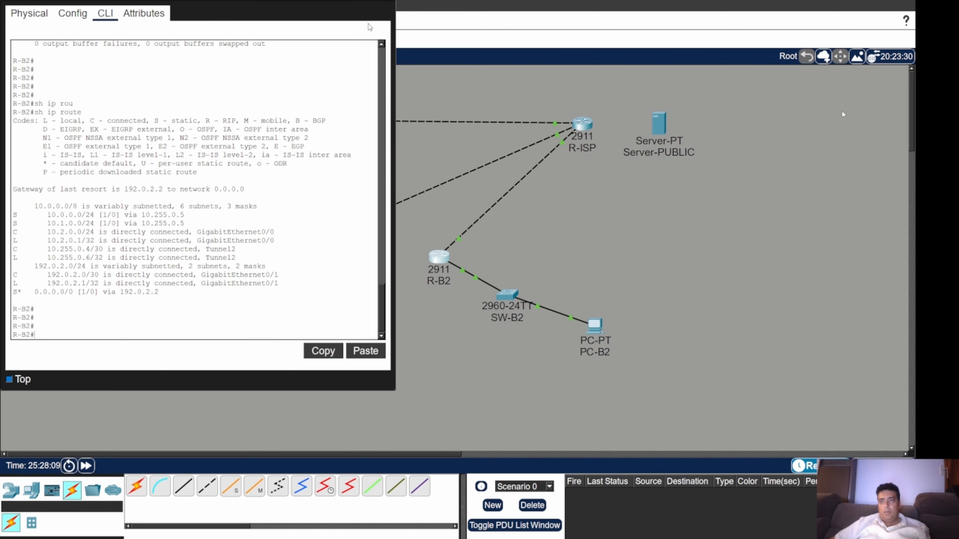
Open PC-HQ's IP configuration and assign its FastEthernet0 interface the static IPv4 address 10.0.0.50
left_click(384, 1)
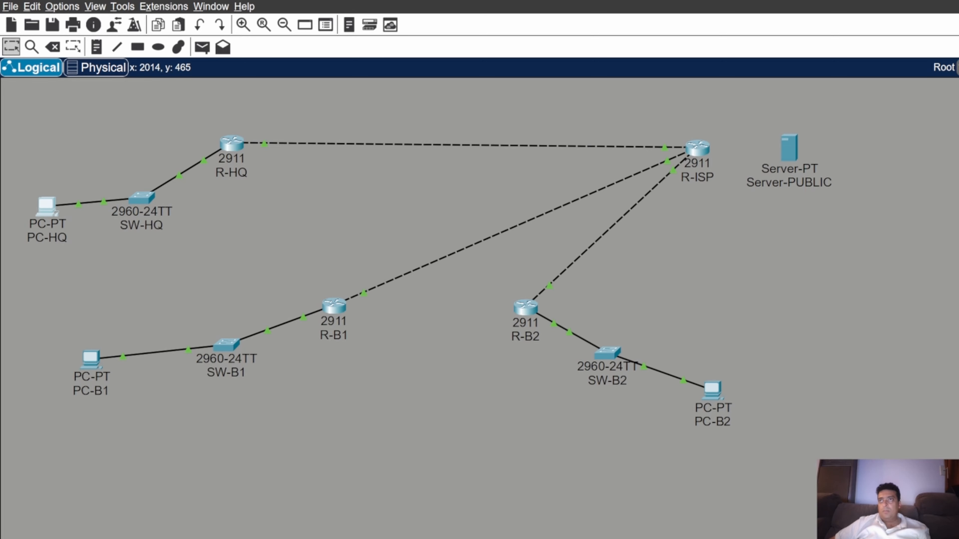
left_click(47, 206)
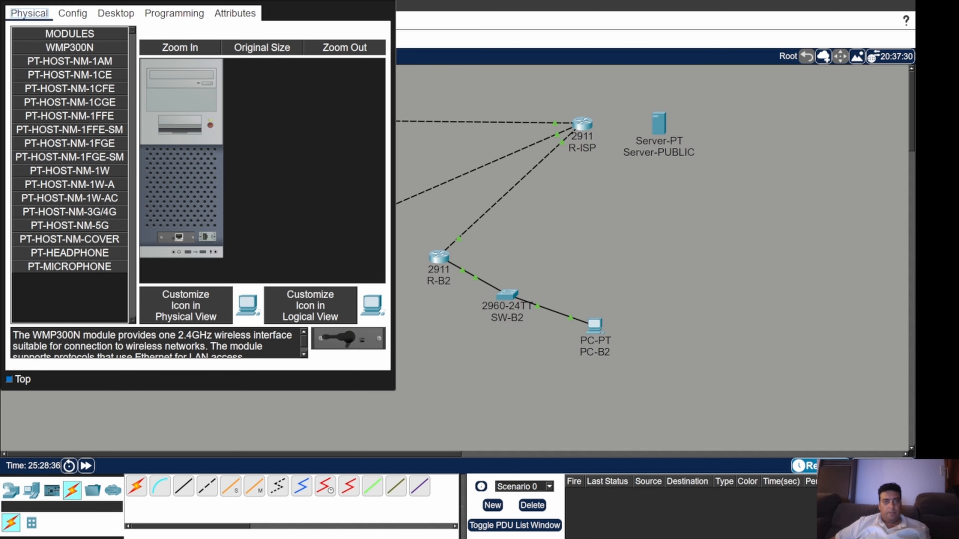
left_click(120, 17)
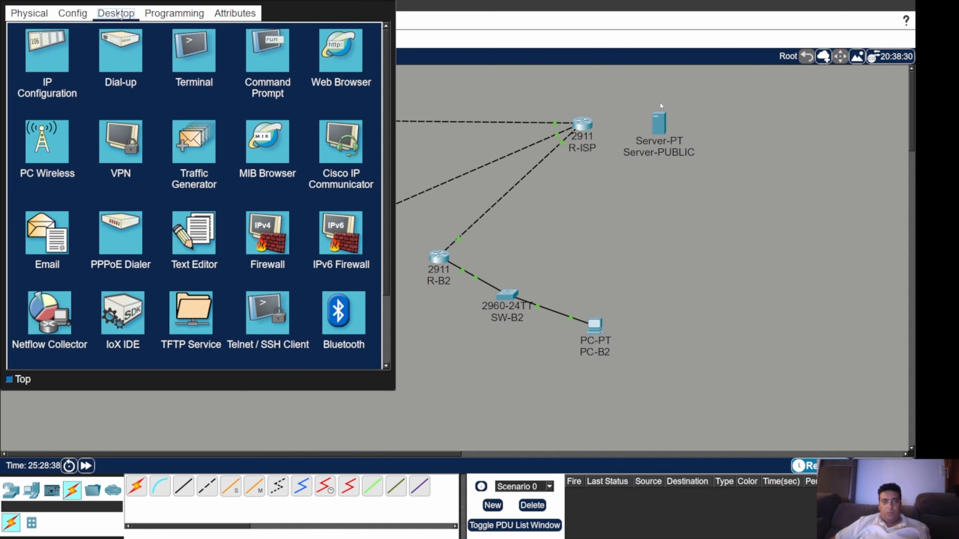
left_click(51, 46)
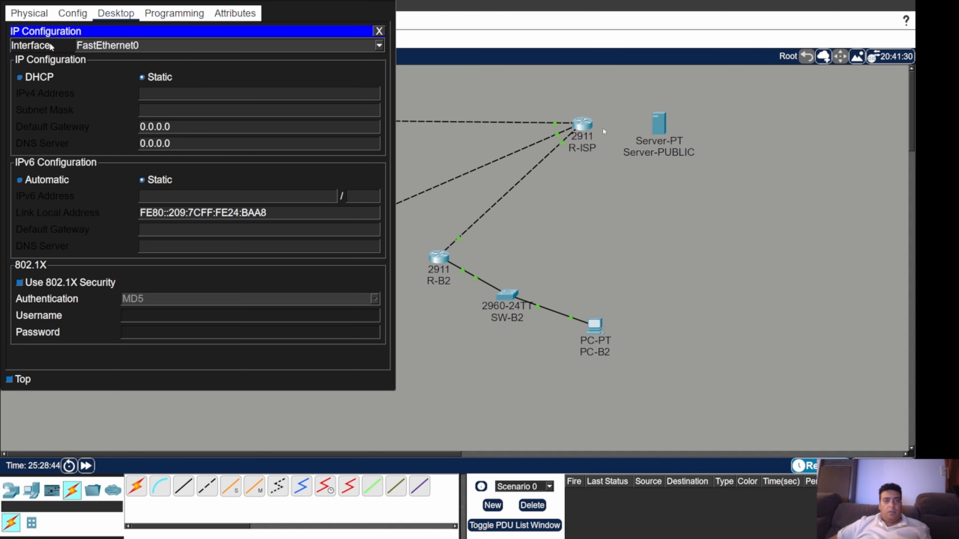
left_click(20, 78)
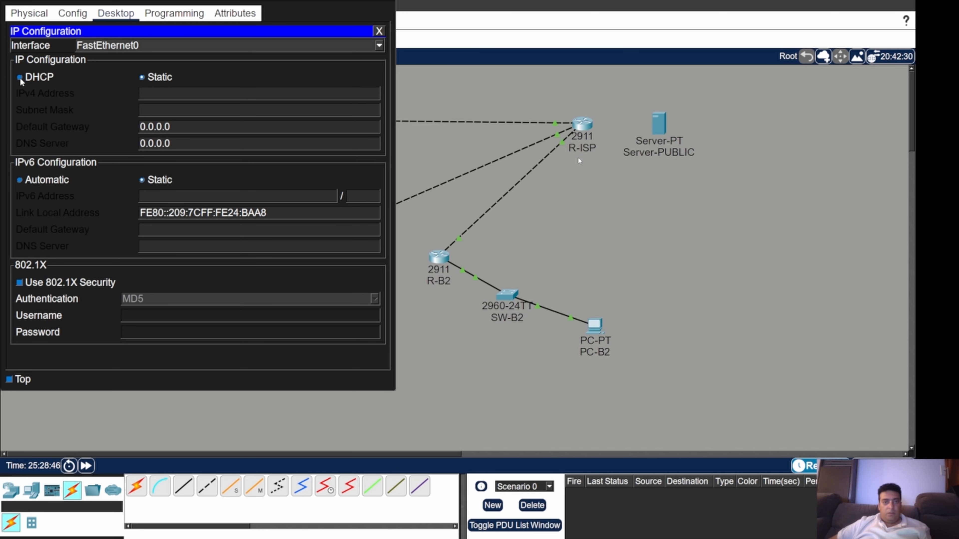
left_click(160, 99)
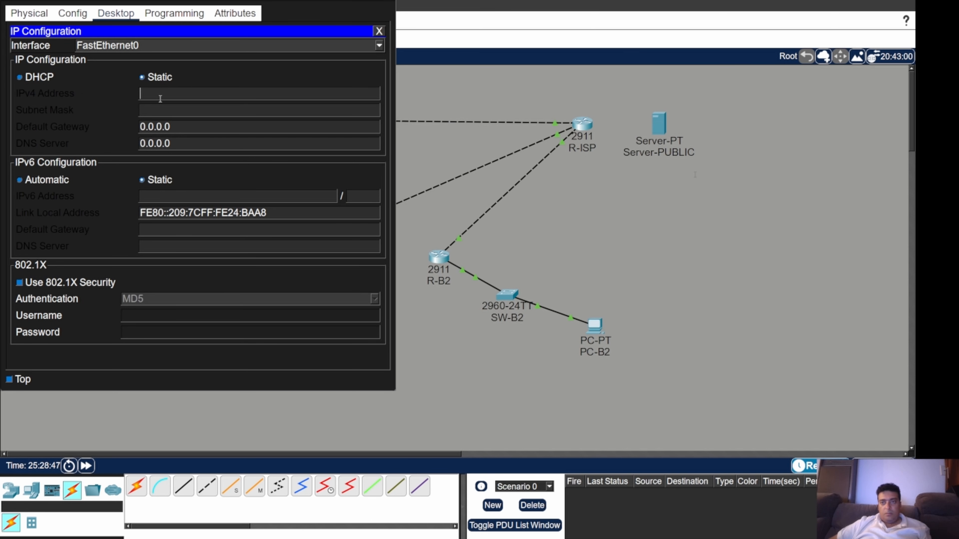
left_click(144, 78)
left_click(151, 93)
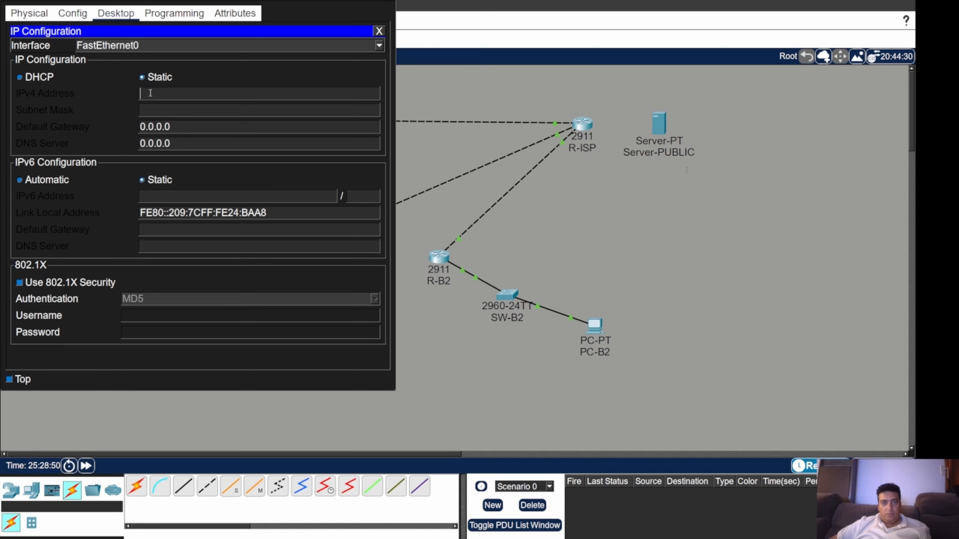
type("10.0.0.50")
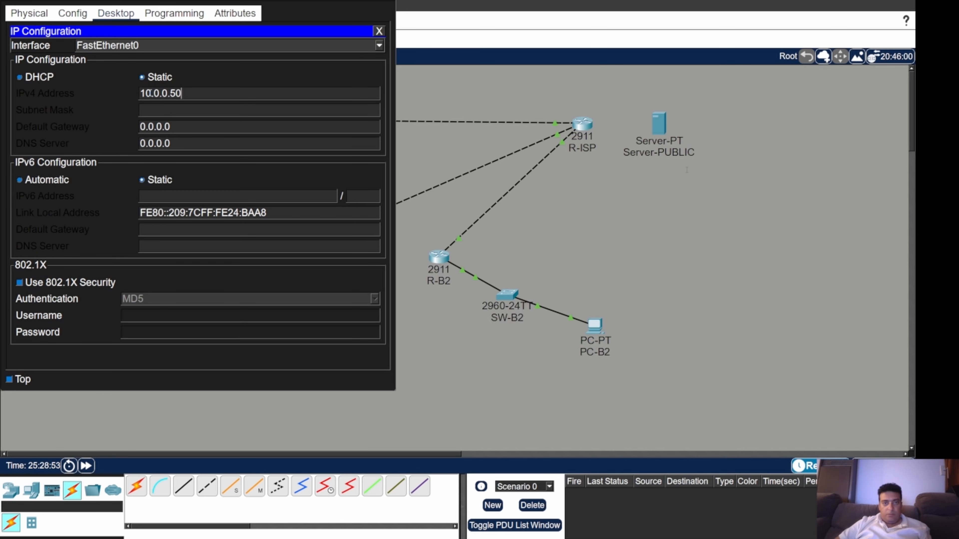
Set PC-HQ's subnet mask to 255.255.255.0 and default gateway to 10.0.0.1, and close the PC's window
key("Tab")
type("255.255.25")
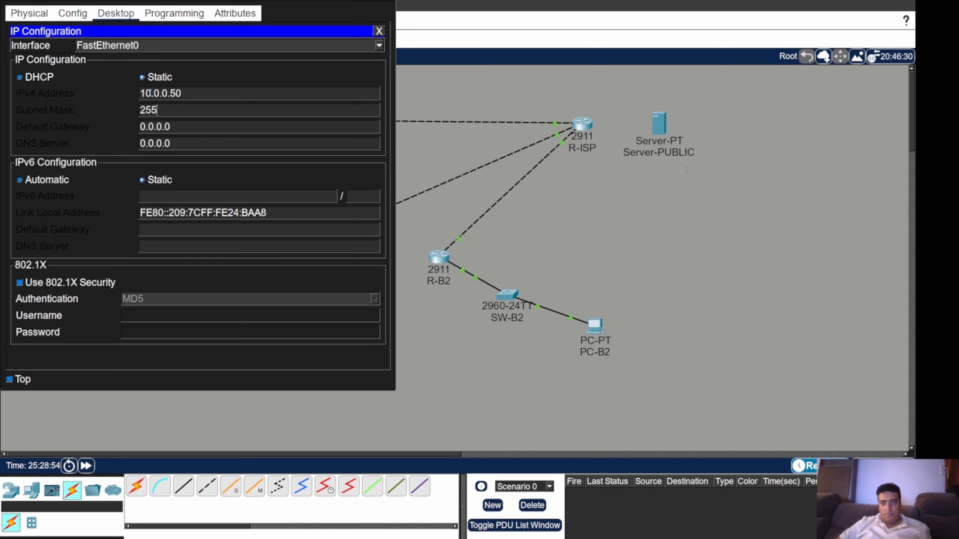
type("5.0")
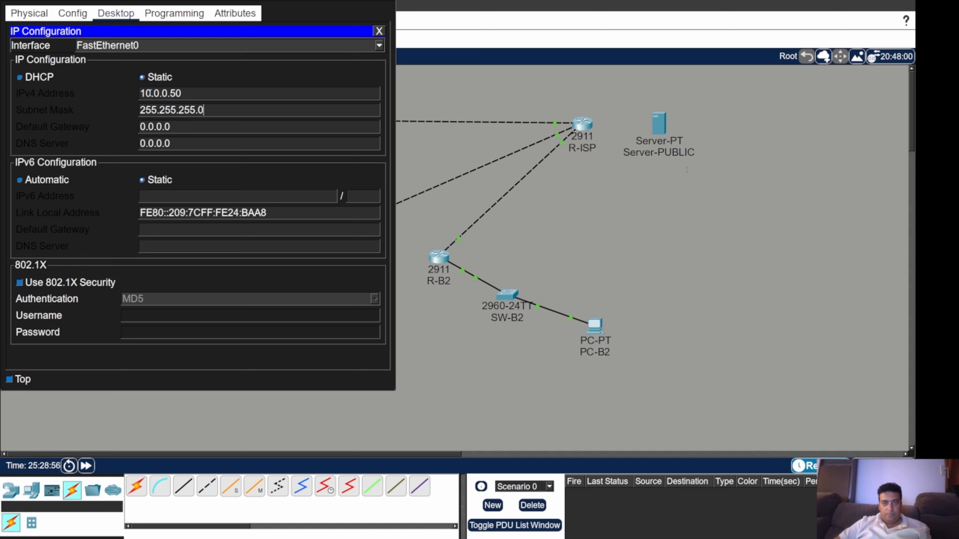
key("Tab")
type("10.0.0.1")
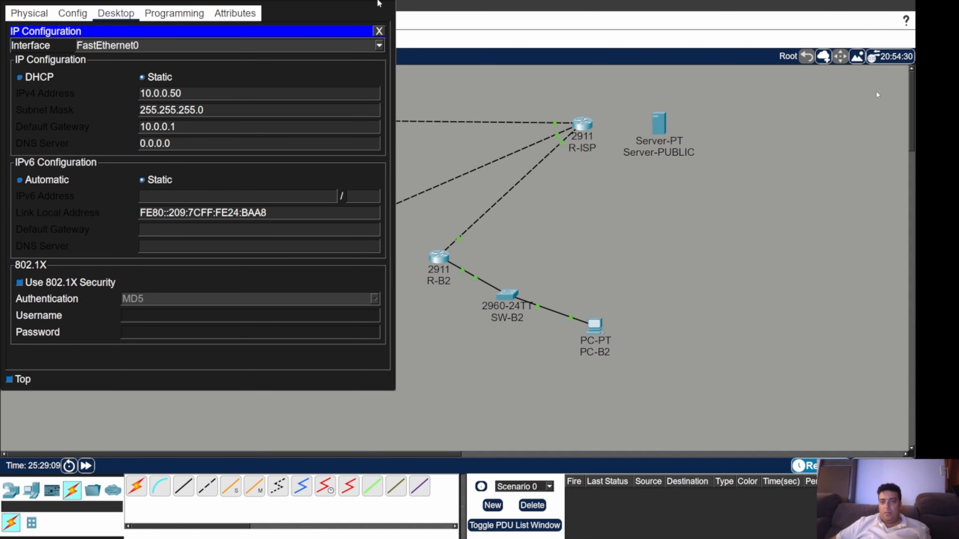
left_click(377, 1)
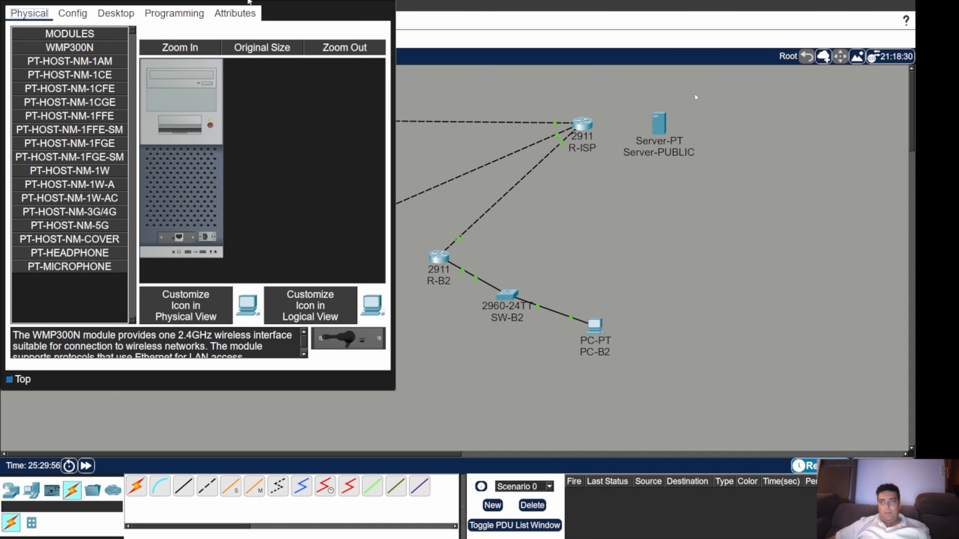
Check PC-B1's current IP settings by running "ipconfig" in its Command Prompt
left_click(90, 14)
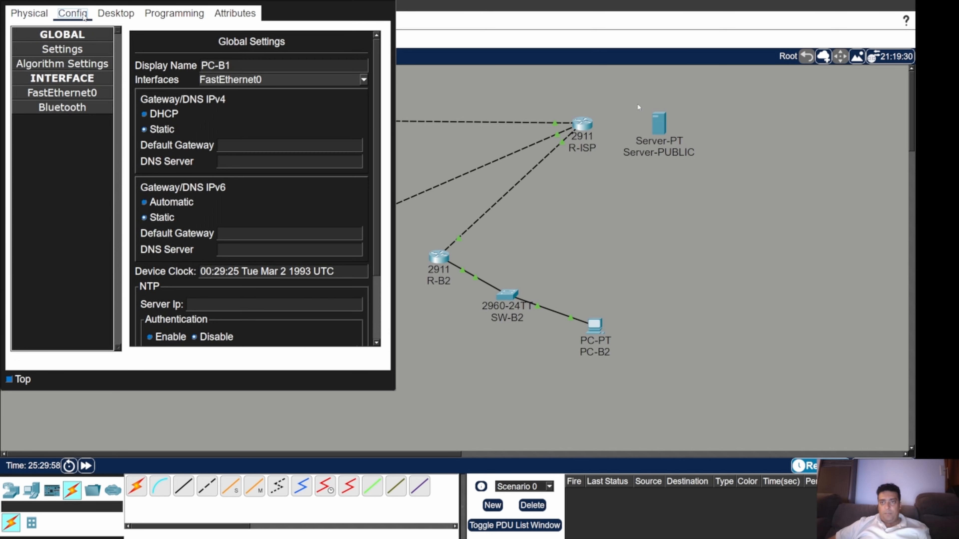
left_click(116, 13)
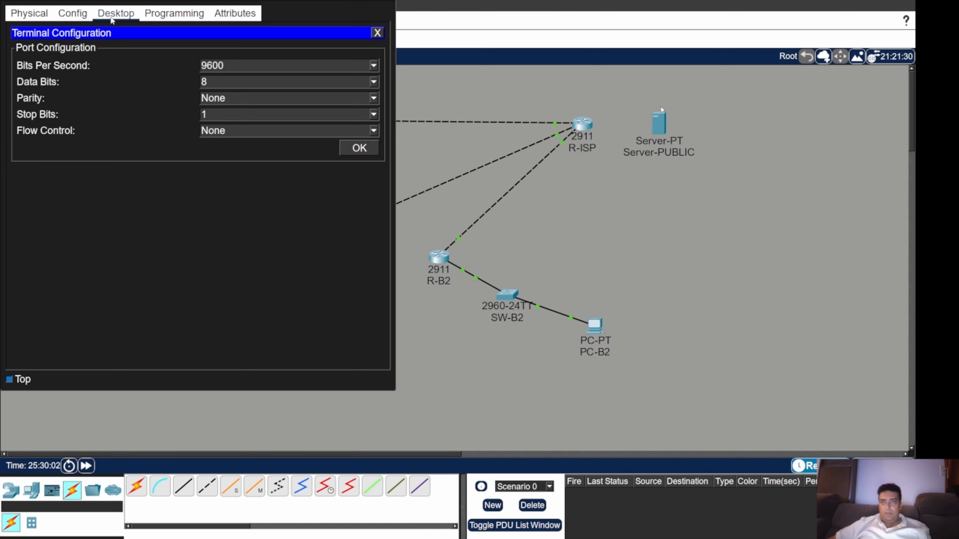
left_click(378, 32)
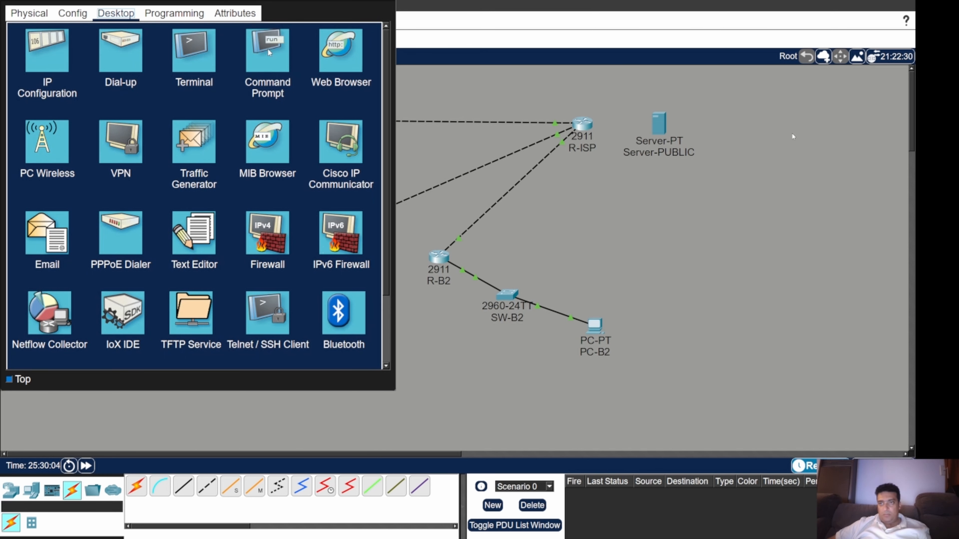
left_click(266, 51)
type("ipcoin")
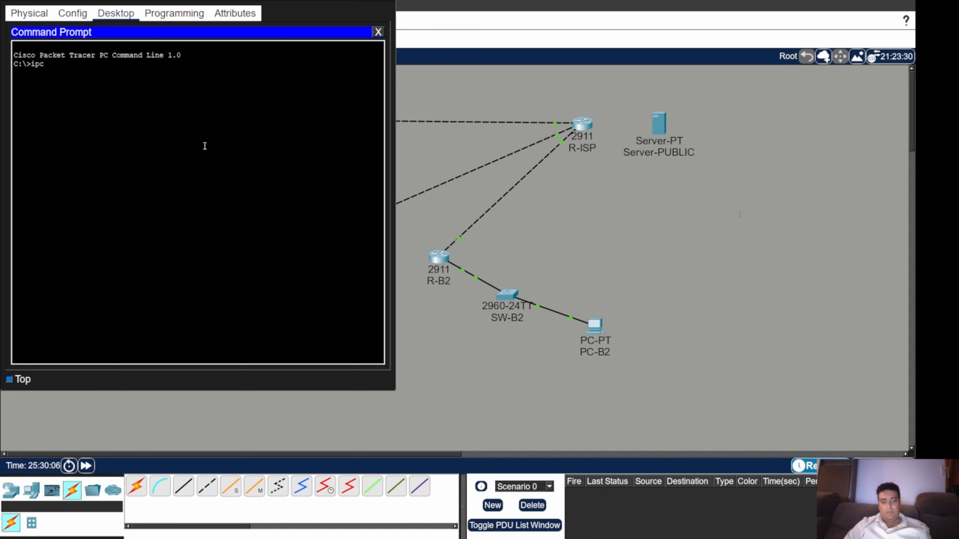
key("BackSpace")
key("BackSpace")
key("BackSpace")
type("onfig")
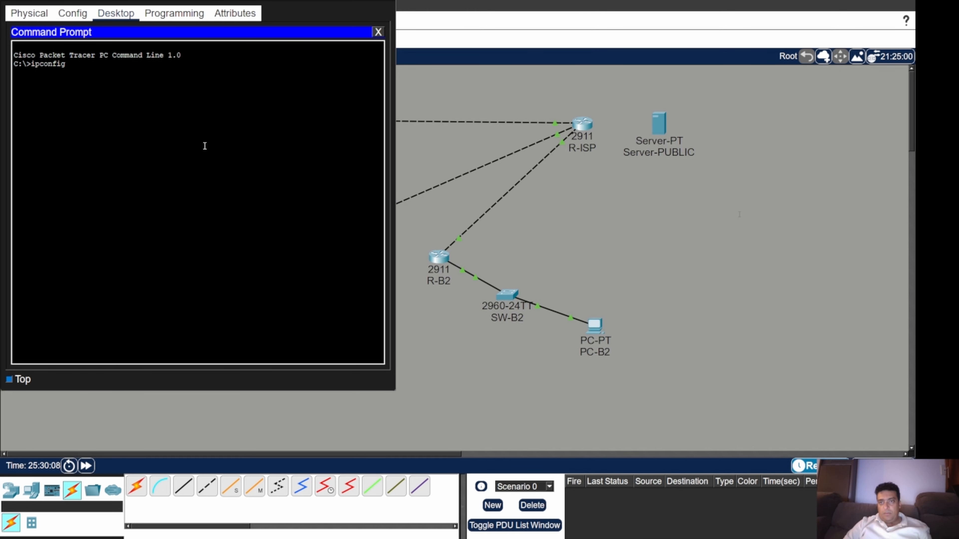
key("Return")
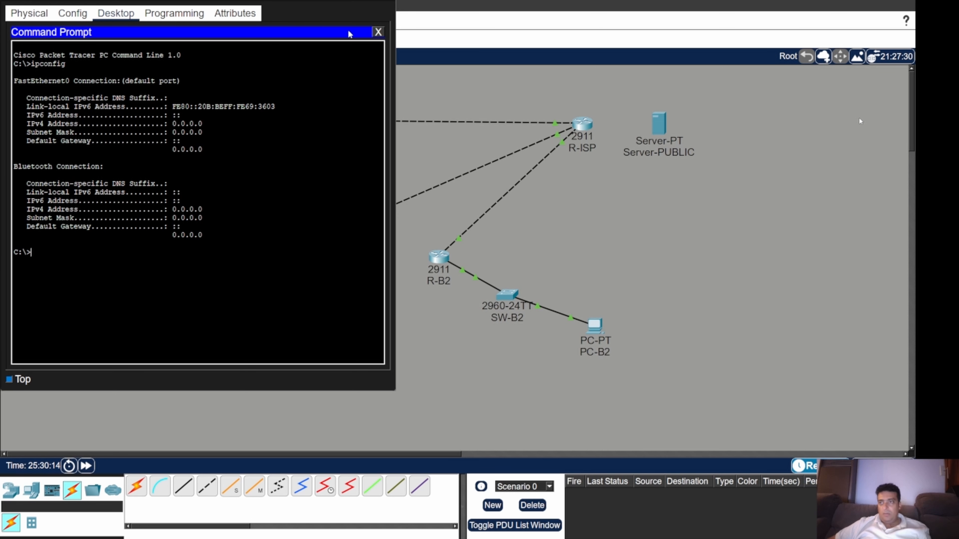
Configure PC-B1 with static IPv4 address 10.1.0.50, subnet mask 255.255.255.0 and default gateway 10.1.0.1
left_click(378, 33)
left_click(48, 55)
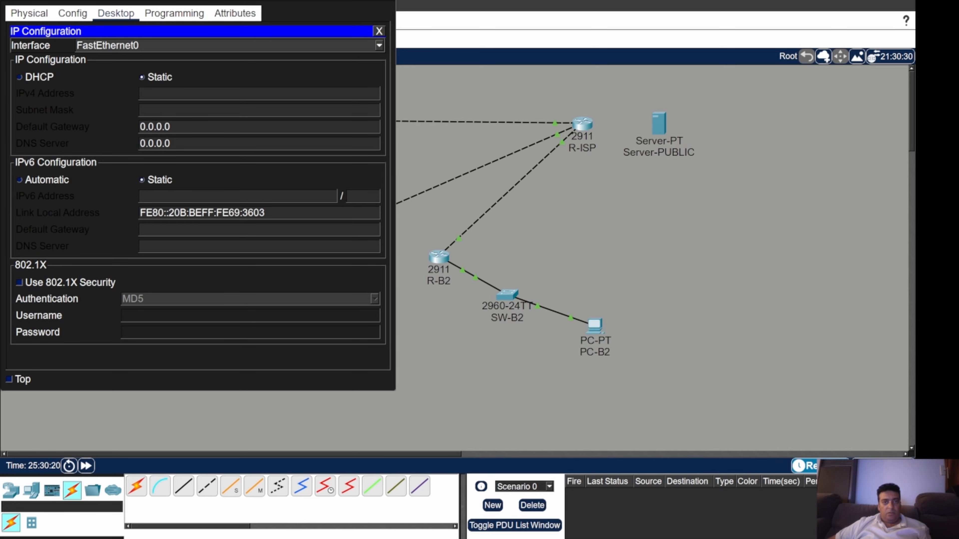
left_click(151, 95)
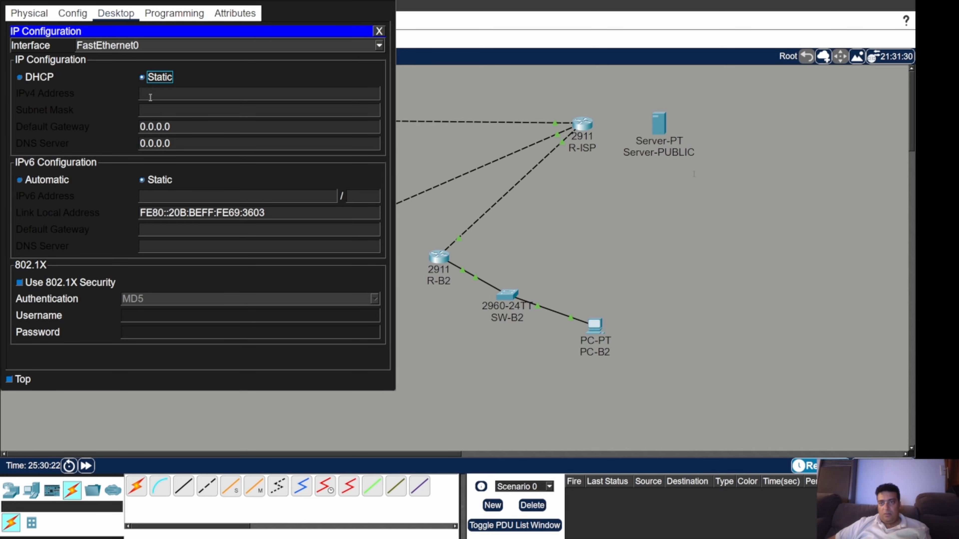
type("10.1.0.50")
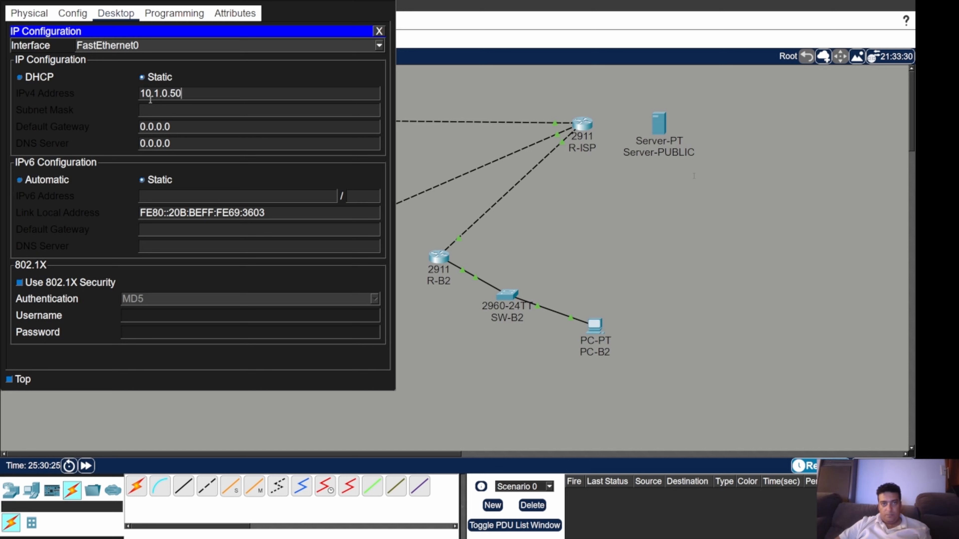
key("Tab")
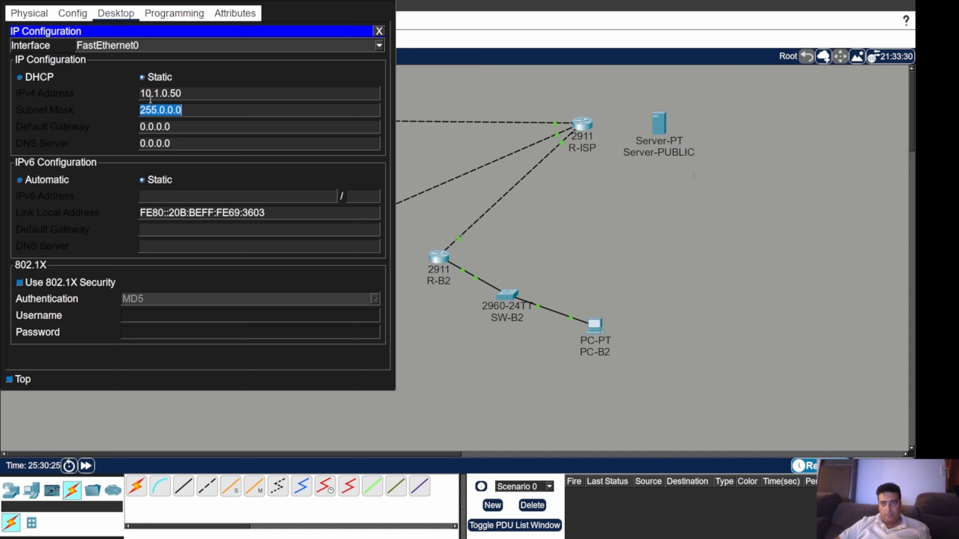
type("255.255.255.0")
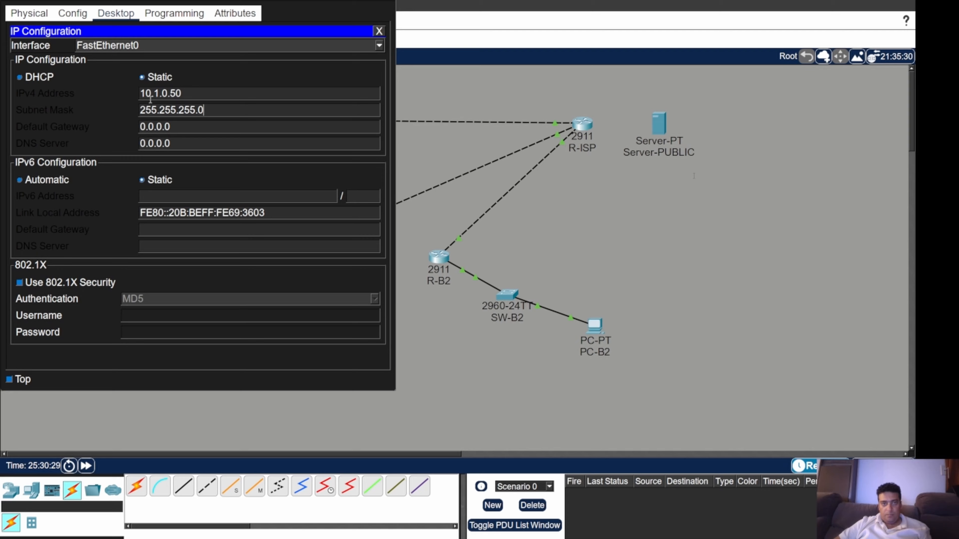
key("Tab")
type("10.1.0.1")
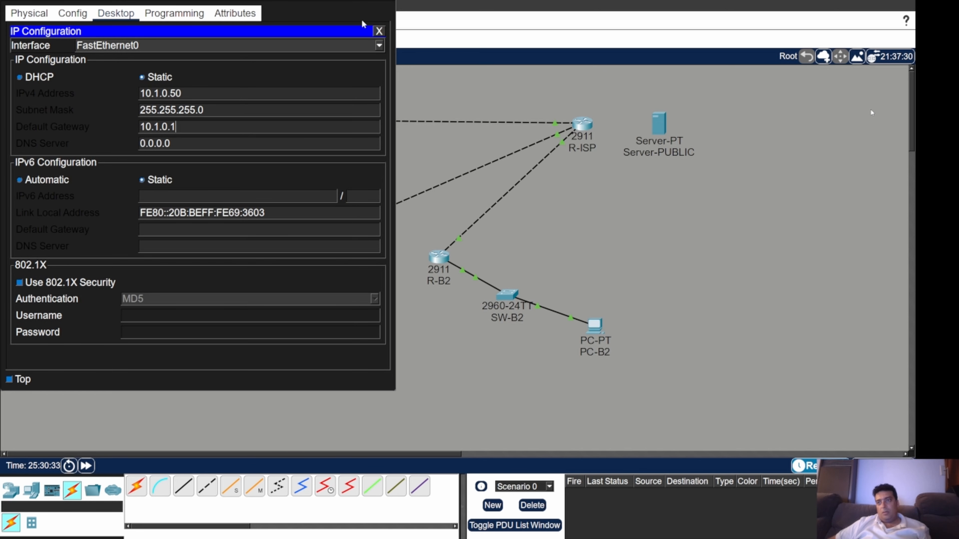
left_click(379, 32)
Run "ipconfig" again on PC-B1 to check its IPv4 address, mask and gateway, and close the PC's window
left_click(263, 45)
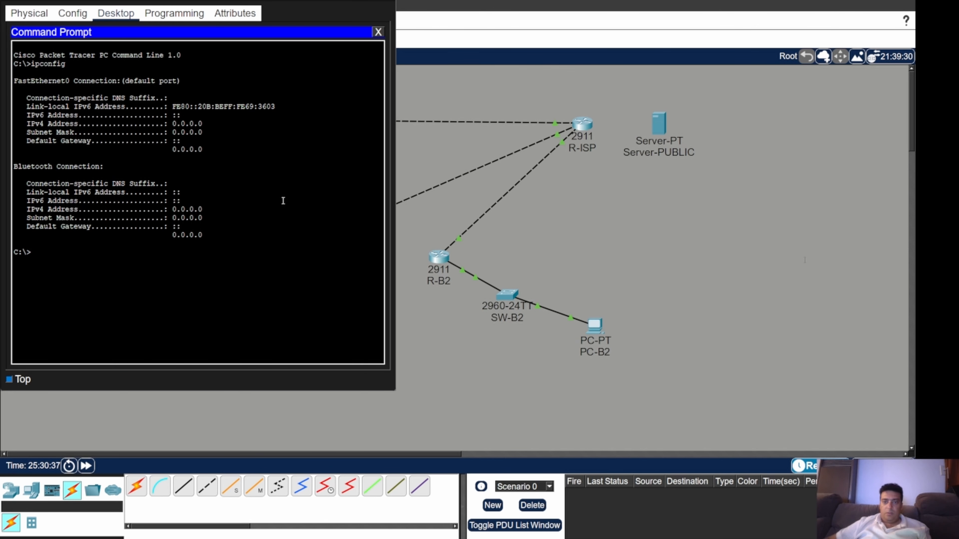
type("ipconfig")
key("Return")
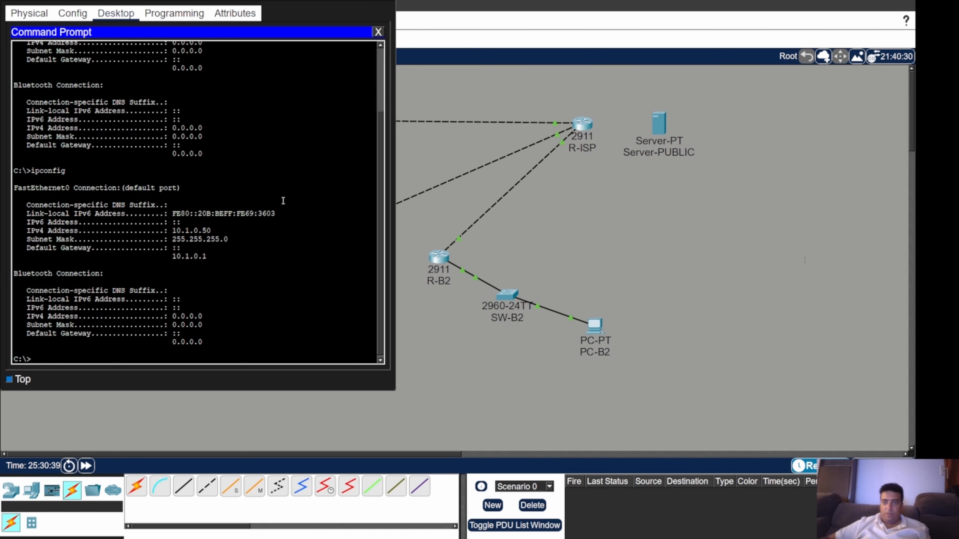
left_click_drag(173, 230, 237, 257)
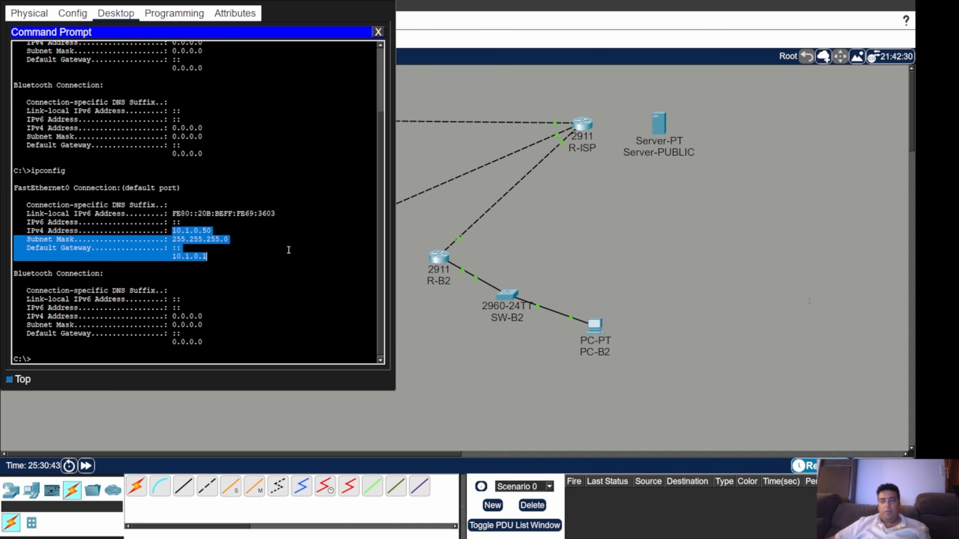
left_click(282, 205)
left_click(379, 33)
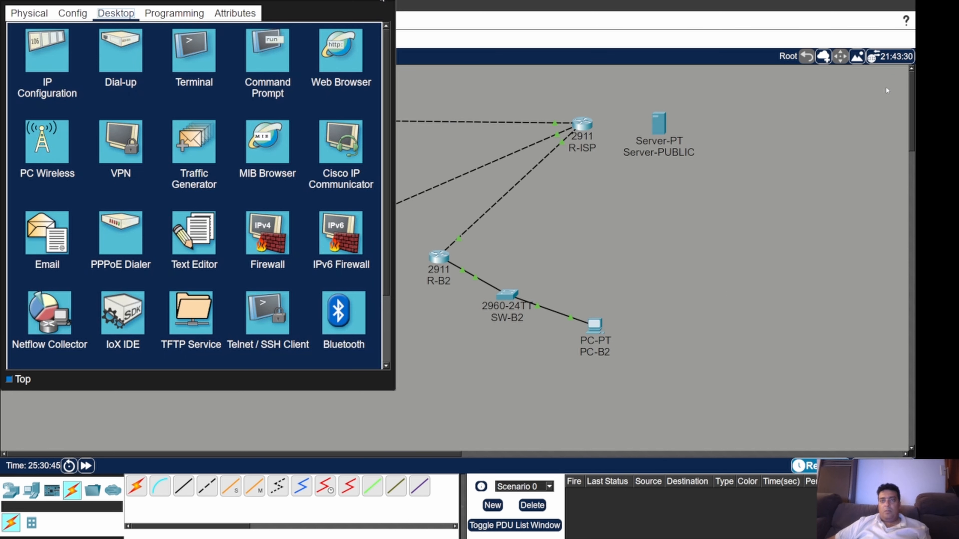
left_click(885, 86)
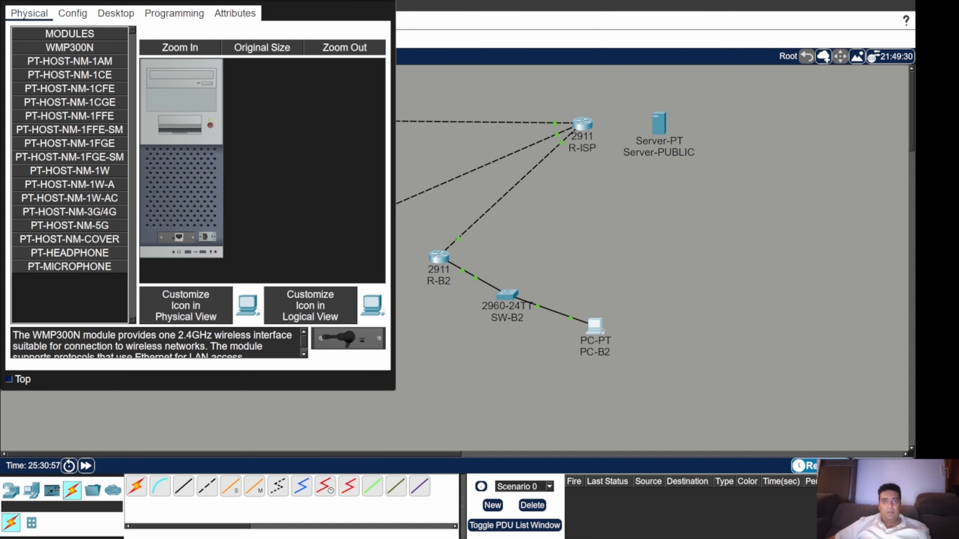
Open PC-B2's IP configuration and assign it the static IPv4 address 10.2.0.50
left_click(161, 0)
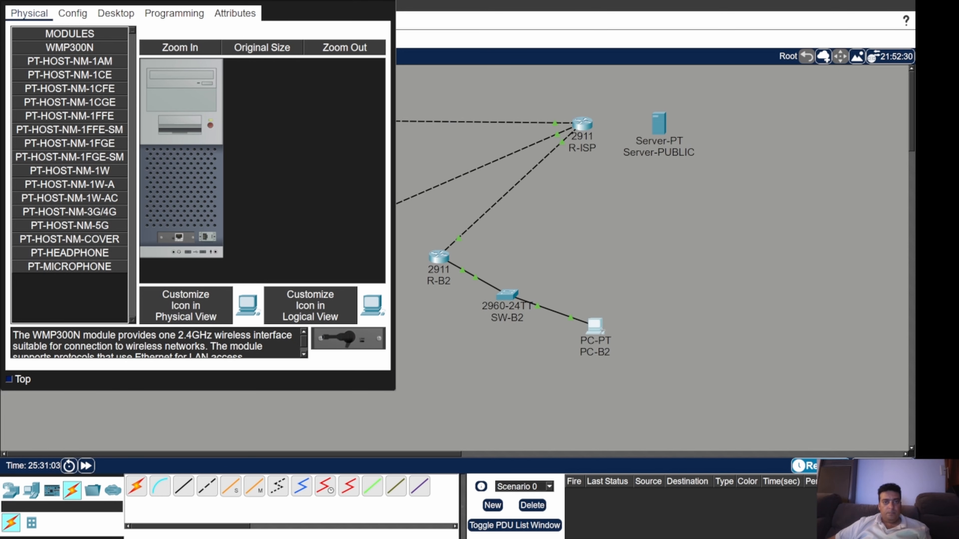
left_click(108, 16)
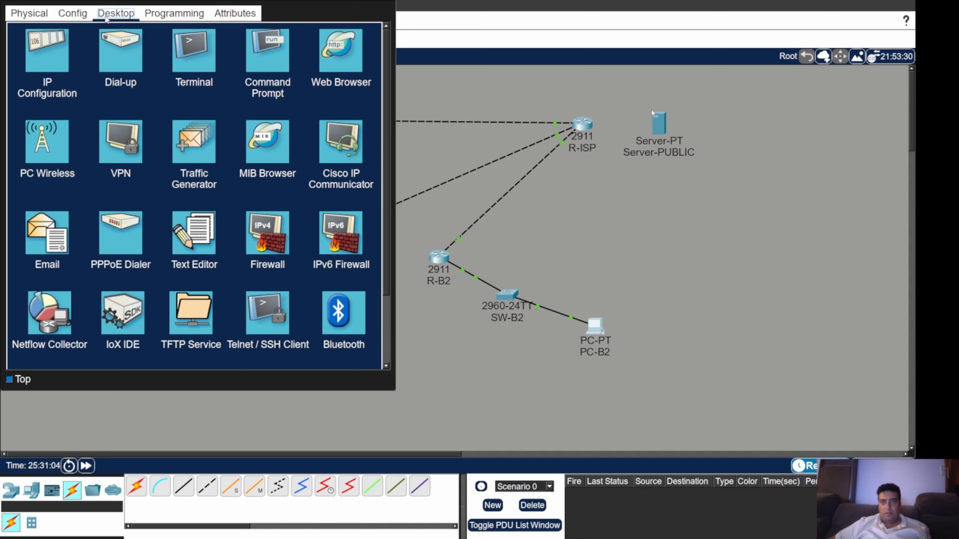
left_click(55, 52)
left_click(149, 79)
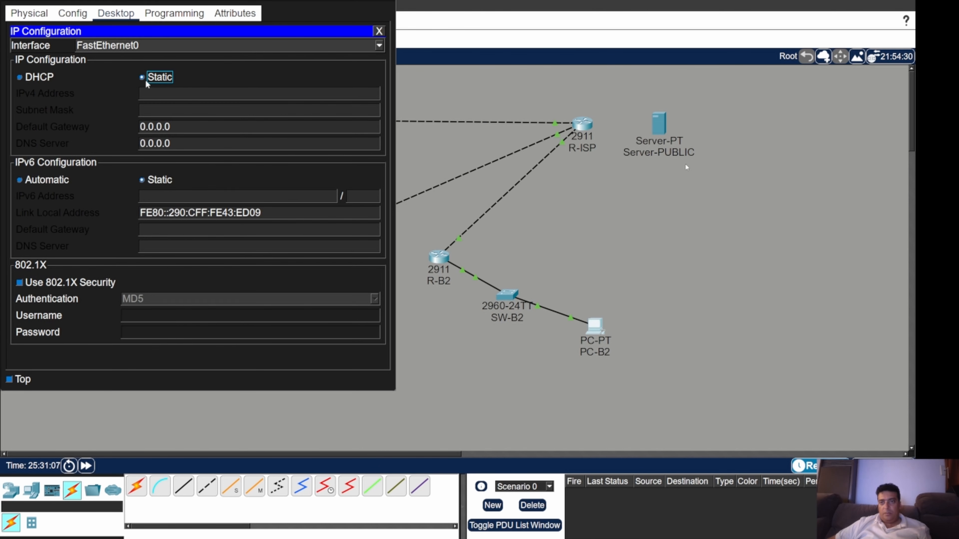
left_click(153, 97)
type("10.2.00")
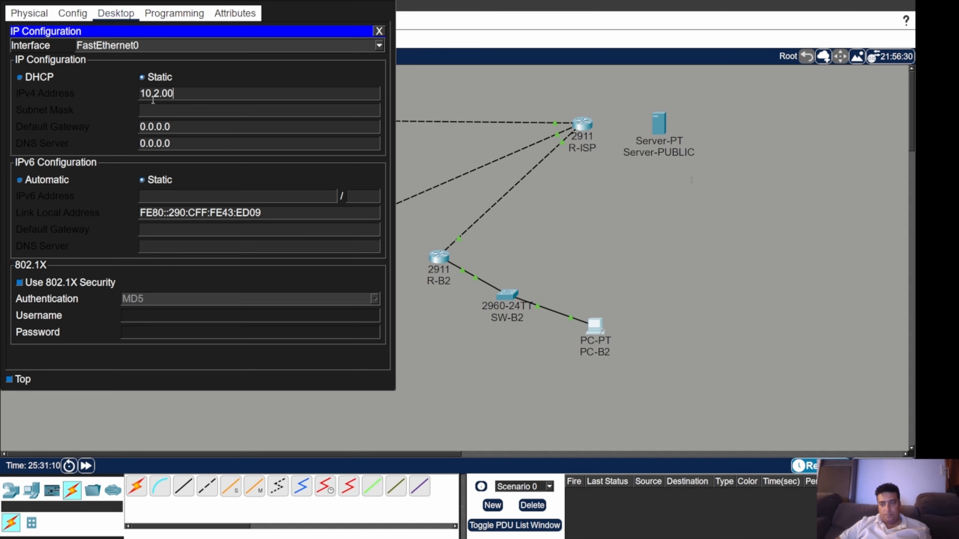
key("BackSpace")
type(".50")
Set PC-B2's subnet mask to 255.255.255.0 and default gateway to 10.2.0.1, and return to the network topology
key("Tab")
type("255")
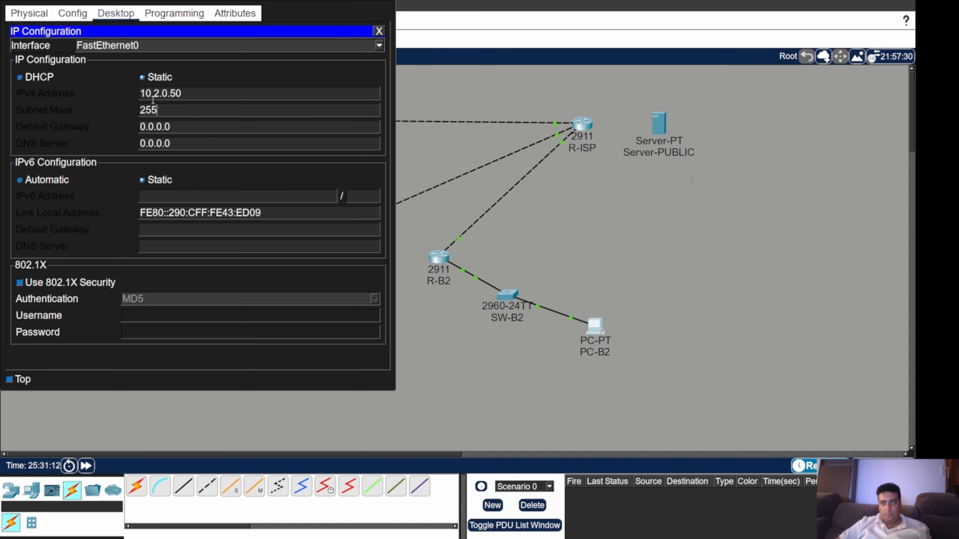
type(".255.255.0")
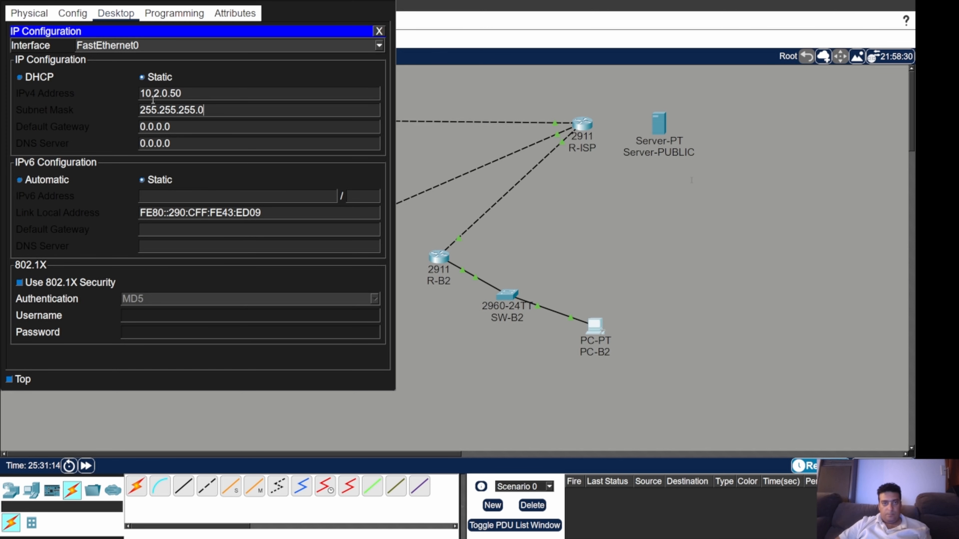
key("Tab")
type("10.2.")
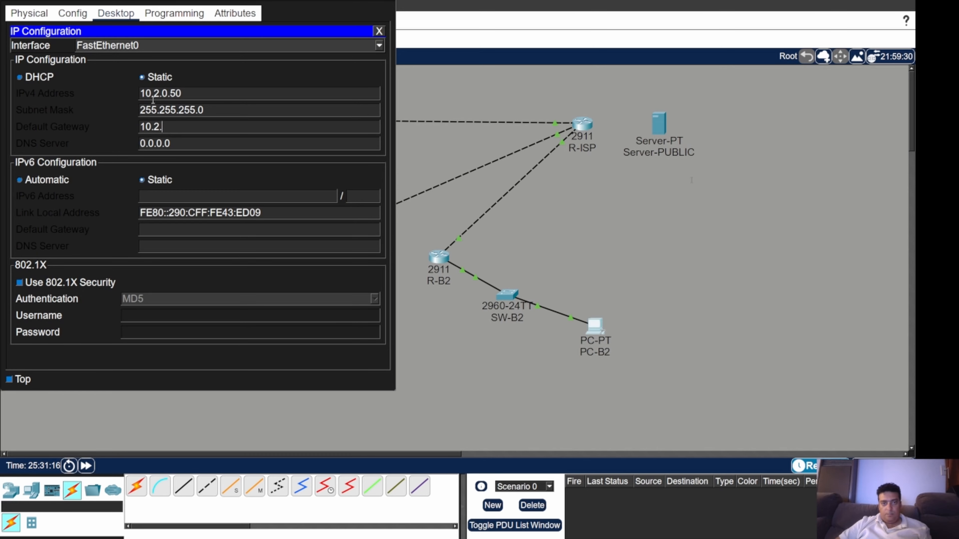
type("0.1")
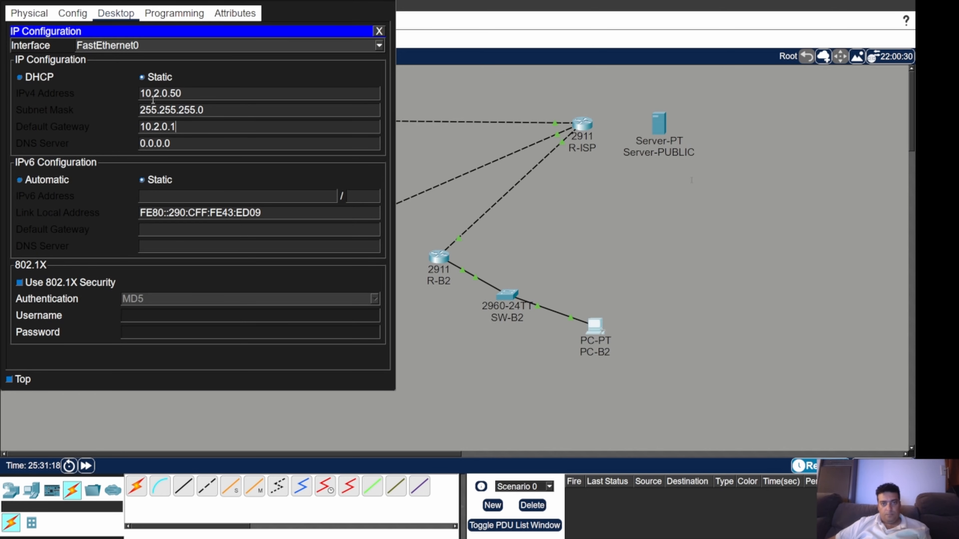
left_click(379, 31)
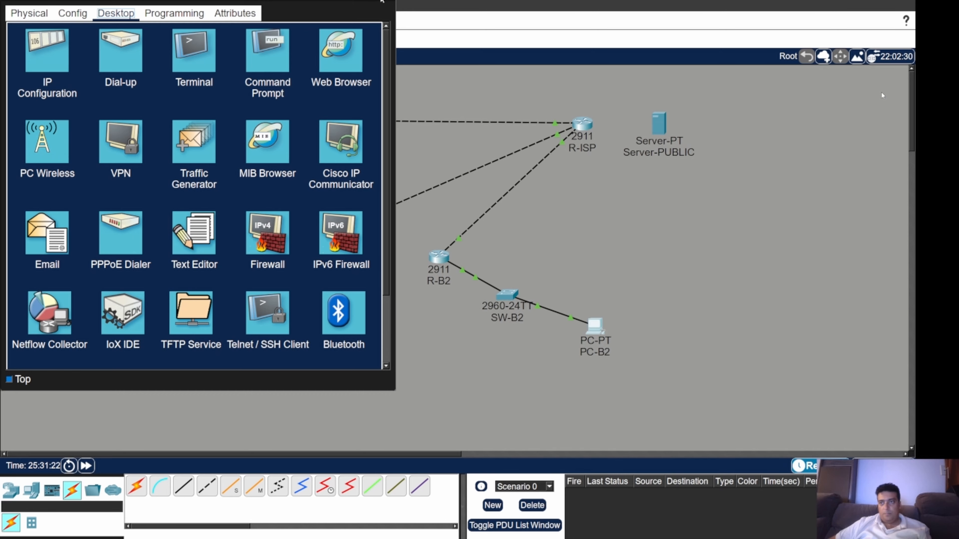
left_click(382, 2)
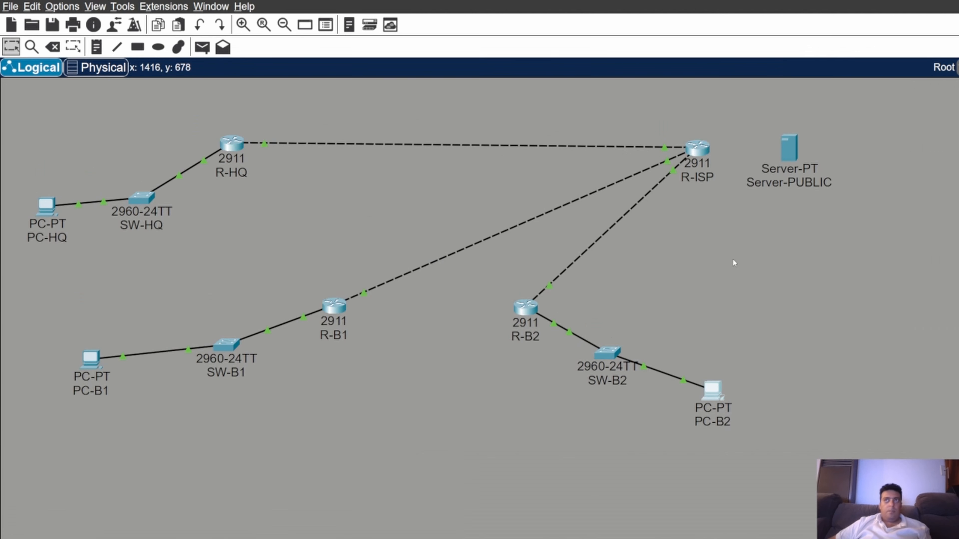